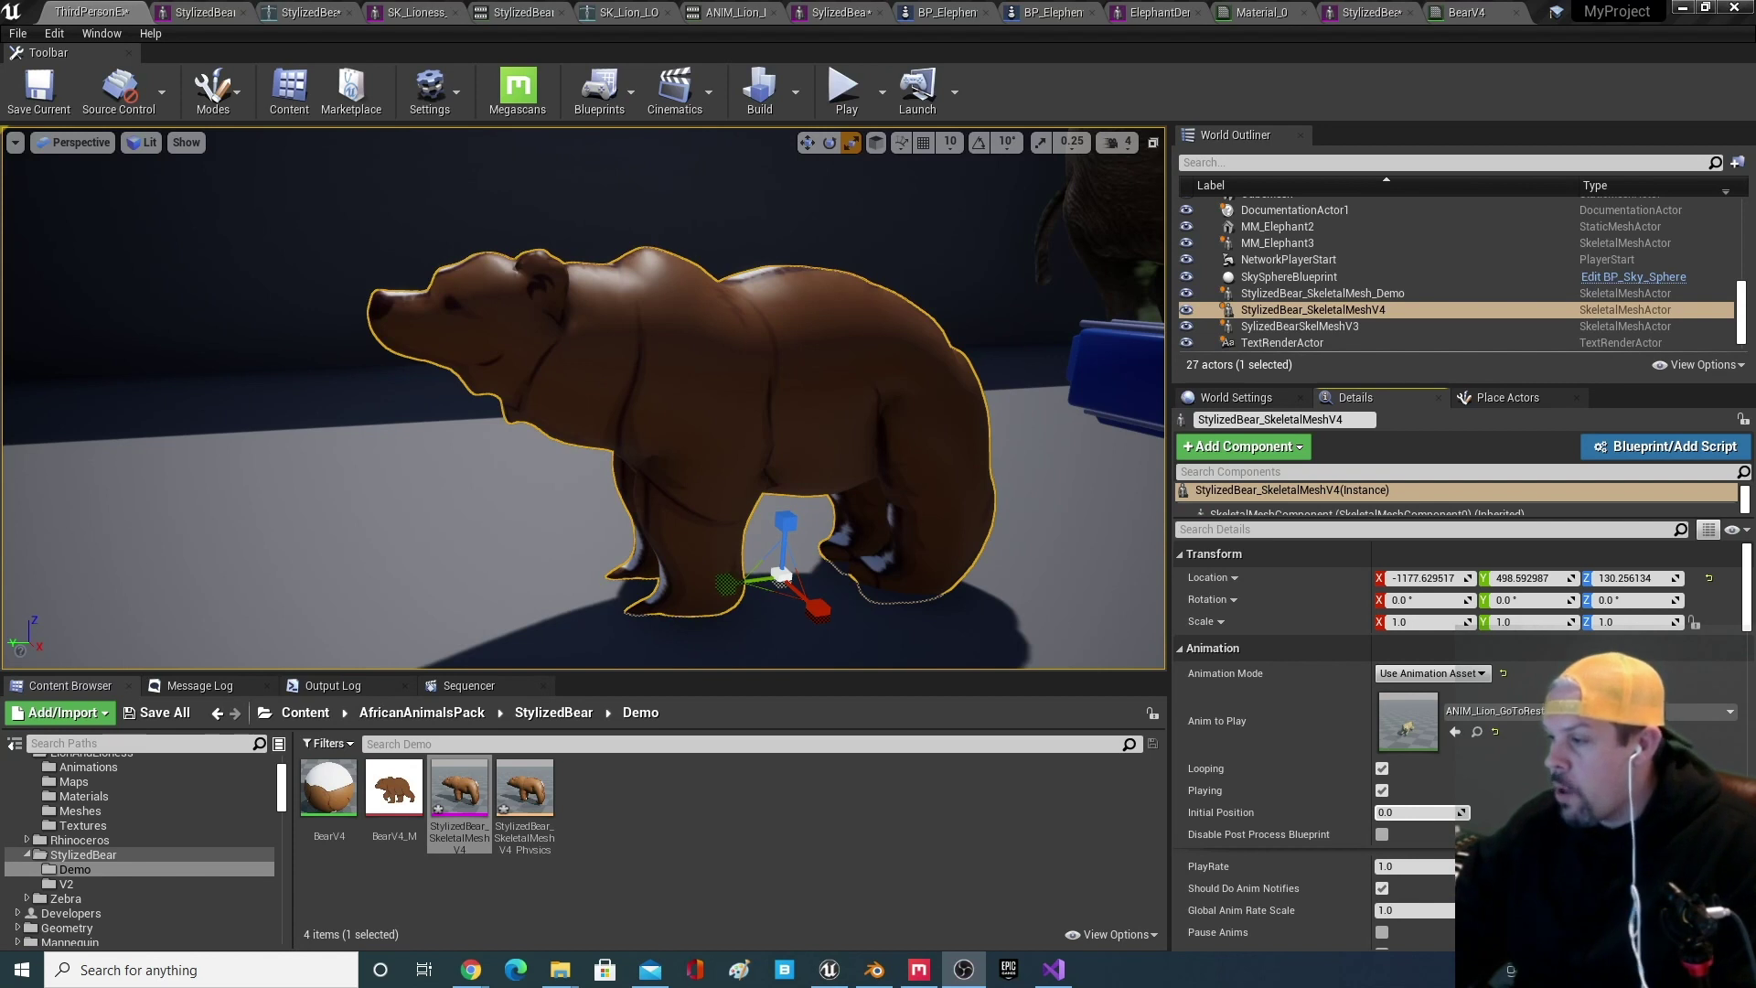
# - Switch to the cartoon bear reference image in Chrome and compare it with the bear model in the Unreal level
pyautogui.hotkey('alt', 'Tab')
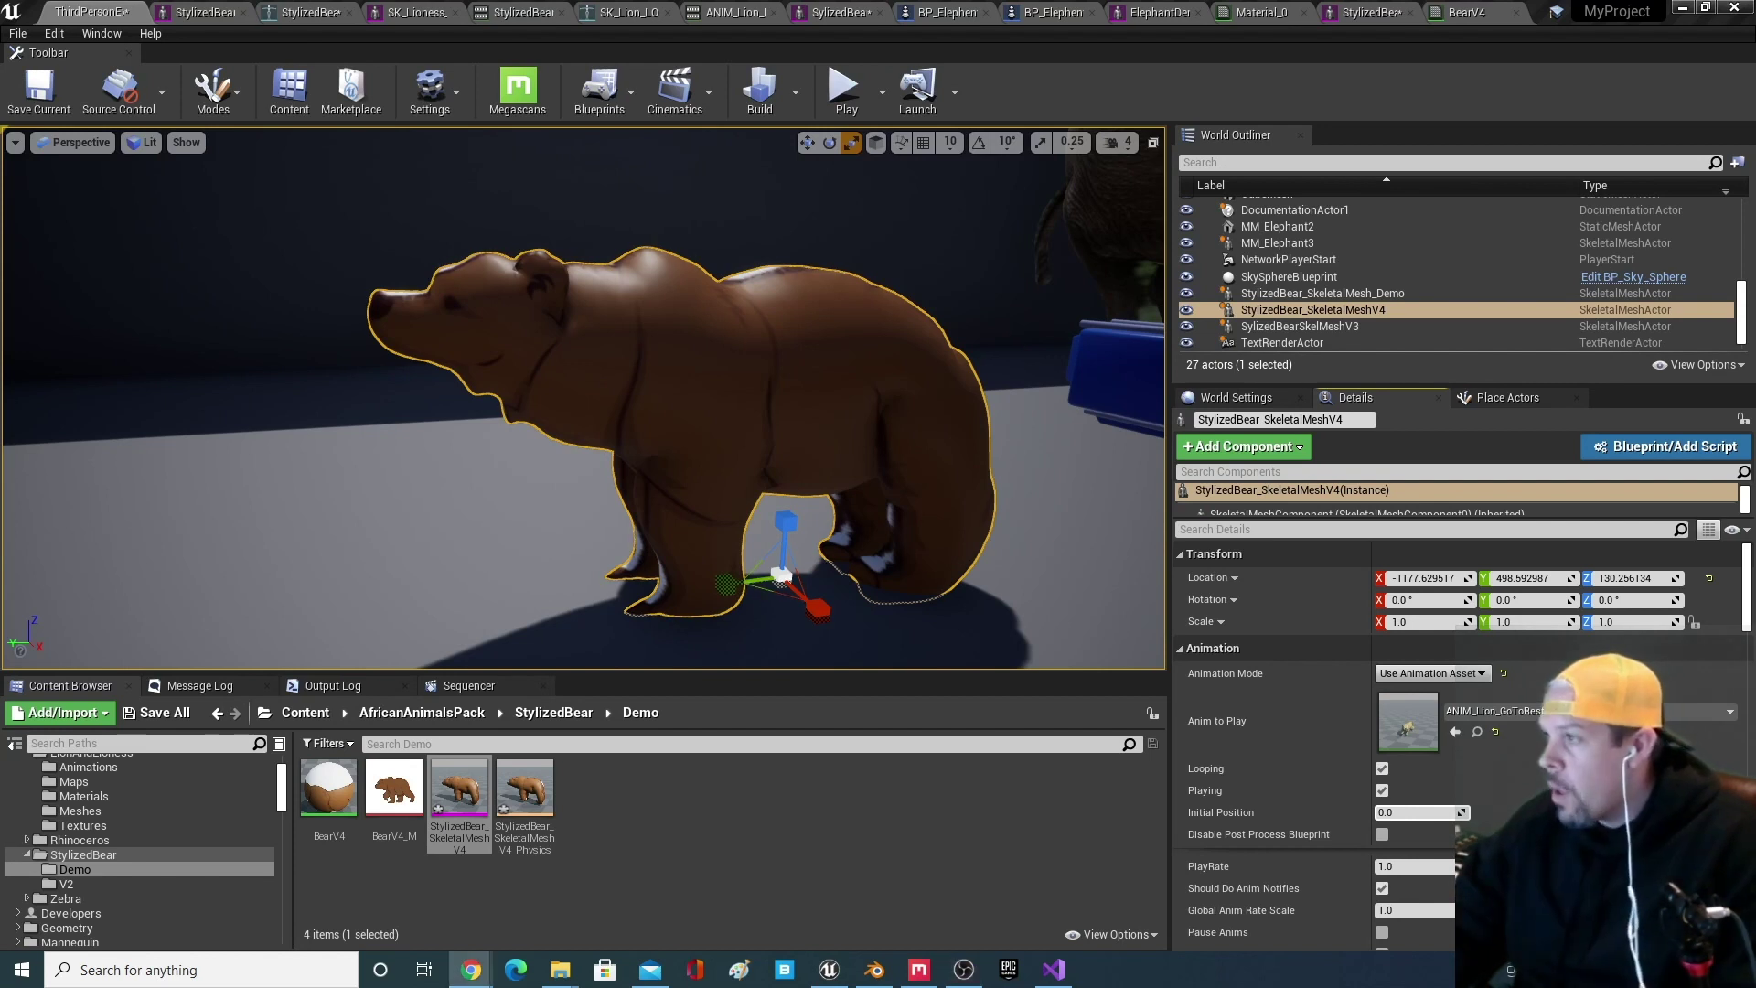
pyautogui.moveTo(779, 3); pyautogui.dragTo(212, 1)
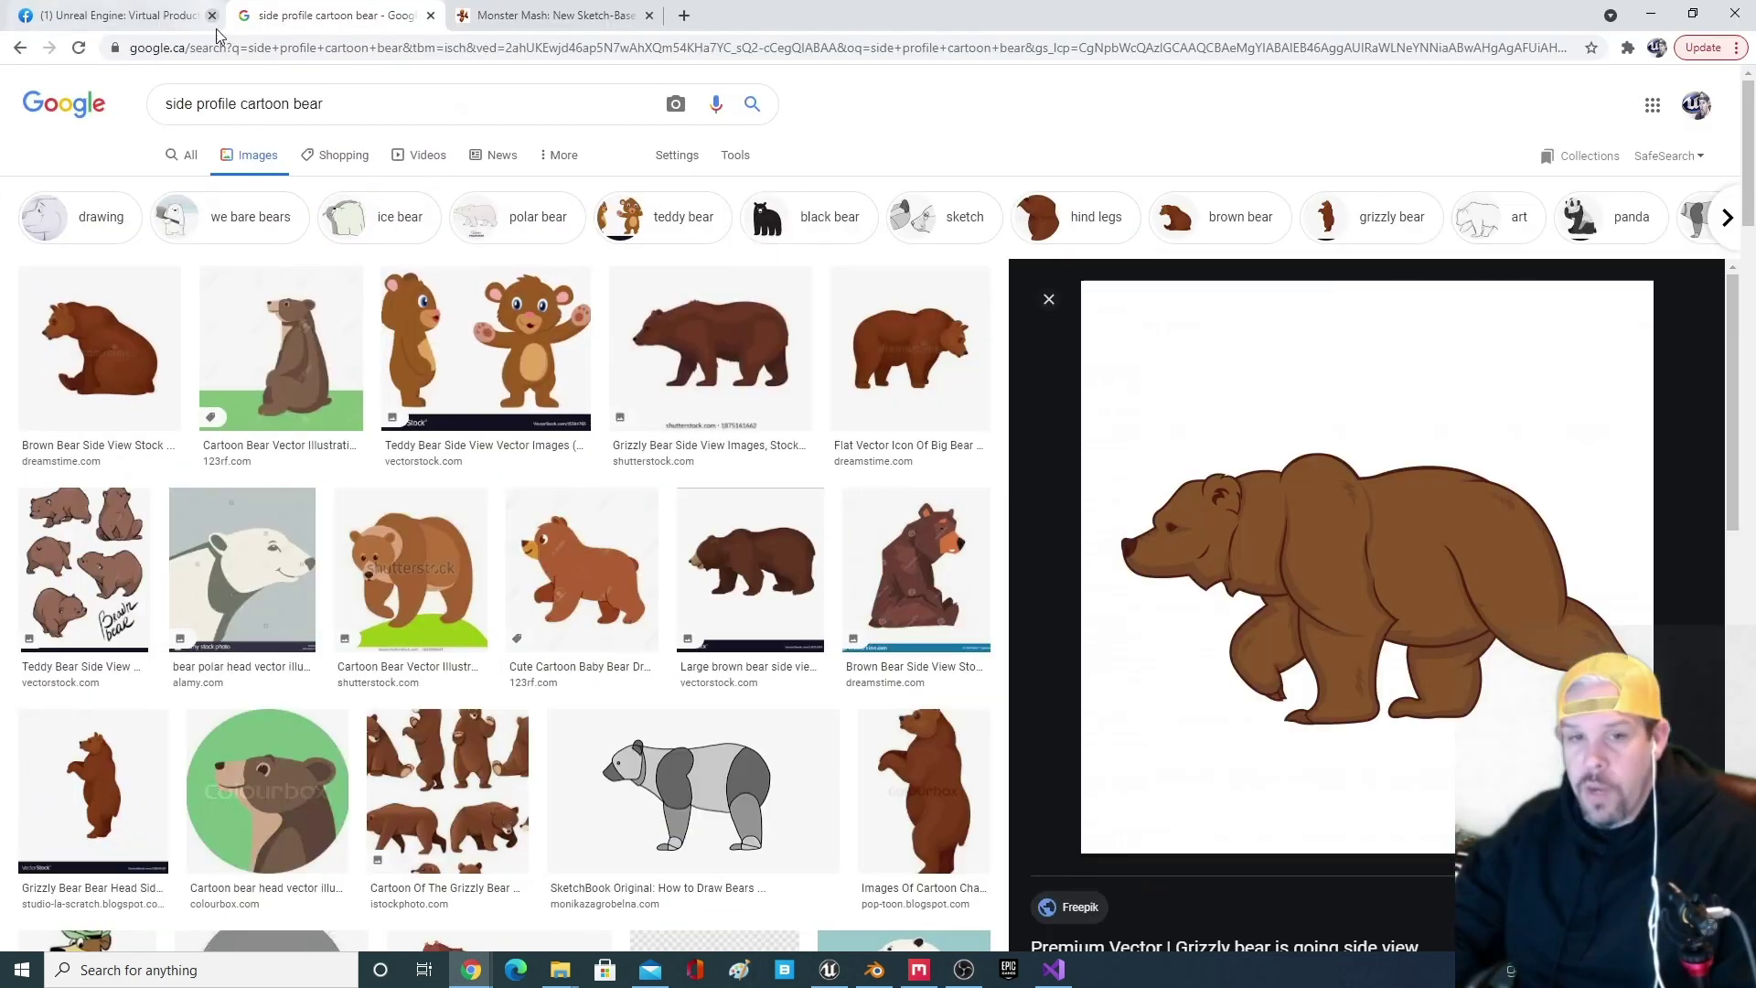
pyautogui.doubleClick(711, 5)
pyautogui.moveTo(1085, 62); pyautogui.dragTo(28, 35)
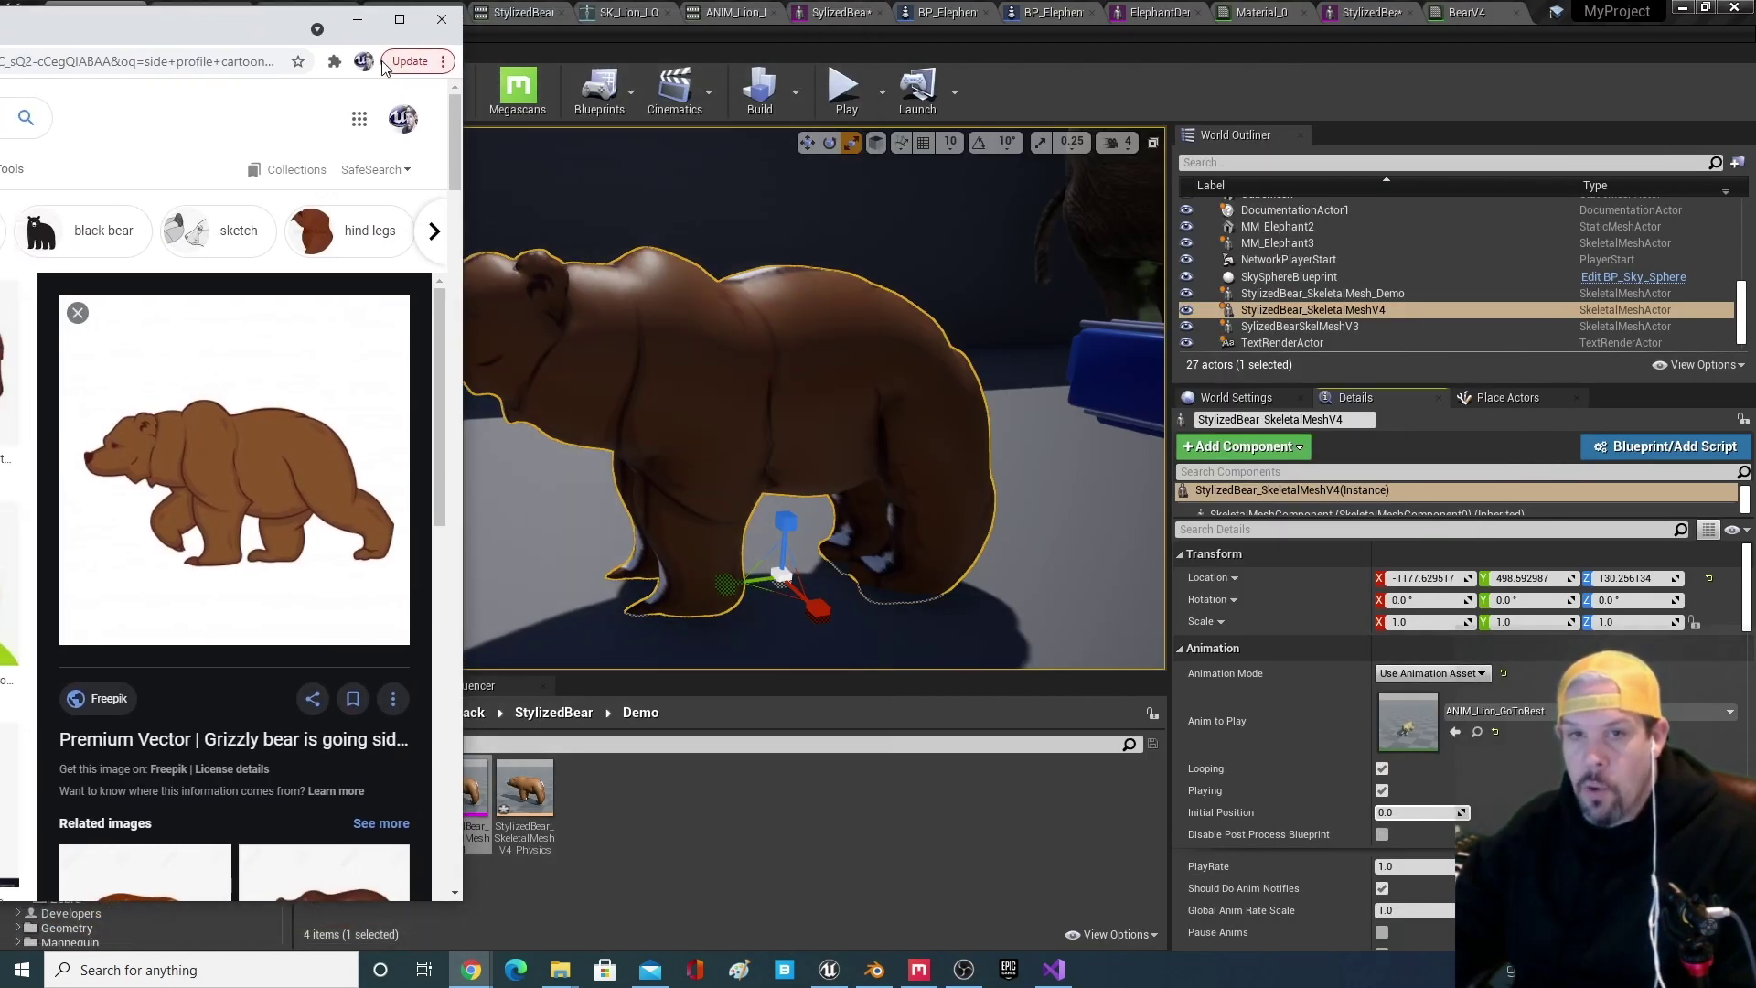
pyautogui.moveTo(229, 20); pyautogui.dragTo(167, 4)
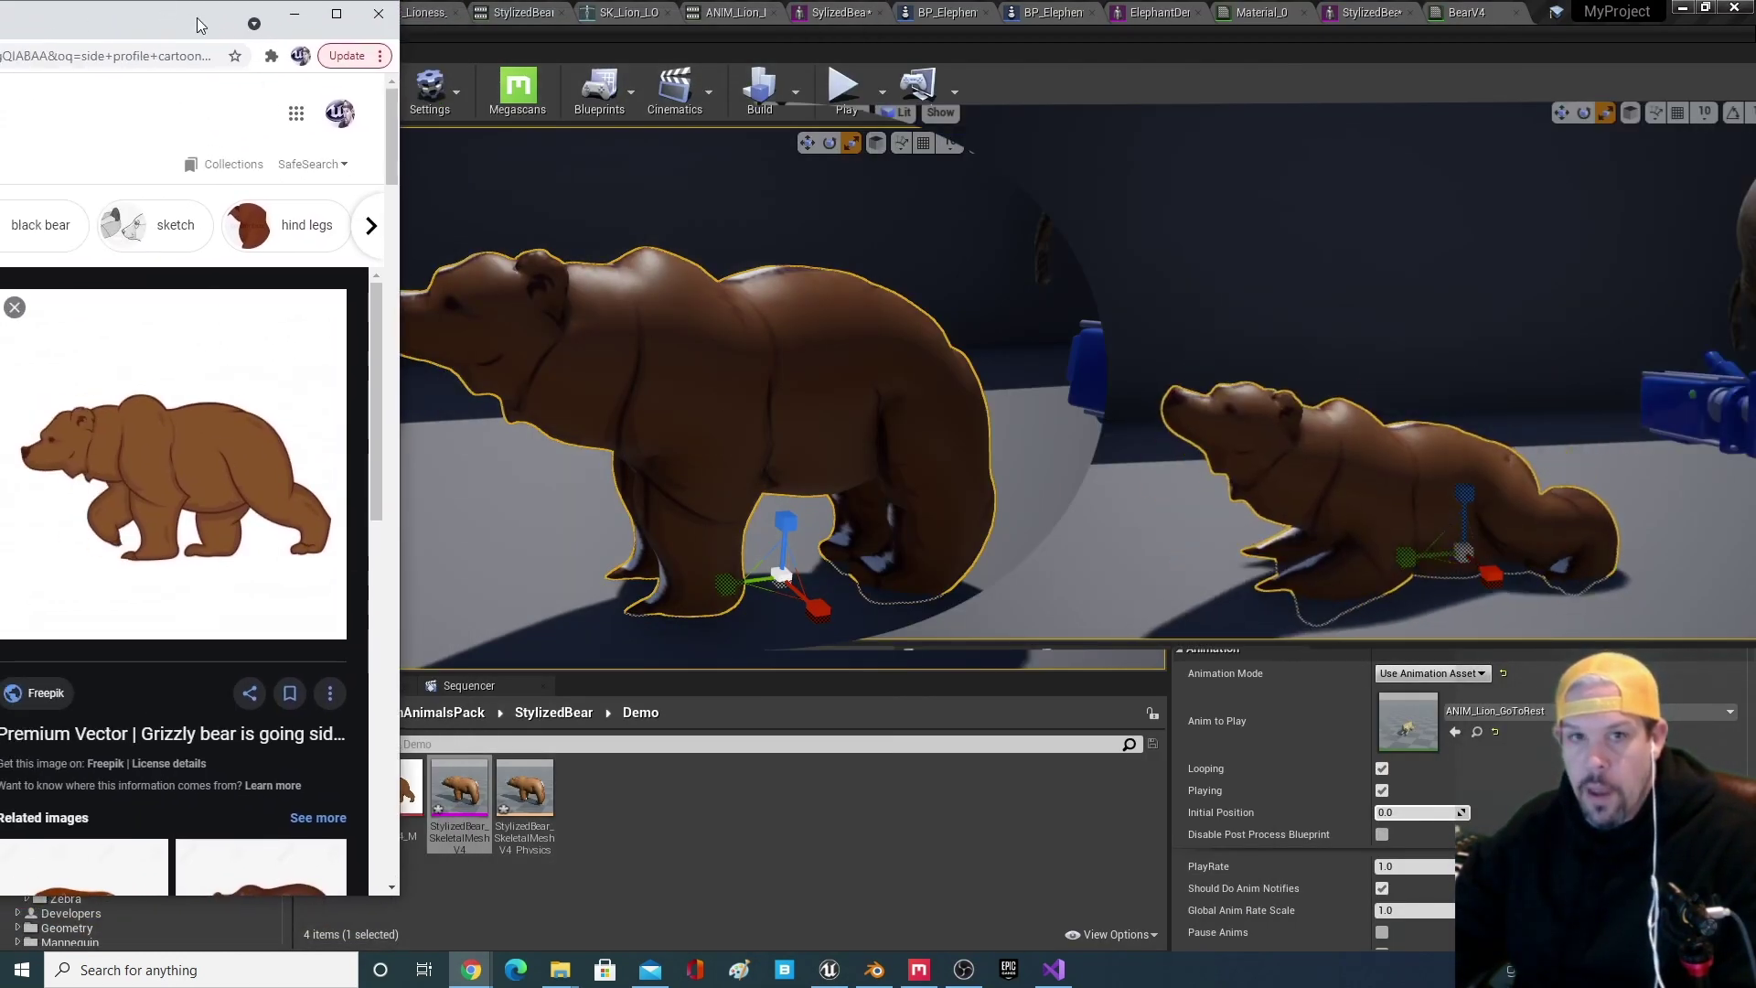
pyautogui.click(294, 14)
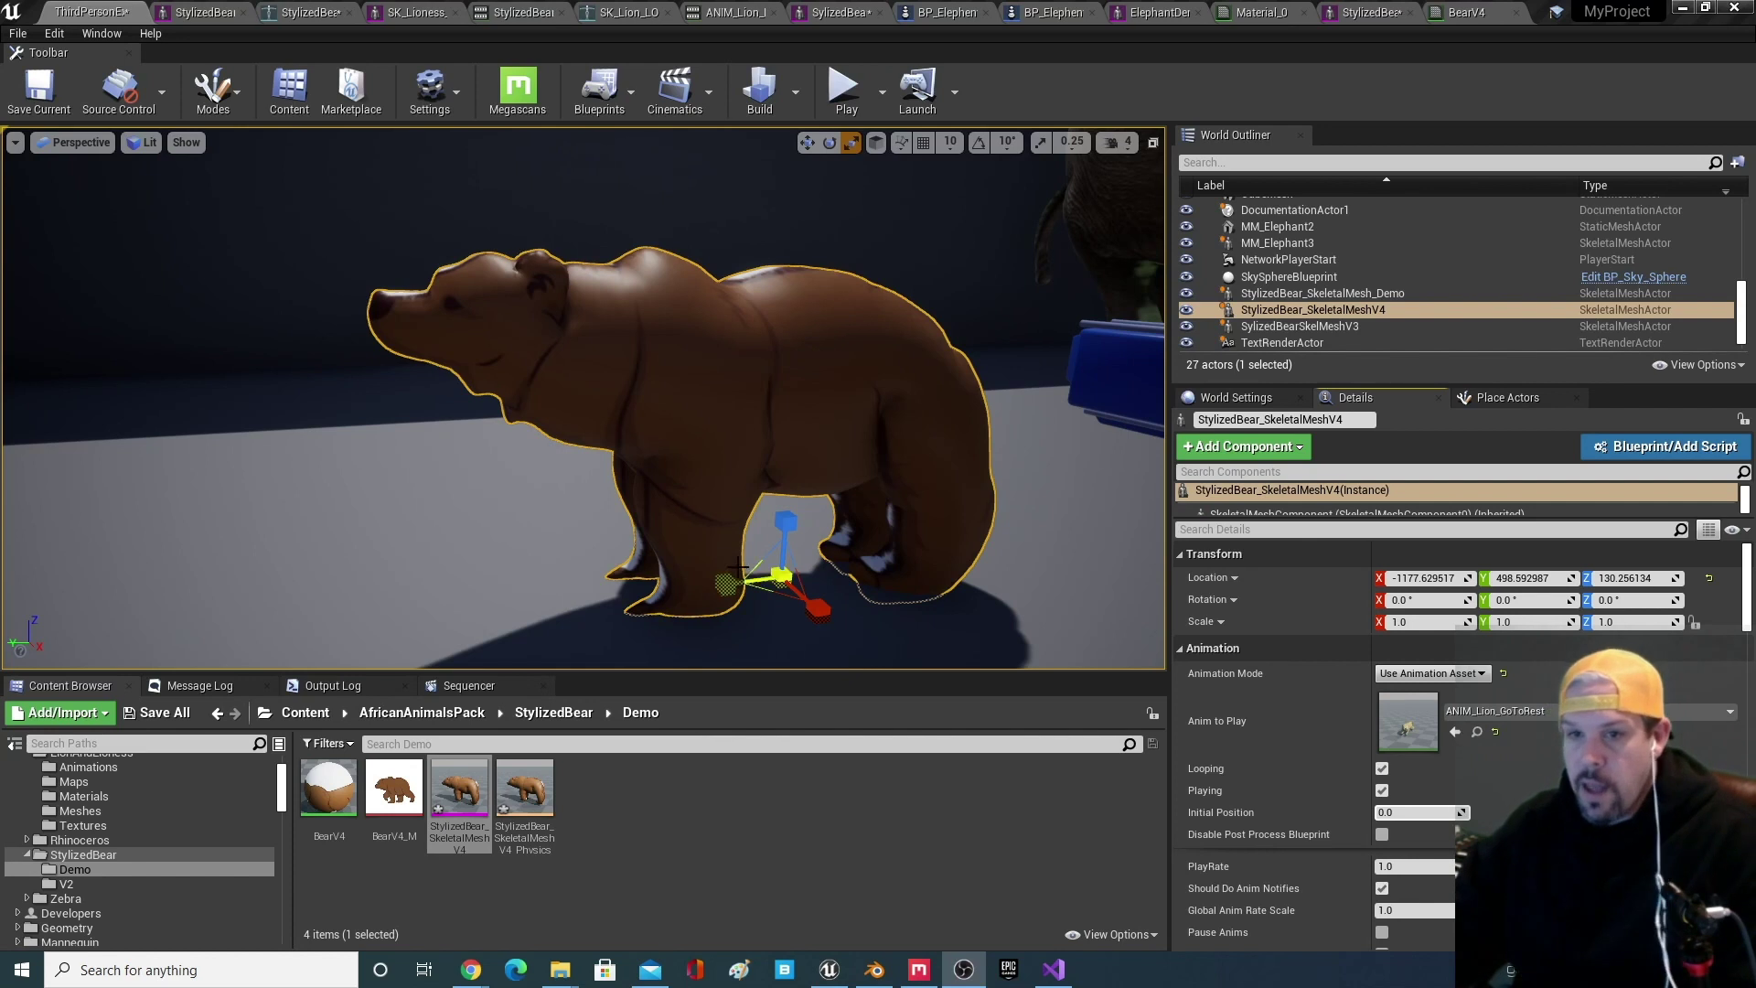
pyautogui.moveTo(769, 582); pyautogui.dragTo(1033, 550, button='middle')
pyautogui.moveTo(710, 561); pyautogui.dragTo(1006, 539, button='right')
pyautogui.scroll(-5, 710, 561)
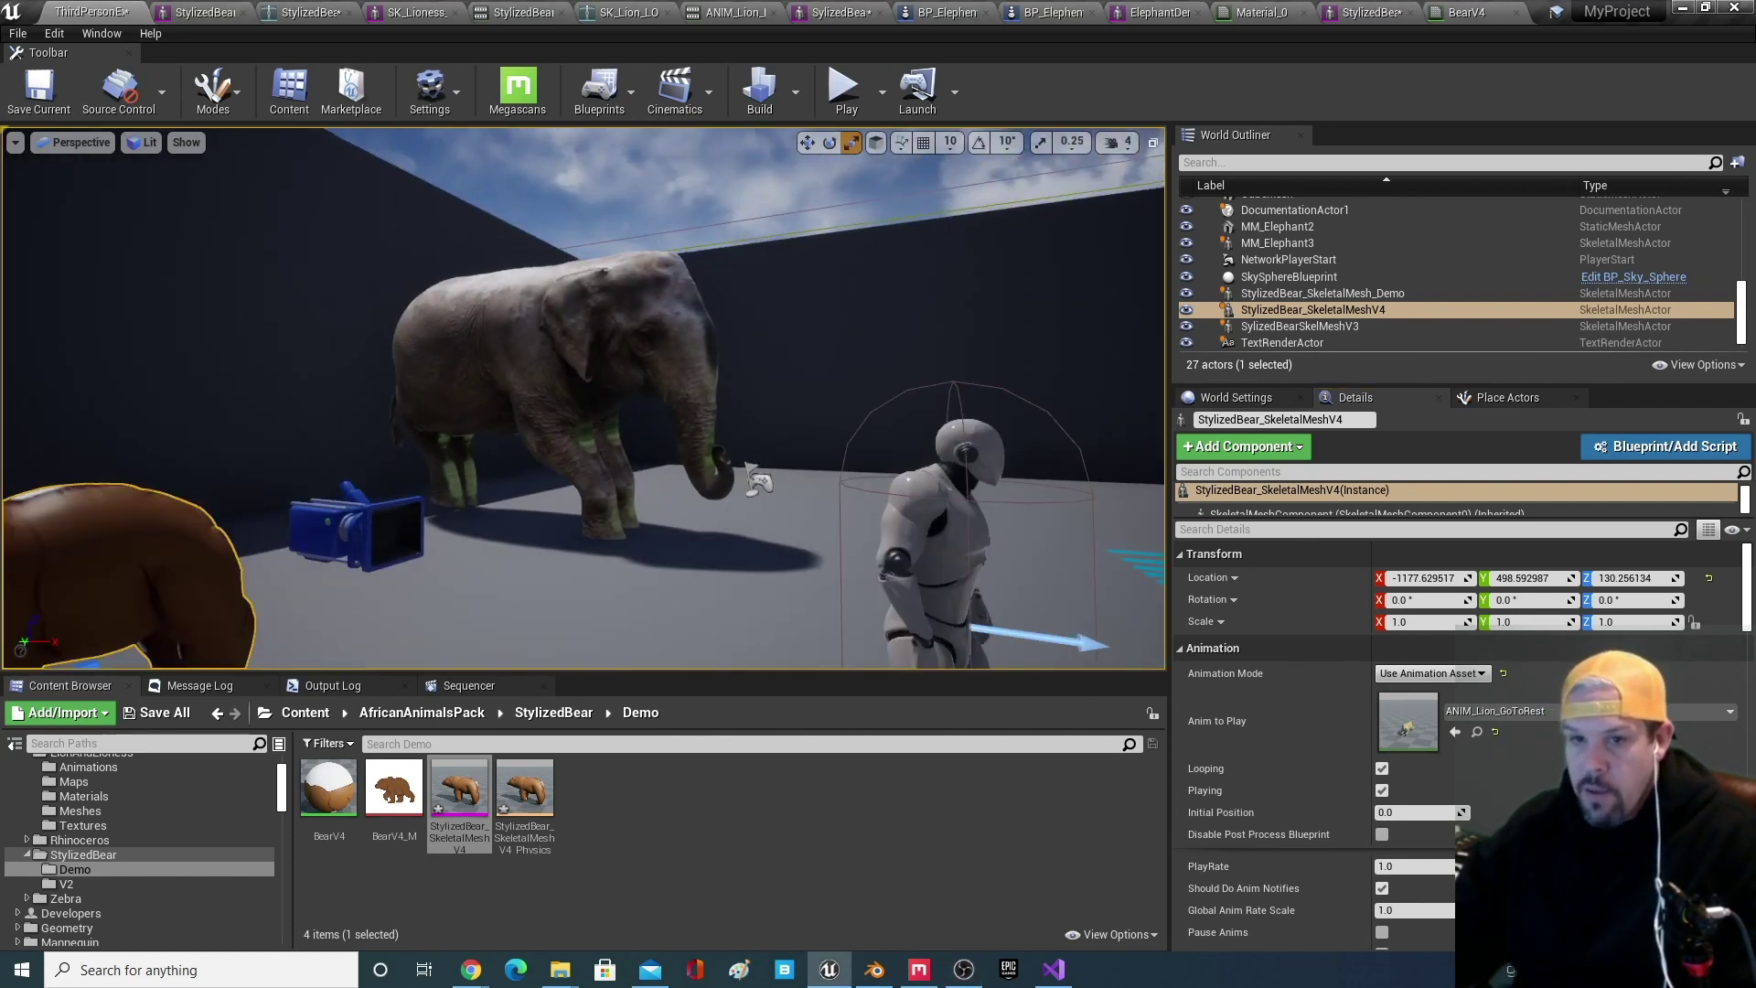
pyautogui.press('f')
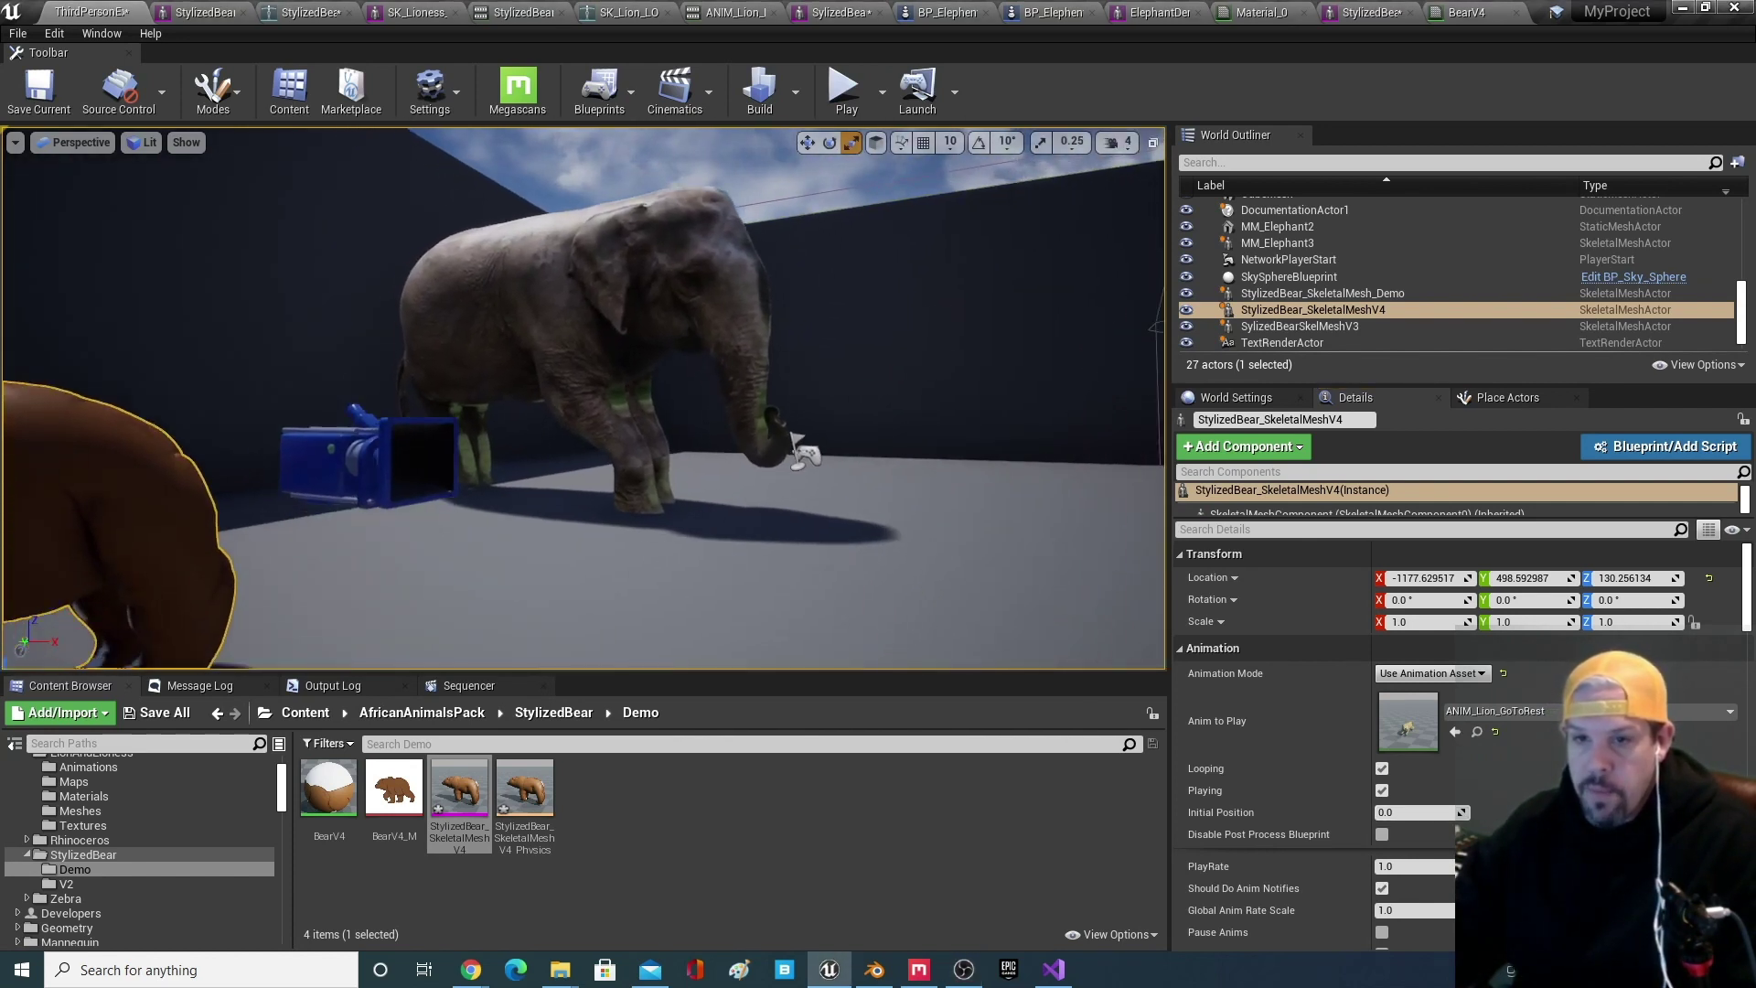
pyautogui.moveTo(716, 453); pyautogui.dragTo(776, 370, button='middle')
pyautogui.moveTo(765, 547); pyautogui.dragTo(681, 549, button='right')
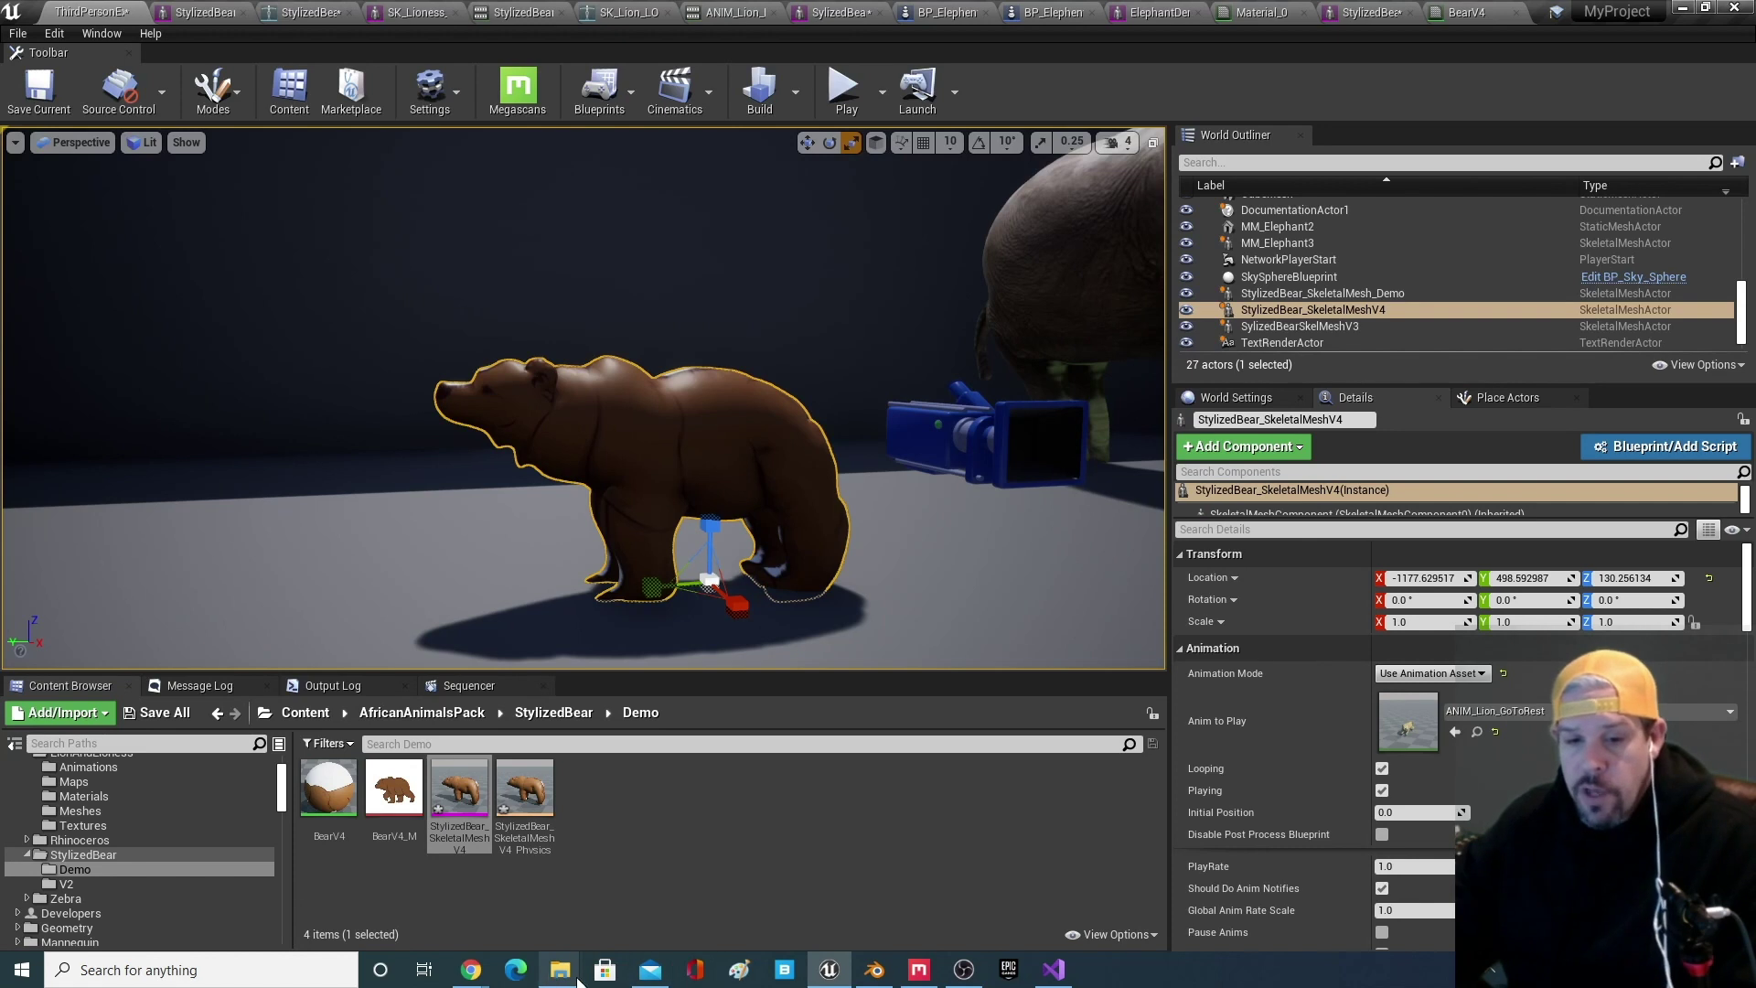
# - Switch to Monster Mash in Chrome and start over with an empty project, discarding the existing bear
pyautogui.click(485, 977)
pyautogui.click(739, 901)
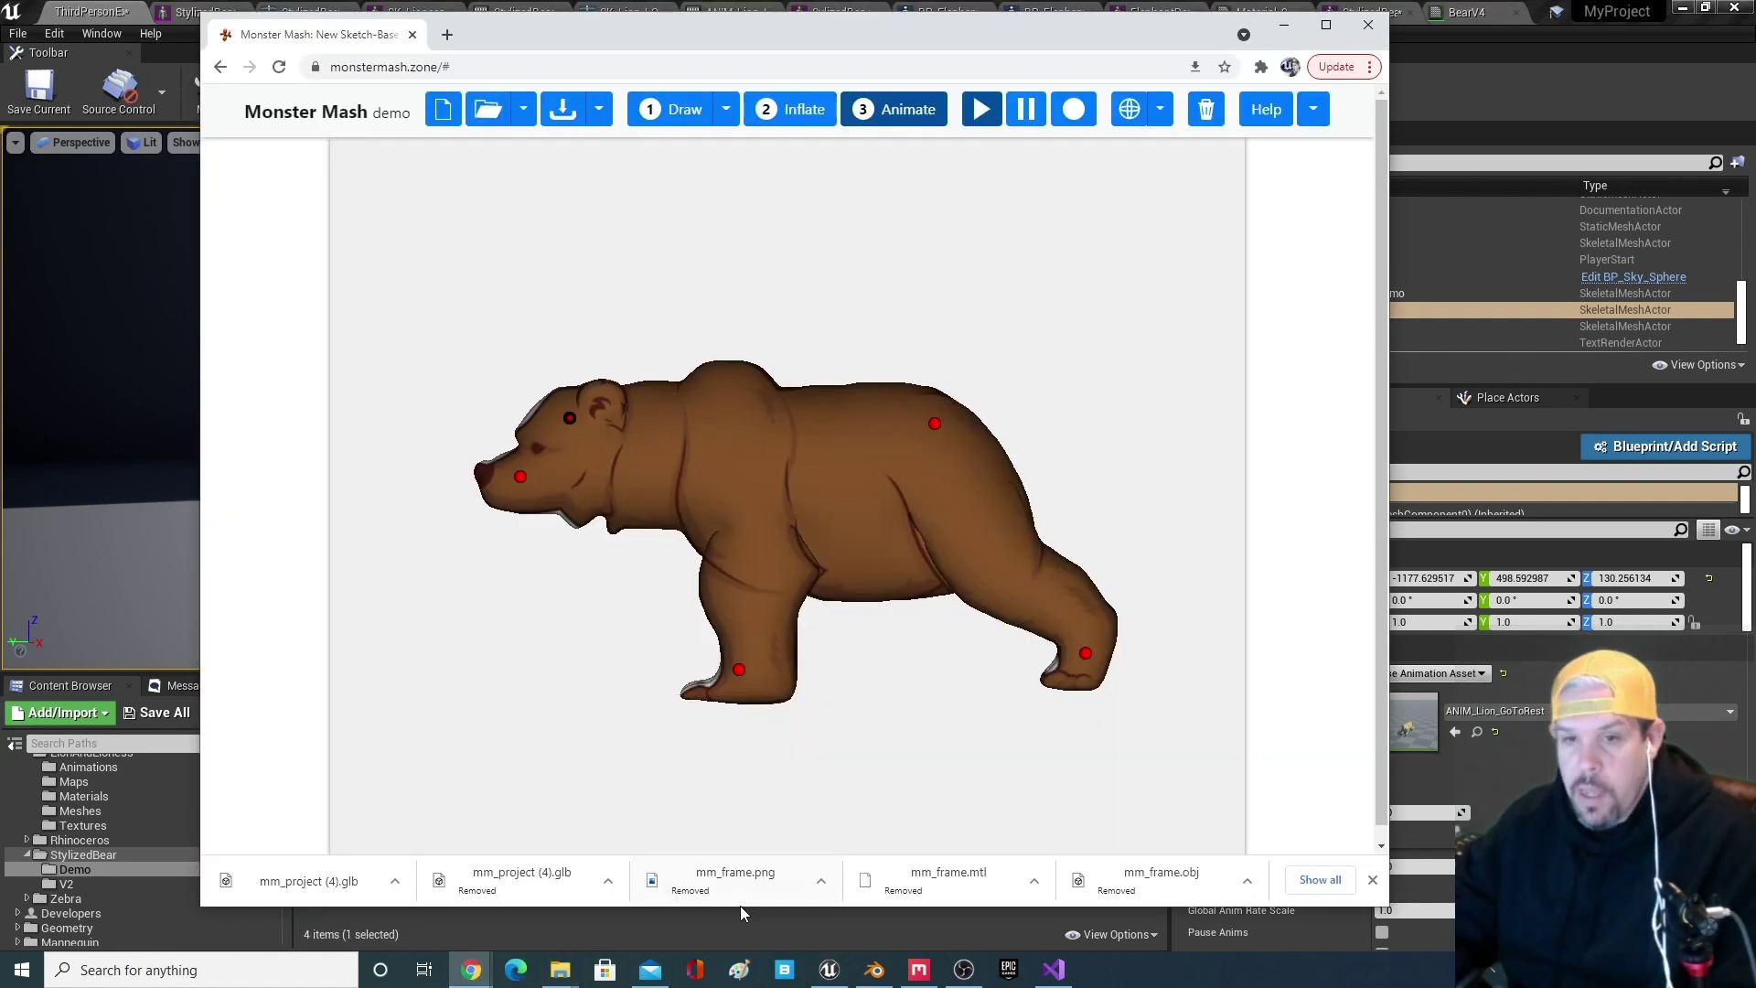
pyautogui.moveTo(752, 43); pyautogui.dragTo(928, 76)
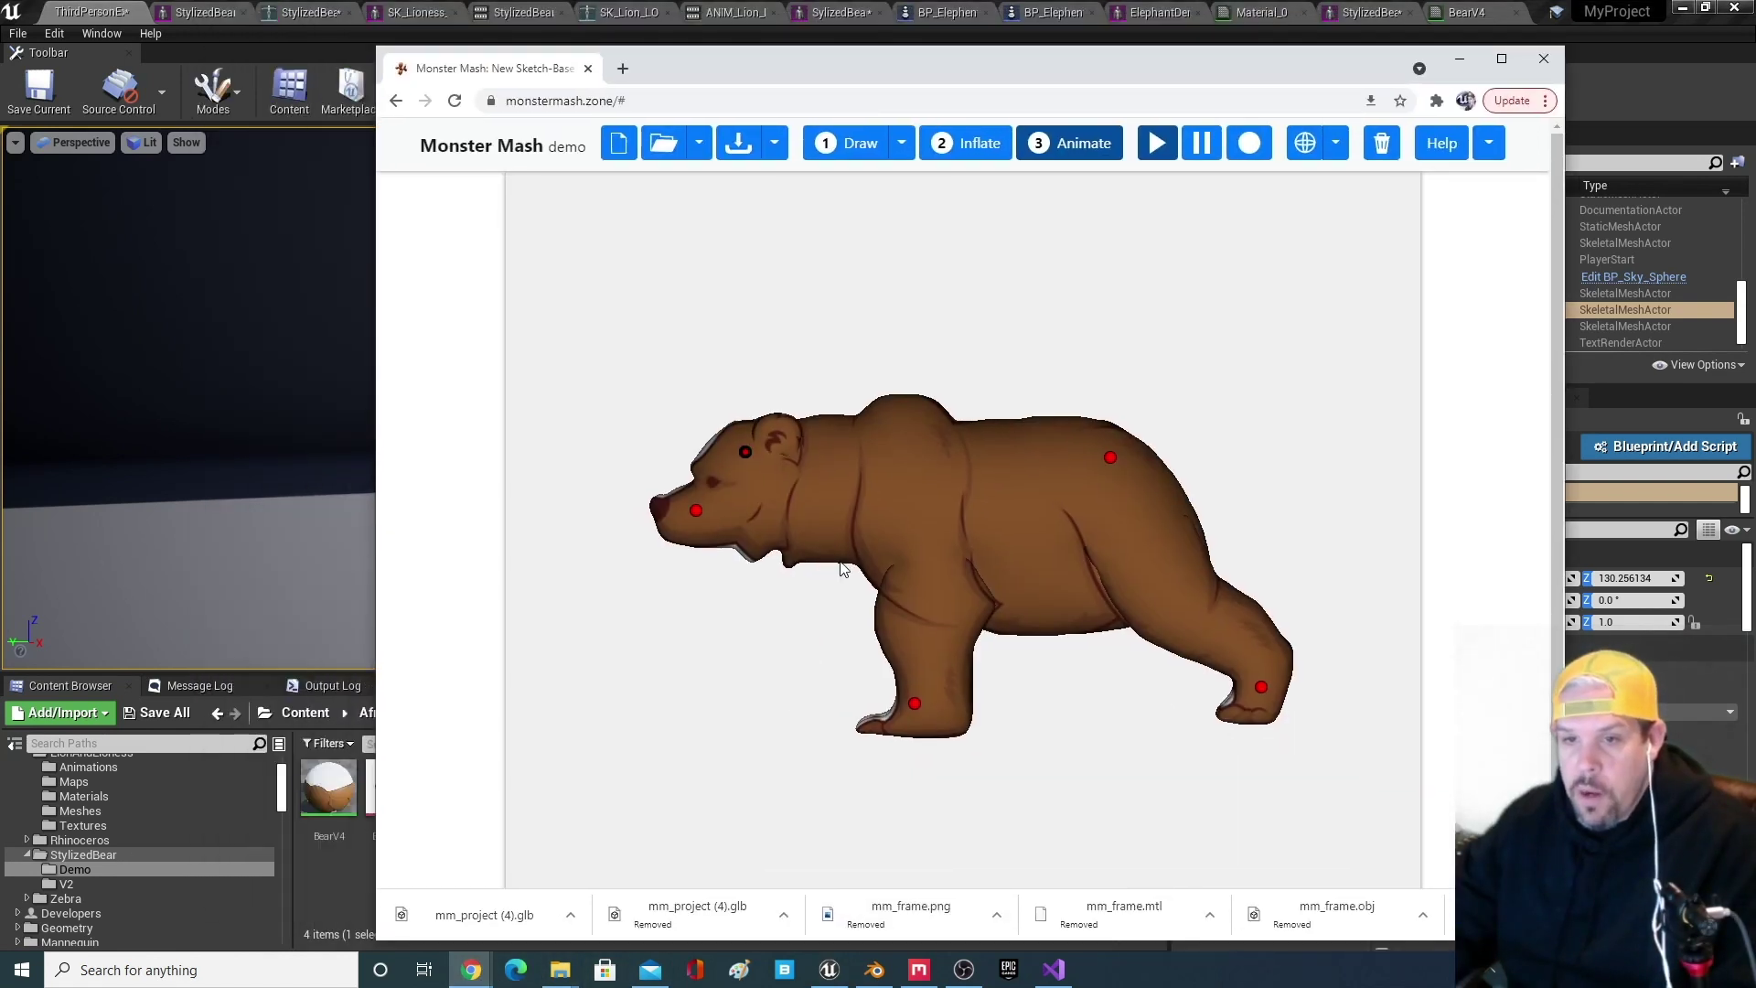
pyautogui.click(625, 139)
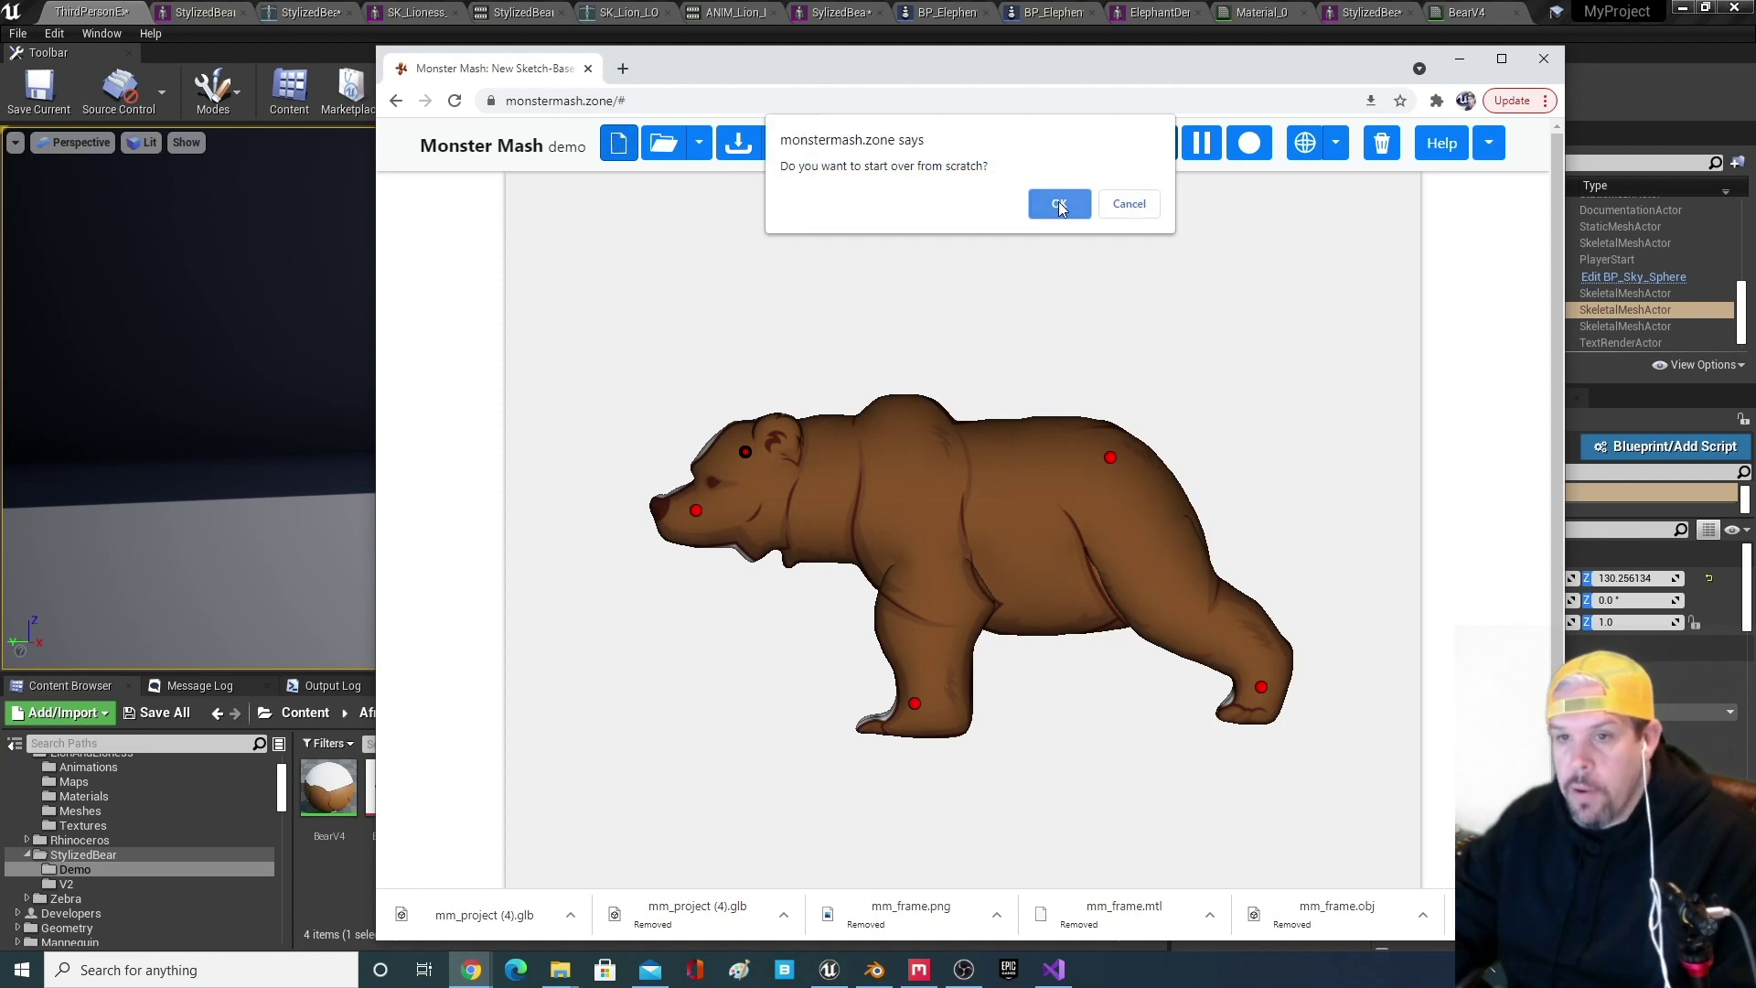
pyautogui.click(1060, 205)
# - Import grizzly-bear-is-going-side-view_88100-409 as the template image
pyautogui.click(700, 143)
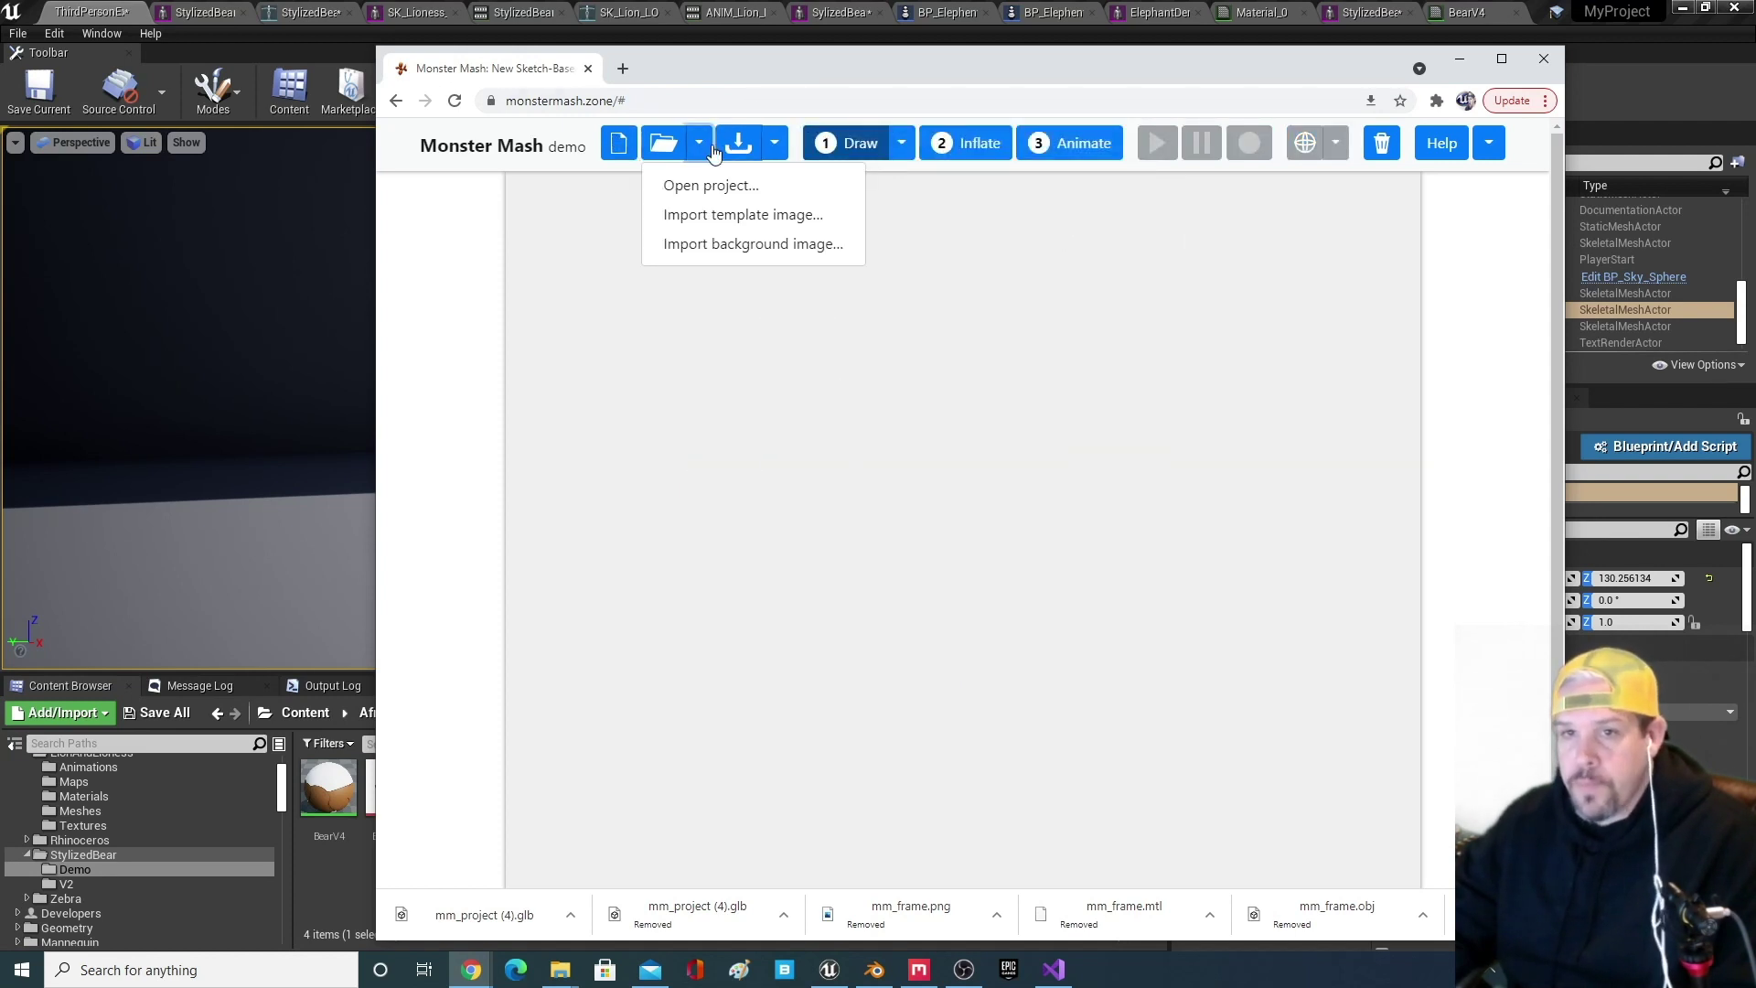
pyautogui.click(753, 218)
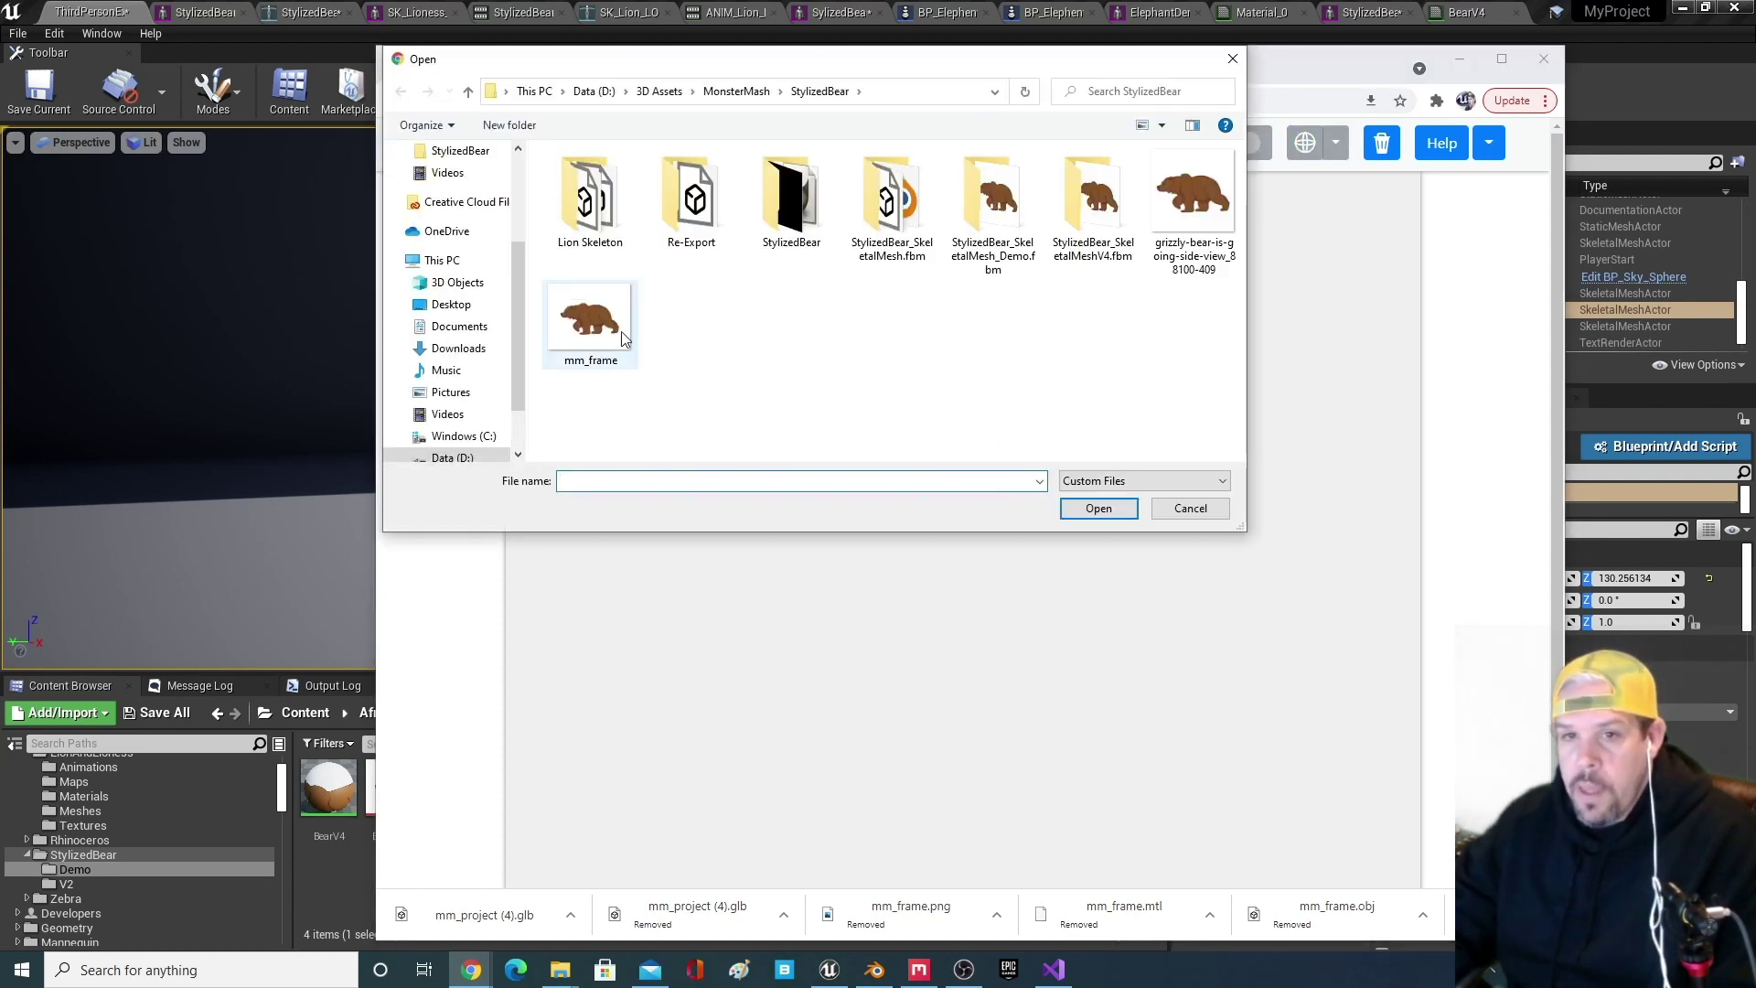
pyautogui.click(1212, 206)
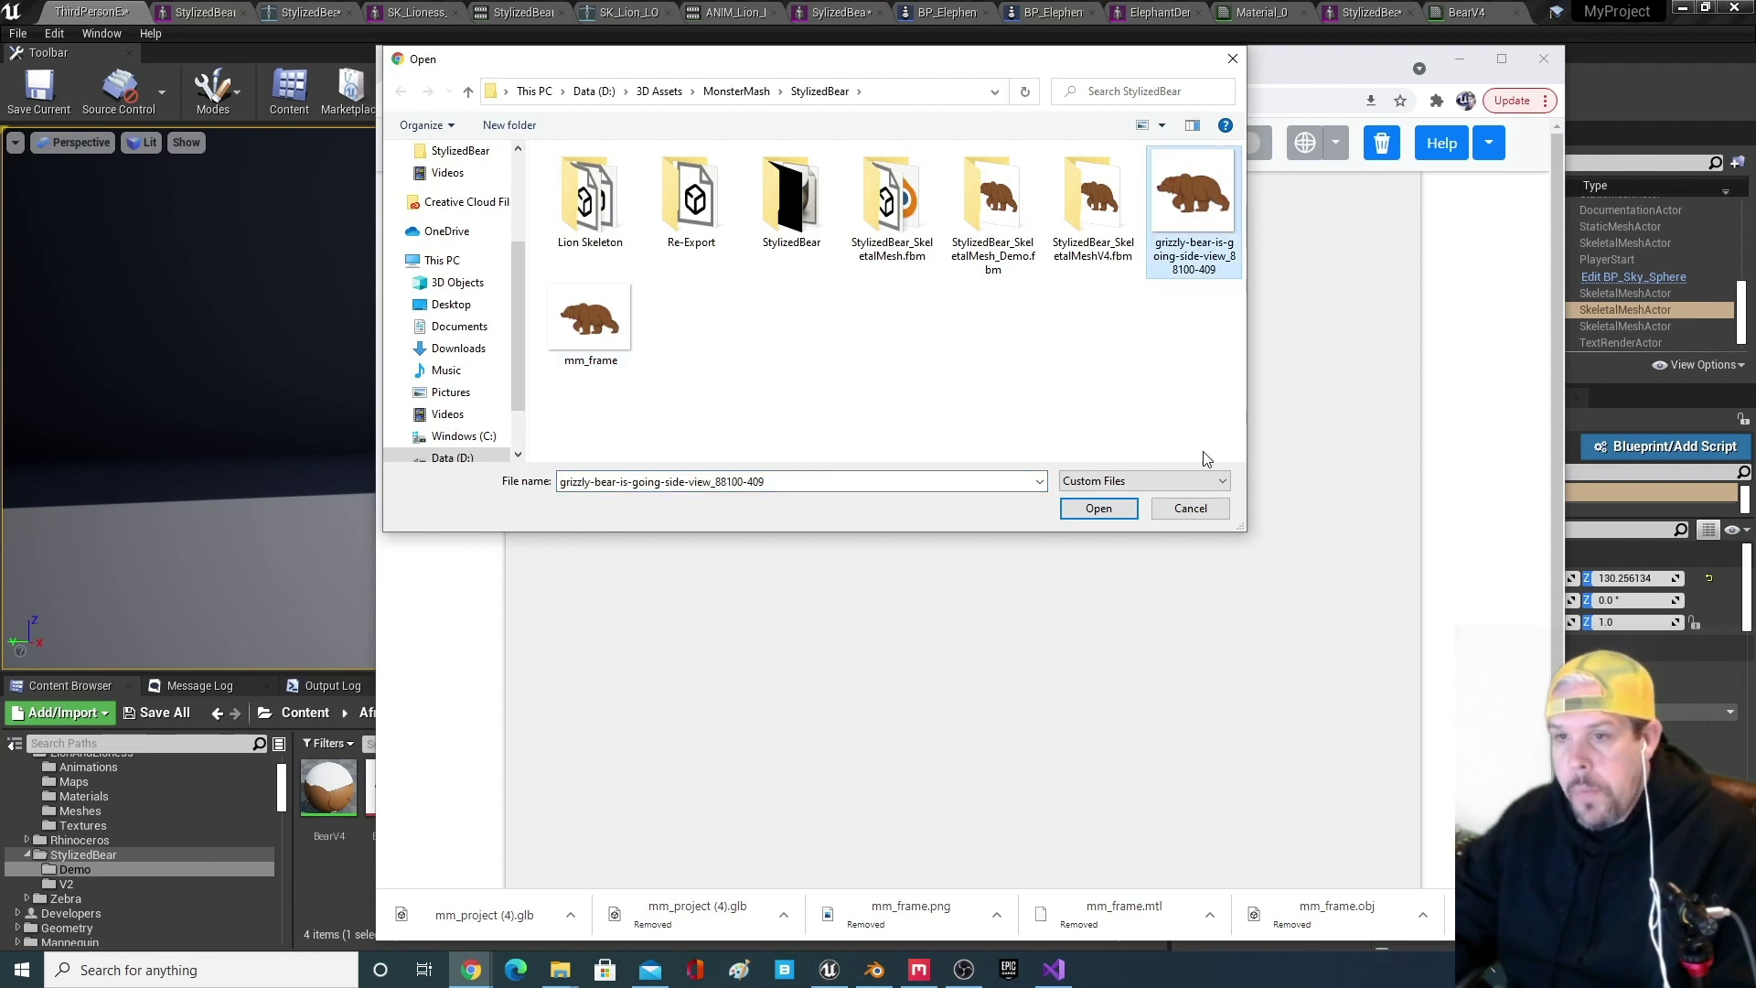
pyautogui.click(1104, 509)
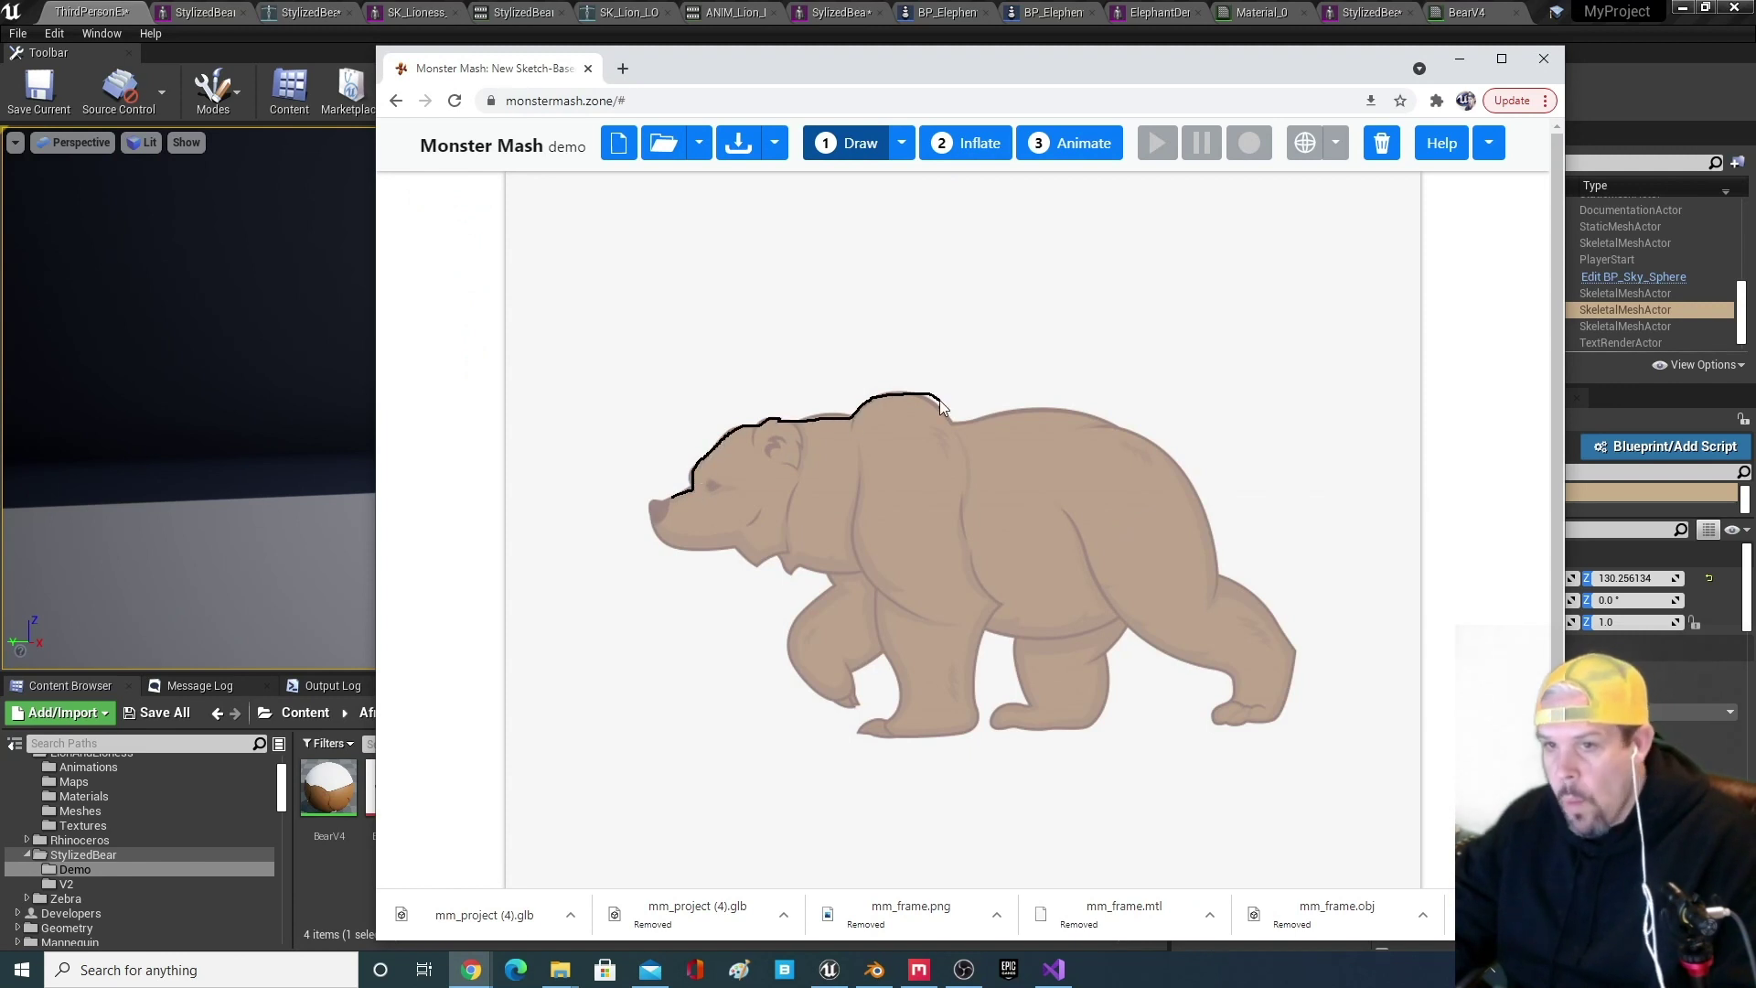
# - Trace the outline of the bear's head and body over the template, plus its near front leg
pyautogui.moveTo(1209, 576)
pyautogui.mouseDown()
pyautogui.moveTo(782, 575)
pyautogui.moveTo(655, 502)
pyautogui.mouseUp()
pyautogui.moveTo(898, 699)
pyautogui.mouseDown()
pyautogui.moveTo(977, 663)
pyautogui.moveTo(962, 549)
pyautogui.mouseUp()
pyautogui.moveTo(1084, 537); pyautogui.dragTo(1094, 564)
pyautogui.moveTo(1247, 725); pyautogui.dragTo(1166, 503)
pyautogui.hotkey('ctrl', 'z')
# - Trace the bear's near hind leg over the template as an open outline overlapping the body
pyautogui.moveTo(1084, 546); pyautogui.dragTo(1150, 646)
pyautogui.moveTo(1263, 728)
pyautogui.mouseDown()
pyautogui.moveTo(1233, 587)
pyautogui.moveTo(1171, 497)
pyautogui.mouseUp()
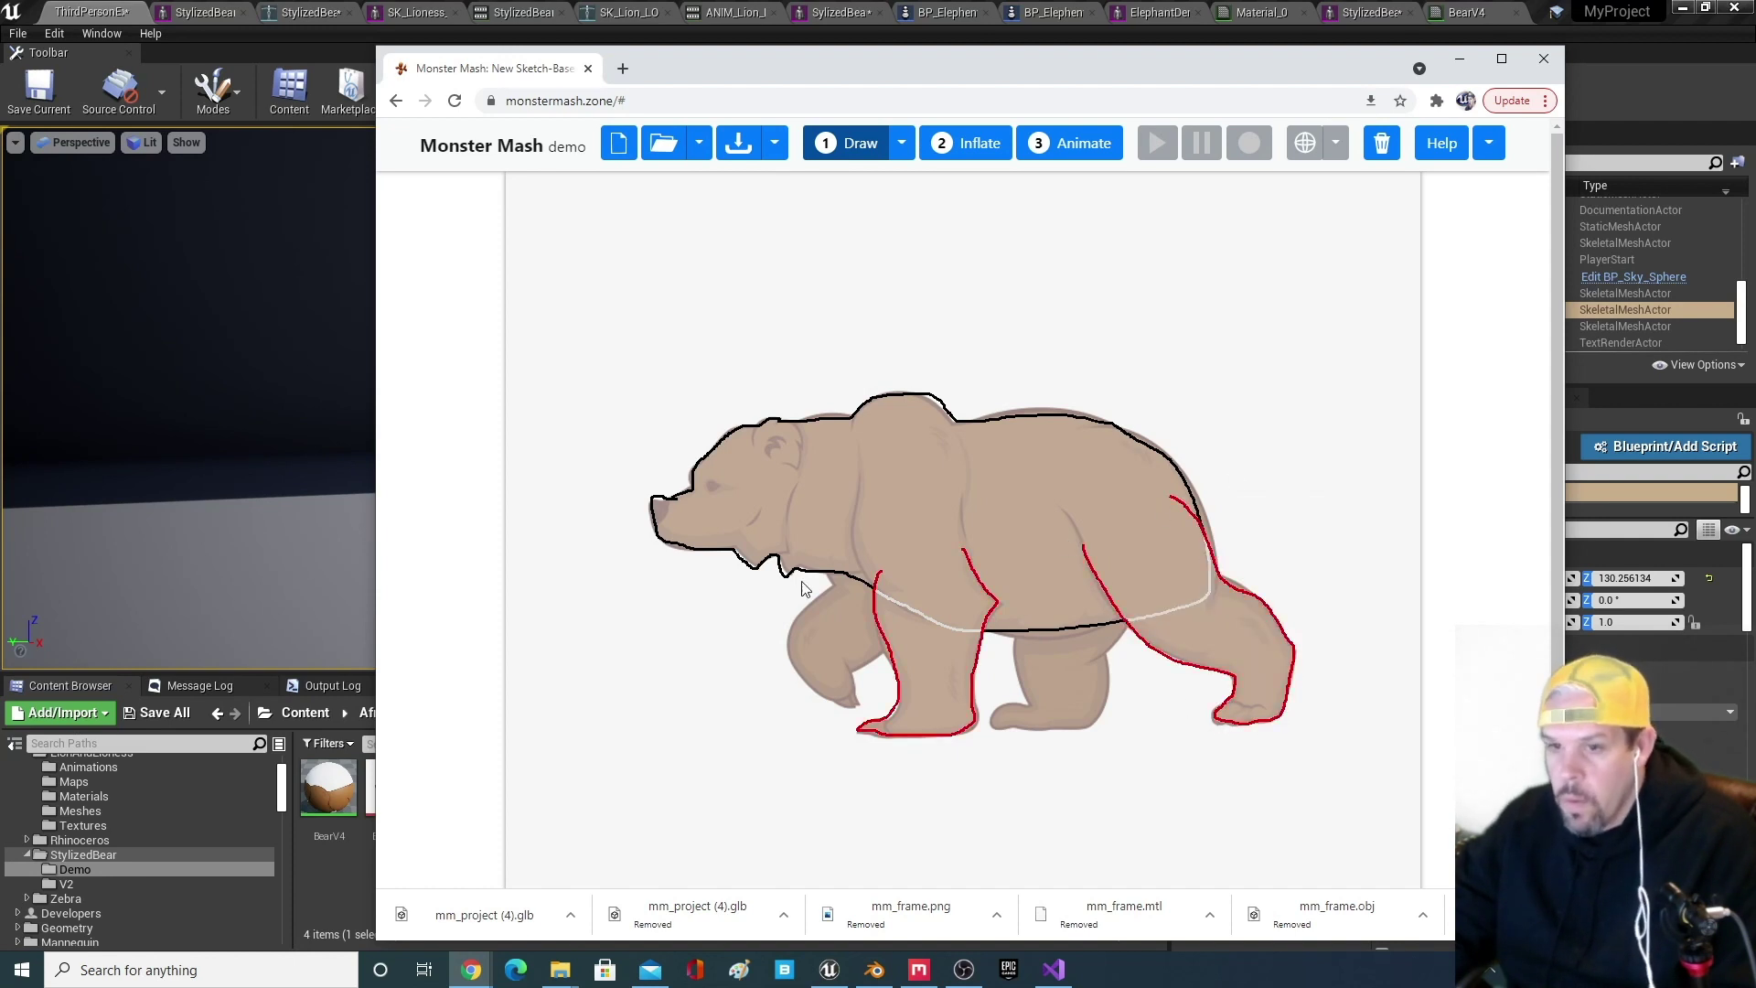
pyautogui.moveTo(806, 448); pyautogui.dragTo(783, 457)
# - Inflate the drawing into a 3D model, switch to animation mode and turn on recording
pyautogui.click(971, 144)
pyautogui.click(1071, 144)
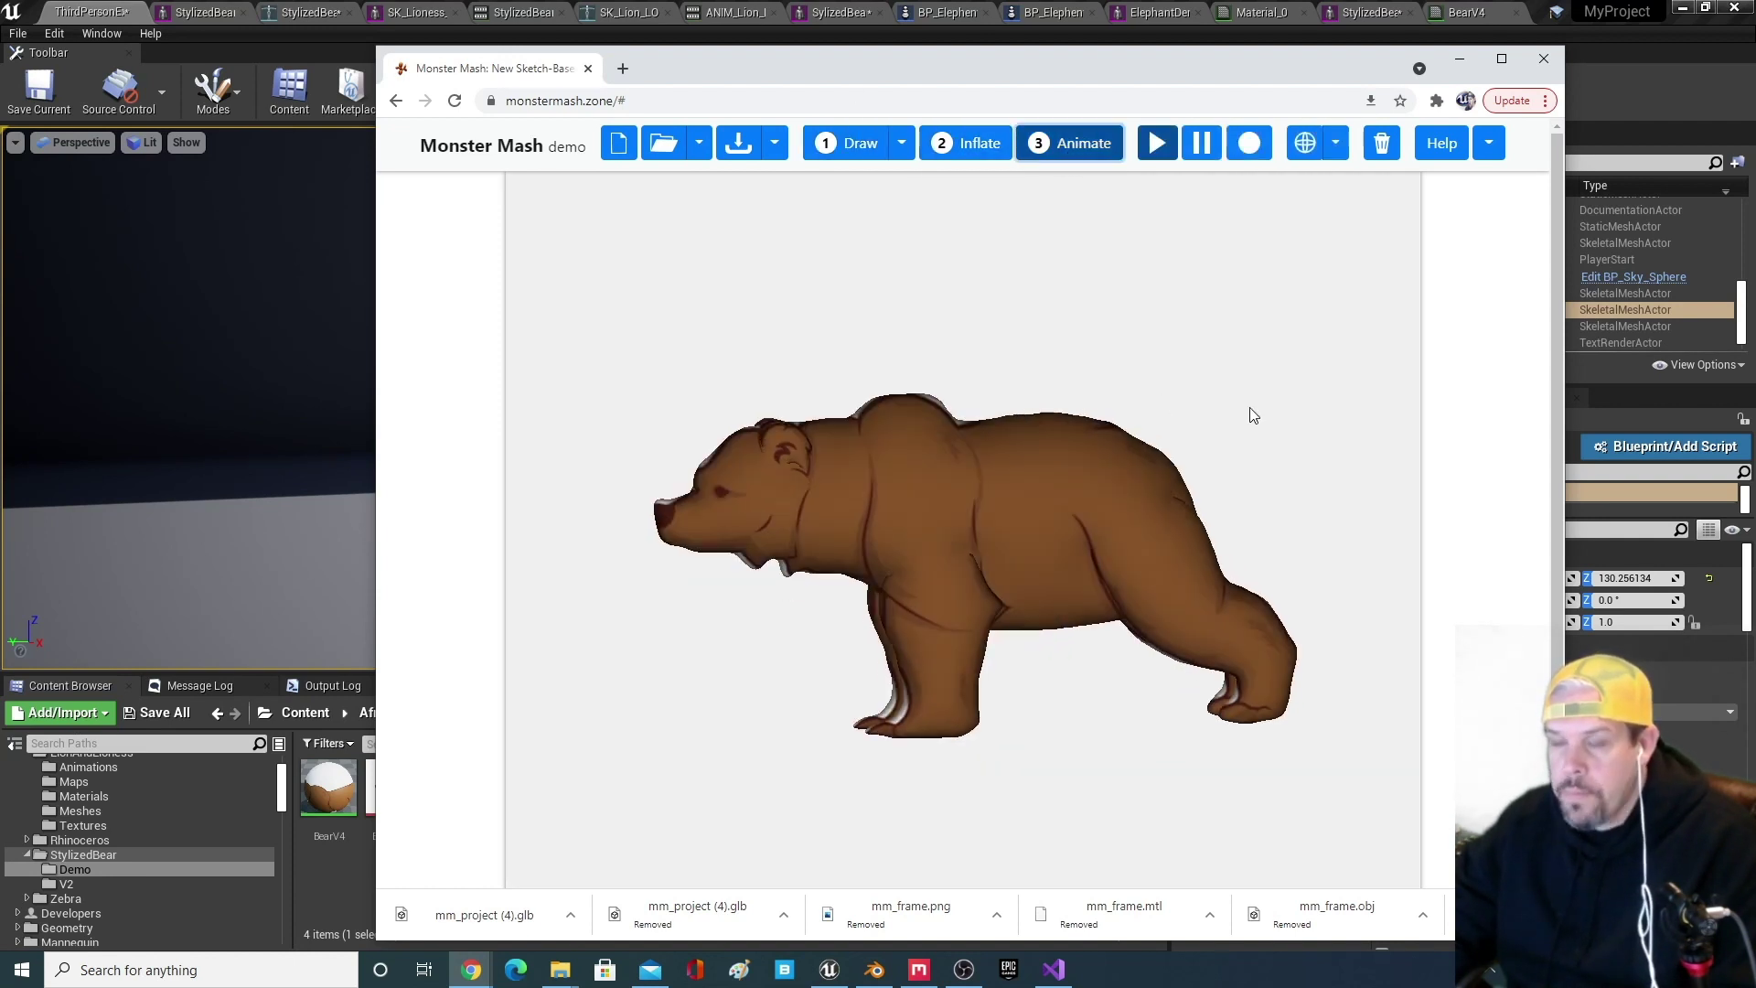
pyautogui.click(1255, 147)
# - Place control points on the bear's snout, front paw, hind paw, thigh, upper front leg and back, and pause the animation
pyautogui.click(694, 508)
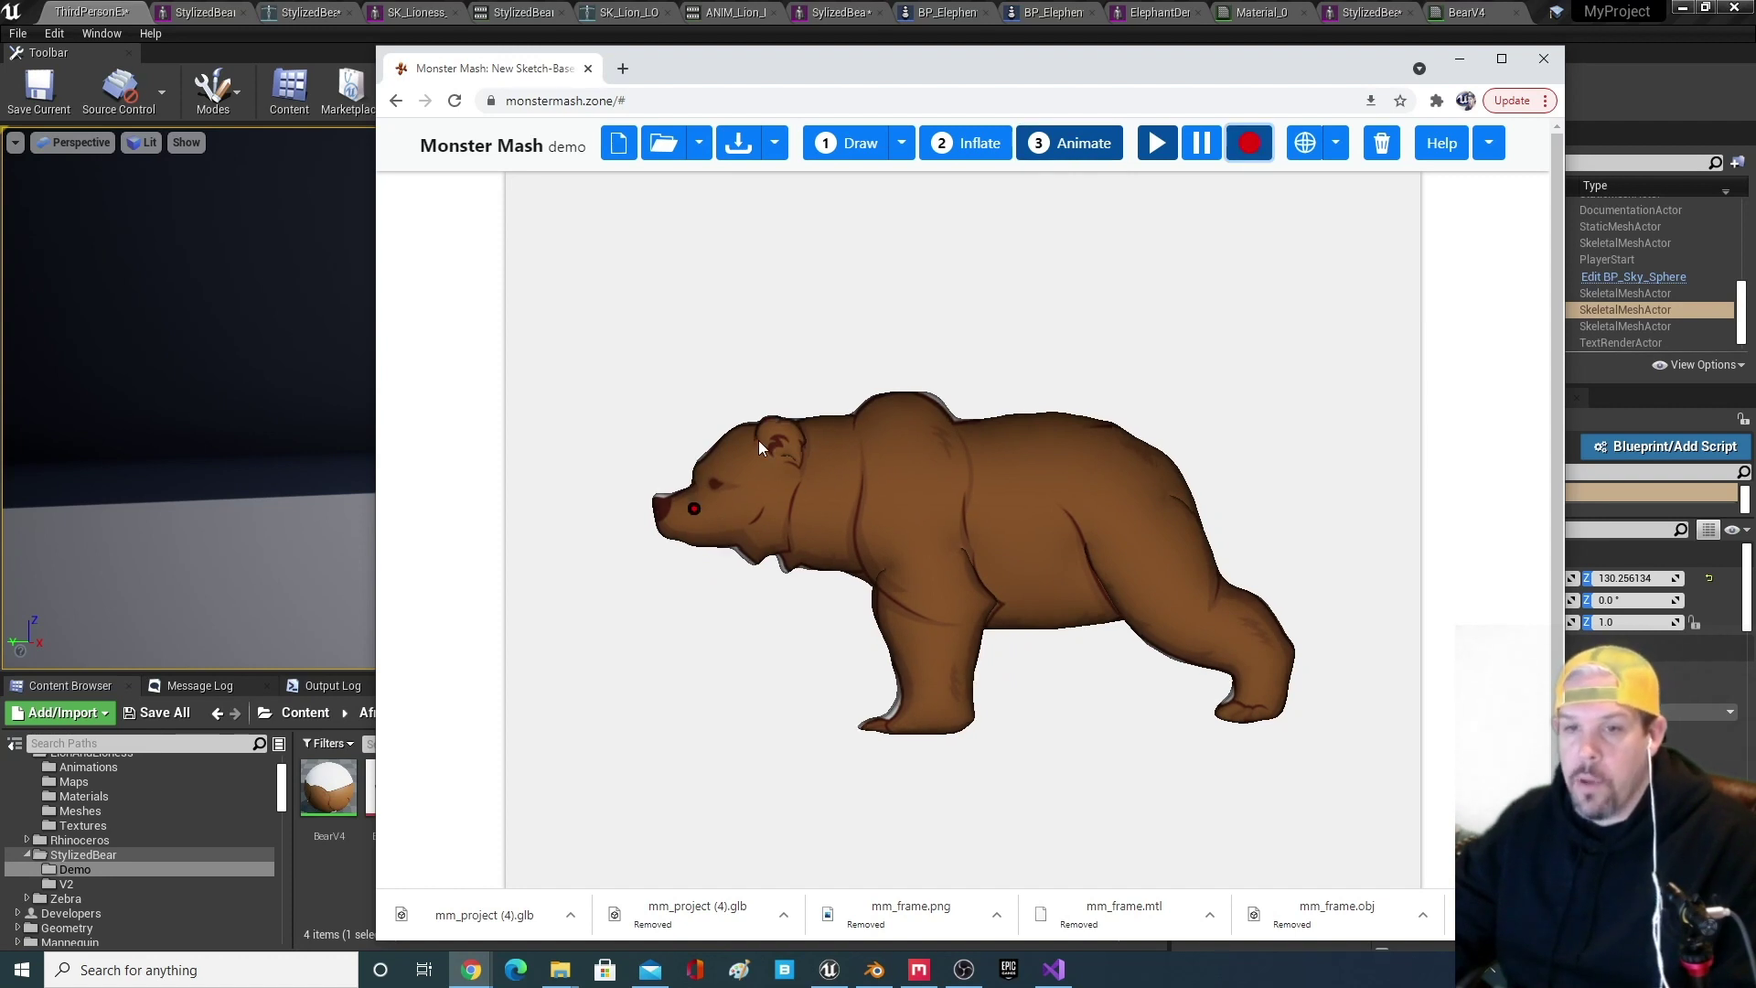
pyautogui.click(929, 705)
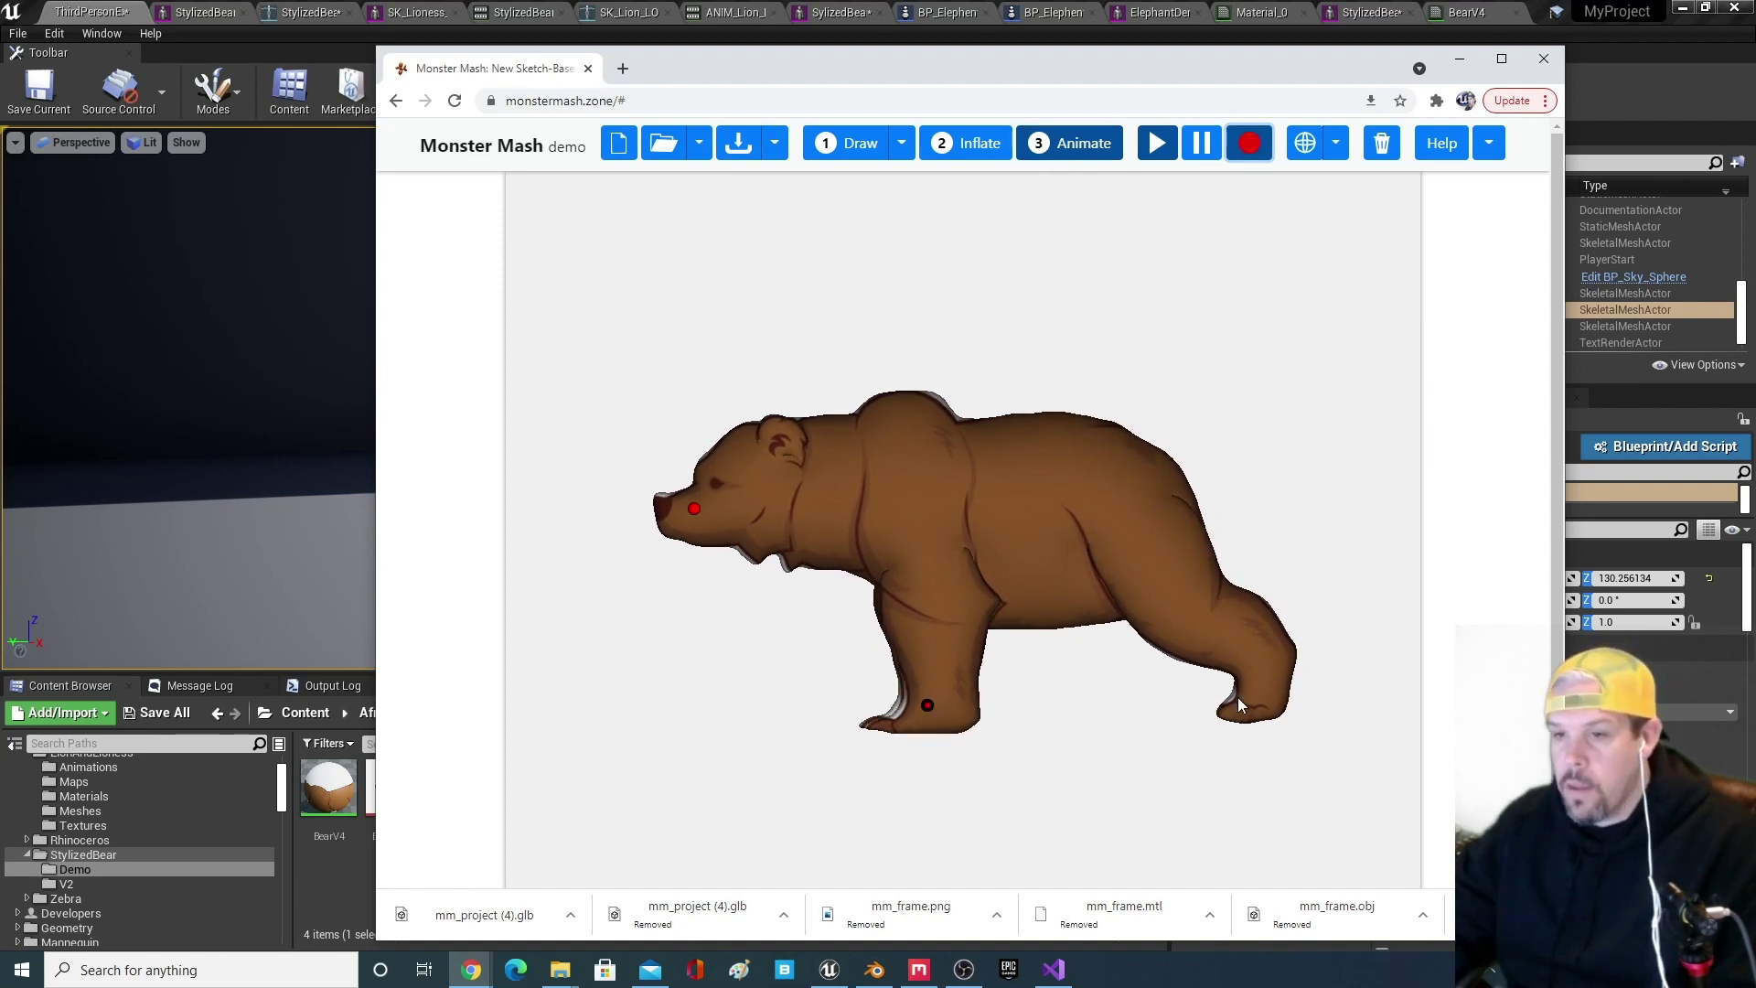
pyautogui.click(1261, 699)
pyautogui.click(1171, 568)
pyautogui.click(934, 607)
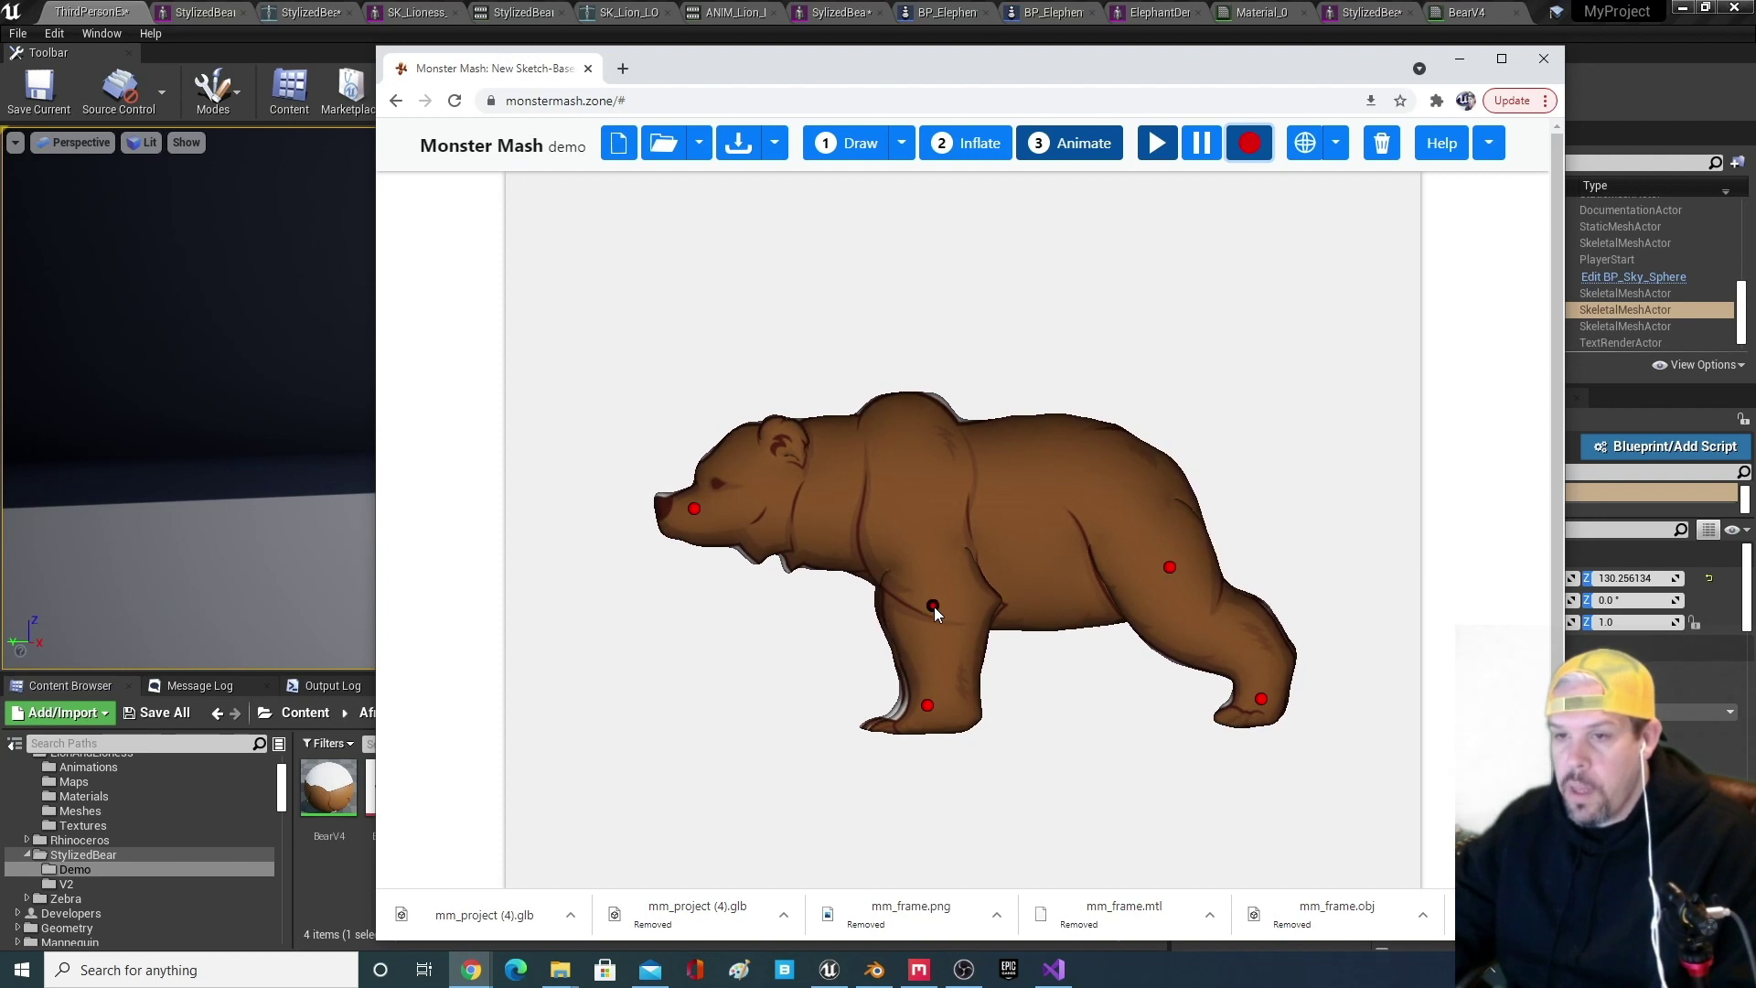
pyautogui.click(1071, 462)
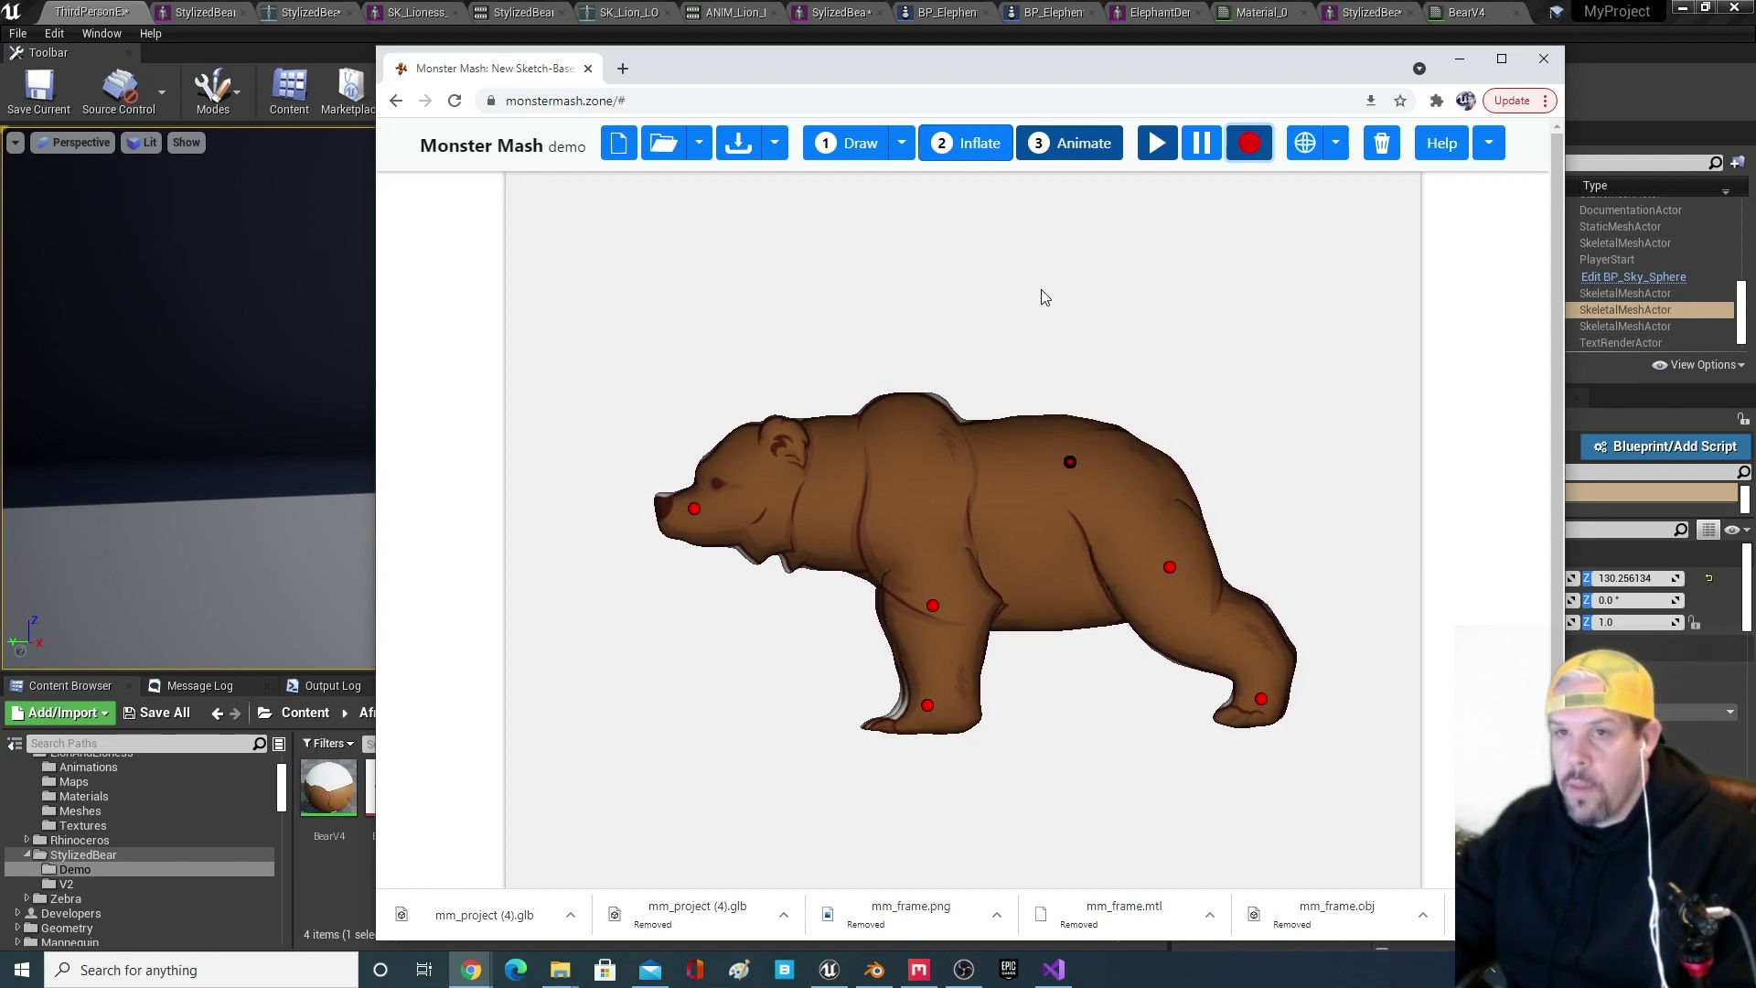
pyautogui.click(1189, 143)
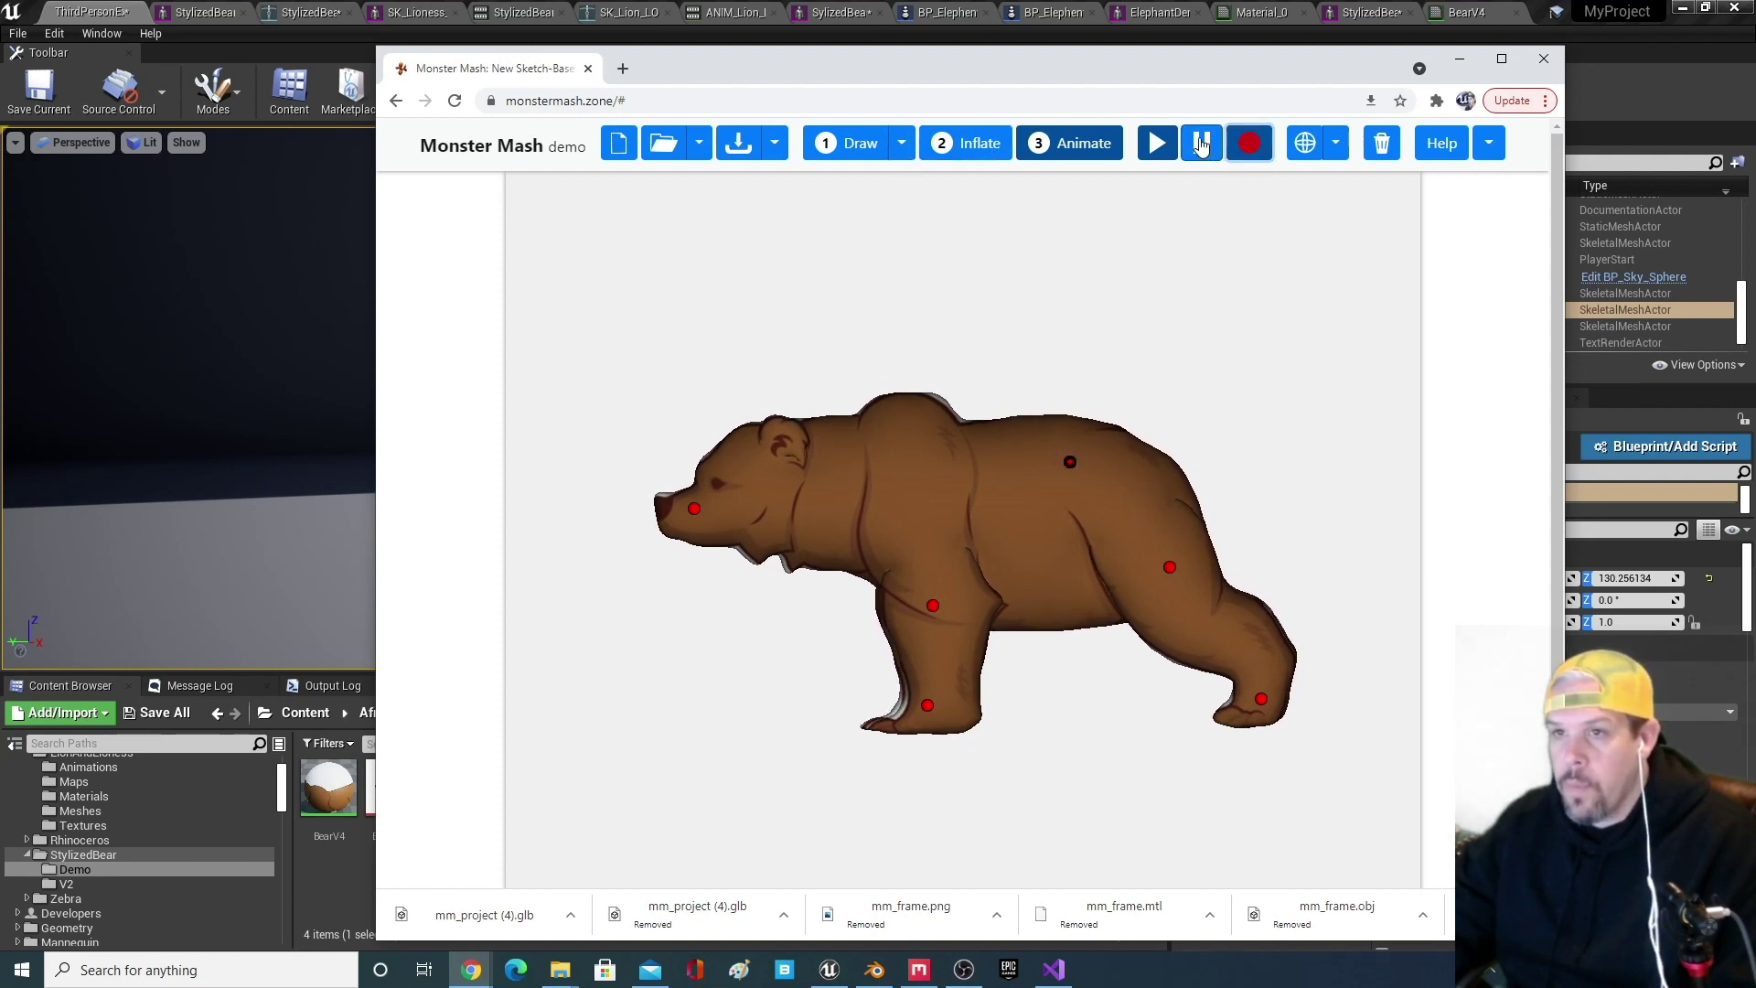
# - Export the bear animation as a glTF (.glb) file with the default export options
pyautogui.click(775, 142)
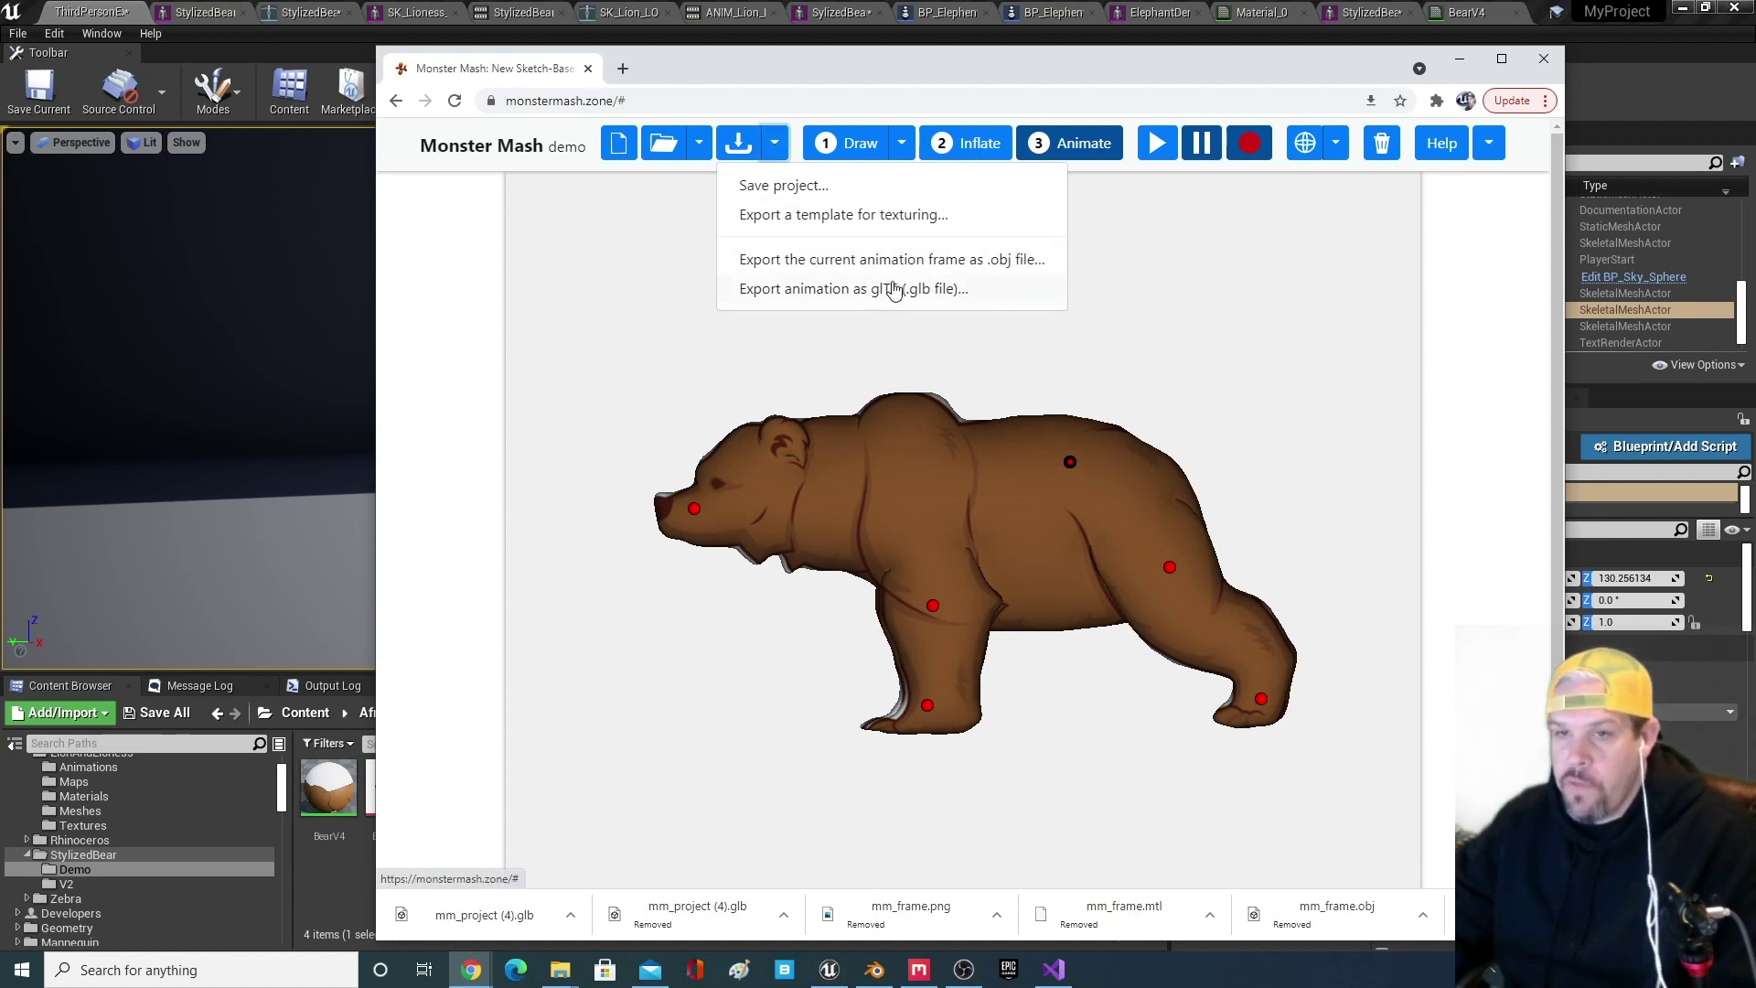
pyautogui.click(831, 291)
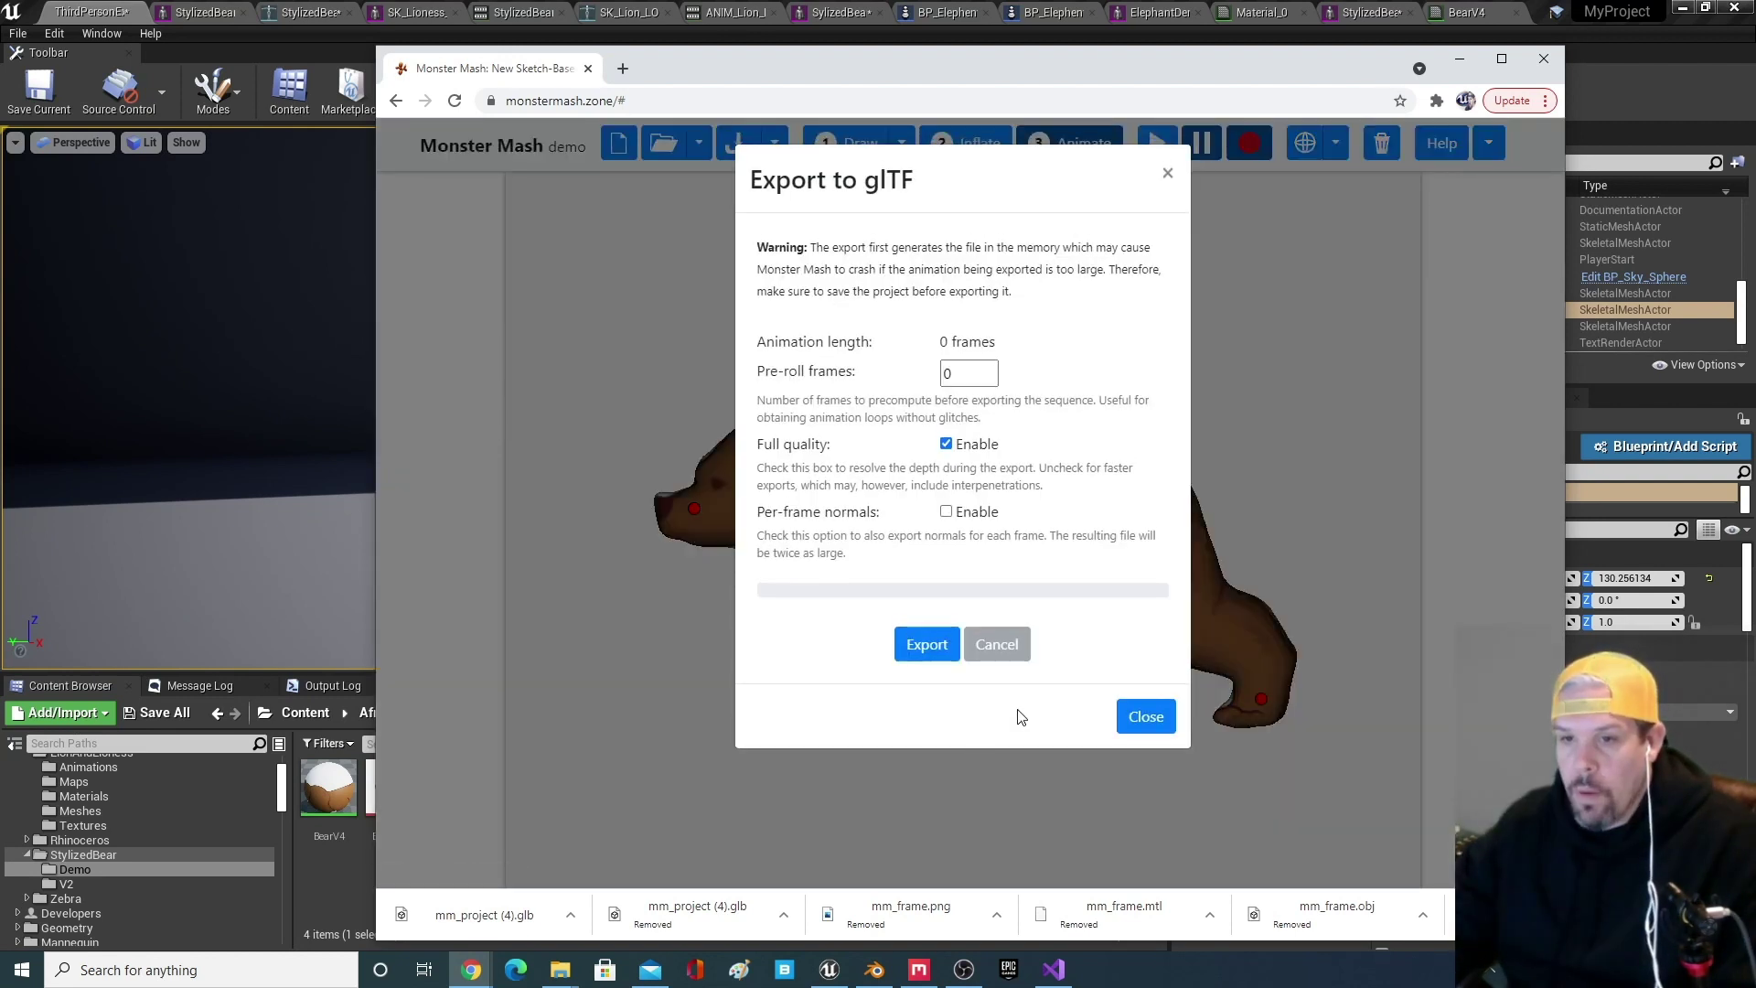
pyautogui.click(927, 650)
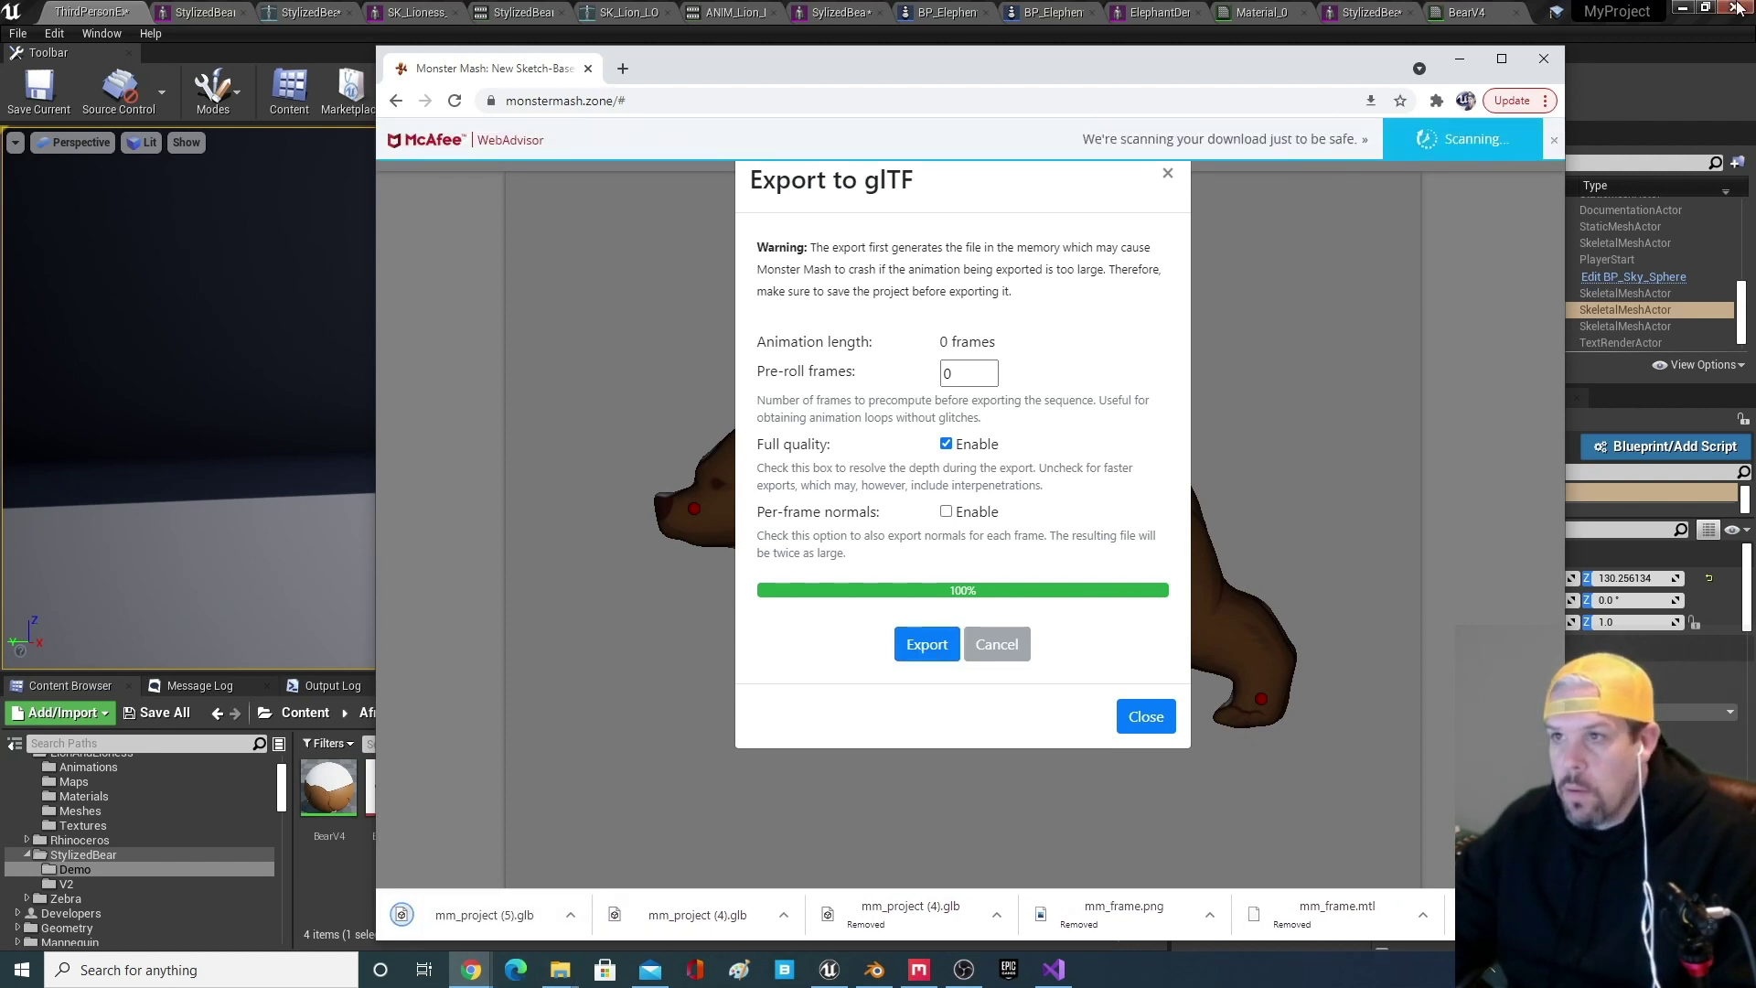
# - Switch back to the level in Unreal Editor
pyautogui.click(1686, 9)
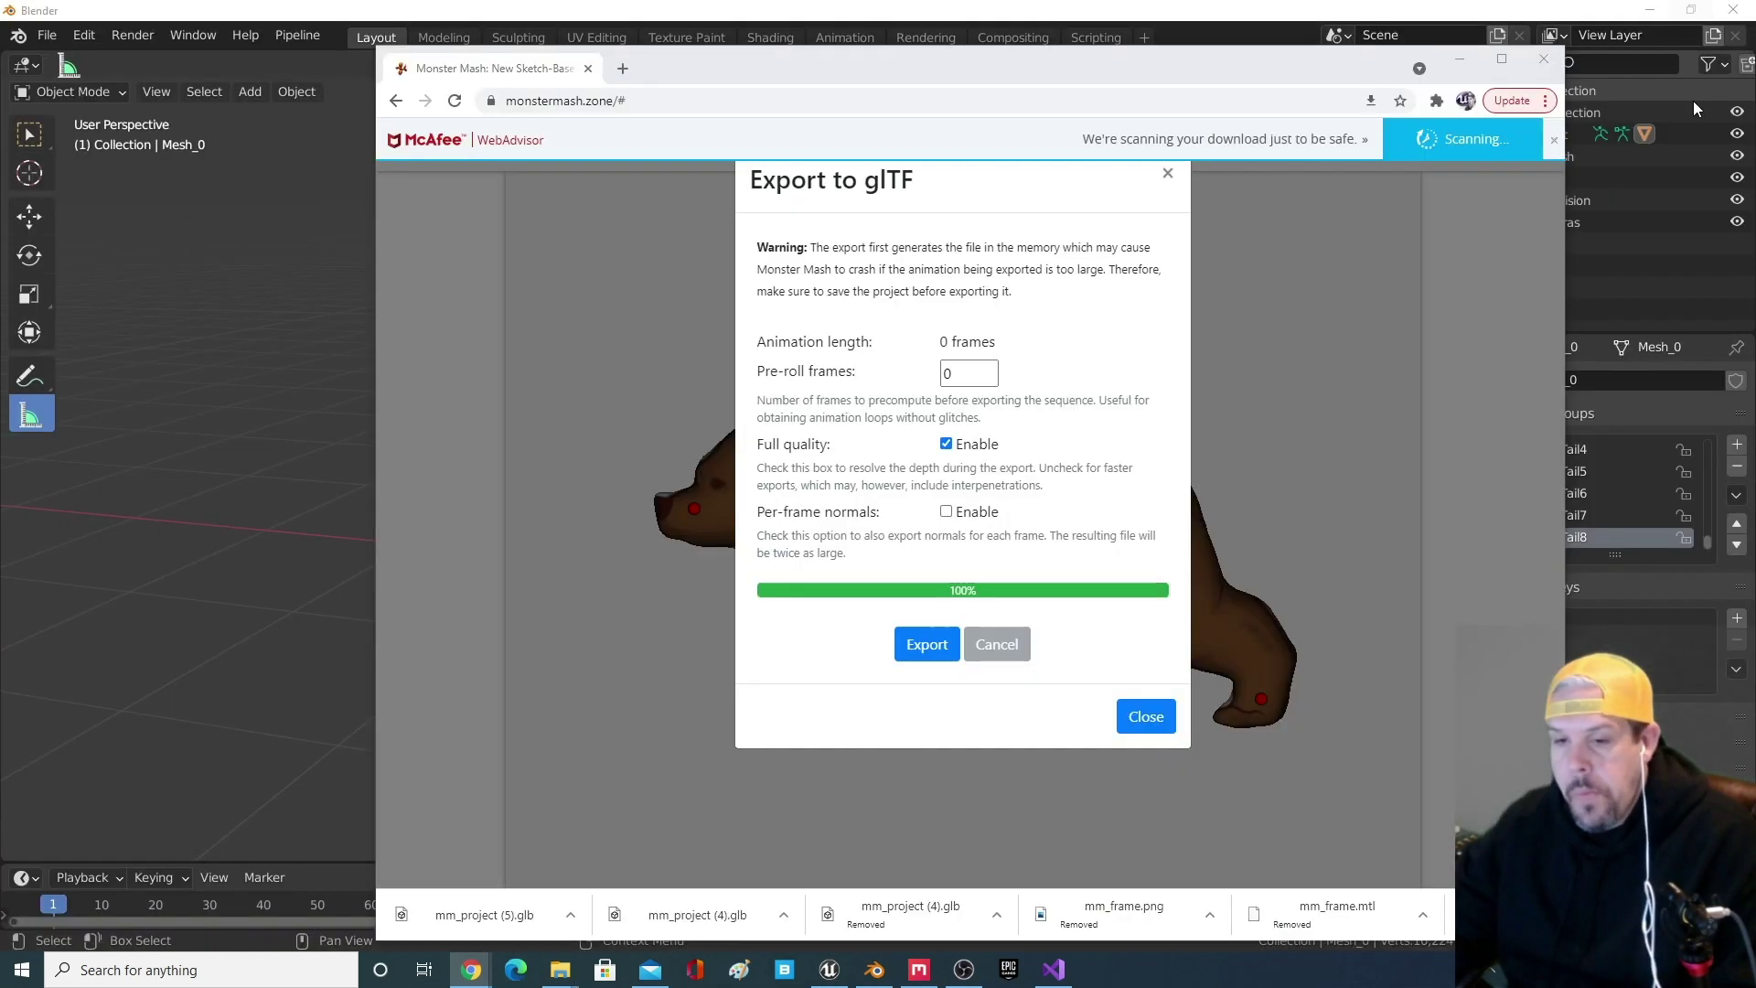
pyautogui.click(876, 969)
pyautogui.click(876, 970)
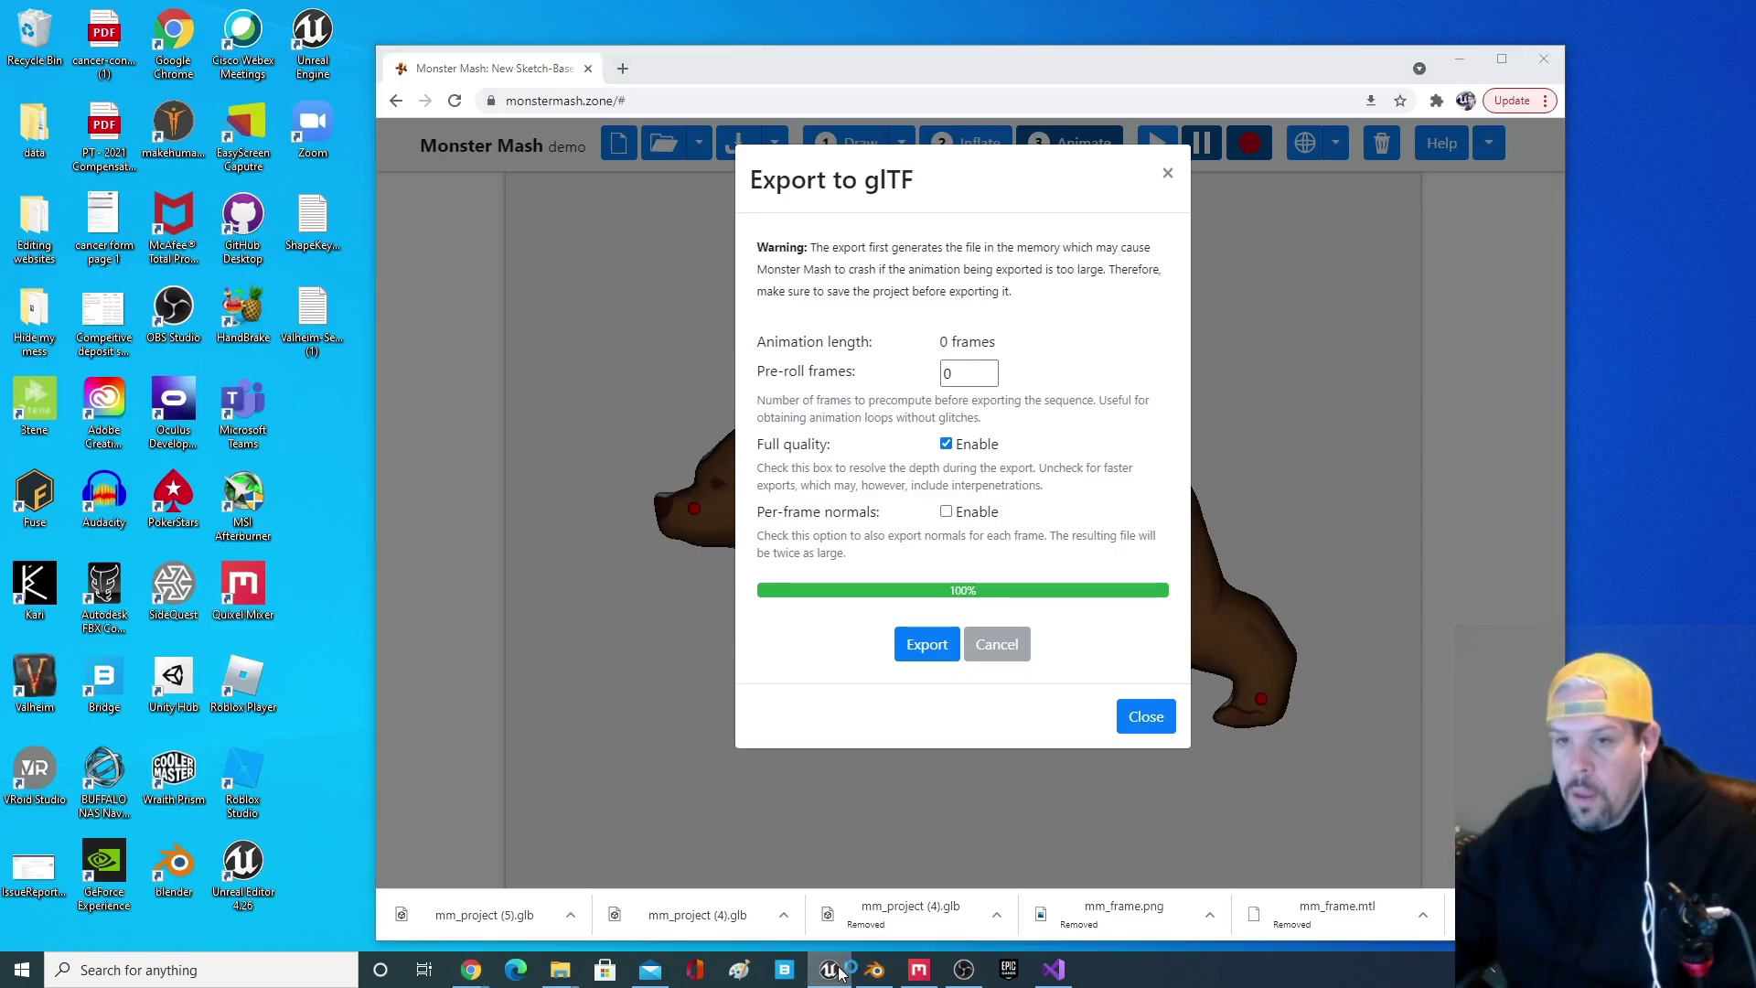
pyautogui.click(830, 970)
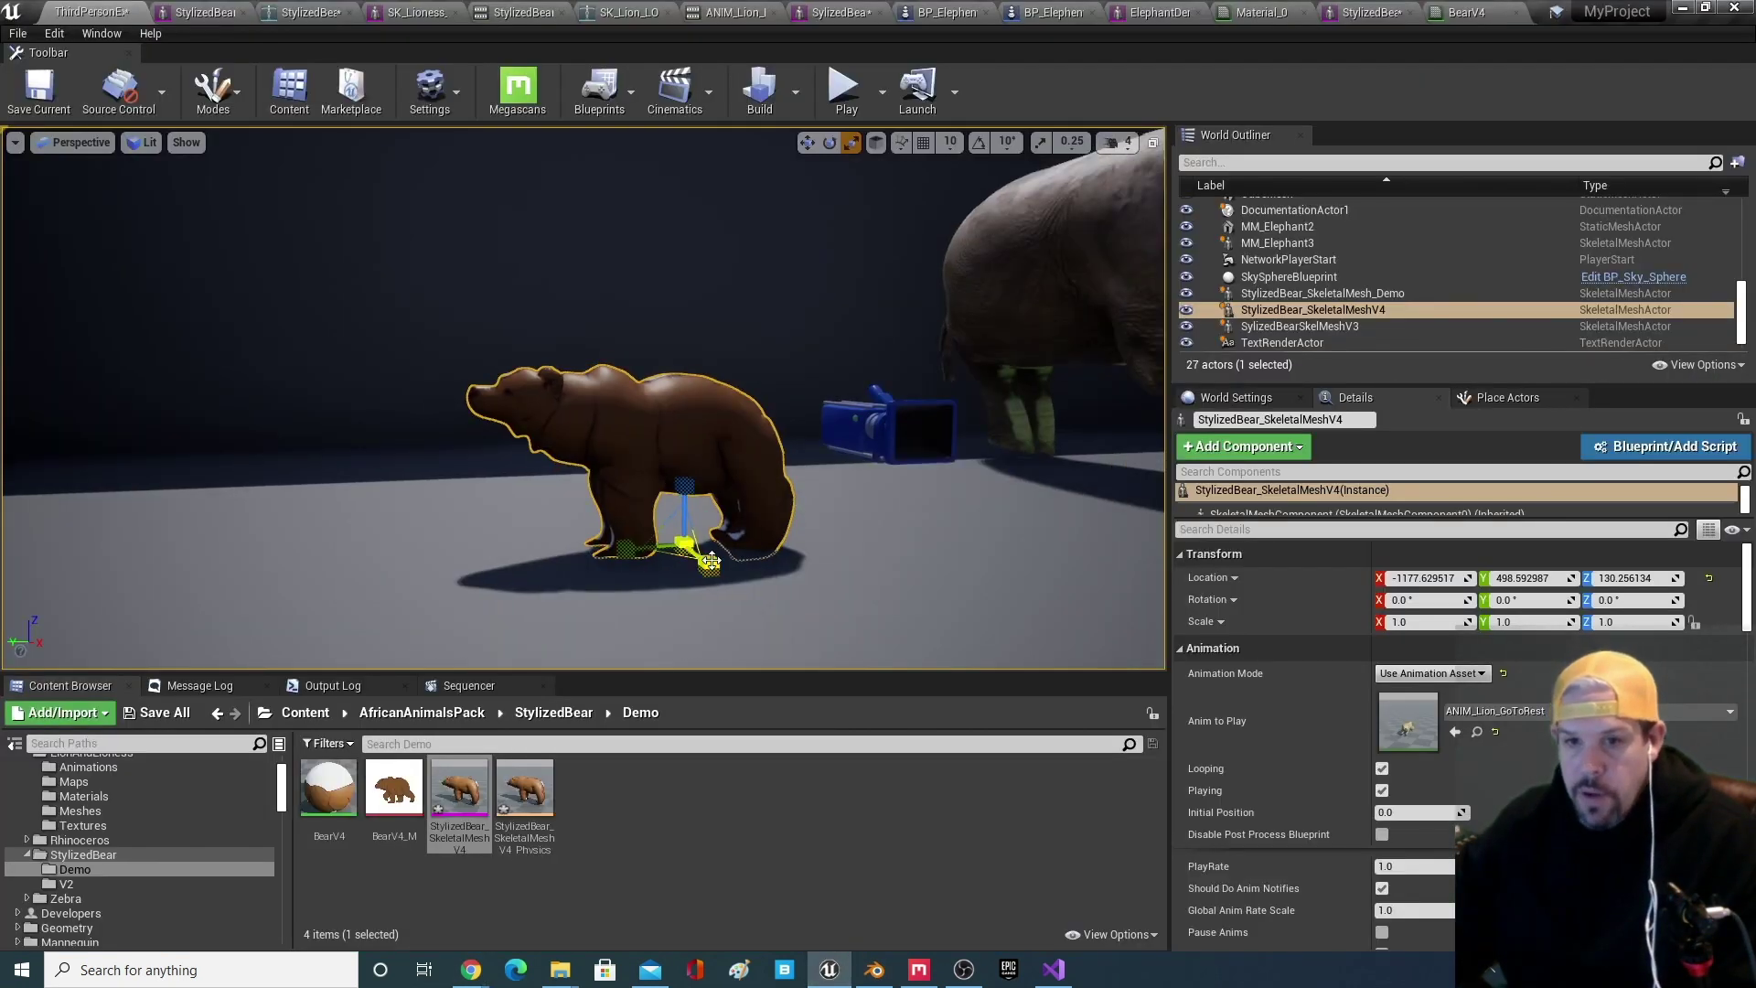
# - Examine the StylizedBear_SkeletalMeshV4 model in the level from the side and from an angle beside the elephant
pyautogui.moveTo(1392, 812)
pyautogui.mouseDown()
pyautogui.moveTo(1425, 813)
pyautogui.moveTo(1392, 812)
pyautogui.mouseUp()
pyautogui.scroll(-4, 576, 453)
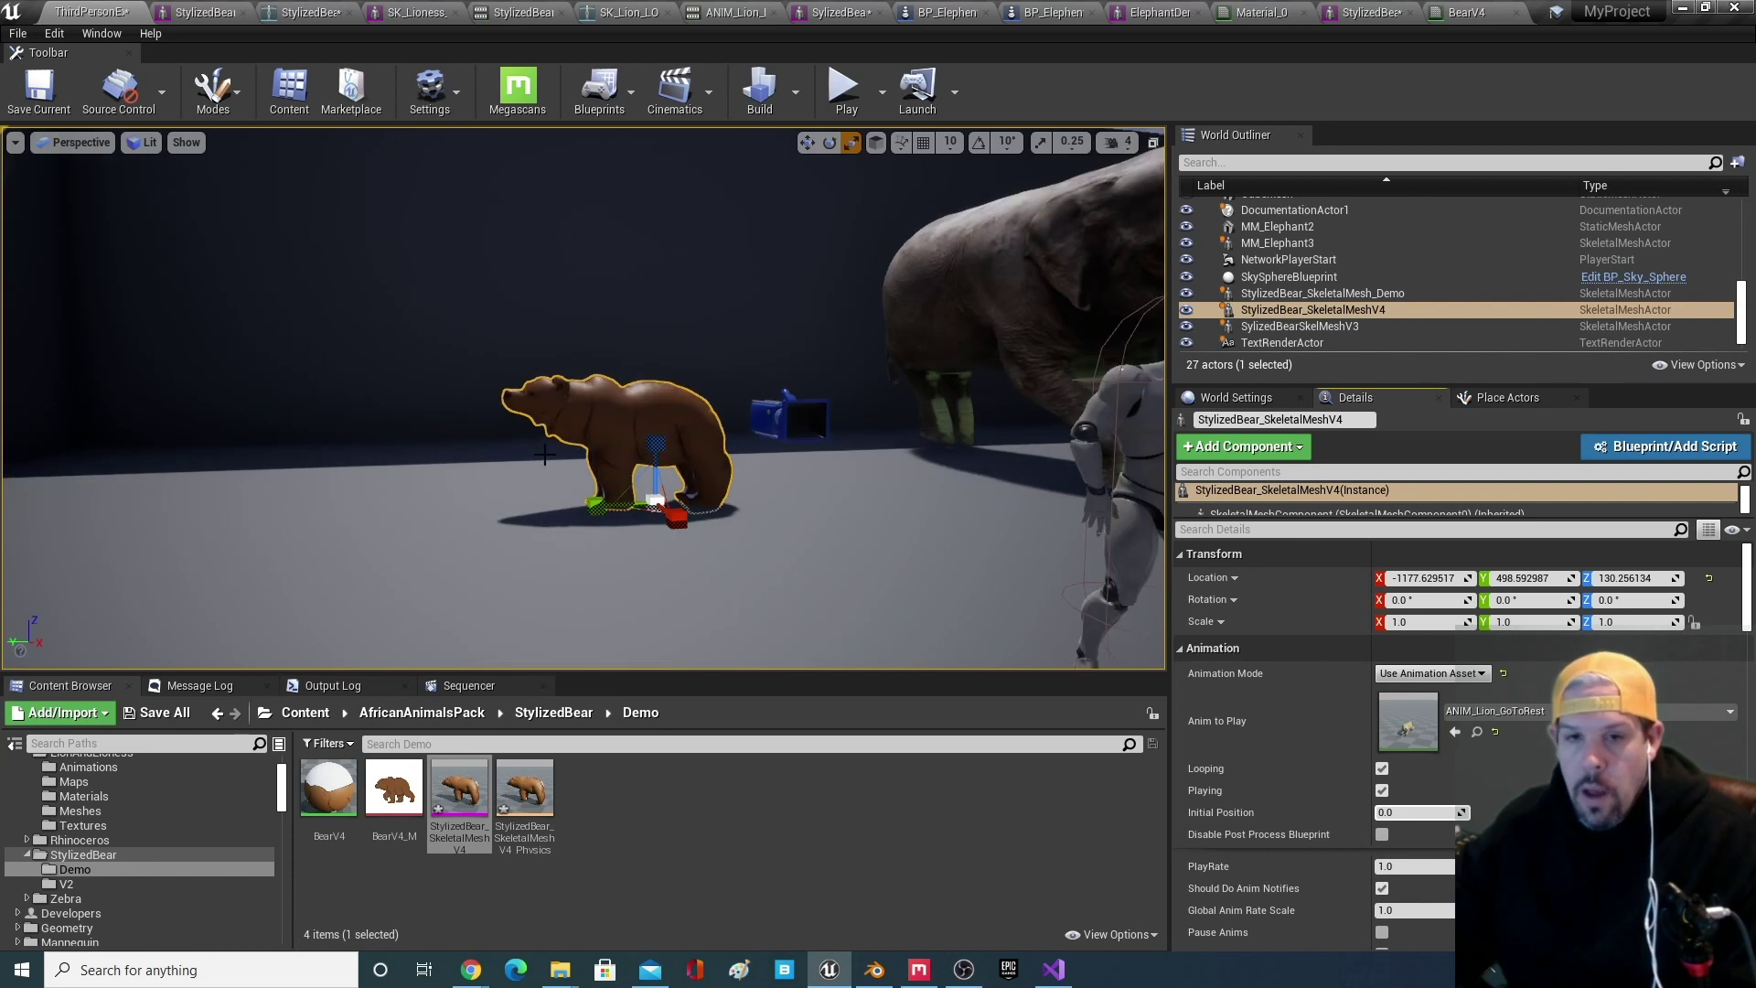
pyautogui.moveTo(576, 453); pyautogui.dragTo(741, 507, button='right')
pyautogui.moveTo(543, 454); pyautogui.dragTo(494, 435, button='middle')
pyautogui.scroll(5, 530, 431)
pyautogui.scroll(-5, 523, 437)
pyautogui.moveTo(524, 437); pyautogui.dragTo(559, 439, button='right')
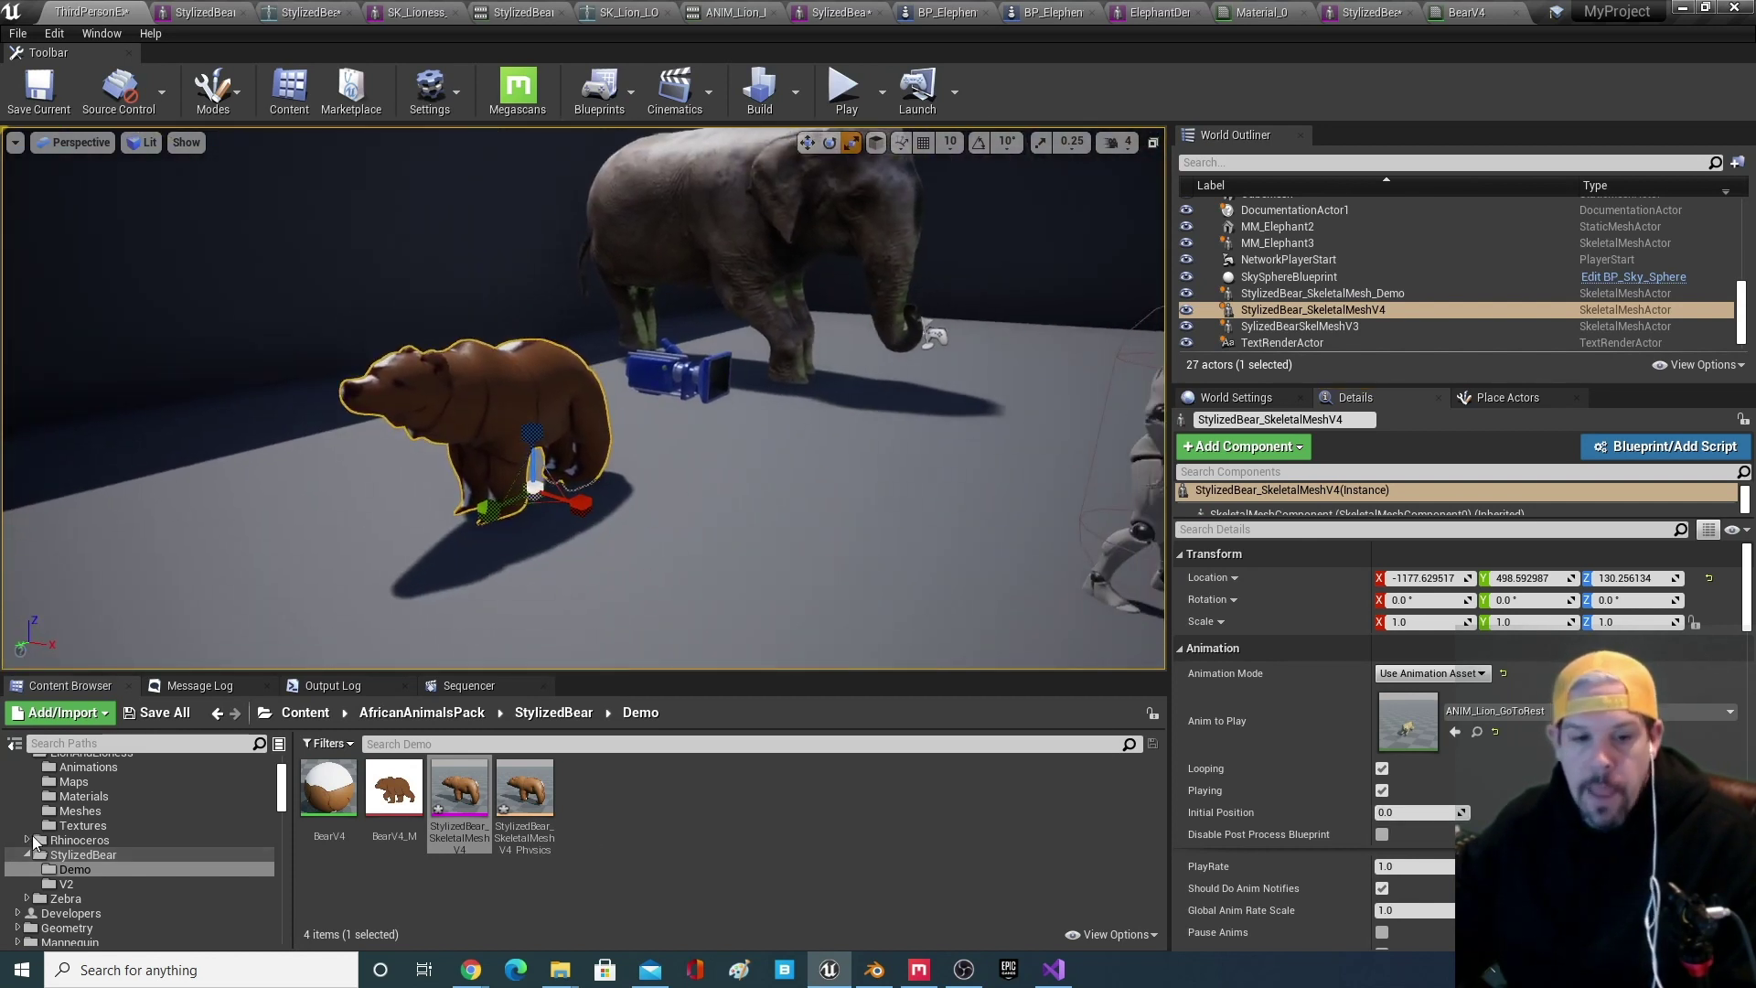
# - Look through the Animations and Materials folders of LionAndLioness in AfricanAnimalsPack
pyautogui.scroll(2, 66, 855)
pyautogui.click(93, 811)
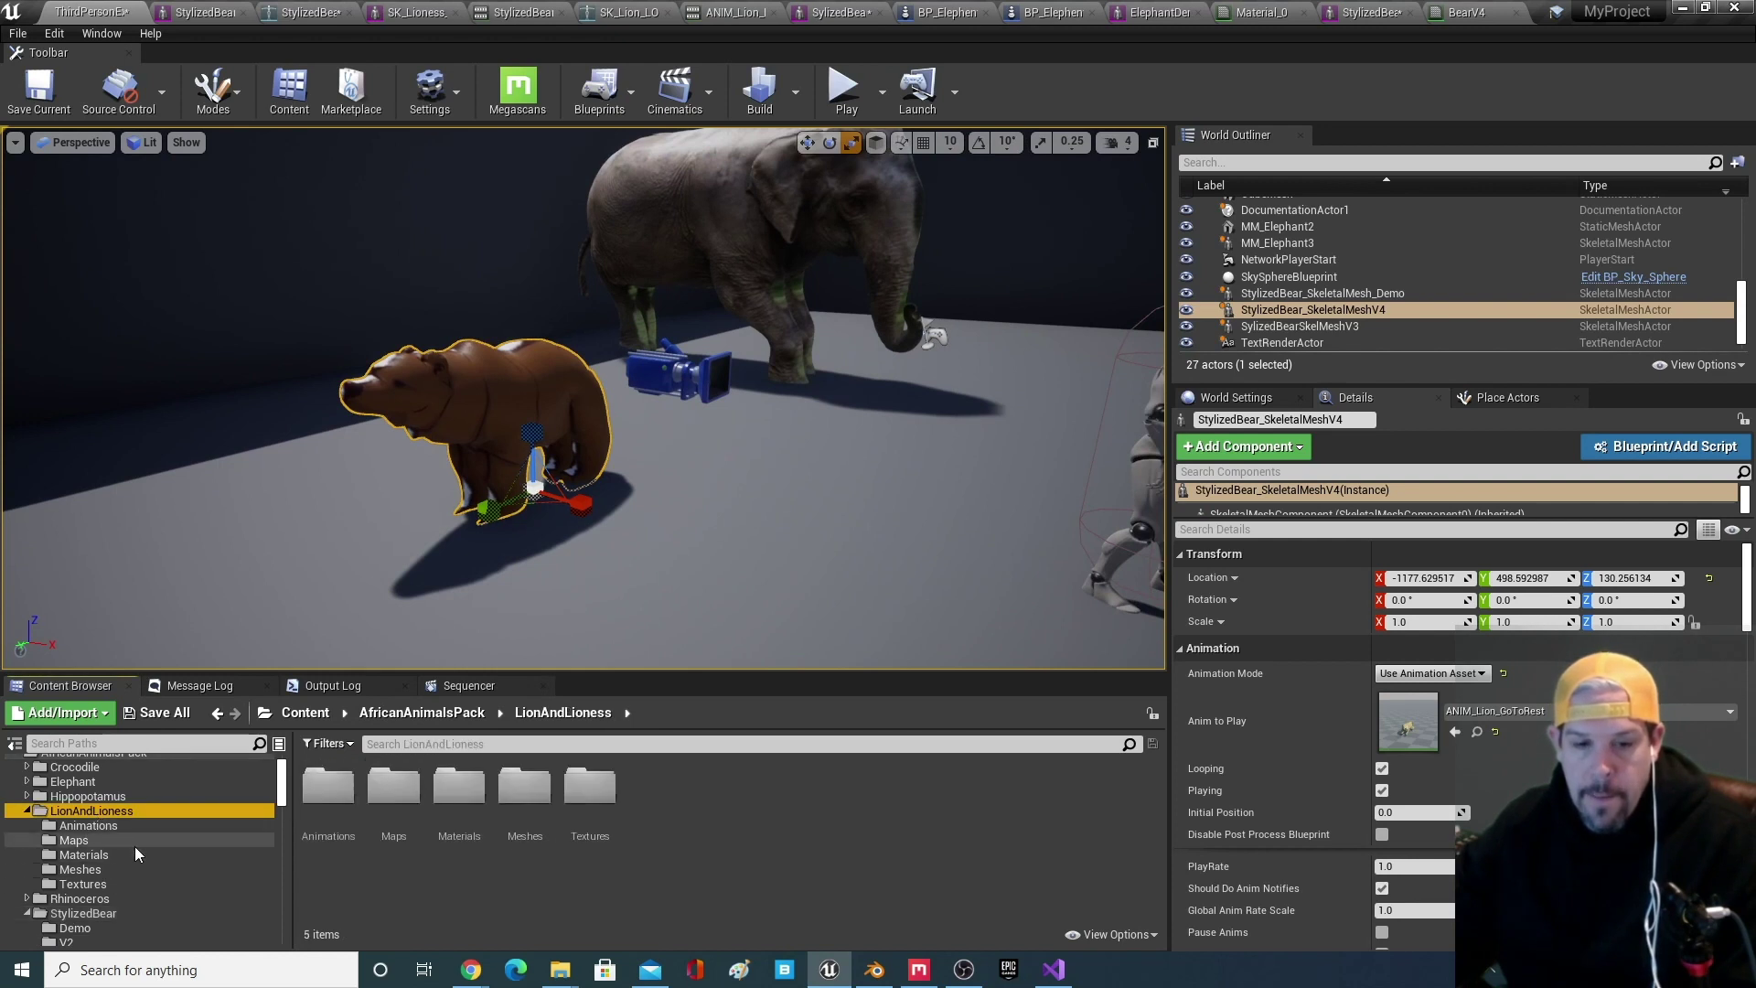
pyautogui.click(132, 829)
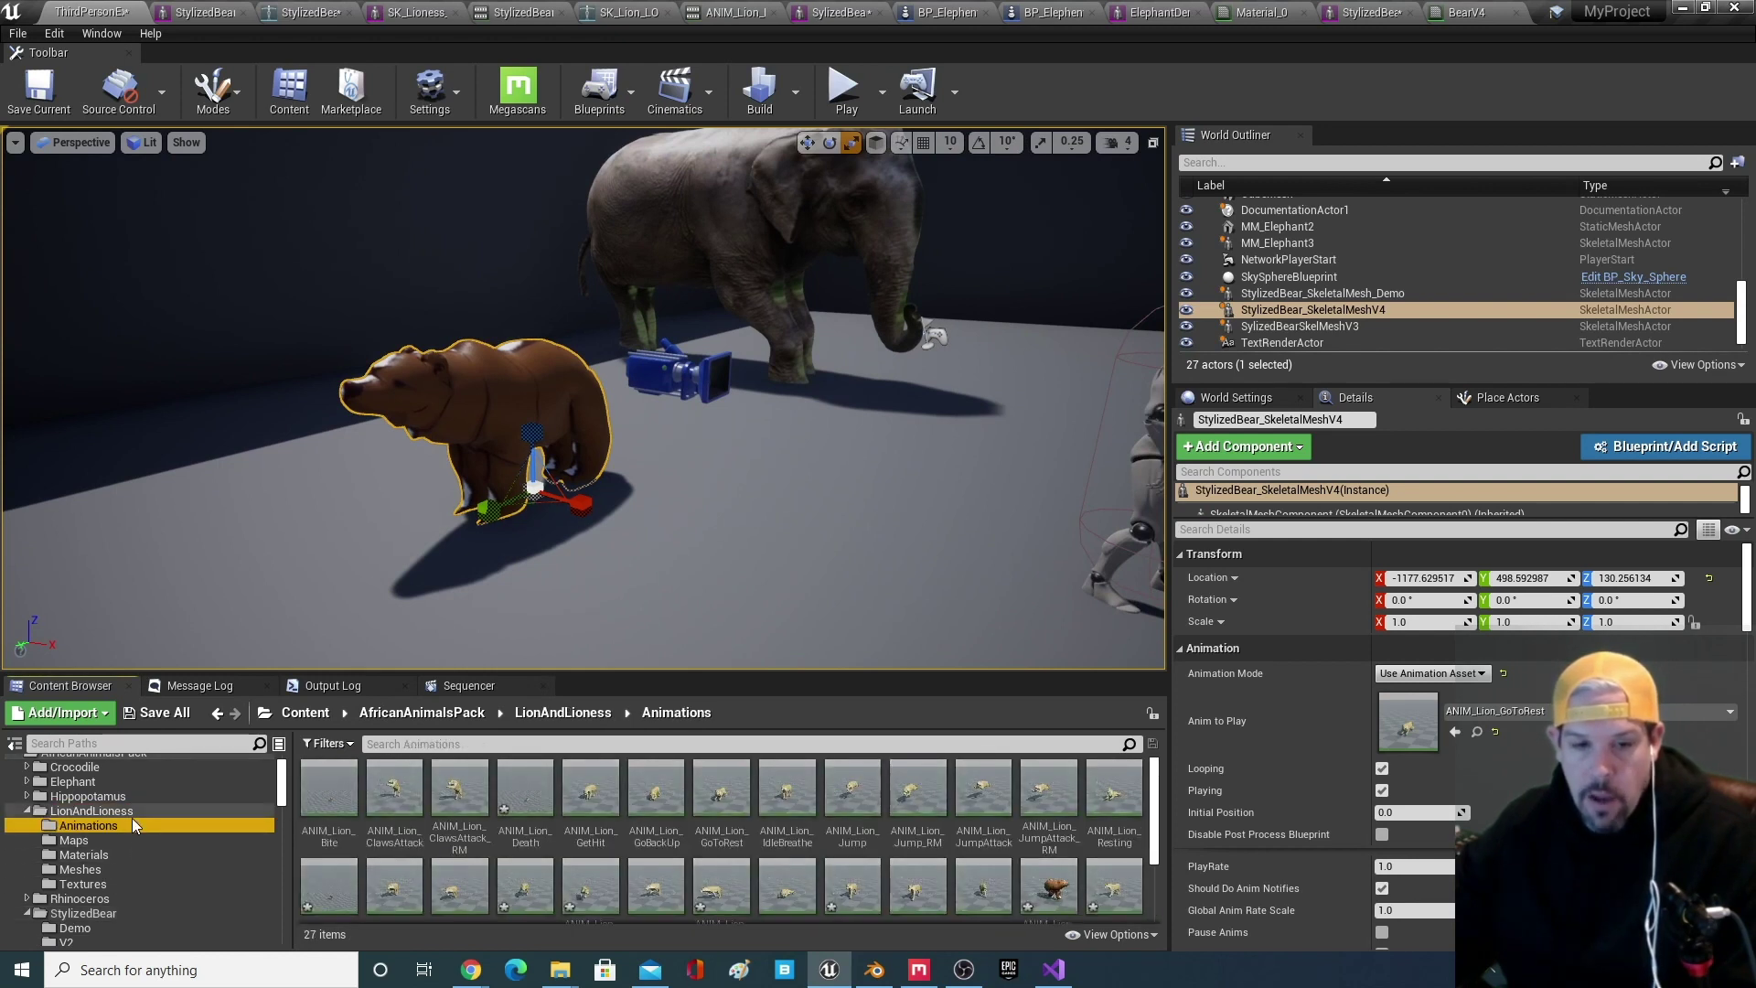
pyautogui.scroll(2, 132, 810)
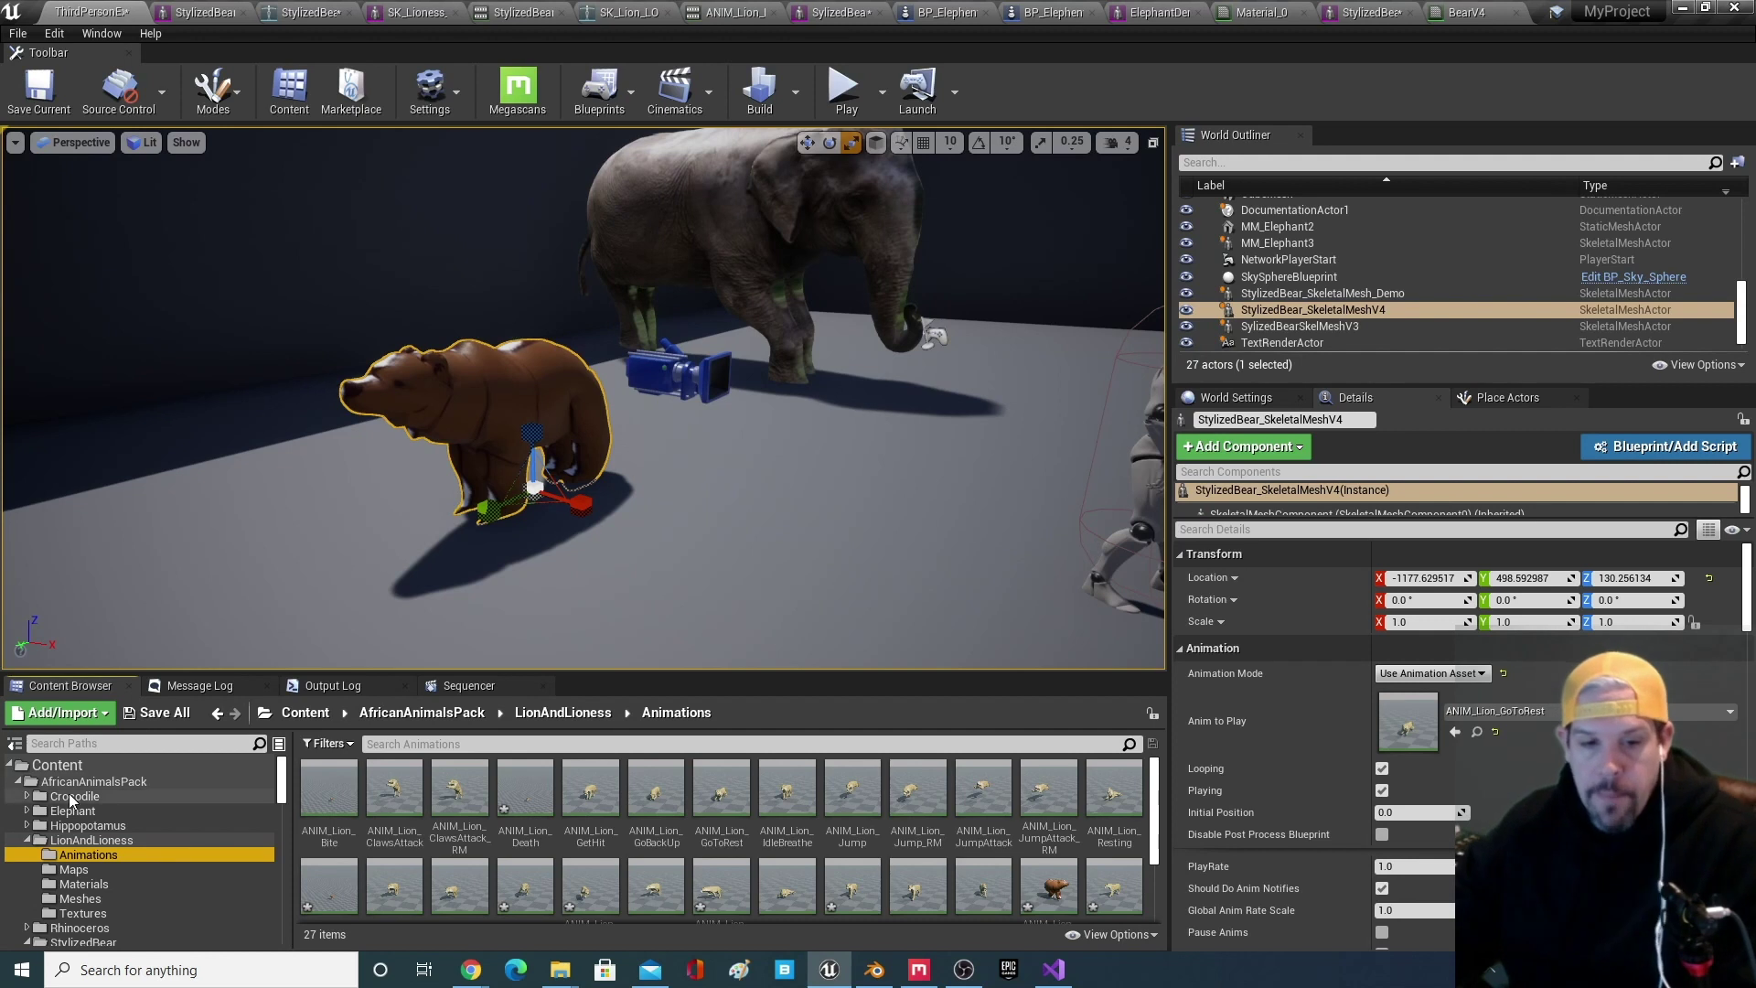
pyautogui.click(121, 841)
pyautogui.click(119, 854)
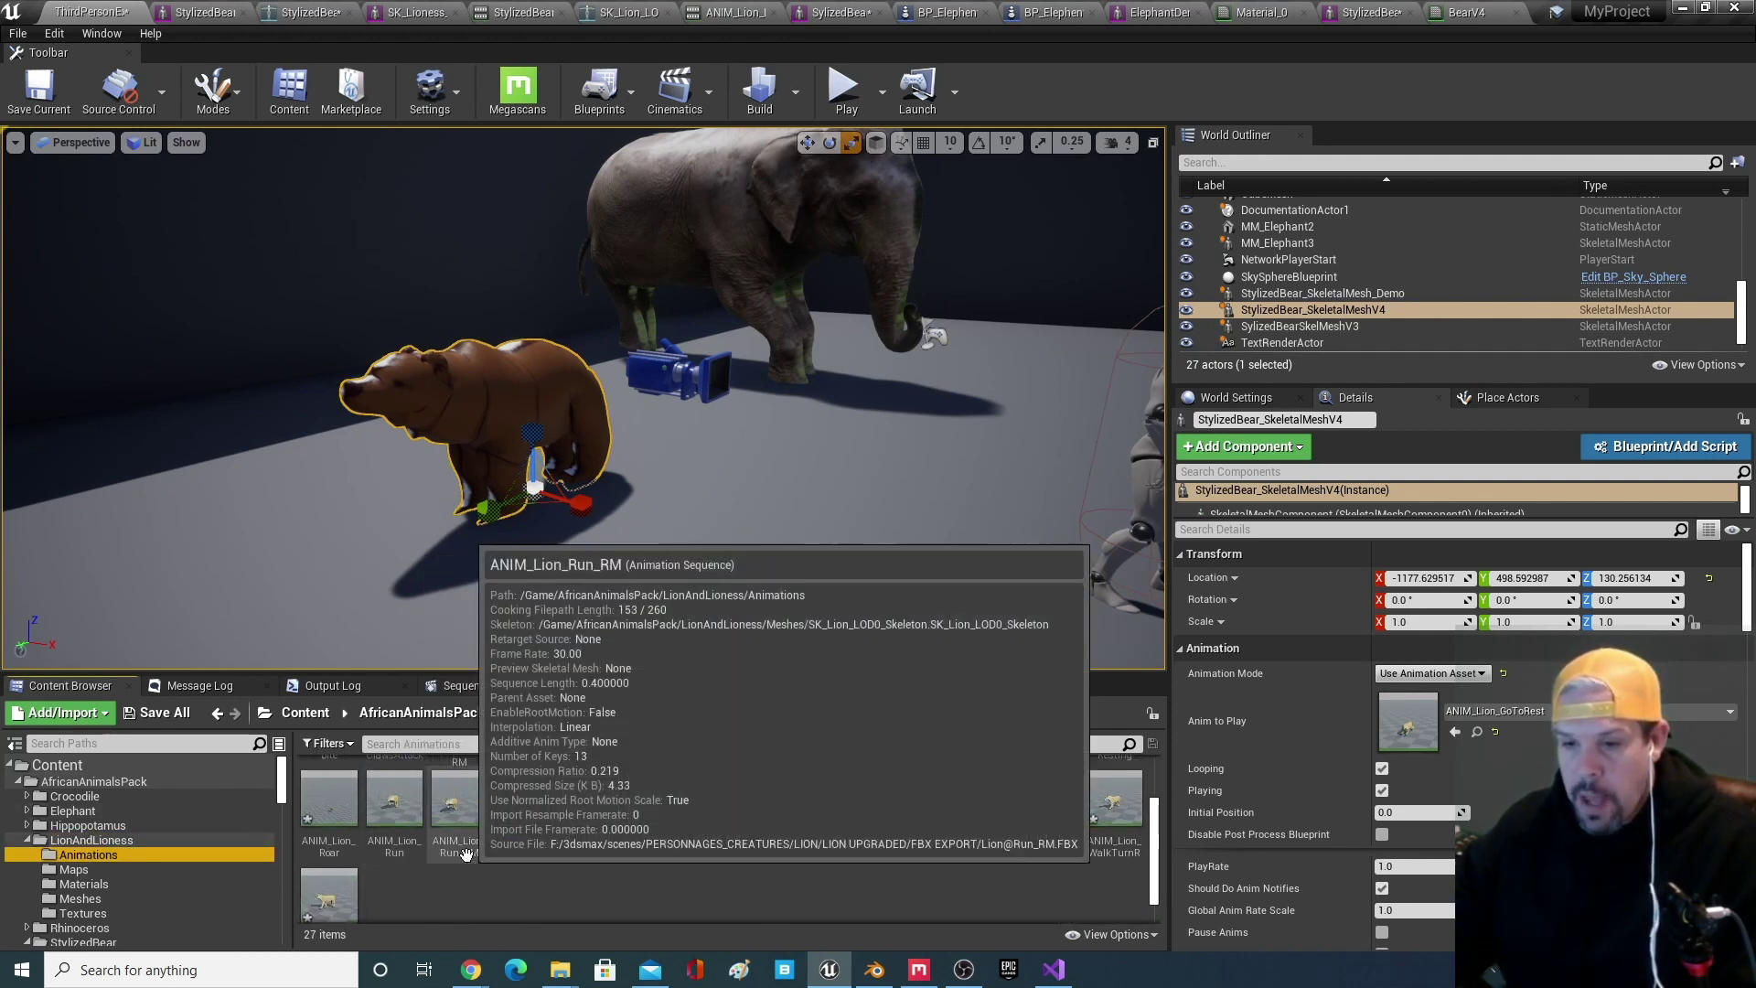
pyautogui.click(119, 871)
pyautogui.click(111, 884)
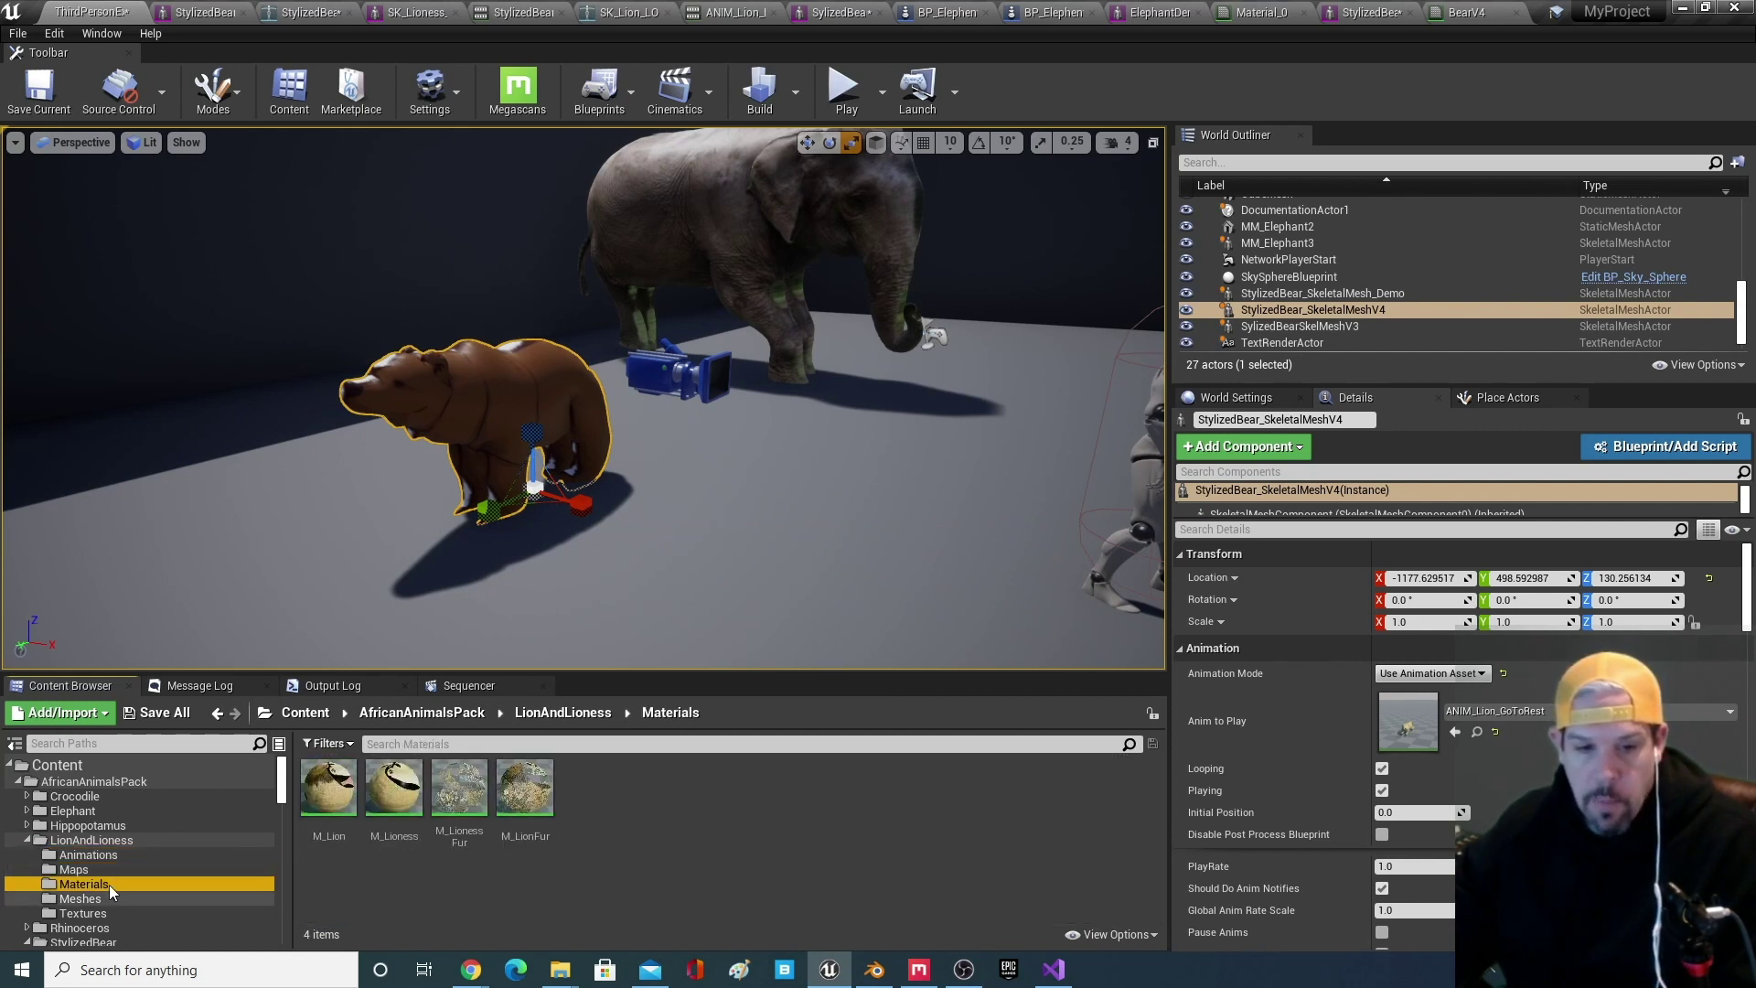
# - Open the SK_Lioness_LOD0 skeletal mesh from the LionAndLioness Meshes folder and examine its skeleton from the side
pyautogui.scroll(-1, 111, 860)
pyautogui.click(112, 808)
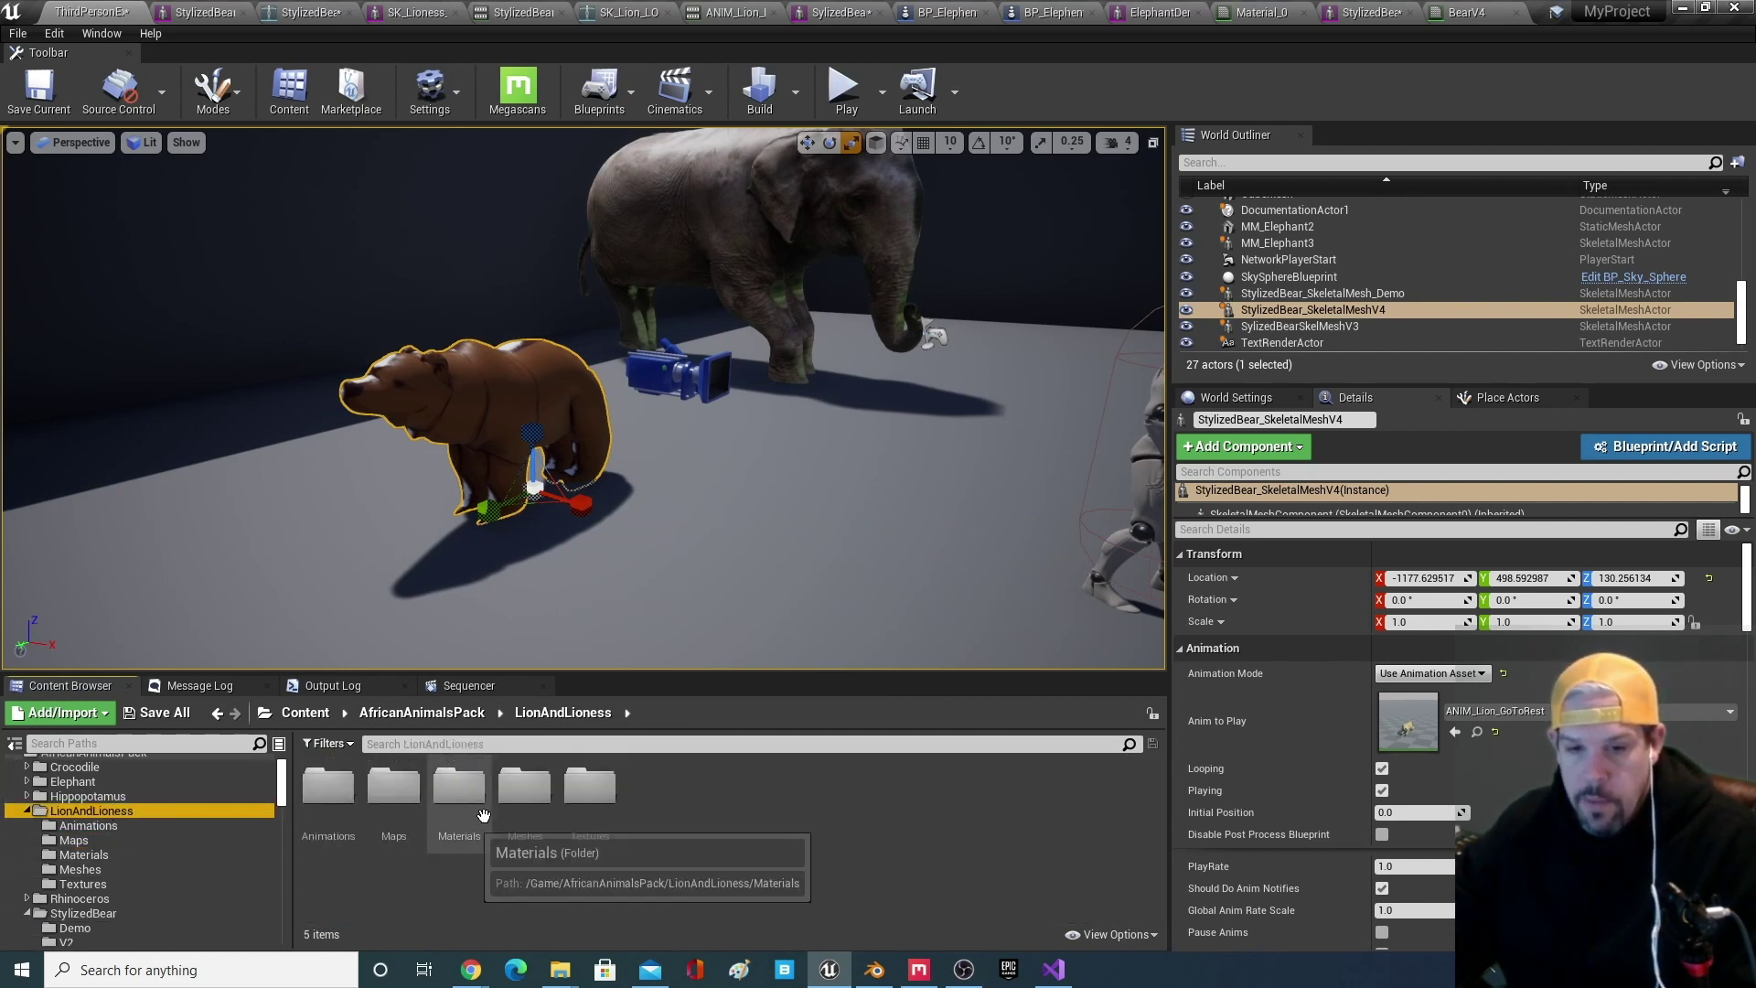
pyautogui.doubleClick(525, 784)
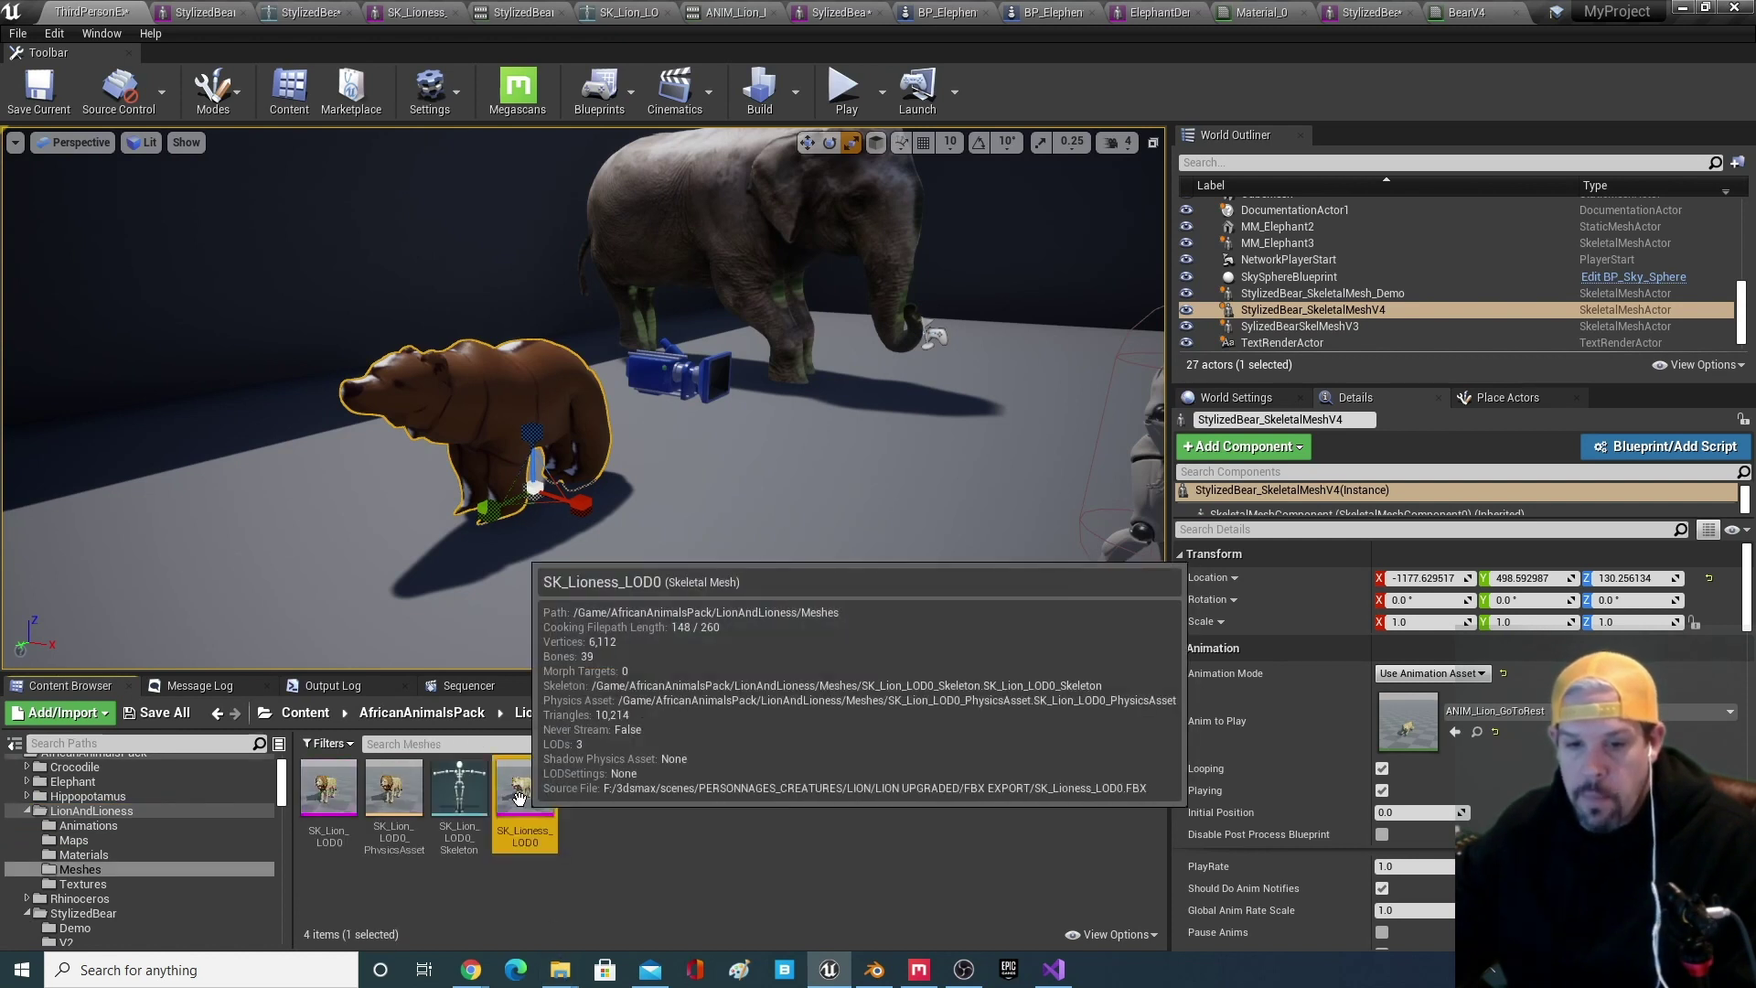
pyautogui.doubleClick(524, 788)
pyautogui.moveTo(844, 571); pyautogui.dragTo(1061, 575)
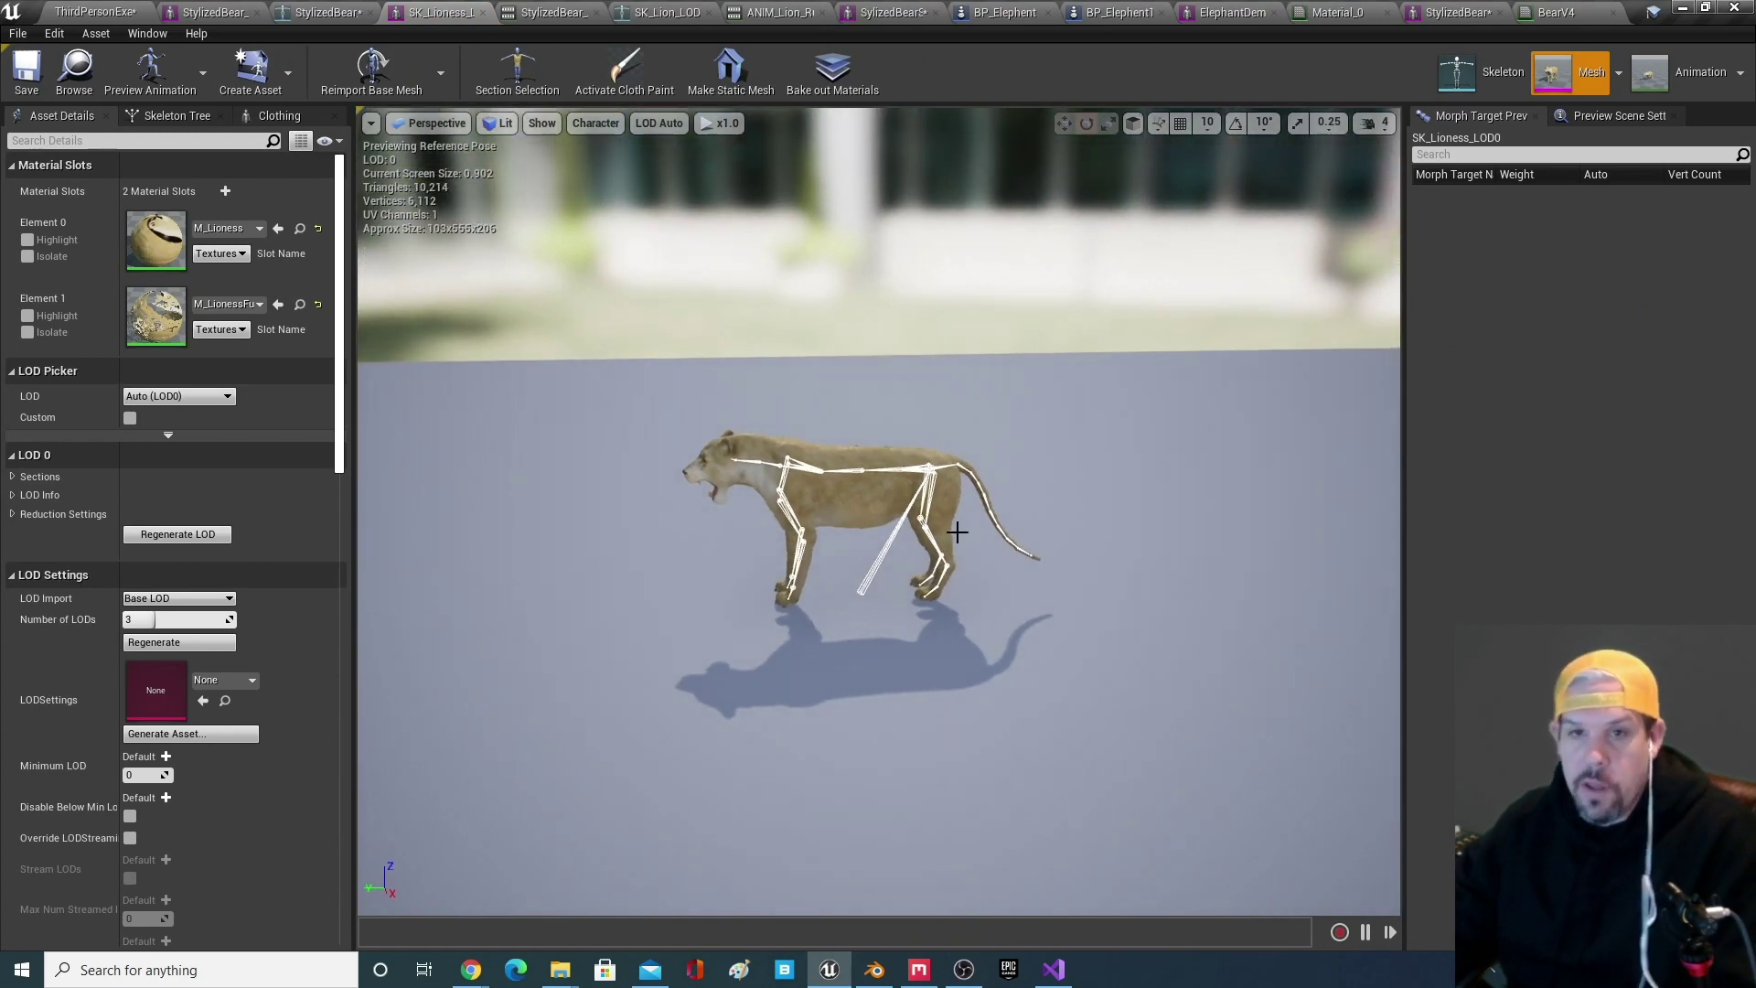
# - Back in the level, set up an FBX export of SK_Lioness_LOD0 over SK_Lioness_.FBX and cancel it at the FBX export options
pyautogui.click(64, 11)
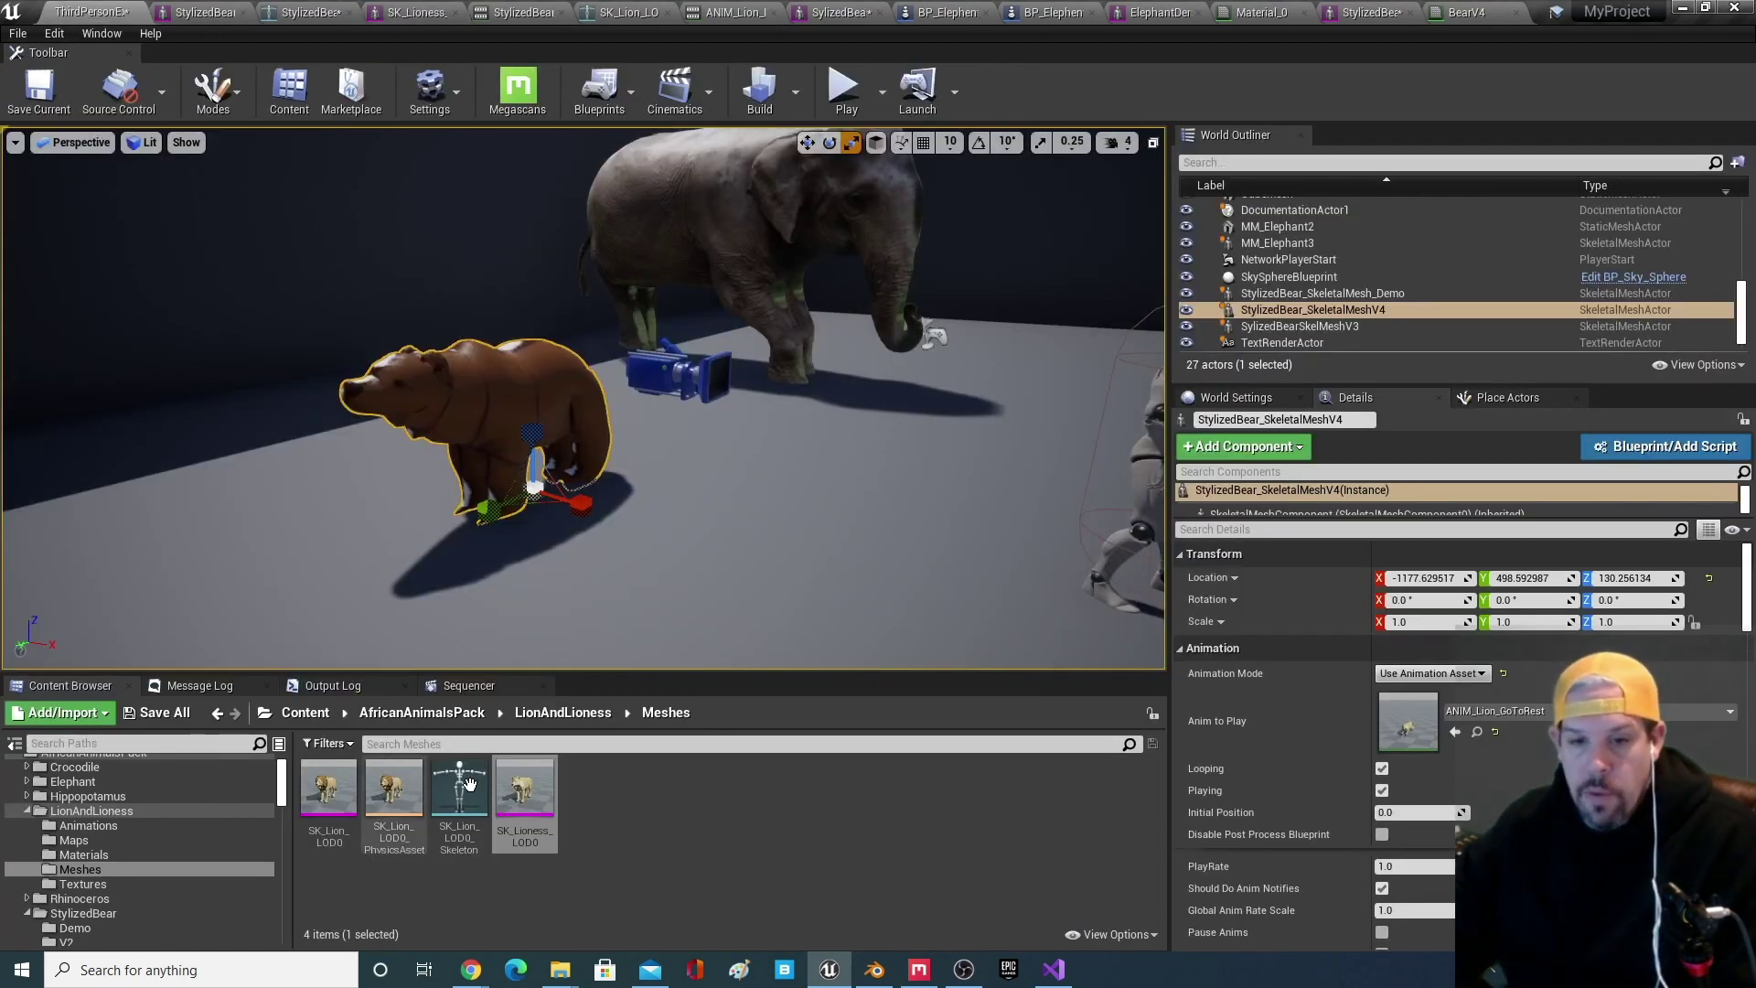
pyautogui.rightClick(522, 789)
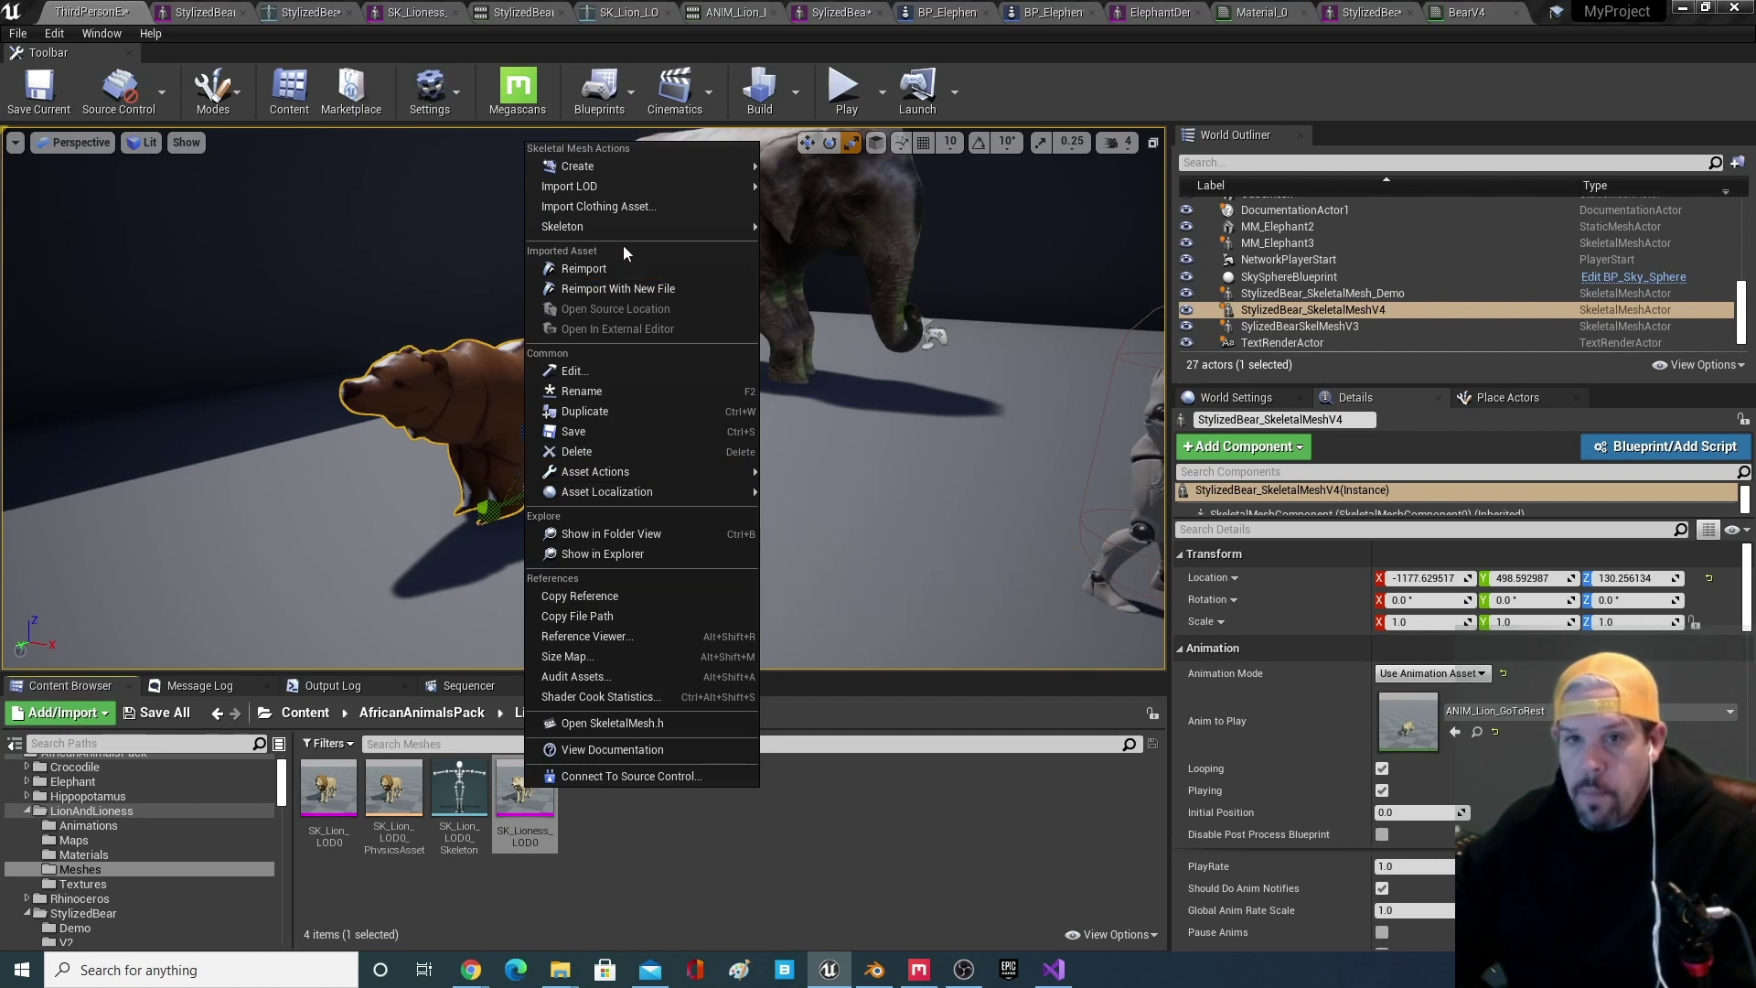
pyautogui.moveTo(641, 471)
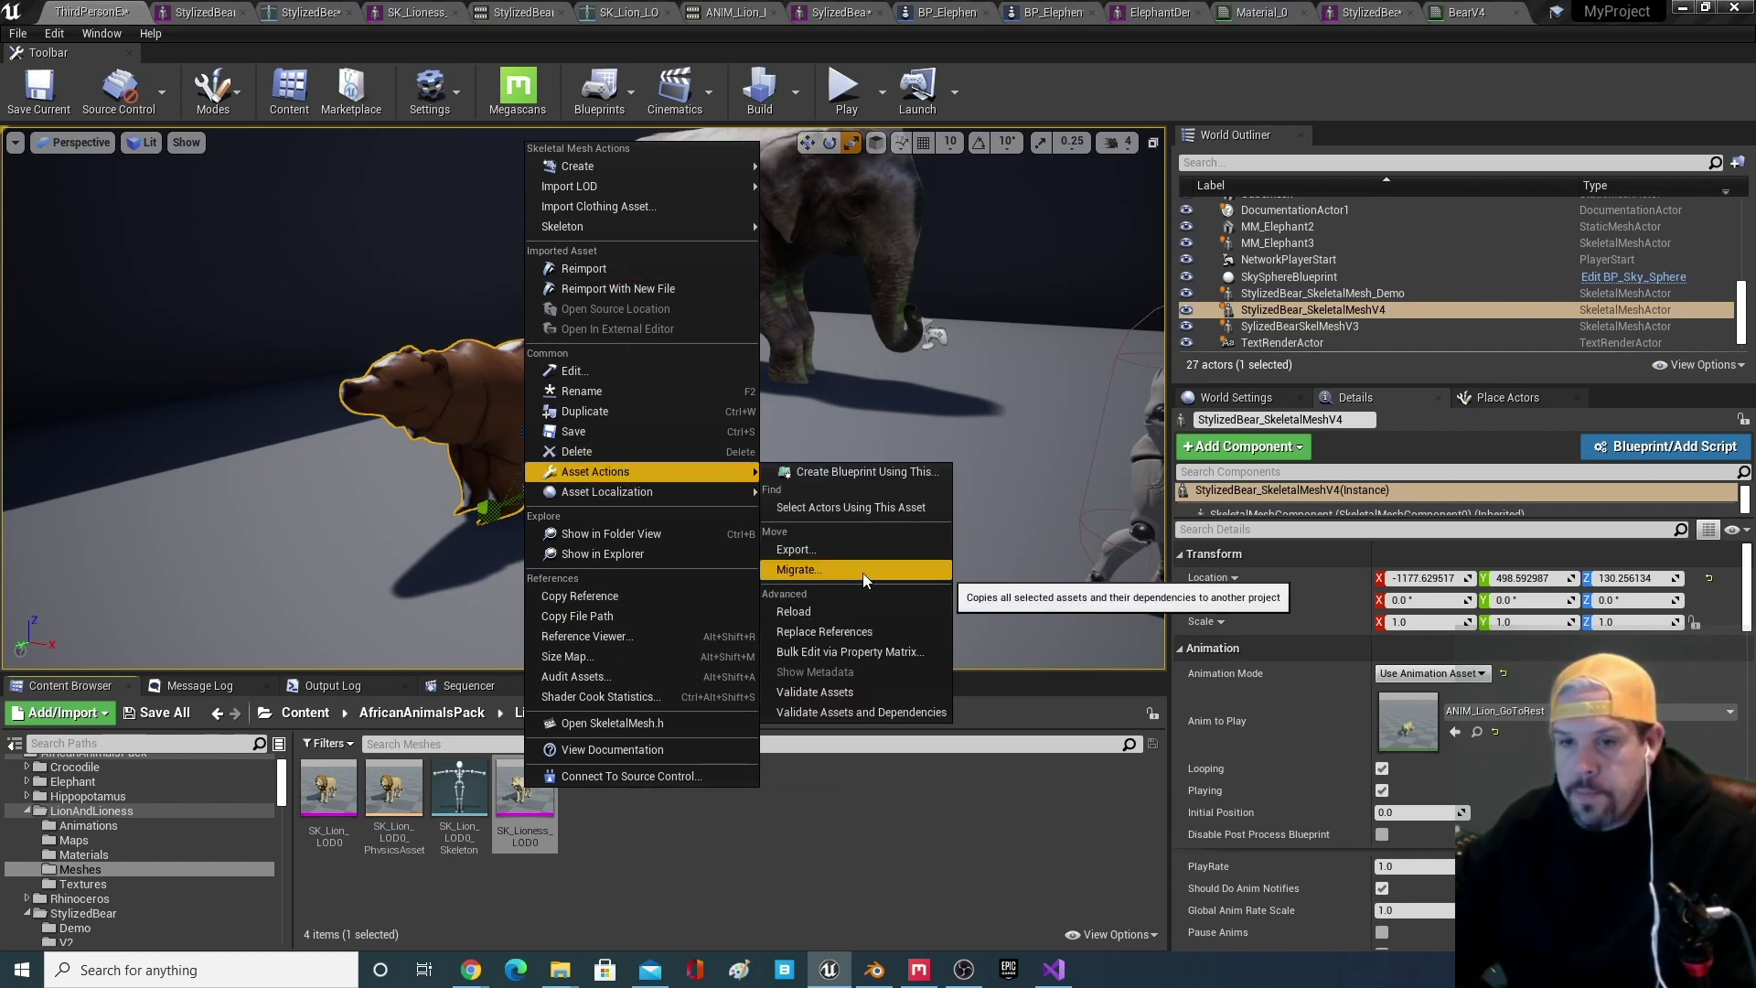
pyautogui.click(863, 551)
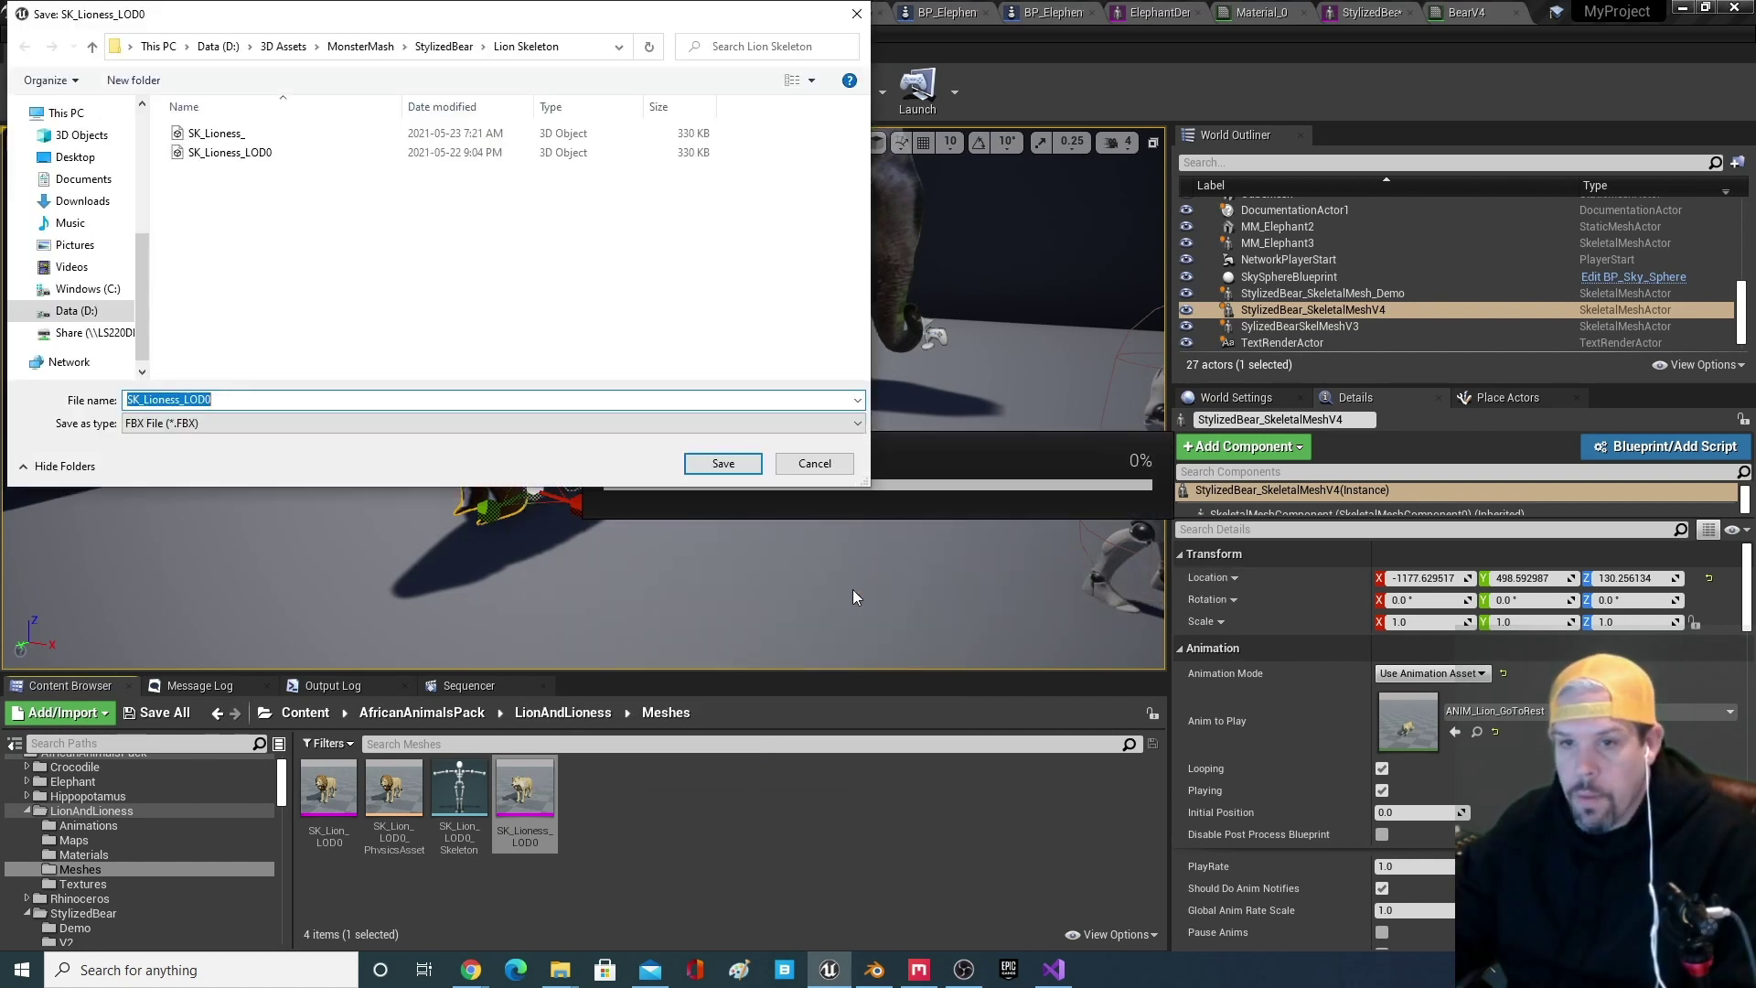
pyautogui.click(236, 137)
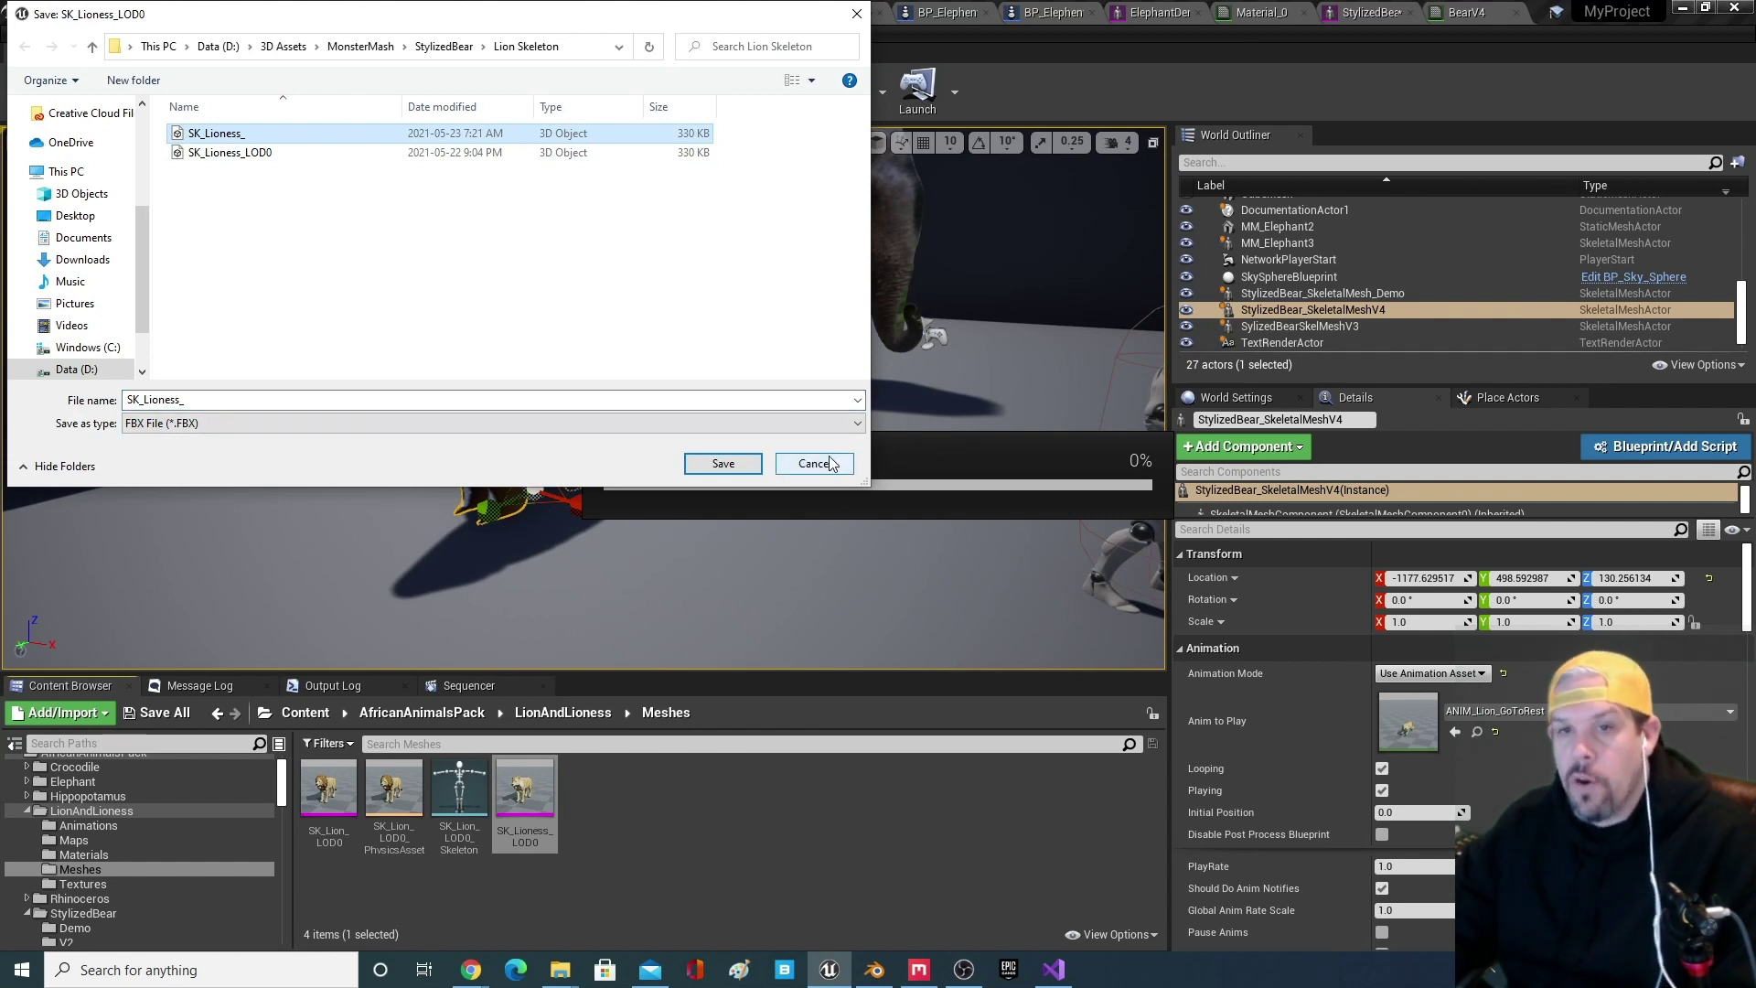
pyautogui.click(727, 463)
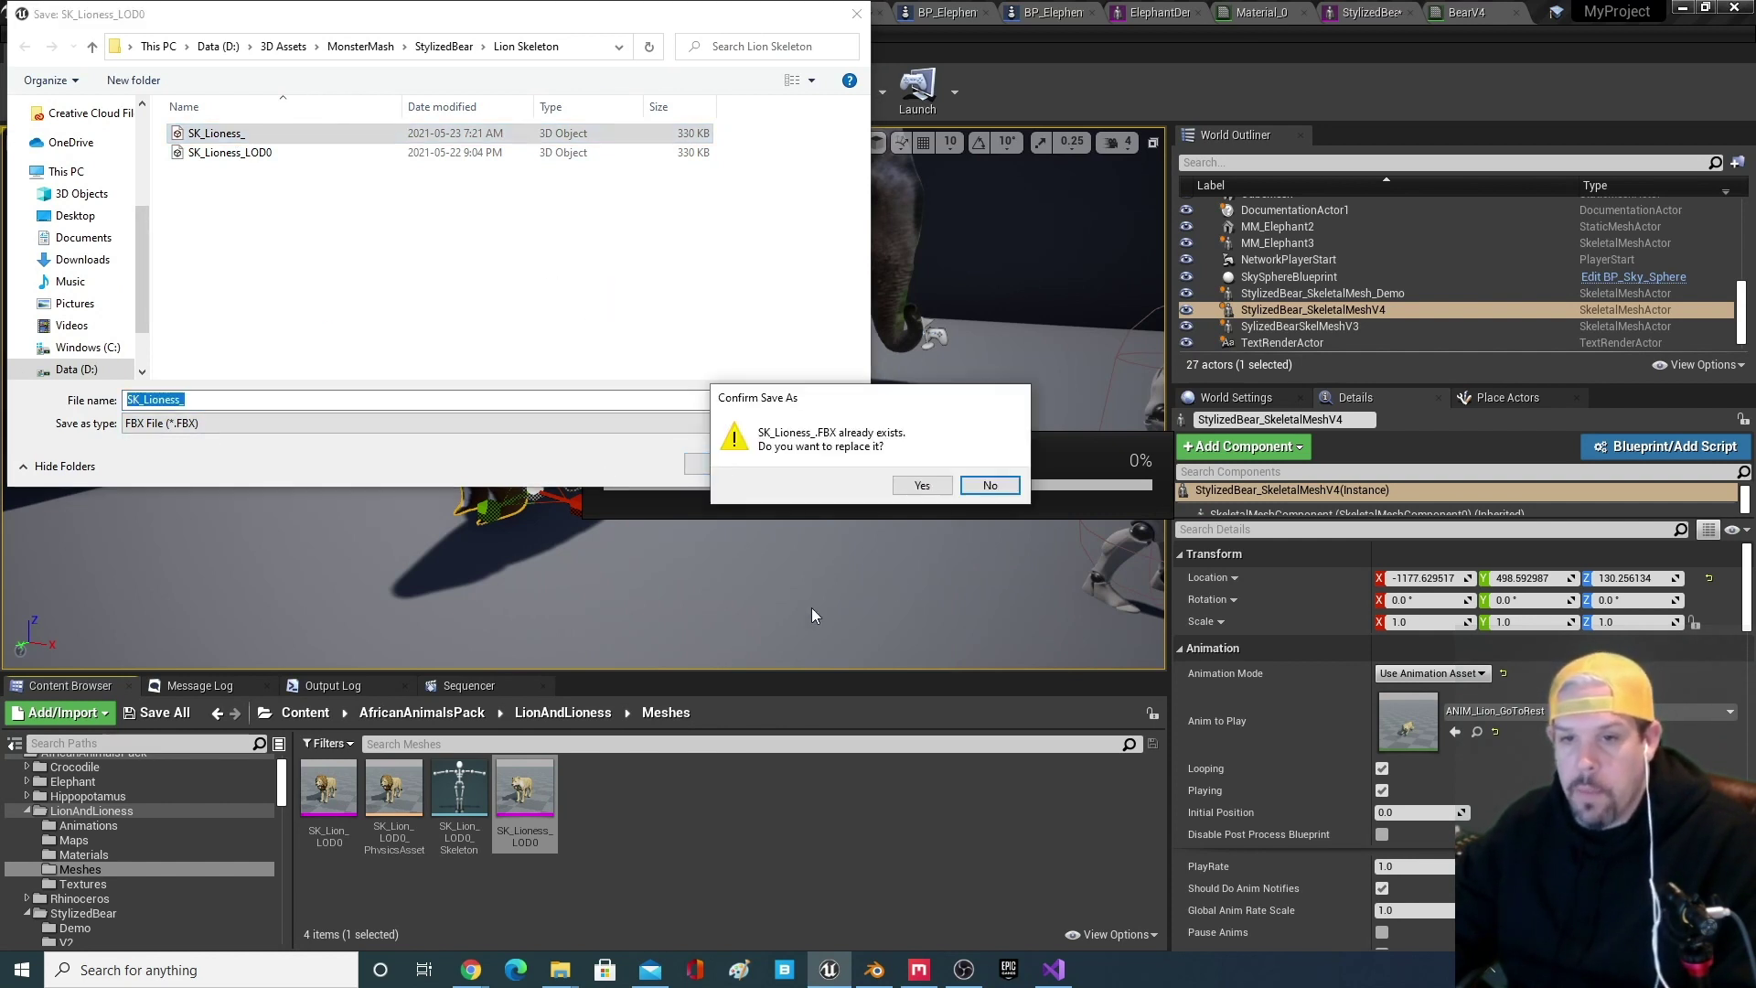
pyautogui.click(919, 486)
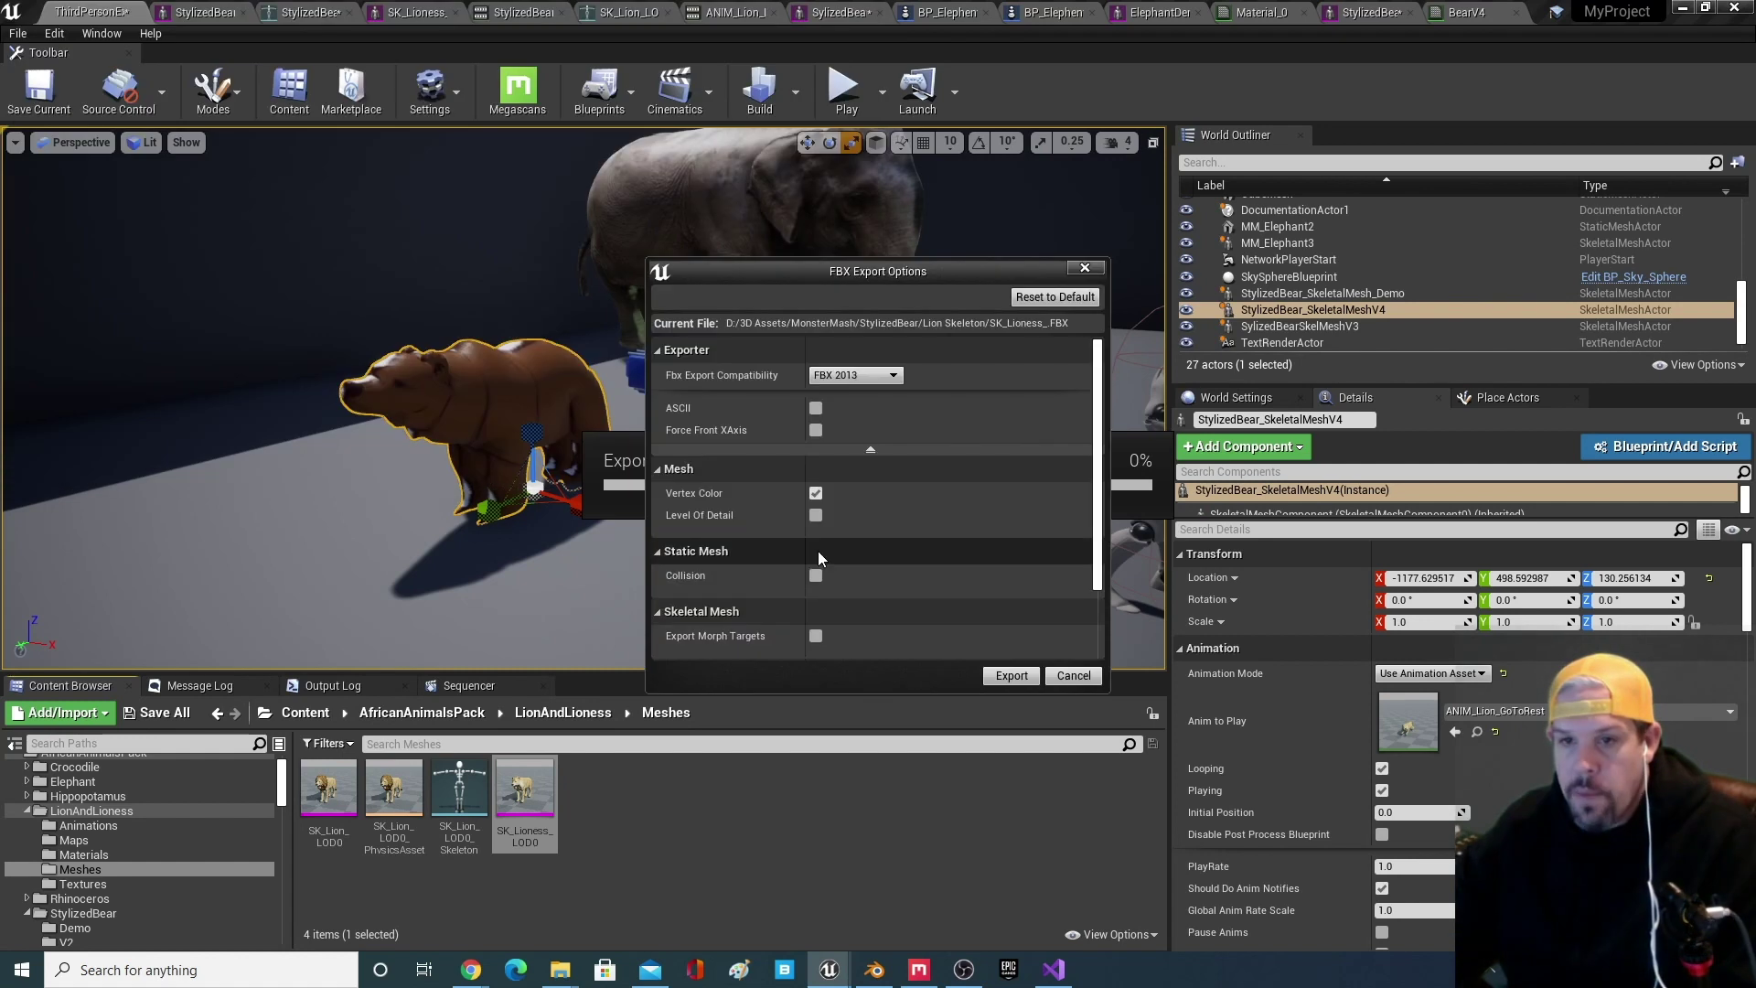
pyautogui.scroll(-3, 858, 406)
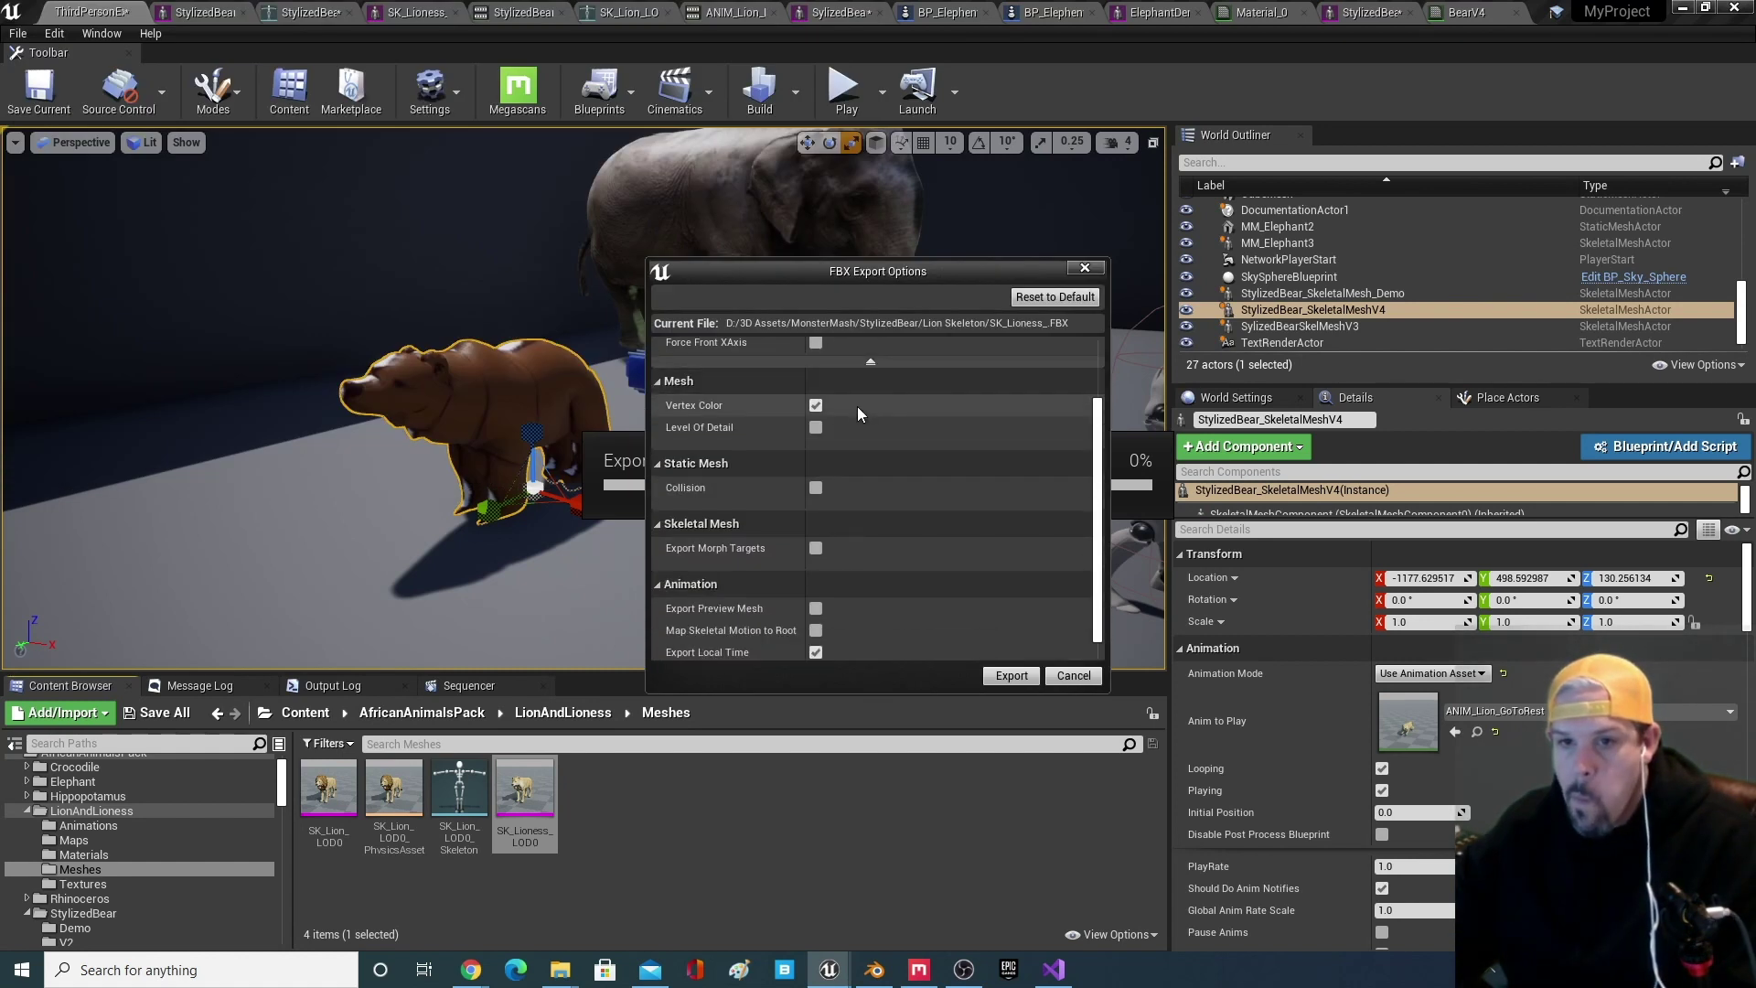
pyautogui.scroll(-1, 847, 425)
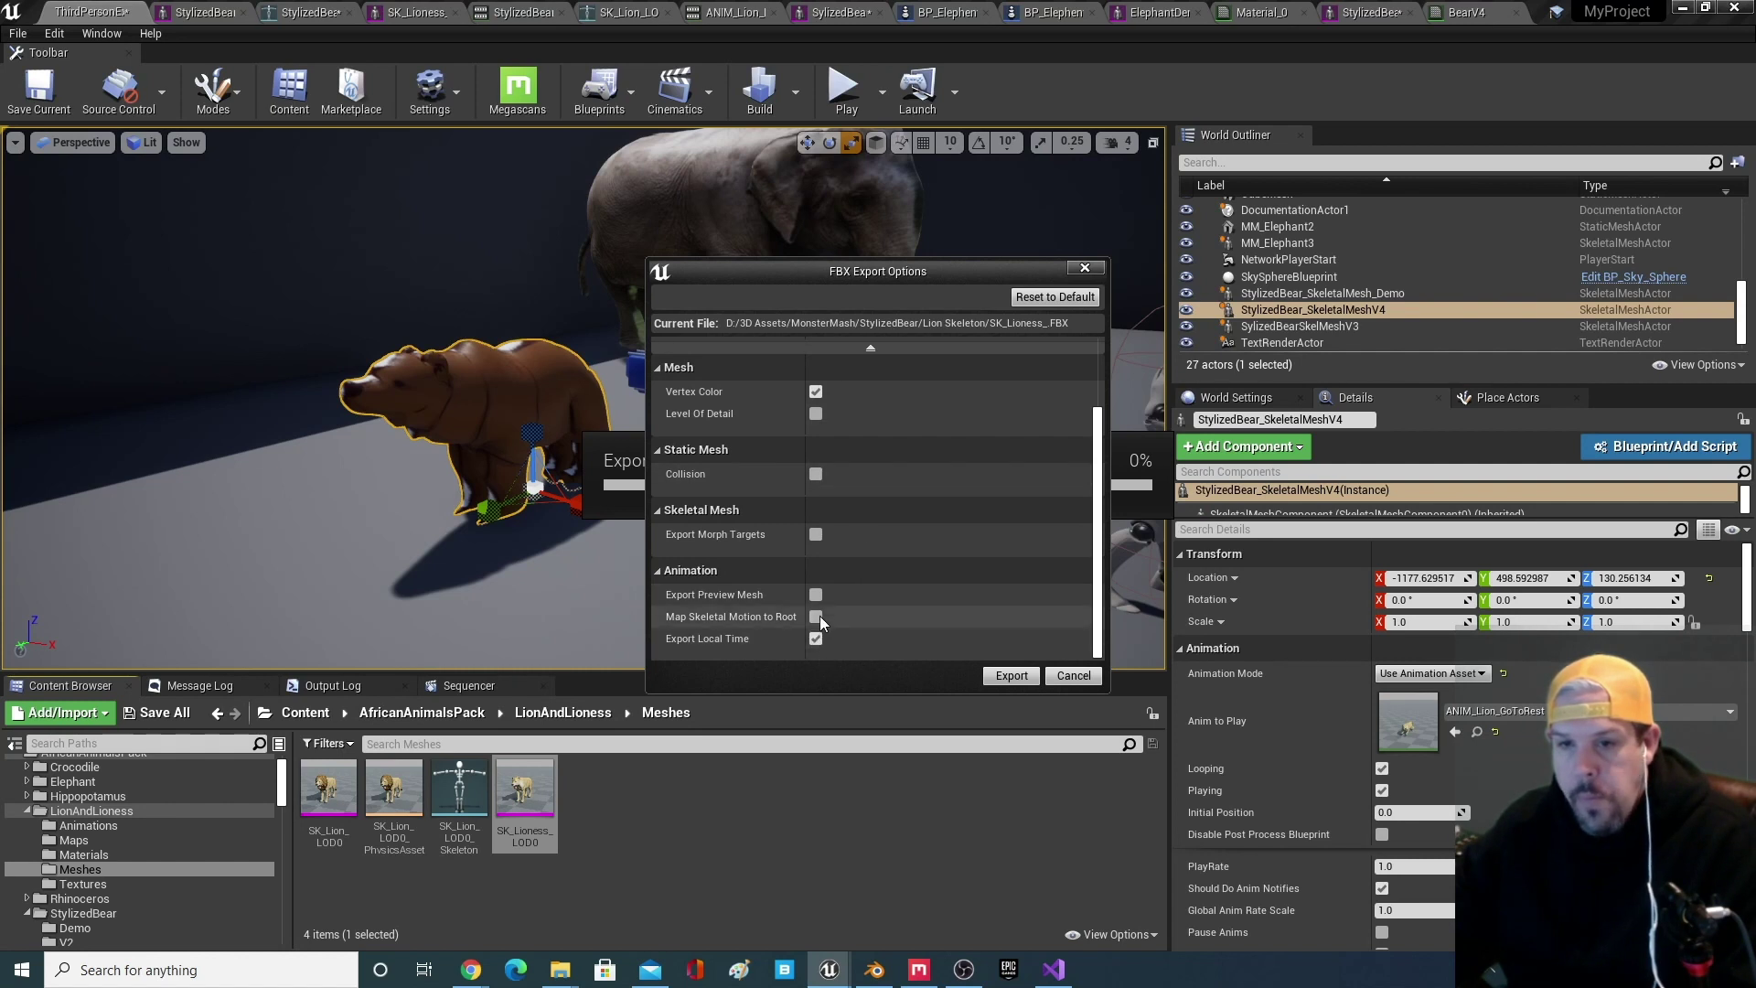
pyautogui.click(1074, 676)
# - Switch to Blender and import SK_Lioness_.FBX from the Lion Skeleton folder with the default FBX options
pyautogui.click(868, 975)
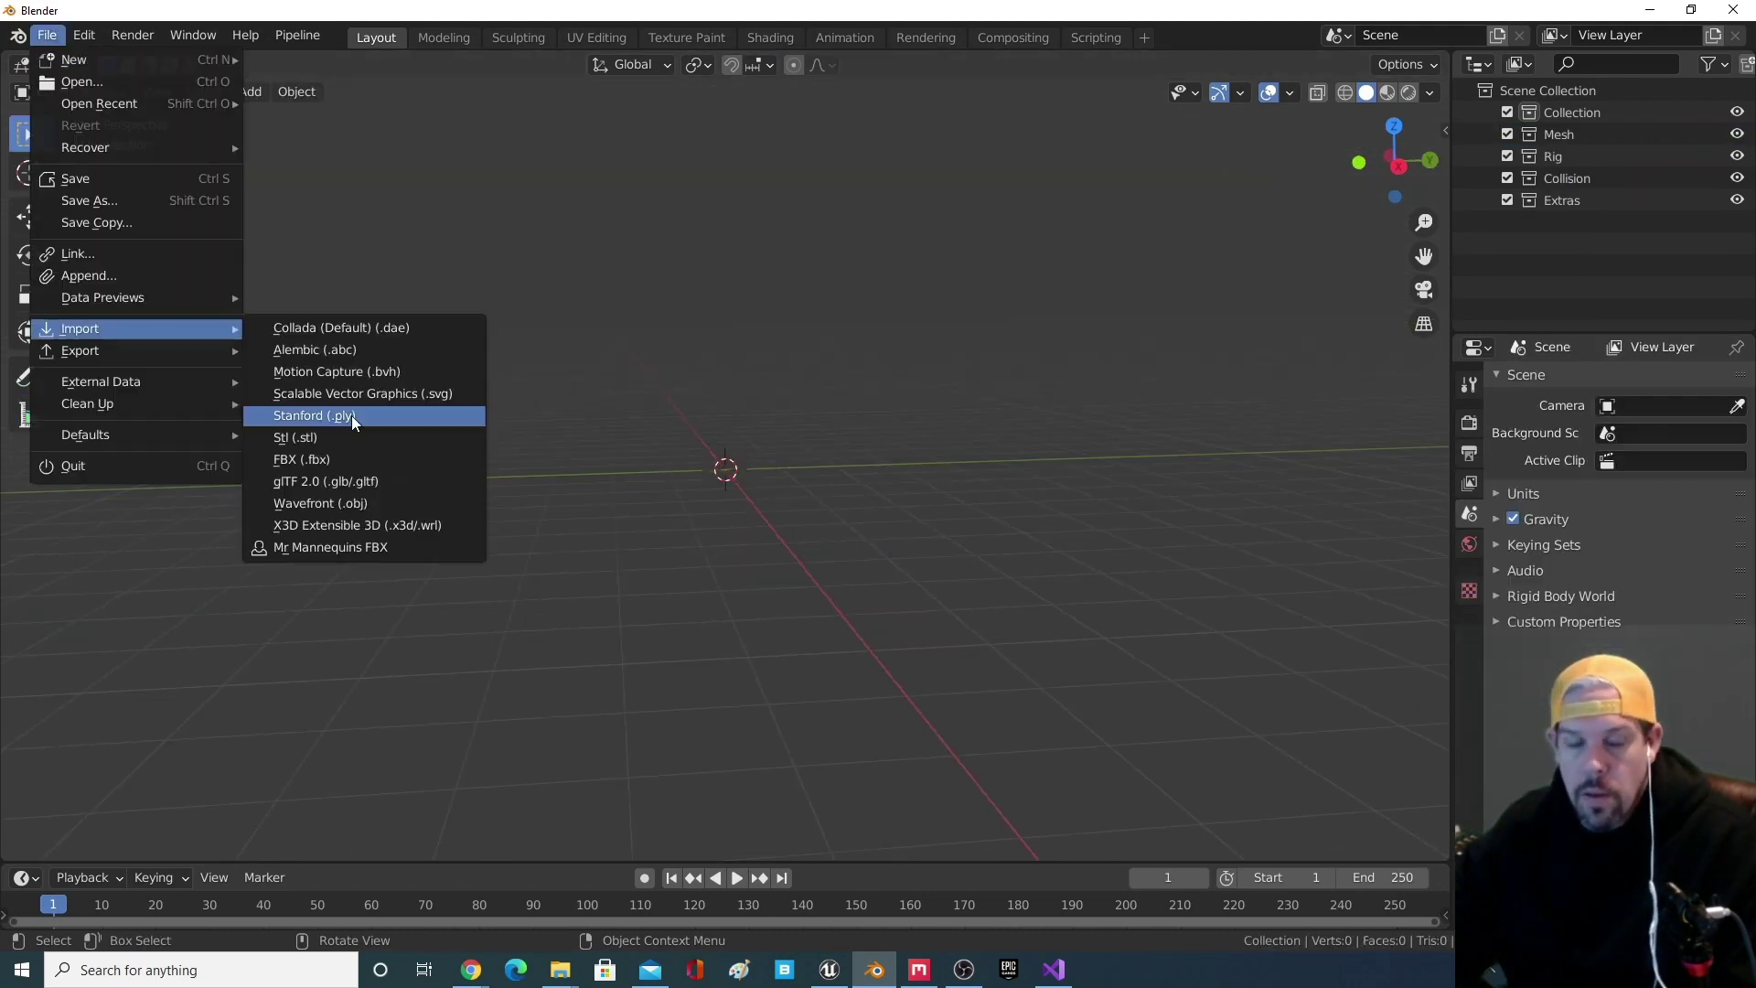
pyautogui.click(351, 415)
pyautogui.doubleClick(820, 495)
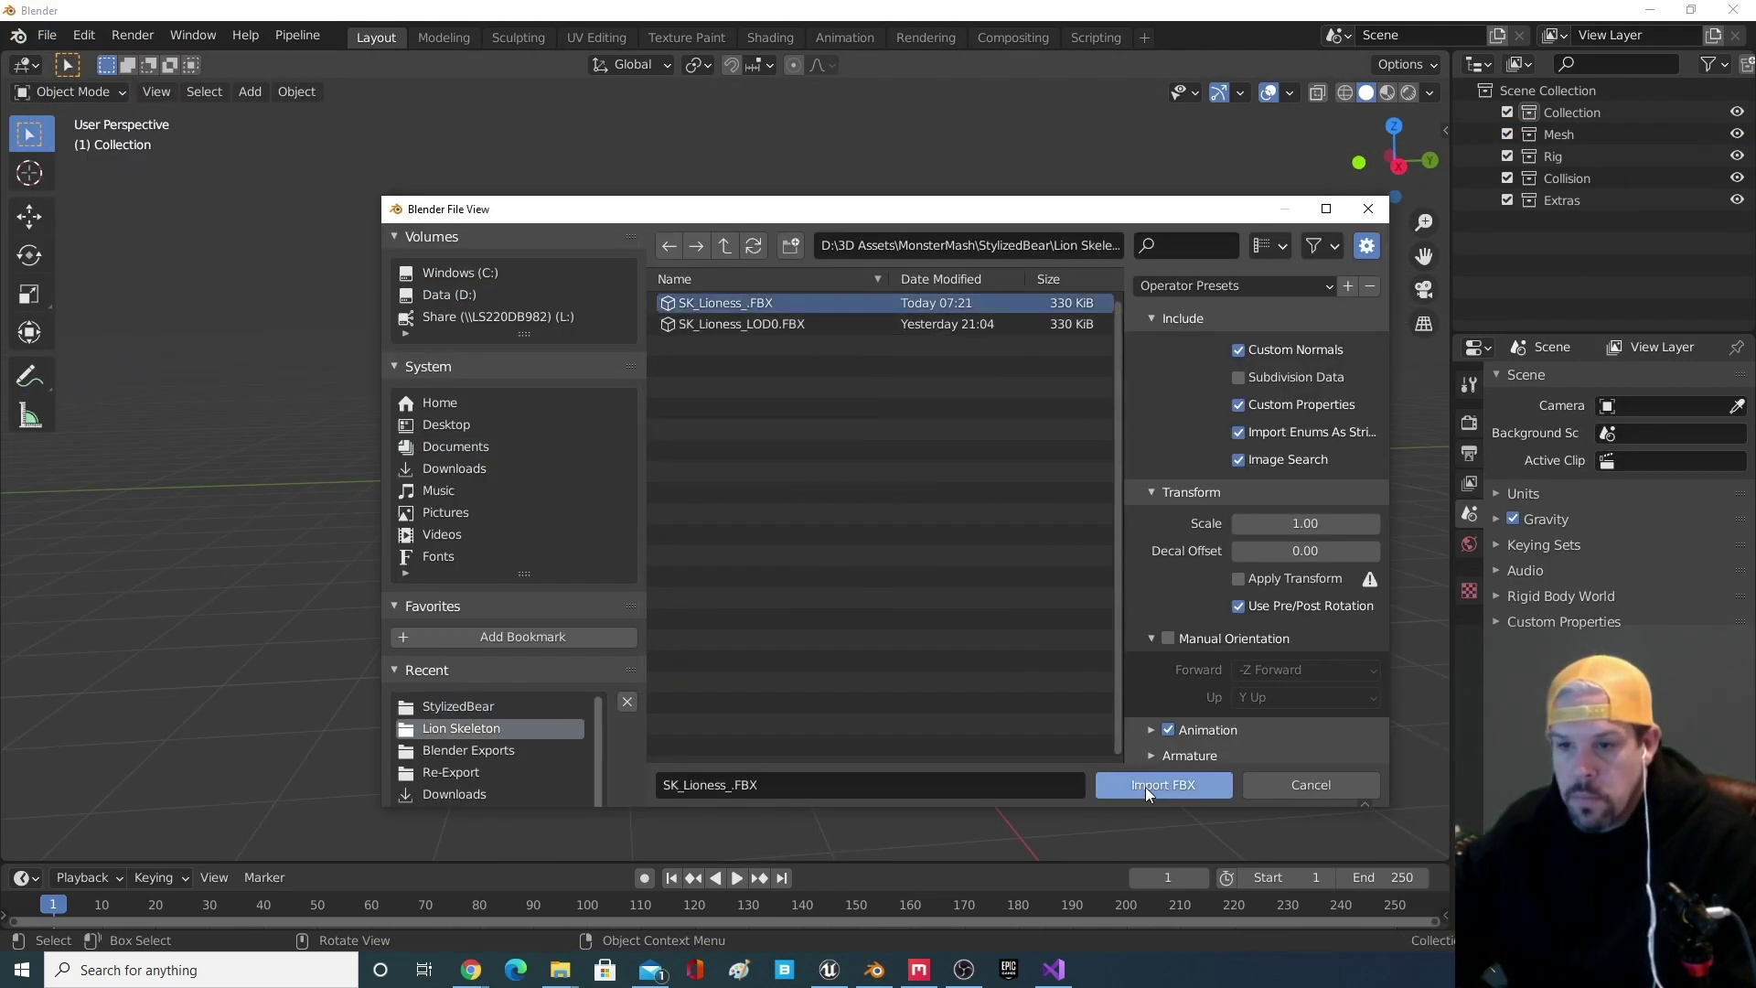
pyautogui.click(1266, 695)
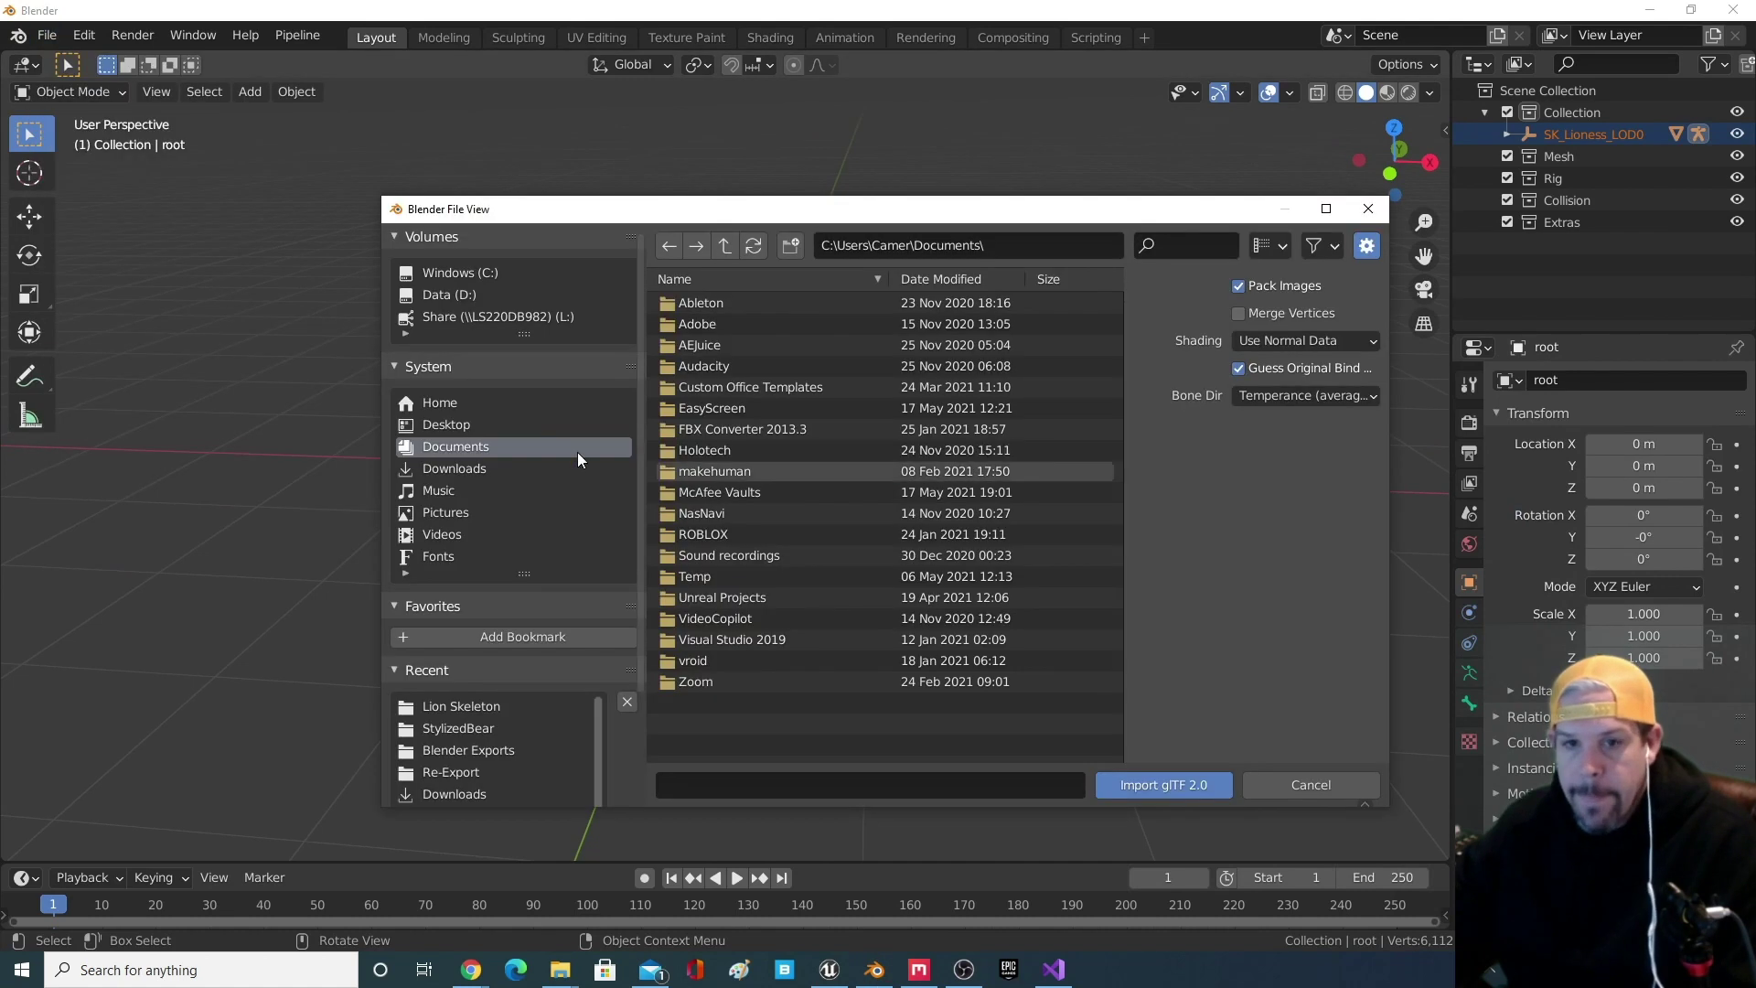
# - Import the bear's glTF model and fit it over the lioness at scale 0.406, X -0.3055 m and Z 0.44802 m
pyautogui.doubleClick(731, 450)
pyautogui.doubleClick(768, 303)
pyautogui.doubleClick(768, 345)
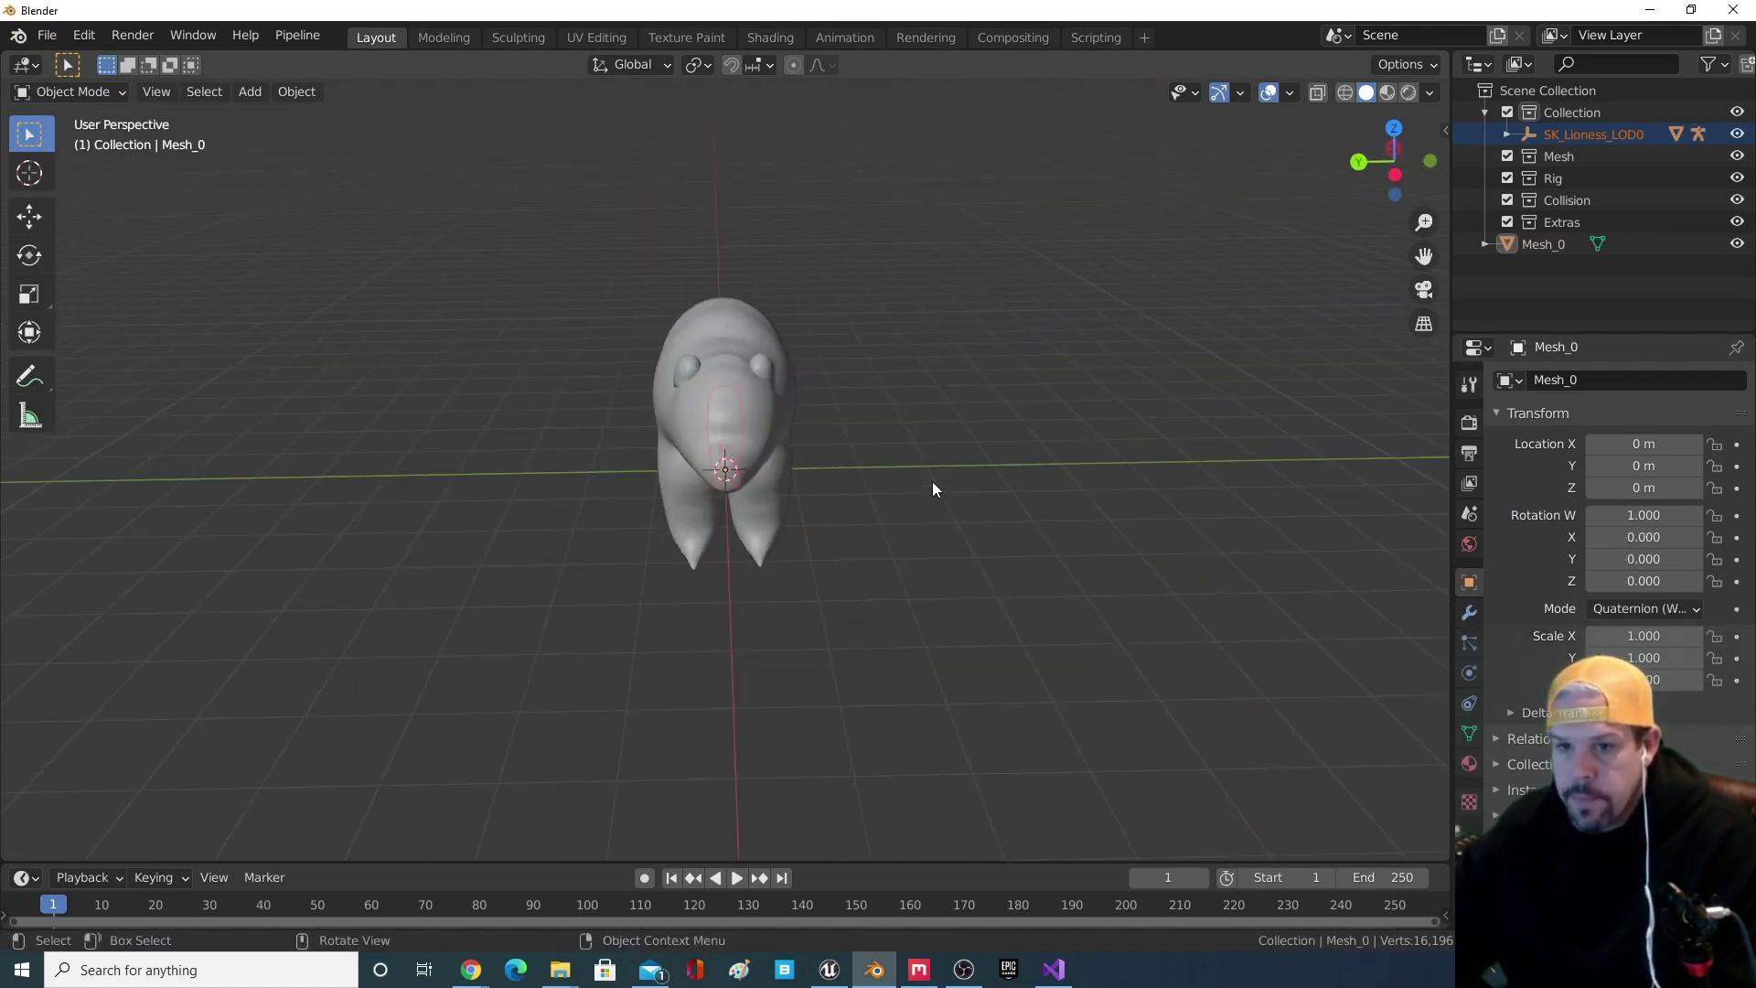
pyautogui.moveTo(933, 486); pyautogui.dragTo(748, 214, button='middle')
pyautogui.click(749, 216)
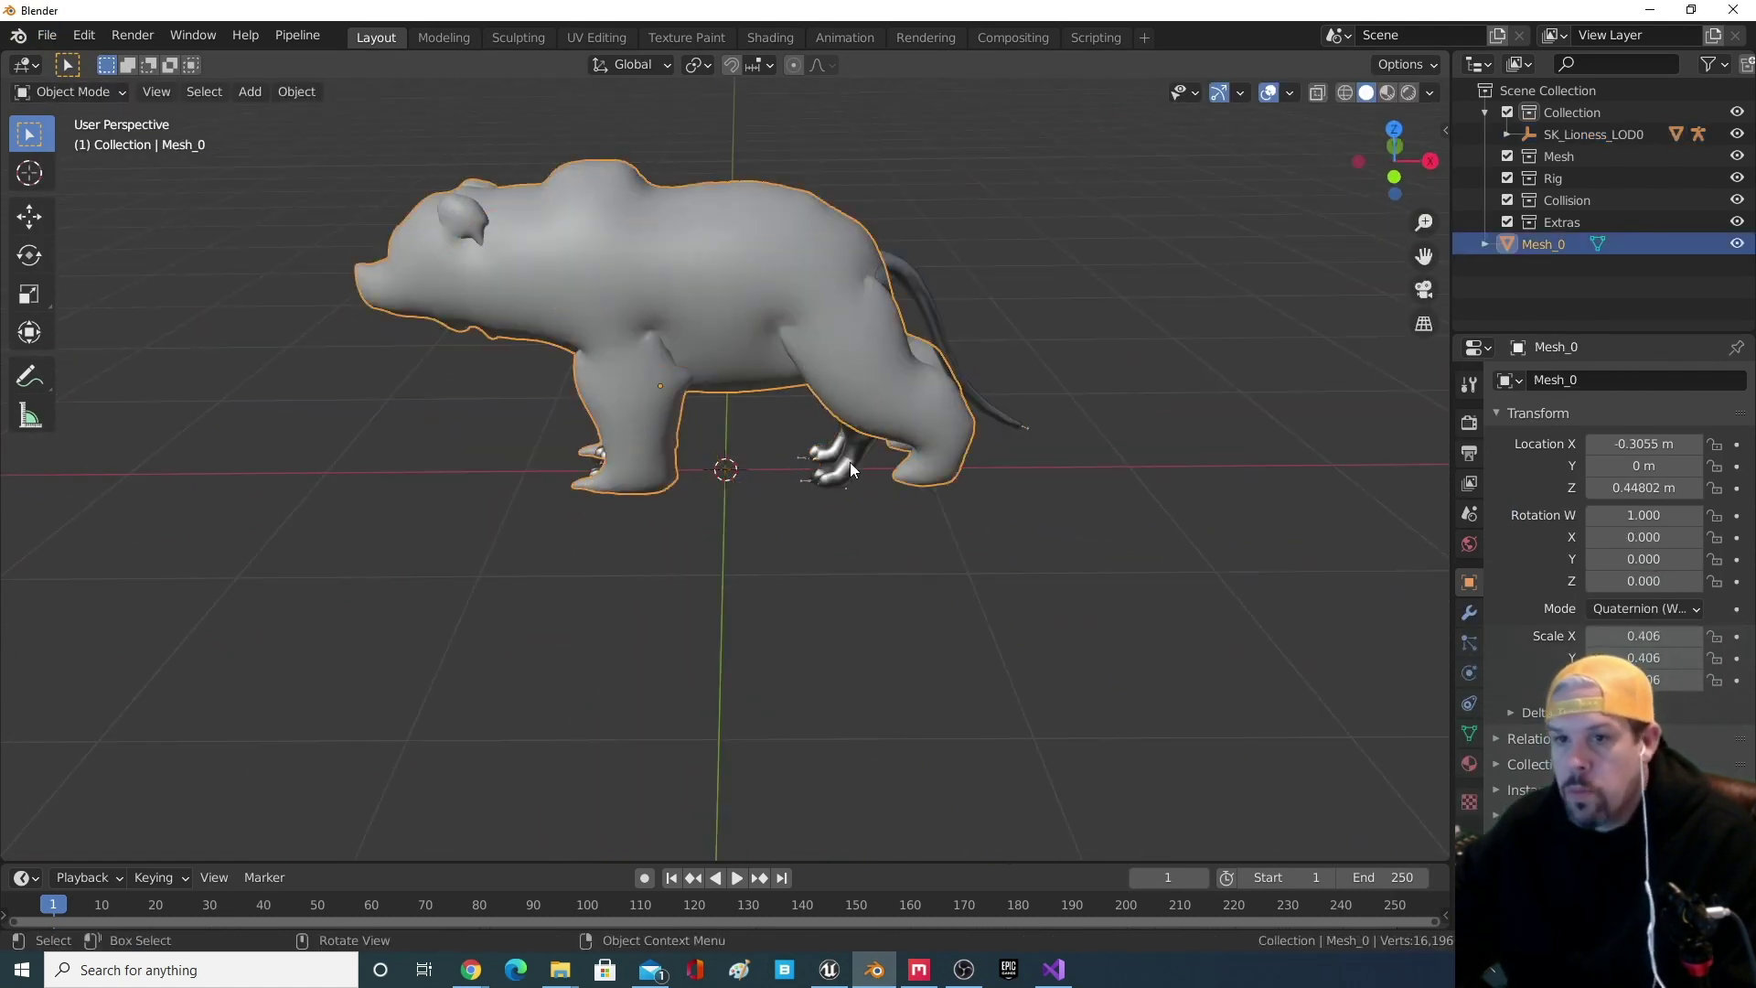
# - Delete the lioness mesh SK_Lioness_LOD0.001, keeping its armature, and move the bear's Mesh_0 into Collection
pyautogui.click(1612, 222)
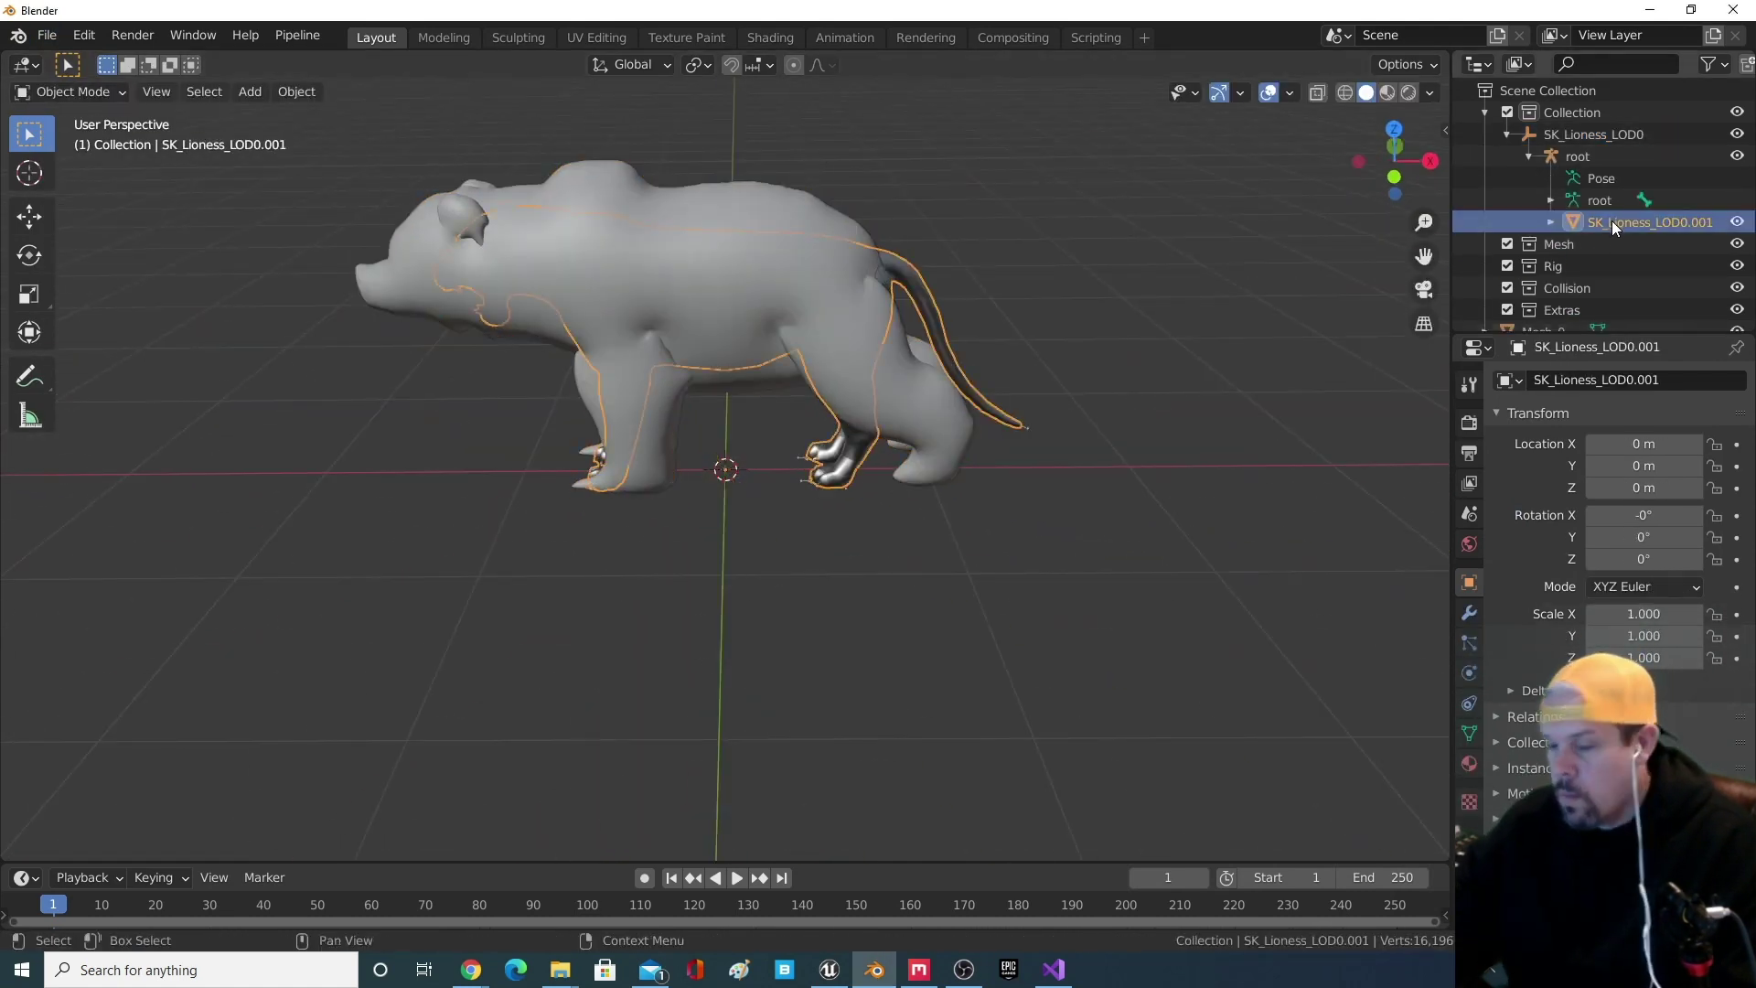
pyautogui.press('Delete')
pyautogui.moveTo(1545, 310); pyautogui.dragTo(1571, 113)
# - Shade the viewport in Material Preview and set the root armature to display in front of the bear mesh
pyautogui.click(1387, 92)
pyautogui.click(1593, 157)
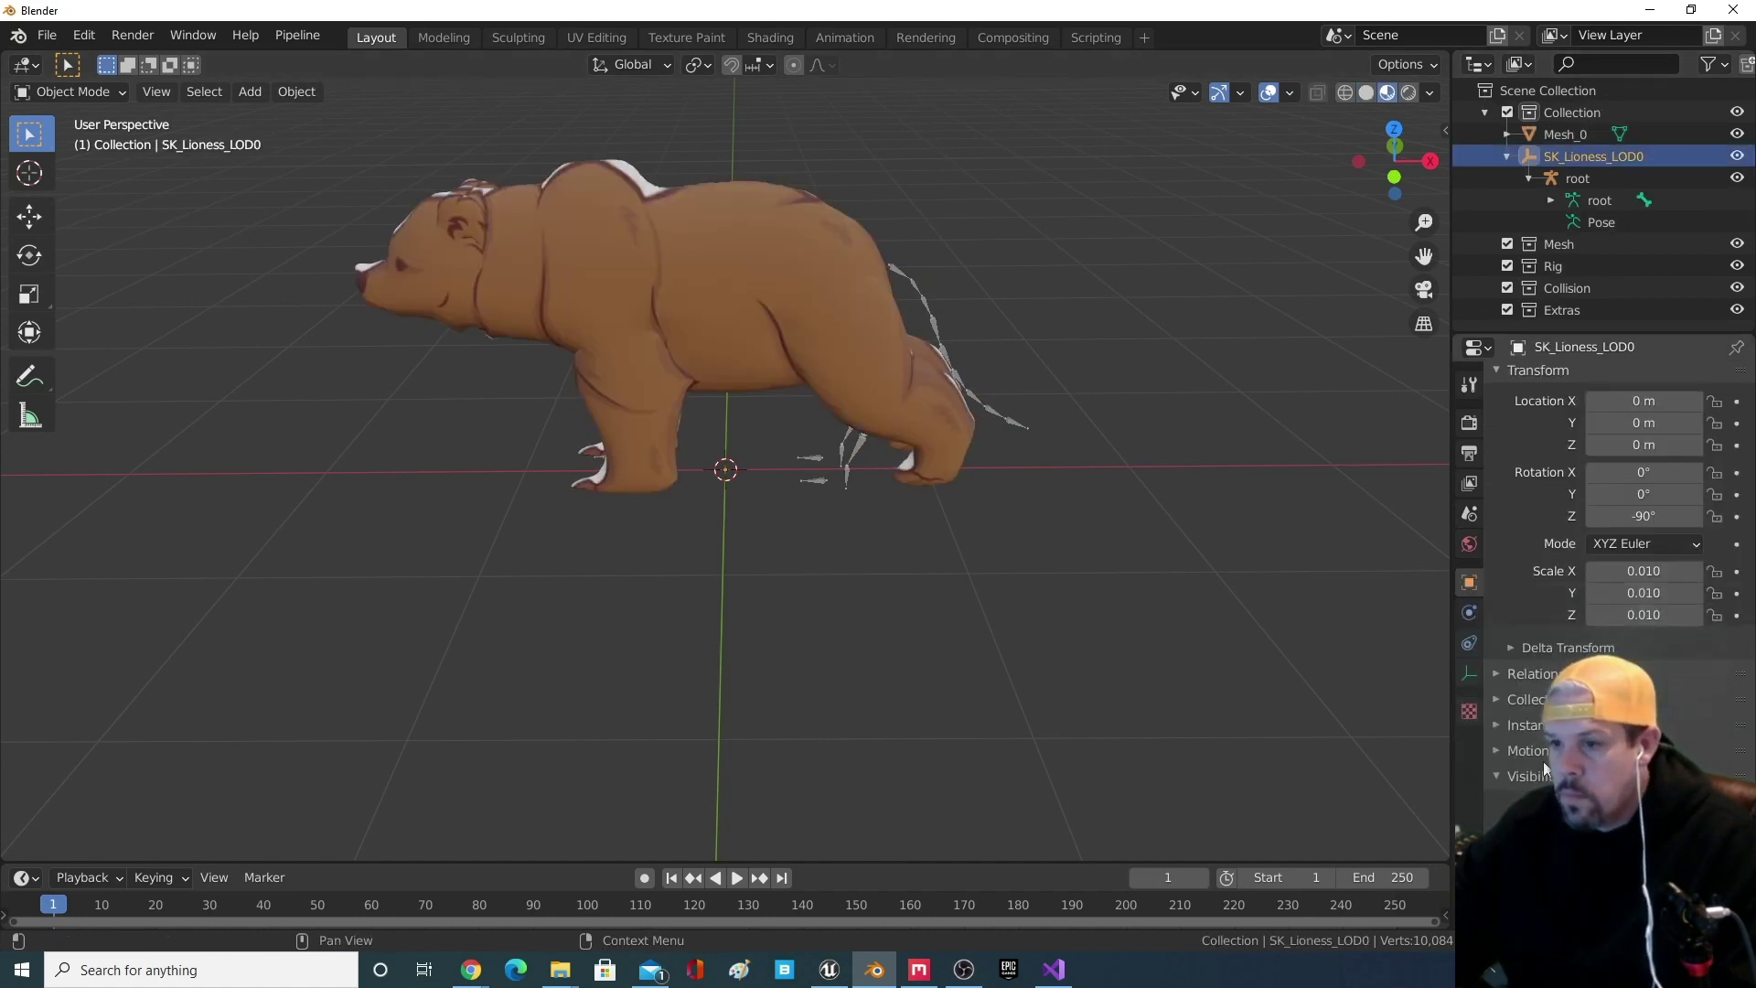
pyautogui.click(1578, 178)
pyautogui.click(1469, 674)
pyautogui.click(1510, 684)
pyautogui.click(1615, 651)
pyautogui.scroll(1, 700, 360)
pyautogui.click(1507, 156)
# - Put the bear's Mesh_0 into Sculpt Mode and choose the Pose brush
pyautogui.click(701, 360)
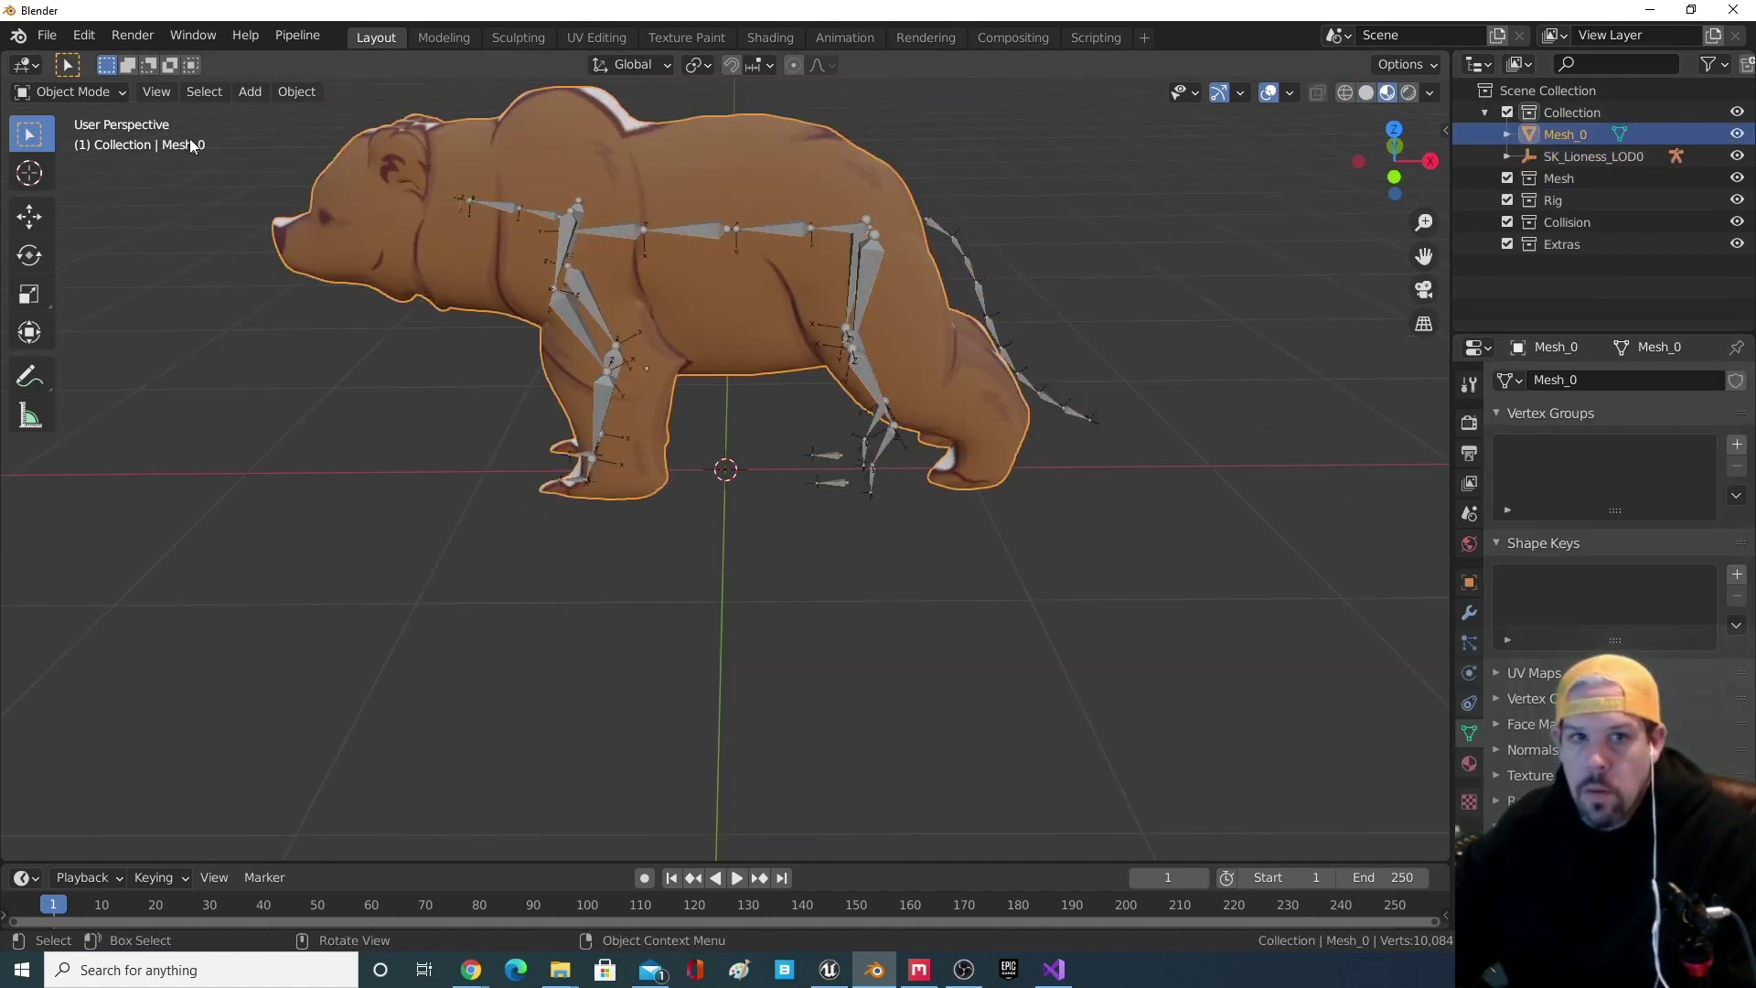
pyautogui.click(95, 97)
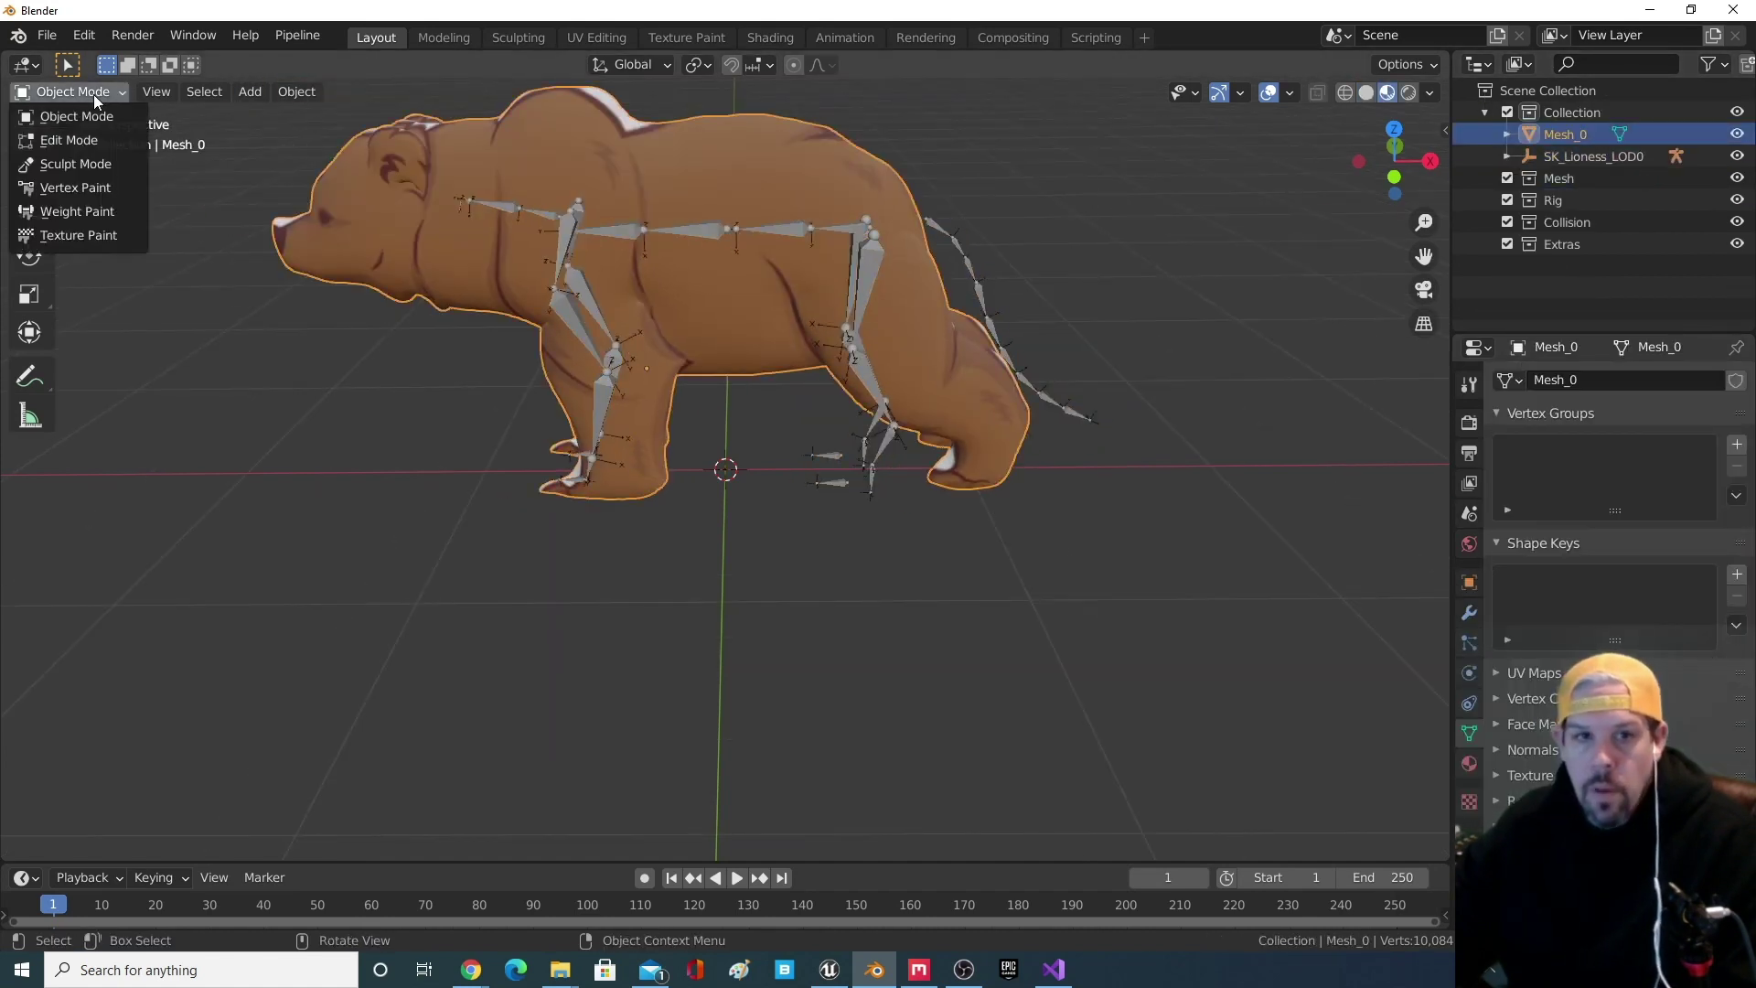
pyautogui.click(88, 165)
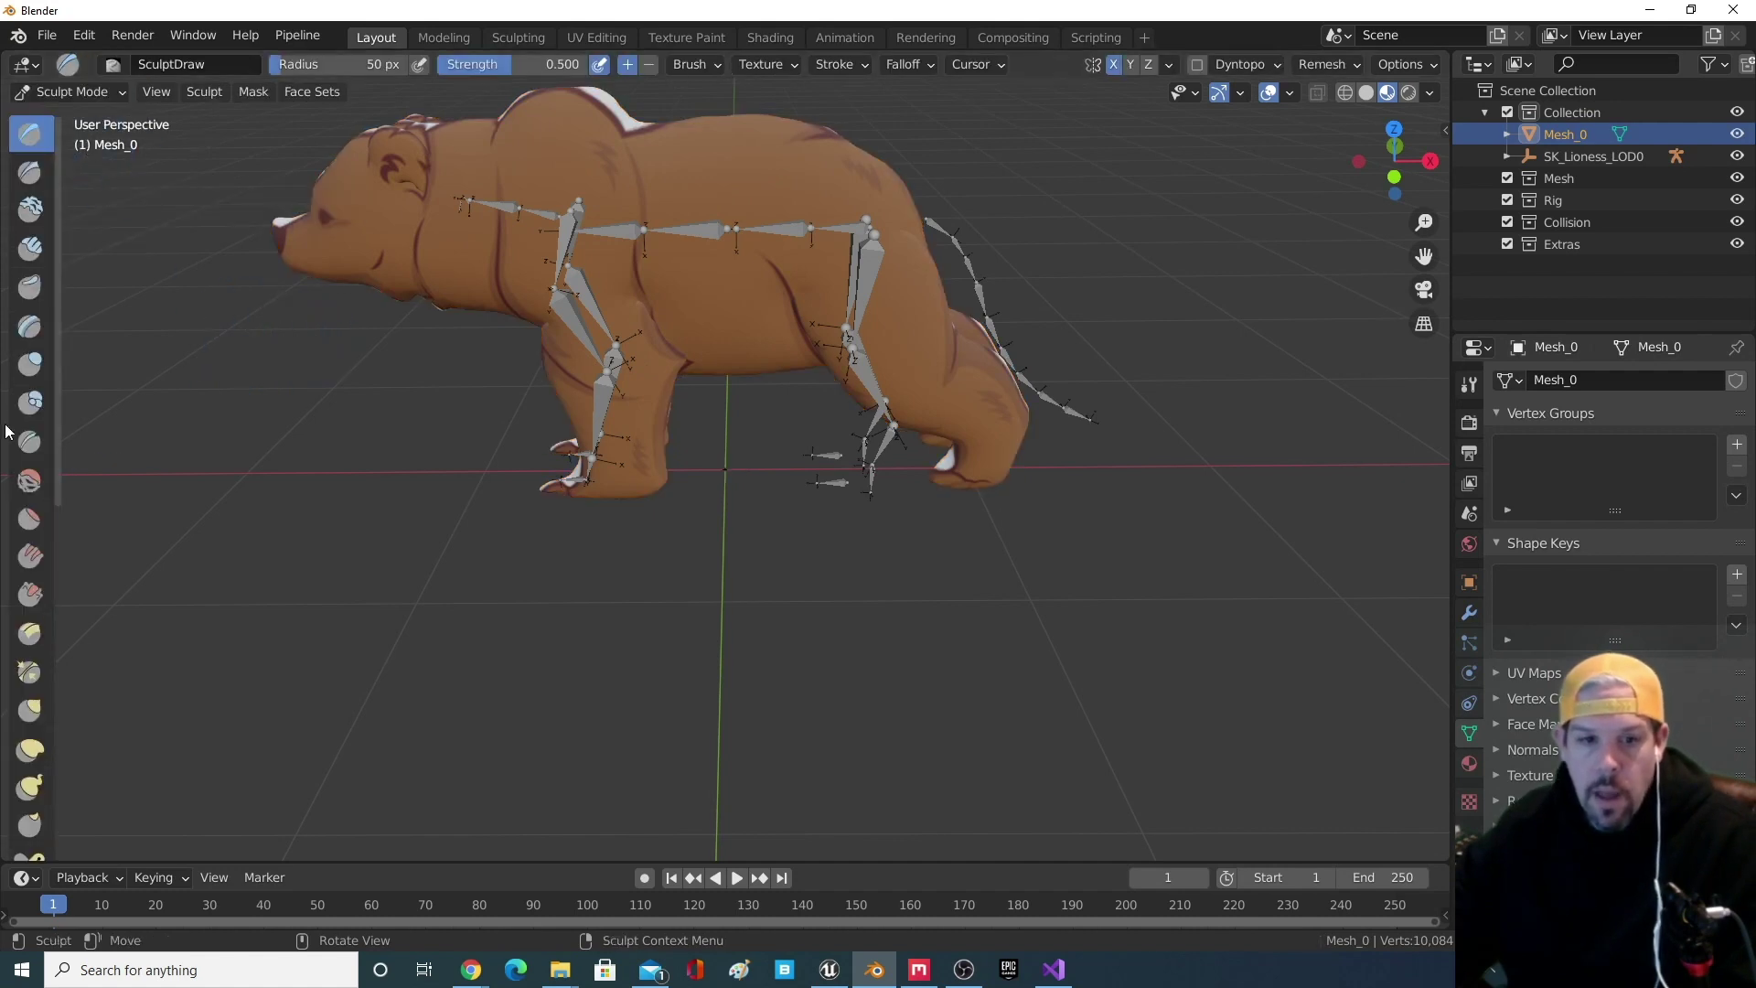
pyautogui.scroll(-2, 26, 446)
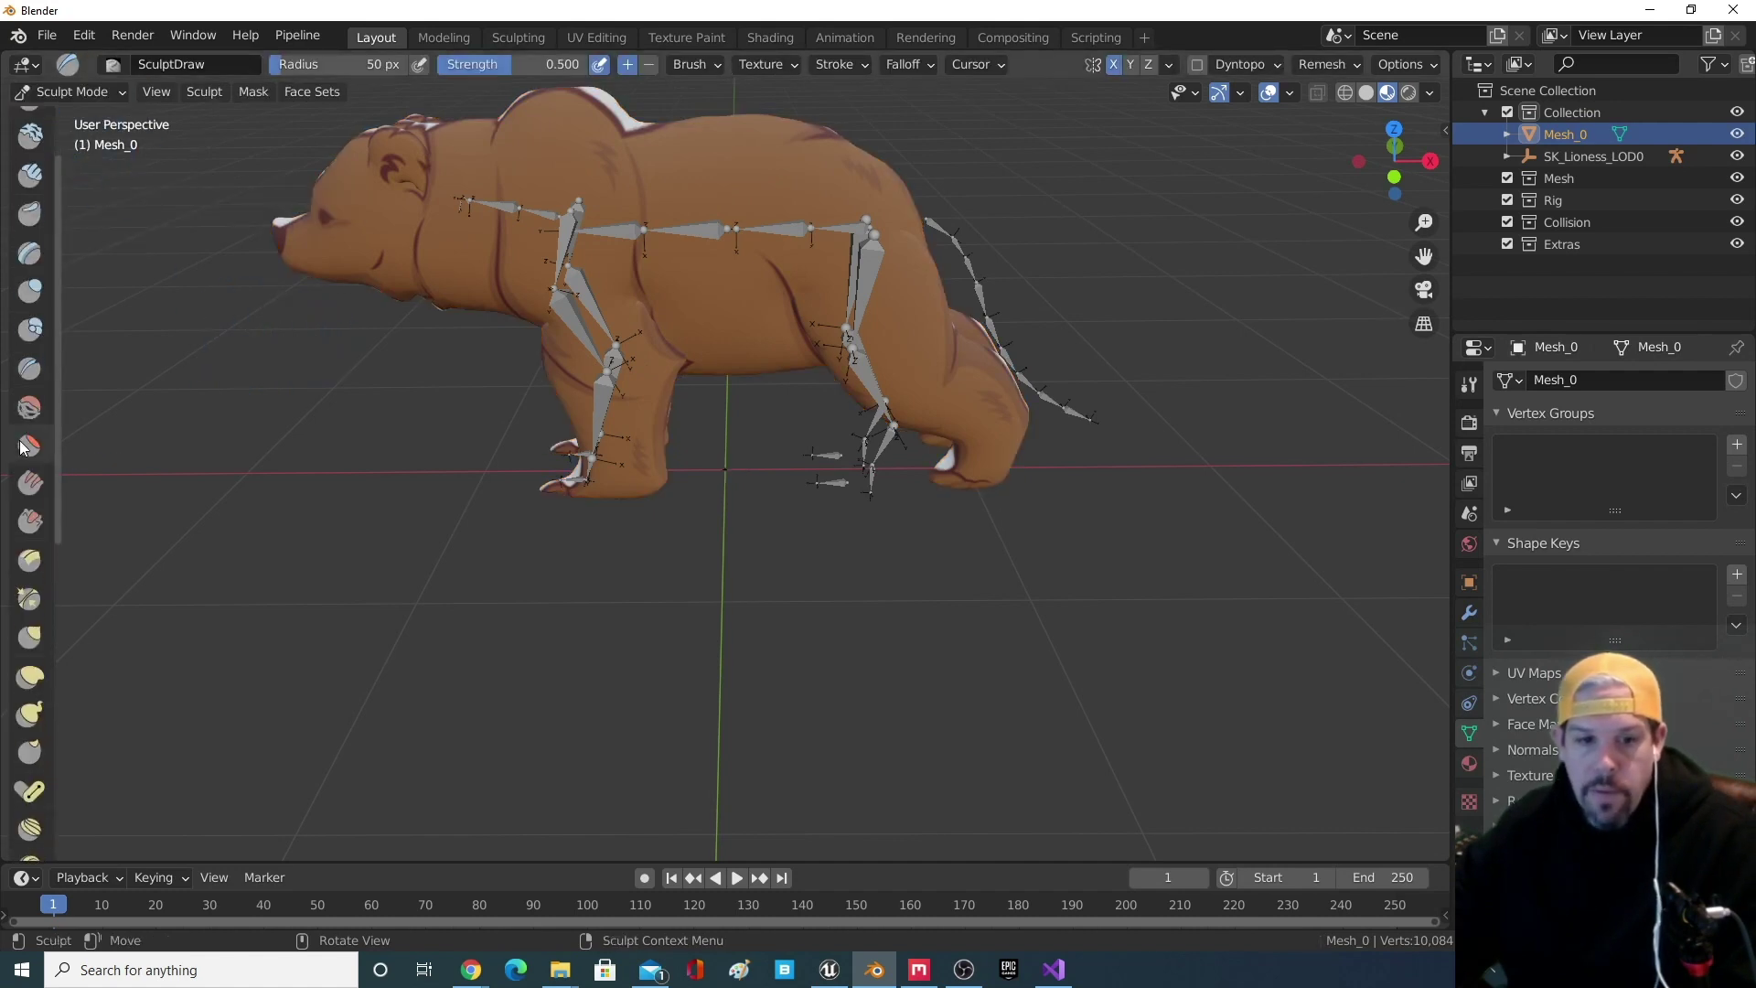
pyautogui.click(35, 790)
# - Turn off Keep Anchor Point in the Pose brush settings and turn the view to the bear's hind legs
pyautogui.moveTo(943, 499); pyautogui.dragTo(938, 455, button='middle')
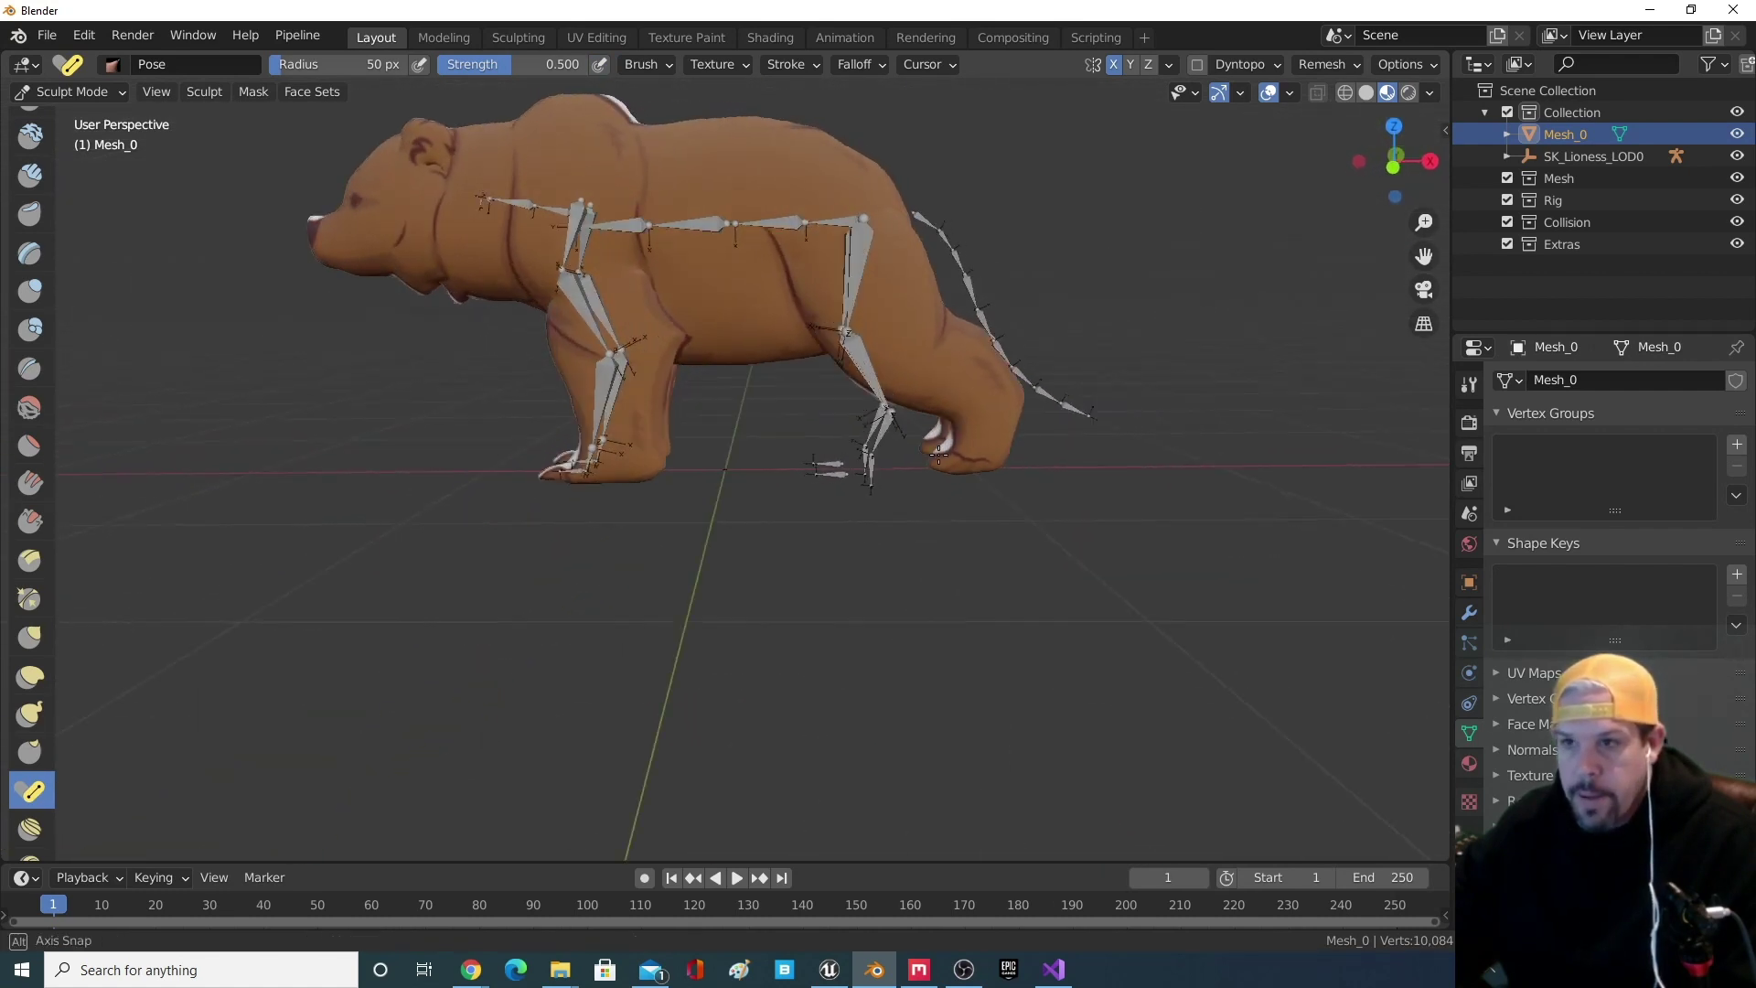
pyautogui.moveTo(1449, 132); pyautogui.dragTo(1220, 174)
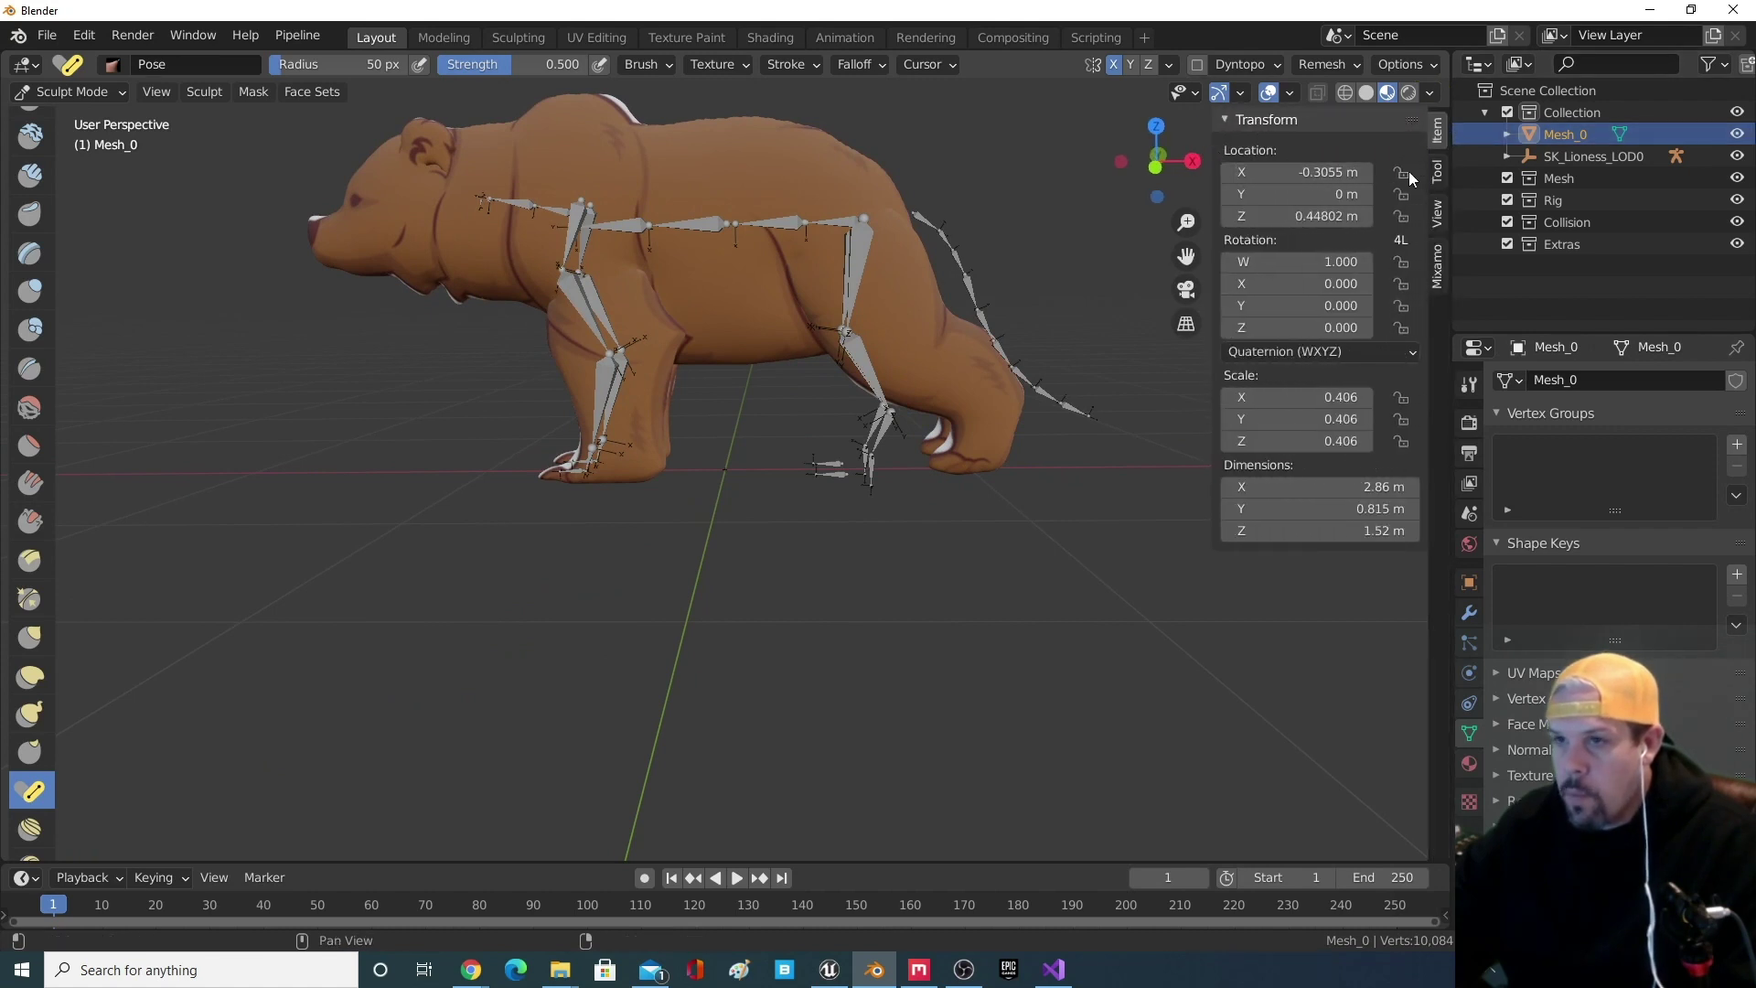
pyautogui.click(1437, 171)
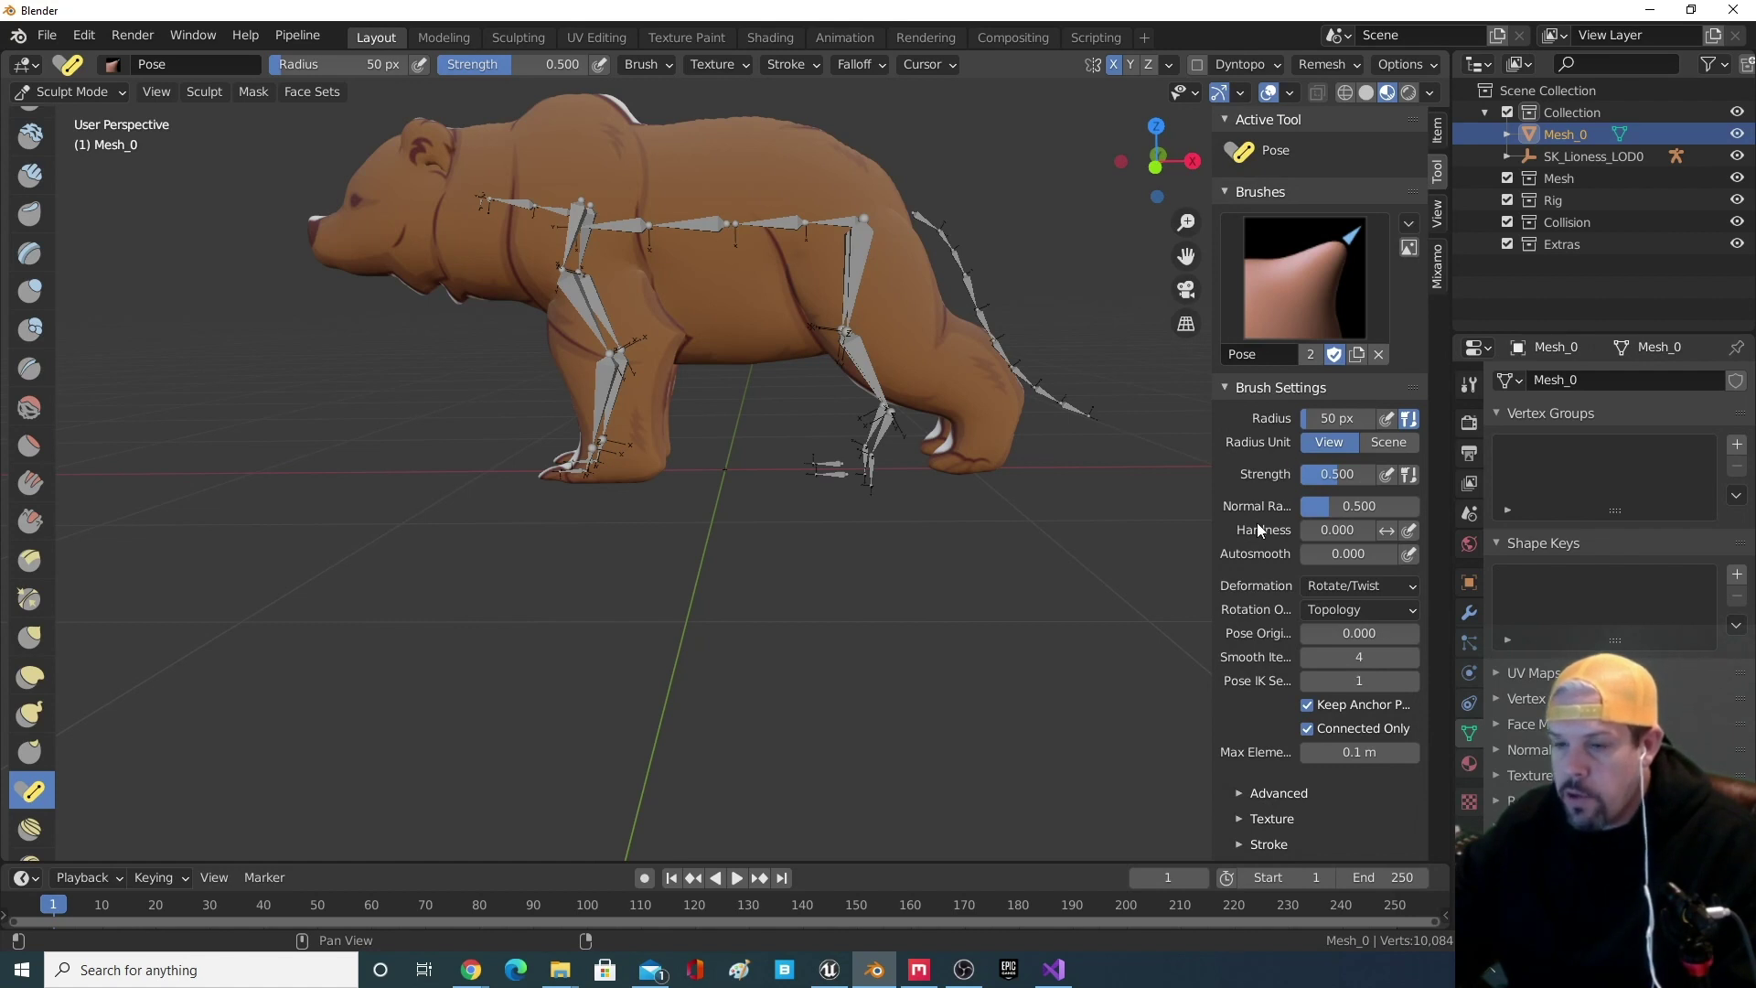
pyautogui.scroll(-3, 1262, 531)
pyautogui.scroll(-2, 1250, 540)
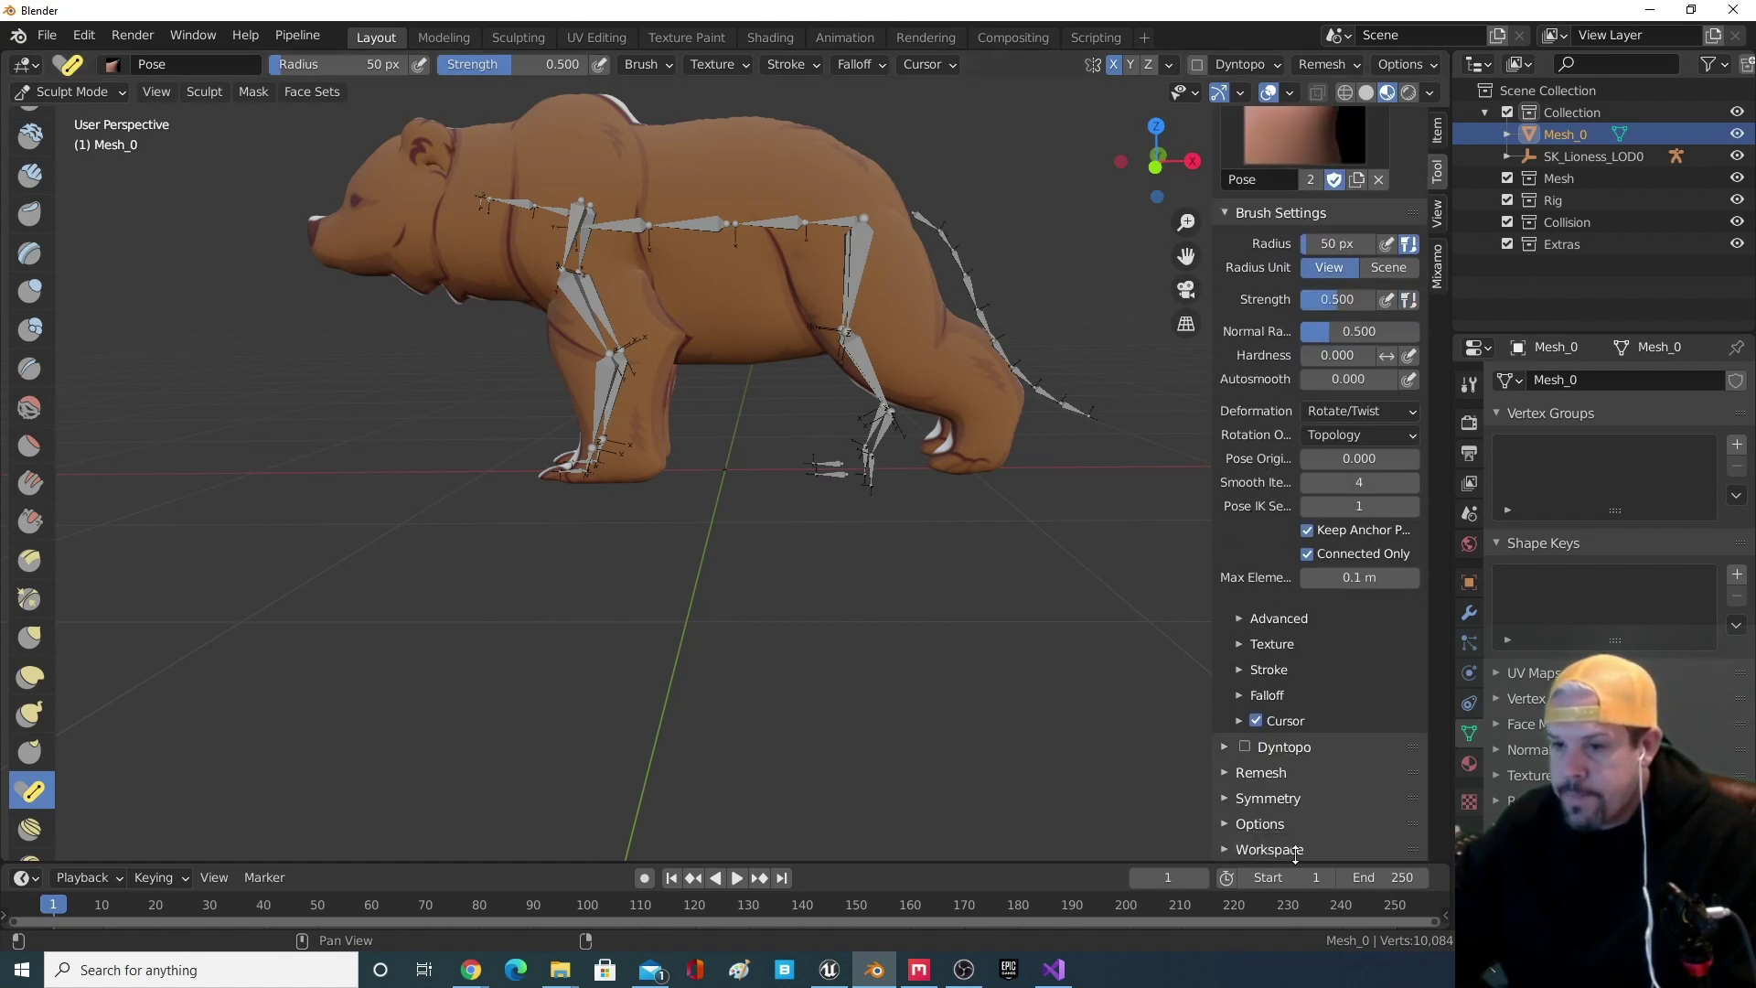
pyautogui.scroll(-8, 1268, 760)
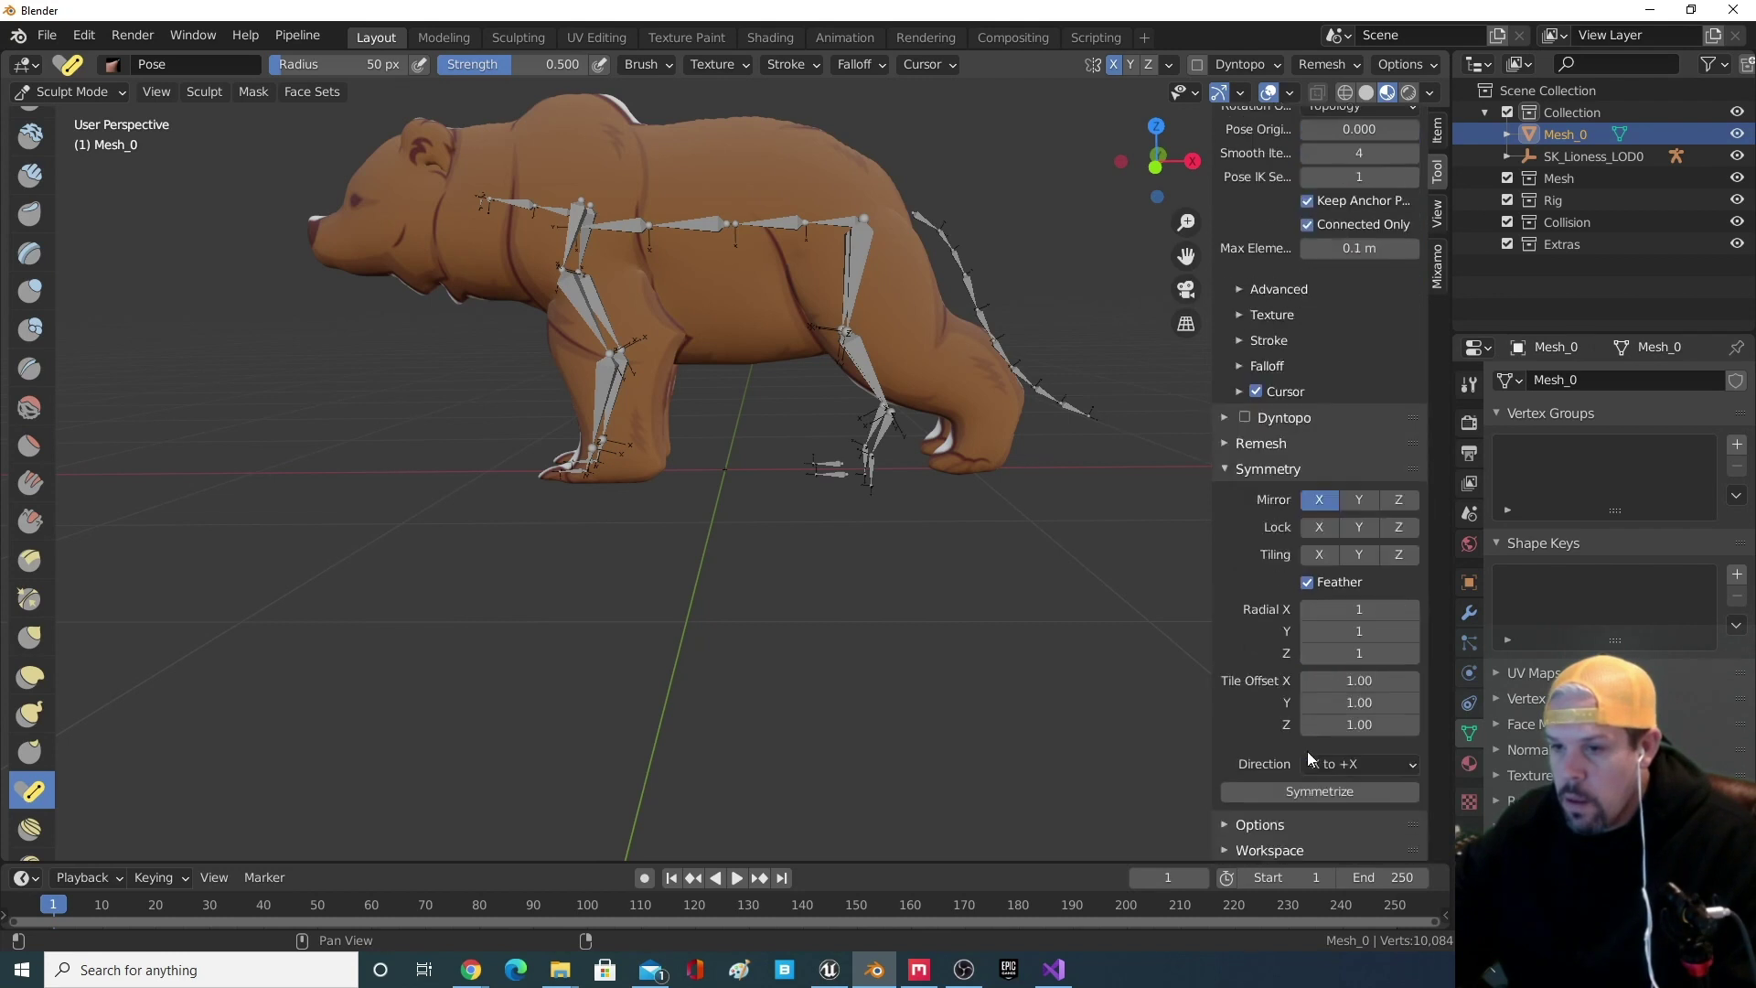
pyautogui.click(1221, 468)
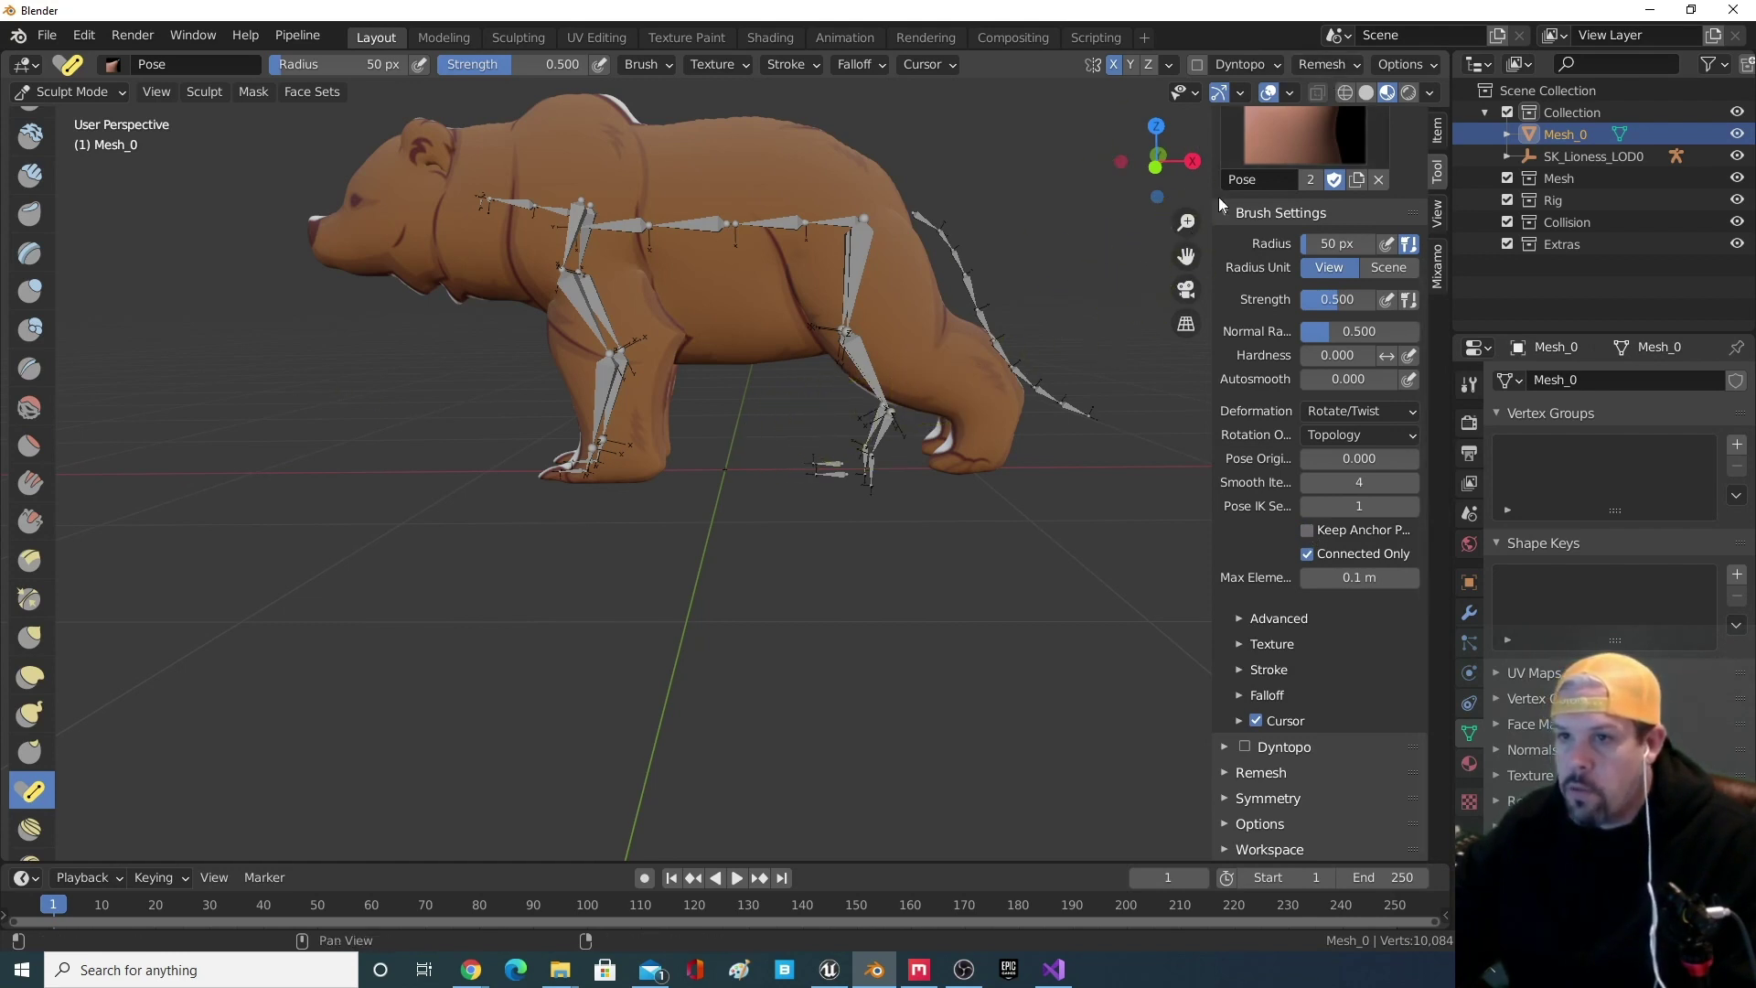
pyautogui.moveTo(1210, 199); pyautogui.dragTo(1466, 206)
pyautogui.moveTo(1035, 337); pyautogui.dragTo(825, 361, button='middle')
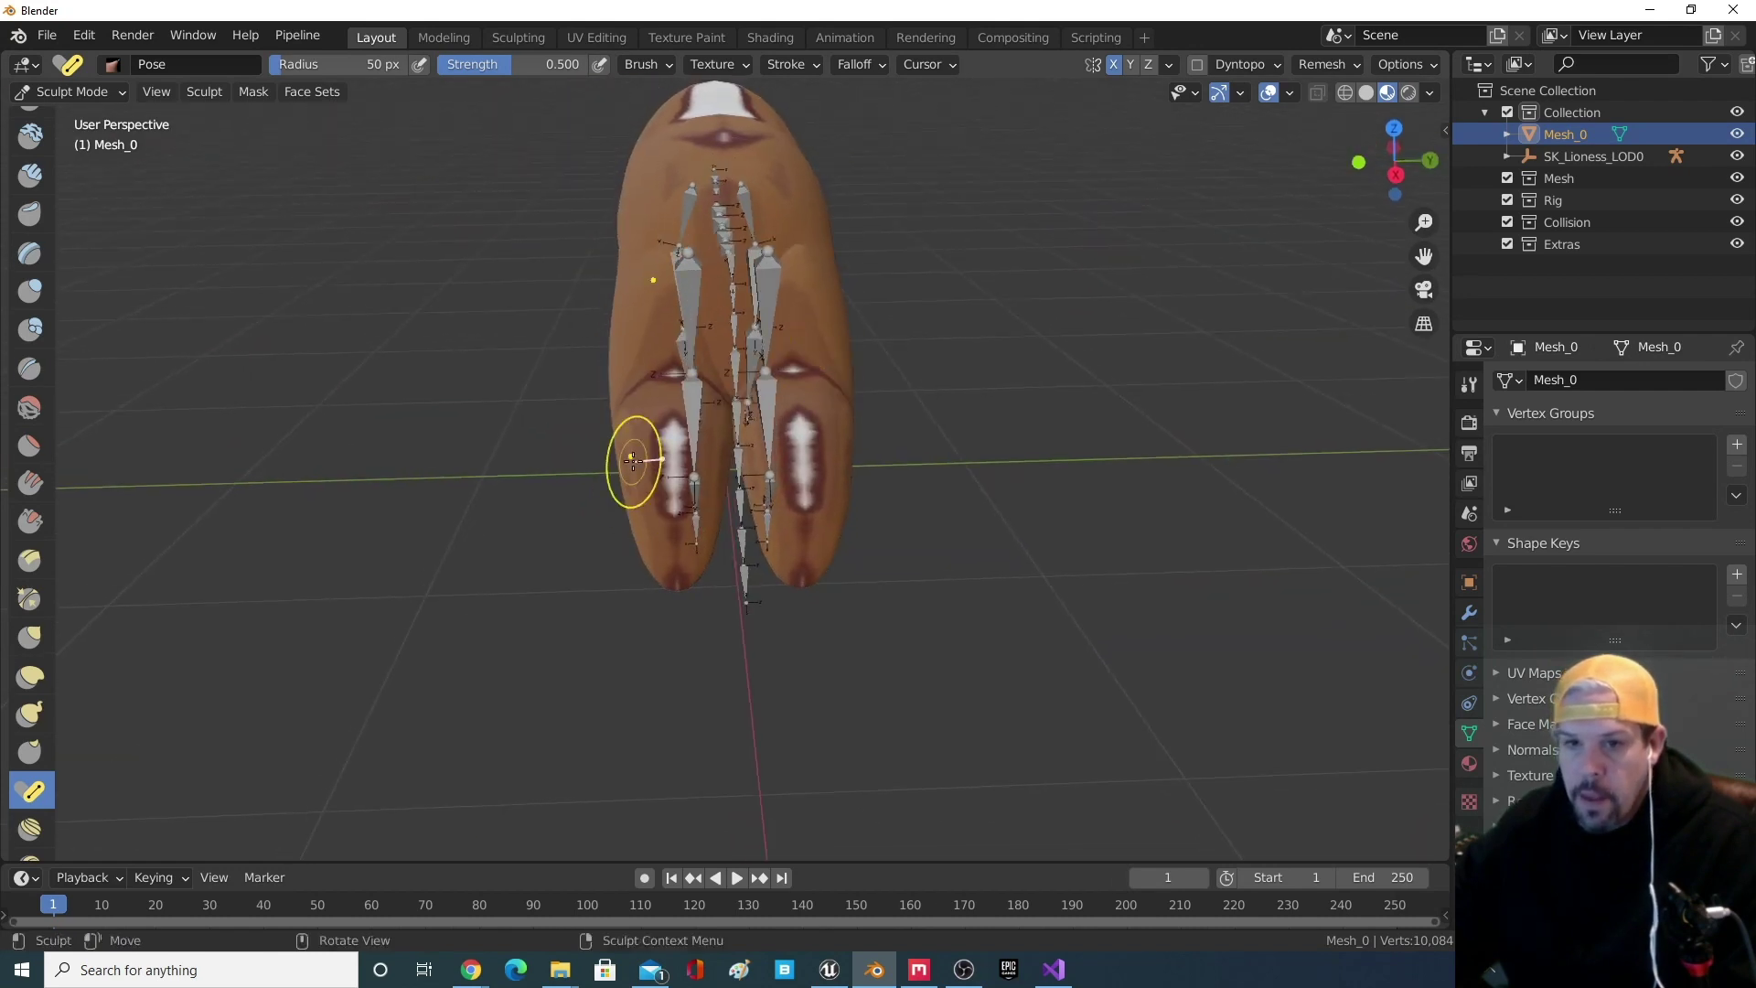
# - Set the Pose brush radius to 177 px and pose the bear's legs to line up with the skeleton's leg bones
pyautogui.rightClick(547, 496)
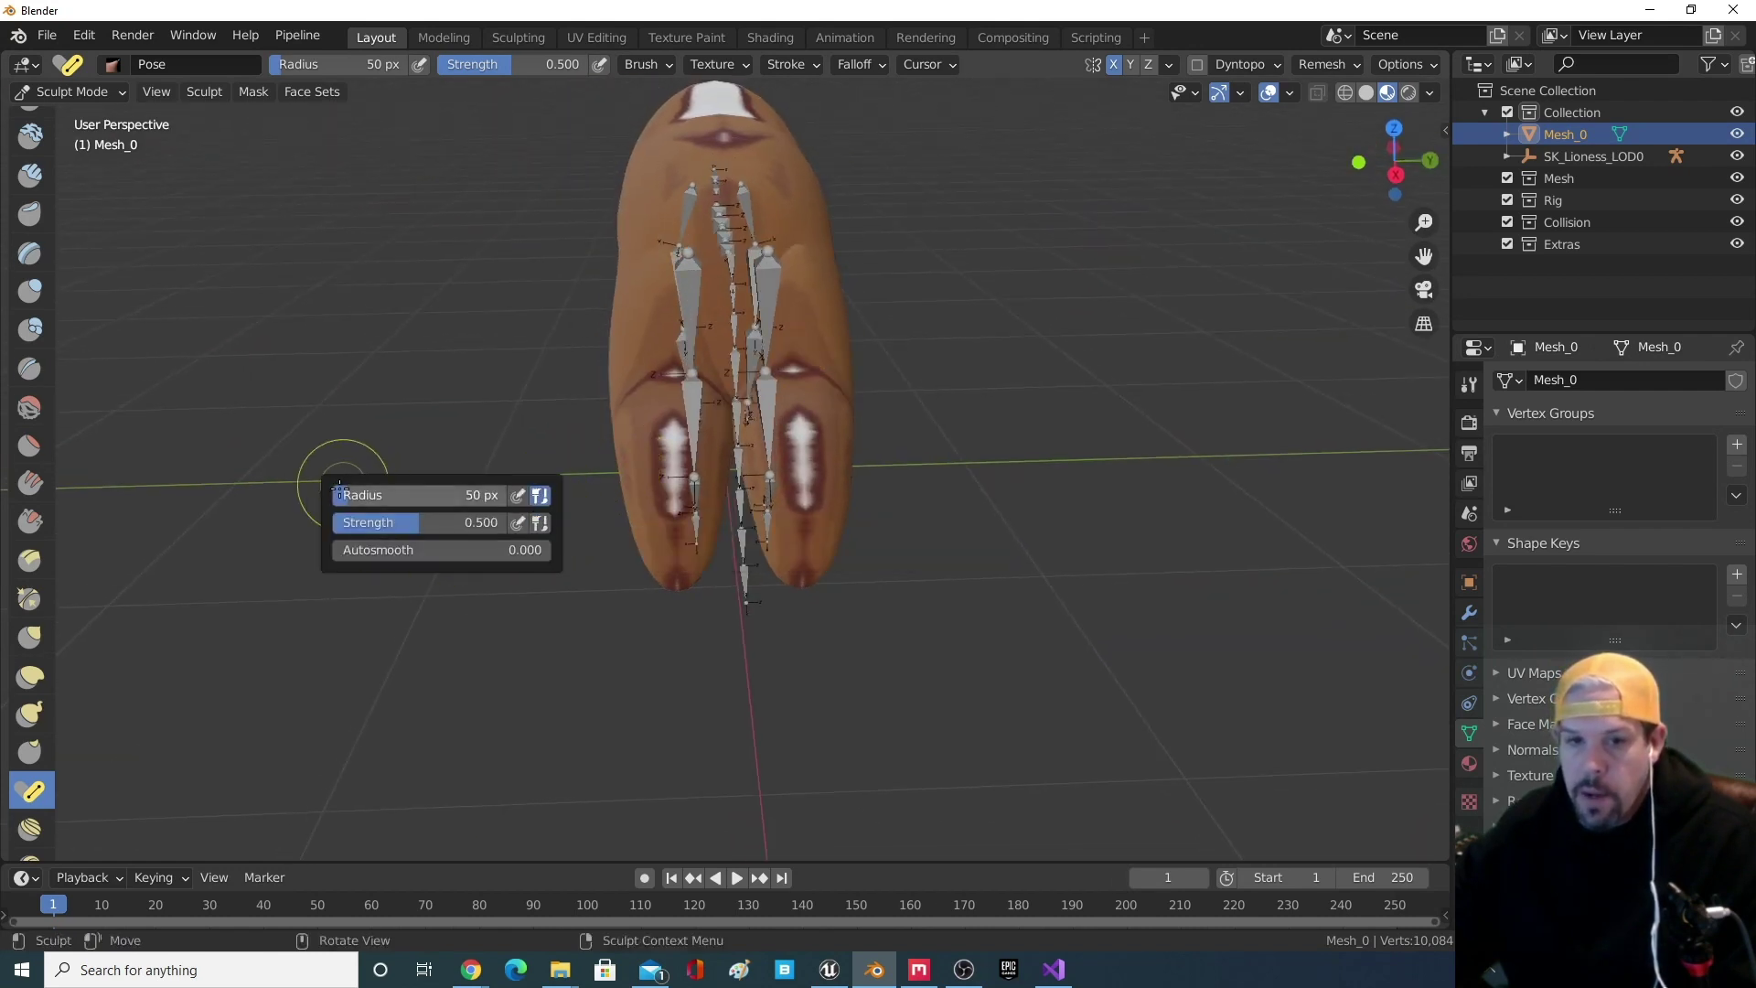
pyautogui.moveTo(351, 492); pyautogui.dragTo(393, 497)
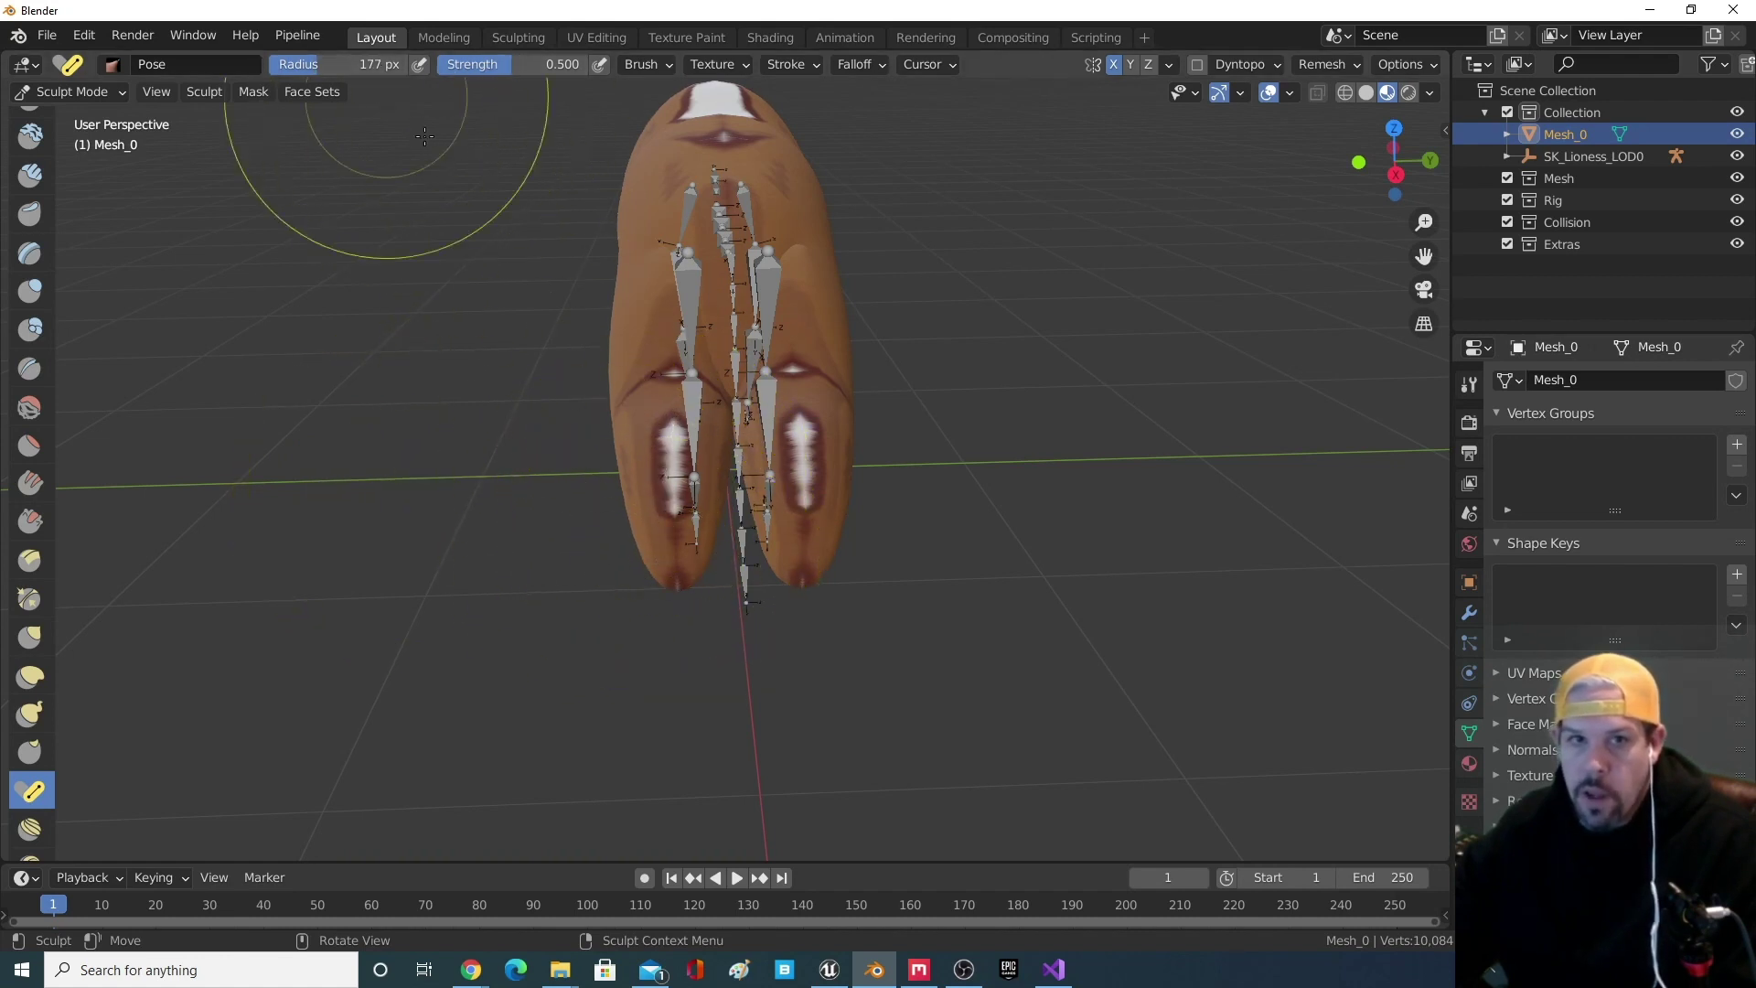
pyautogui.moveTo(669, 581); pyautogui.dragTo(809, 565, button='middle')
pyautogui.moveTo(937, 478); pyautogui.dragTo(893, 474)
pyautogui.moveTo(899, 477)
pyautogui.mouseDown(button='middle')
pyautogui.moveTo(828, 485)
pyautogui.moveTo(980, 504)
pyautogui.moveTo(961, 470)
pyautogui.mouseUp(button='middle')
pyautogui.moveTo(960, 470); pyautogui.dragTo(855, 463)
pyautogui.moveTo(854, 463)
pyautogui.mouseDown(button='middle')
pyautogui.moveTo(635, 535)
pyautogui.moveTo(700, 508)
pyautogui.mouseUp(button='middle')
pyautogui.moveTo(701, 523)
pyautogui.mouseDown()
pyautogui.moveTo(729, 534)
pyautogui.moveTo(729, 501)
pyautogui.mouseUp()
pyautogui.moveTo(730, 498)
pyautogui.mouseDown(button='middle')
pyautogui.moveTo(945, 559)
pyautogui.moveTo(1041, 611)
pyautogui.moveTo(823, 569)
pyautogui.moveTo(820, 627)
pyautogui.moveTo(733, 616)
pyautogui.moveTo(713, 709)
pyautogui.mouseUp(button='middle')
pyautogui.moveTo(668, 708); pyautogui.dragTo(645, 721)
pyautogui.moveTo(645, 721)
pyautogui.mouseDown(button='middle')
pyautogui.moveTo(708, 98)
pyautogui.moveTo(646, 509)
pyautogui.mouseUp(button='middle')
pyautogui.moveTo(646, 510); pyautogui.dragTo(675, 514)
pyautogui.moveTo(675, 515); pyautogui.dragTo(677, 578, button='middle')
pyautogui.moveTo(677, 578)
pyautogui.mouseDown()
pyautogui.moveTo(692, 592)
pyautogui.moveTo(677, 579)
pyautogui.mouseUp()
# - Set the Pose brush radius to 90 px and return the bear mesh to Object Mode
pyautogui.press('f')
pyautogui.click(605, 592)
pyautogui.moveTo(679, 577)
pyautogui.mouseDown(button='middle')
pyautogui.moveTo(559, 558)
pyautogui.moveTo(956, 519)
pyautogui.mouseUp(button='middle')
pyautogui.scroll(-4, 559, 558)
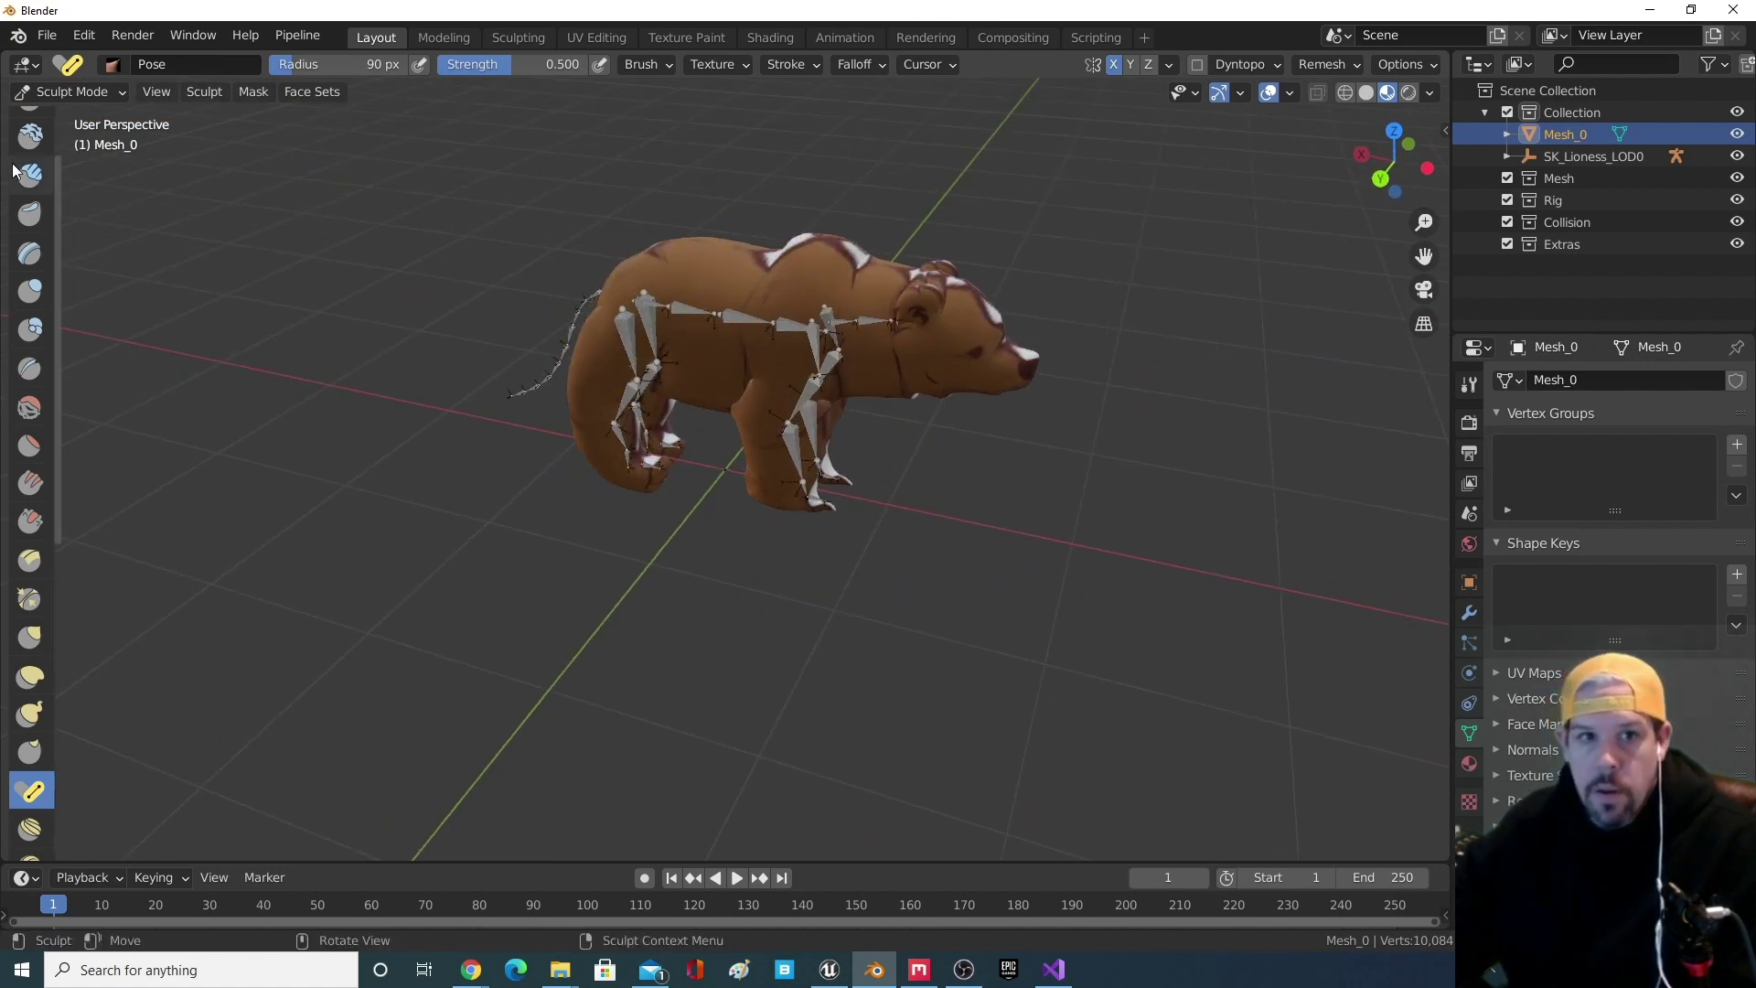
pyautogui.click(77, 88)
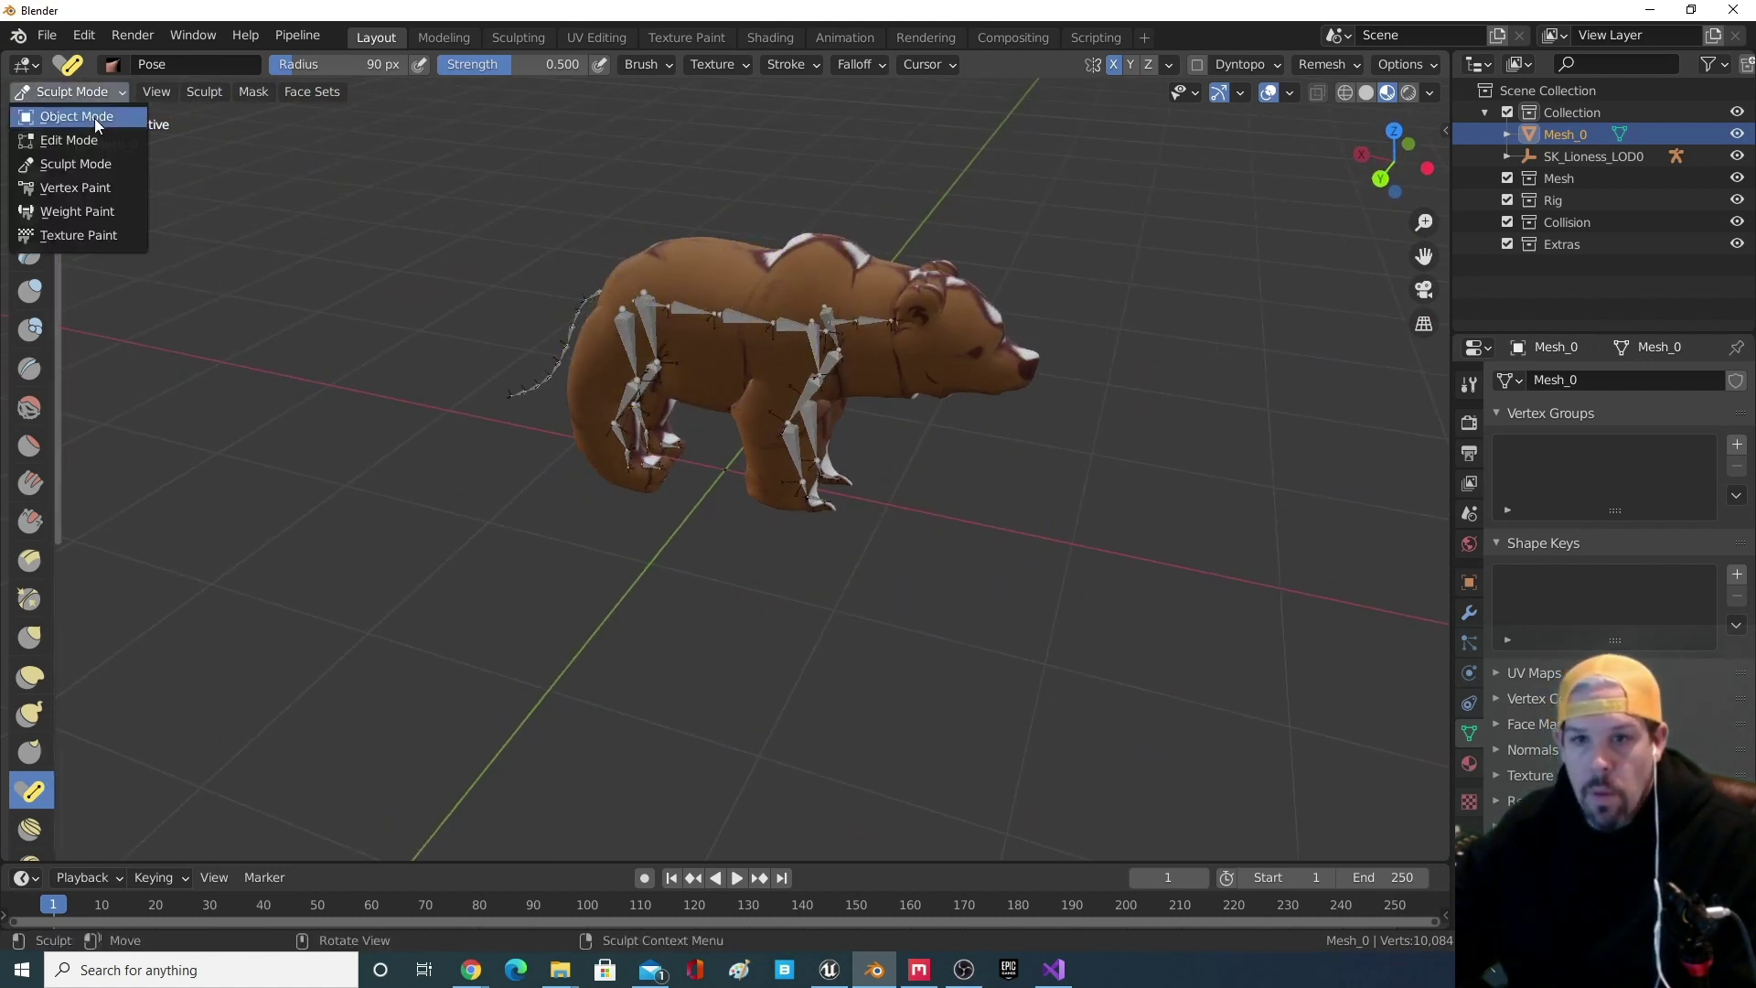
pyautogui.click(95, 118)
# - Nest the bear's Mesh_0 under the root armature inside SK_Lioness_LOD0
pyautogui.moveTo(917, 413); pyautogui.dragTo(937, 448, button='middle')
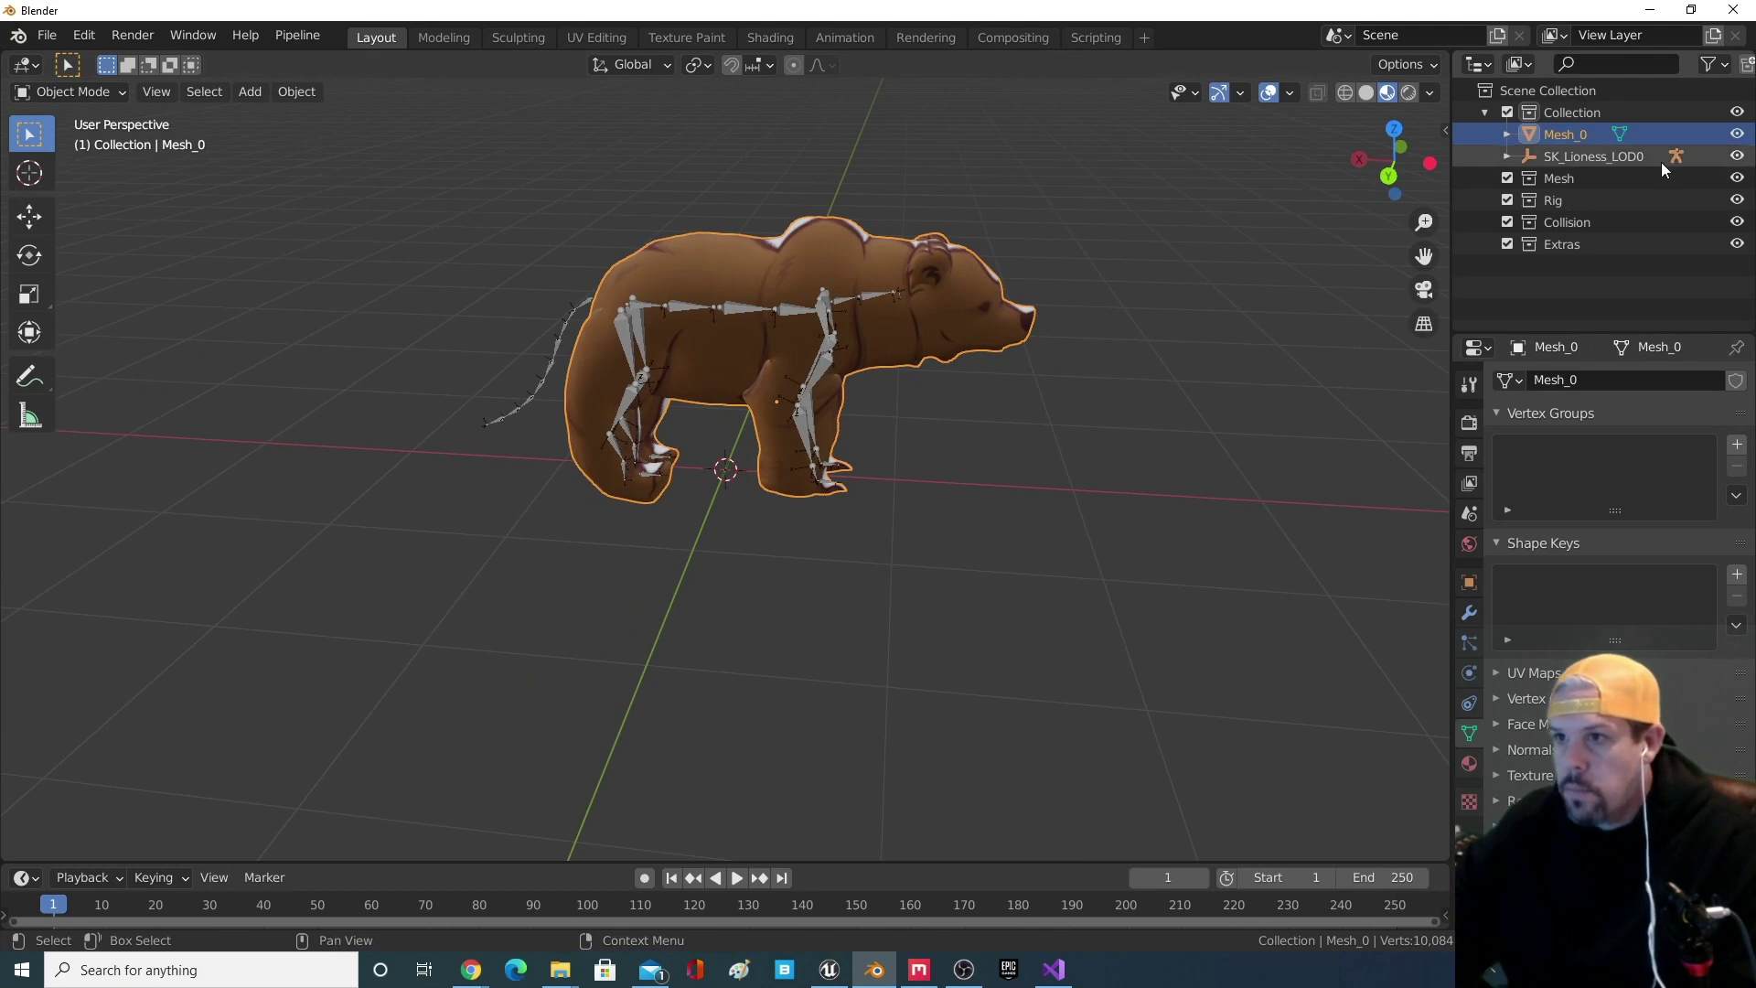
pyautogui.click(1507, 156)
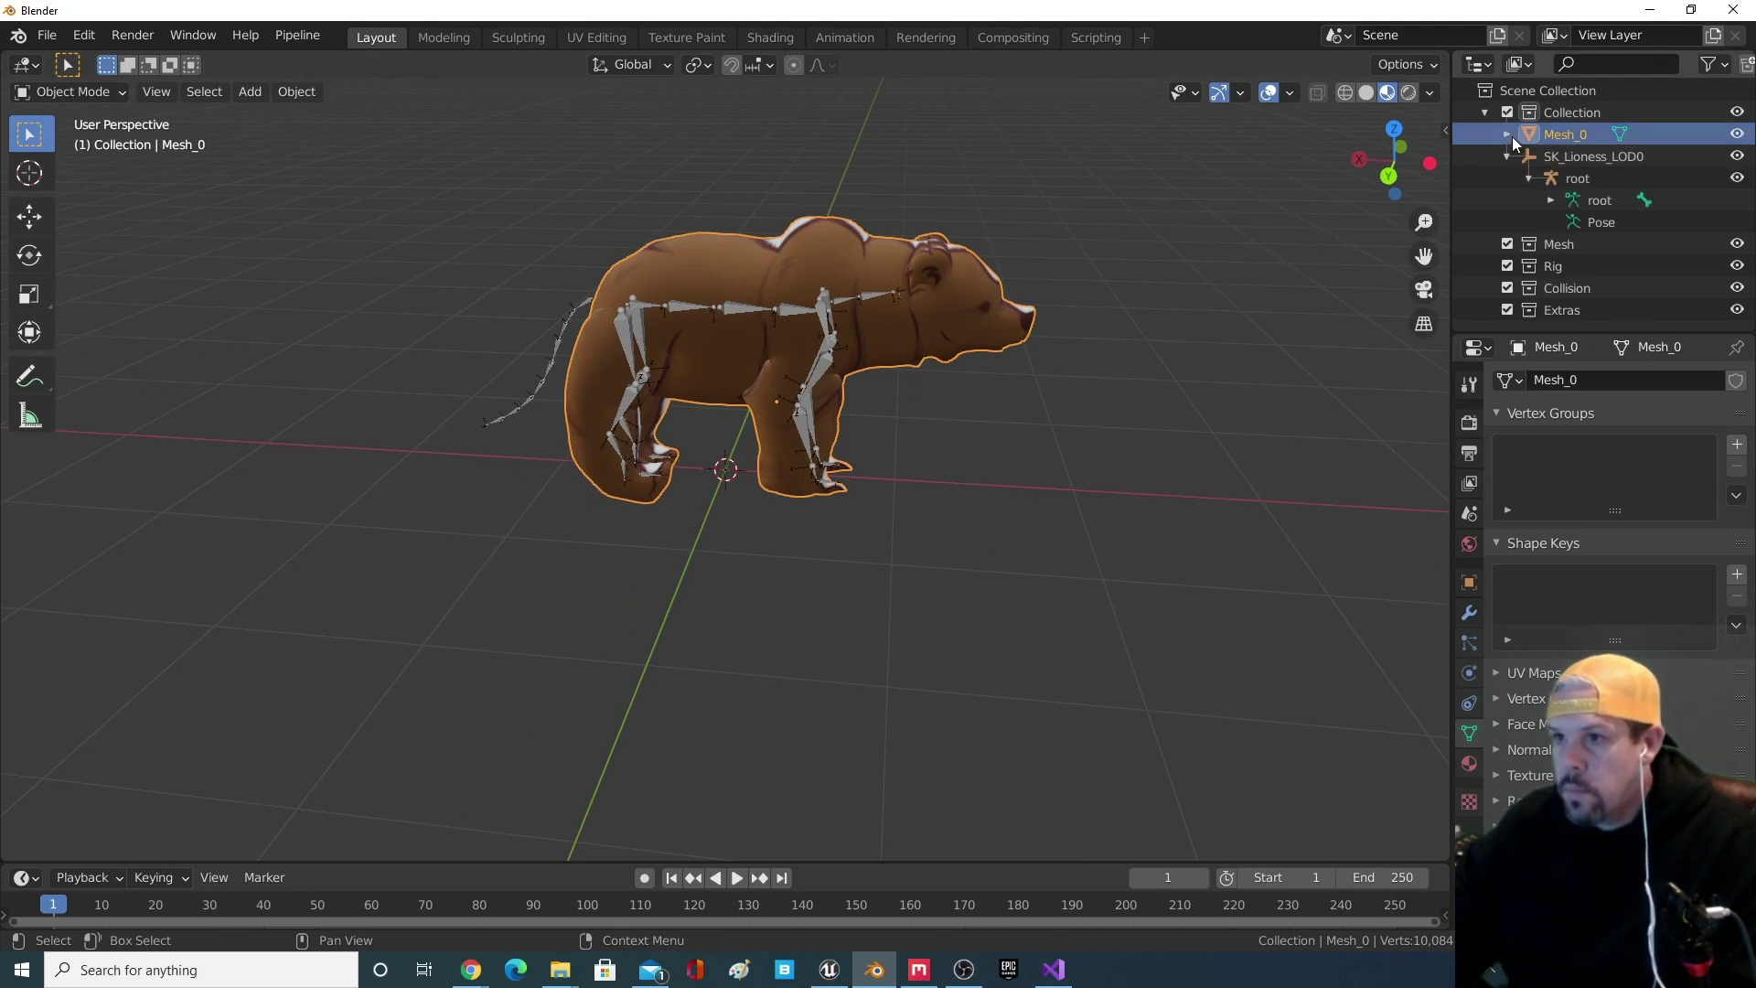
pyautogui.moveTo(1544, 131); pyautogui.dragTo(1567, 181)
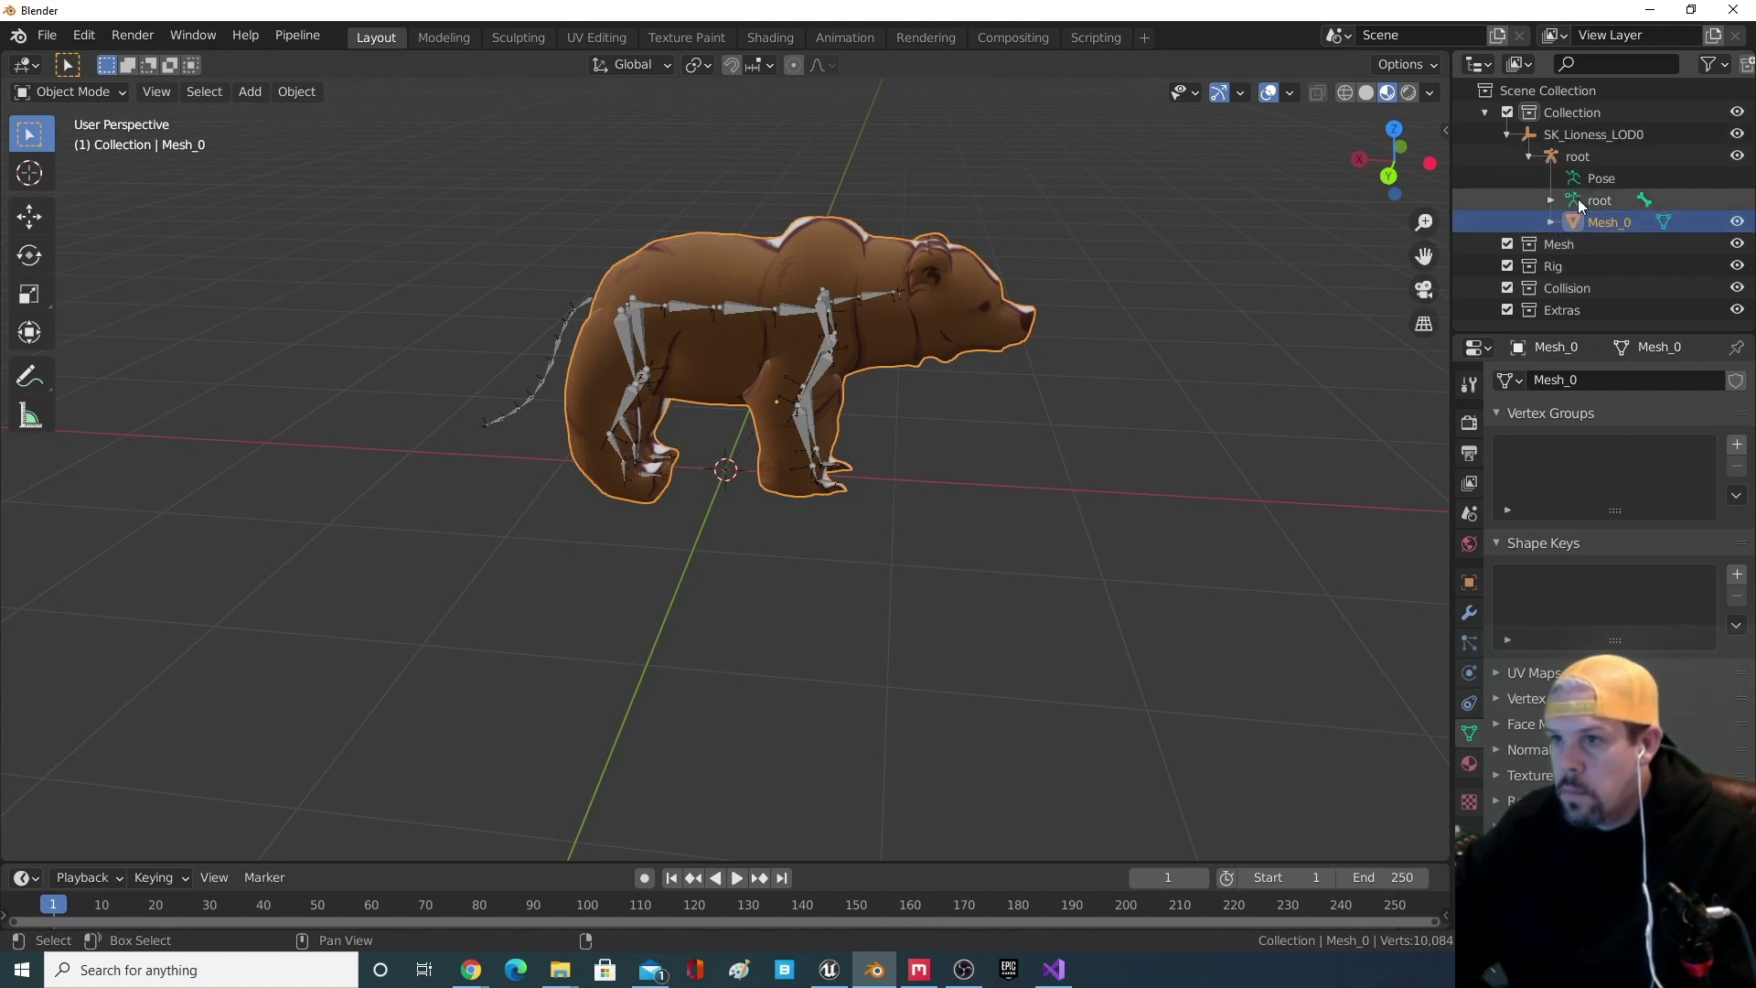
pyautogui.keyDown('ctrl'); pyautogui.click(1579, 157); pyautogui.keyUp('ctrl')
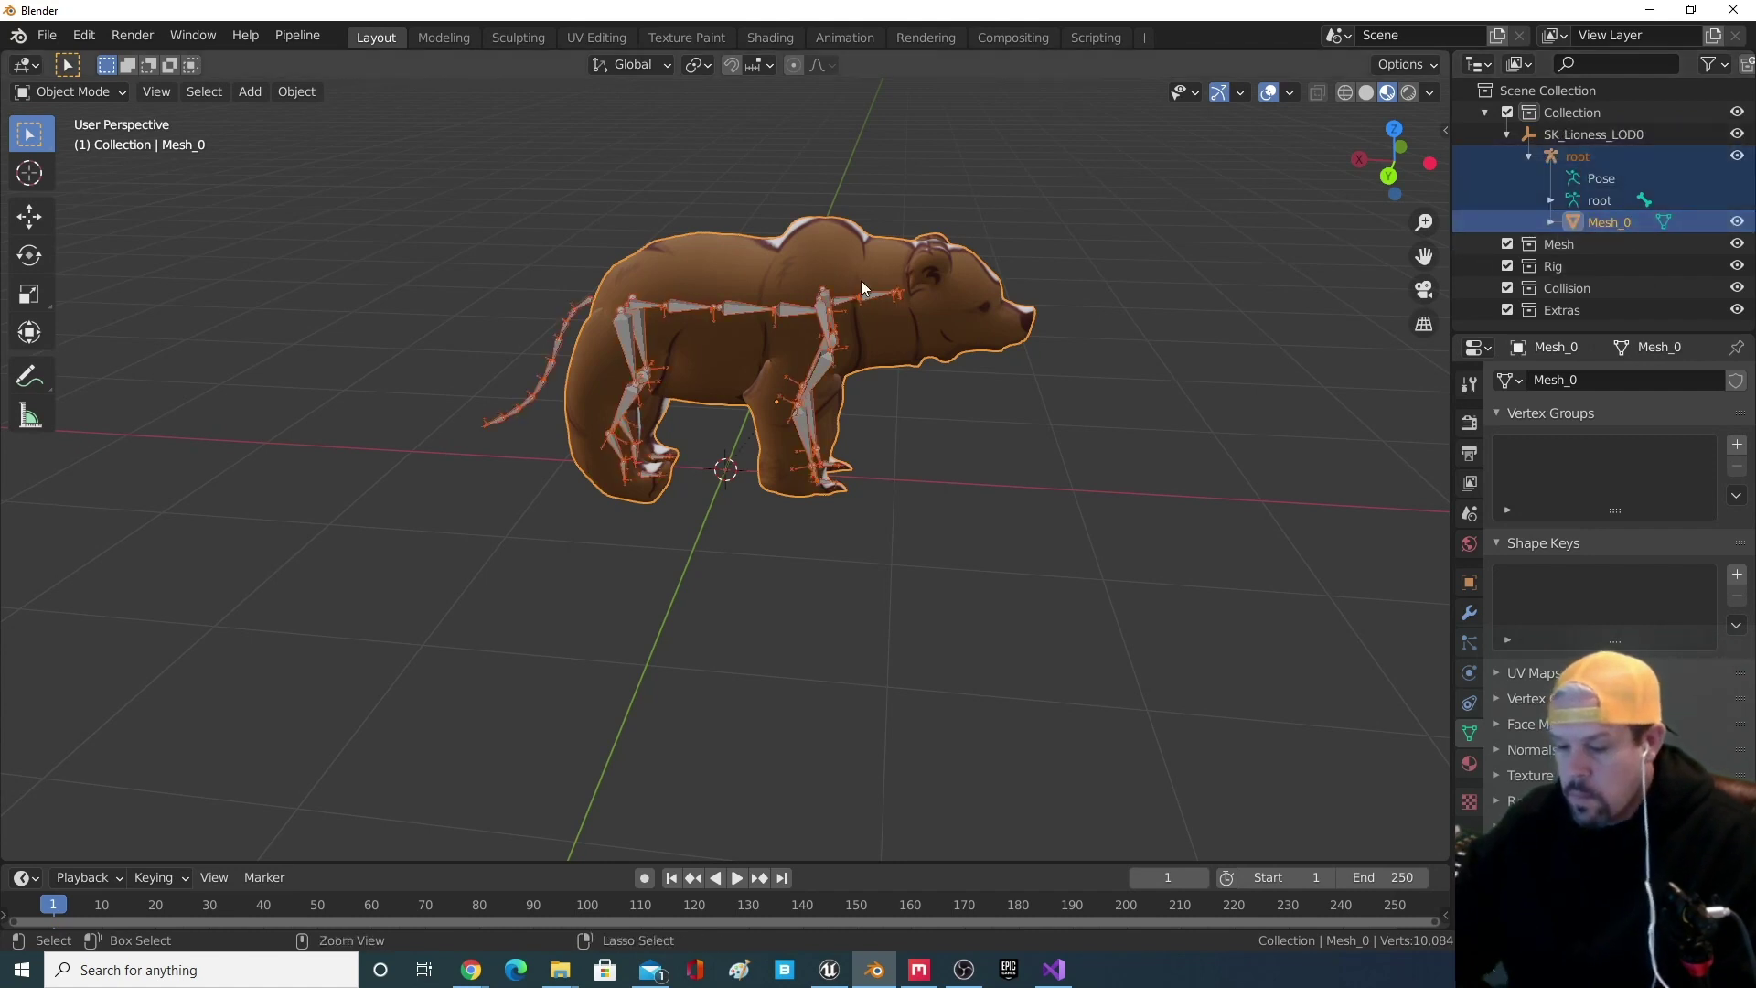
pyautogui.hotkey('ctrl', 'p')
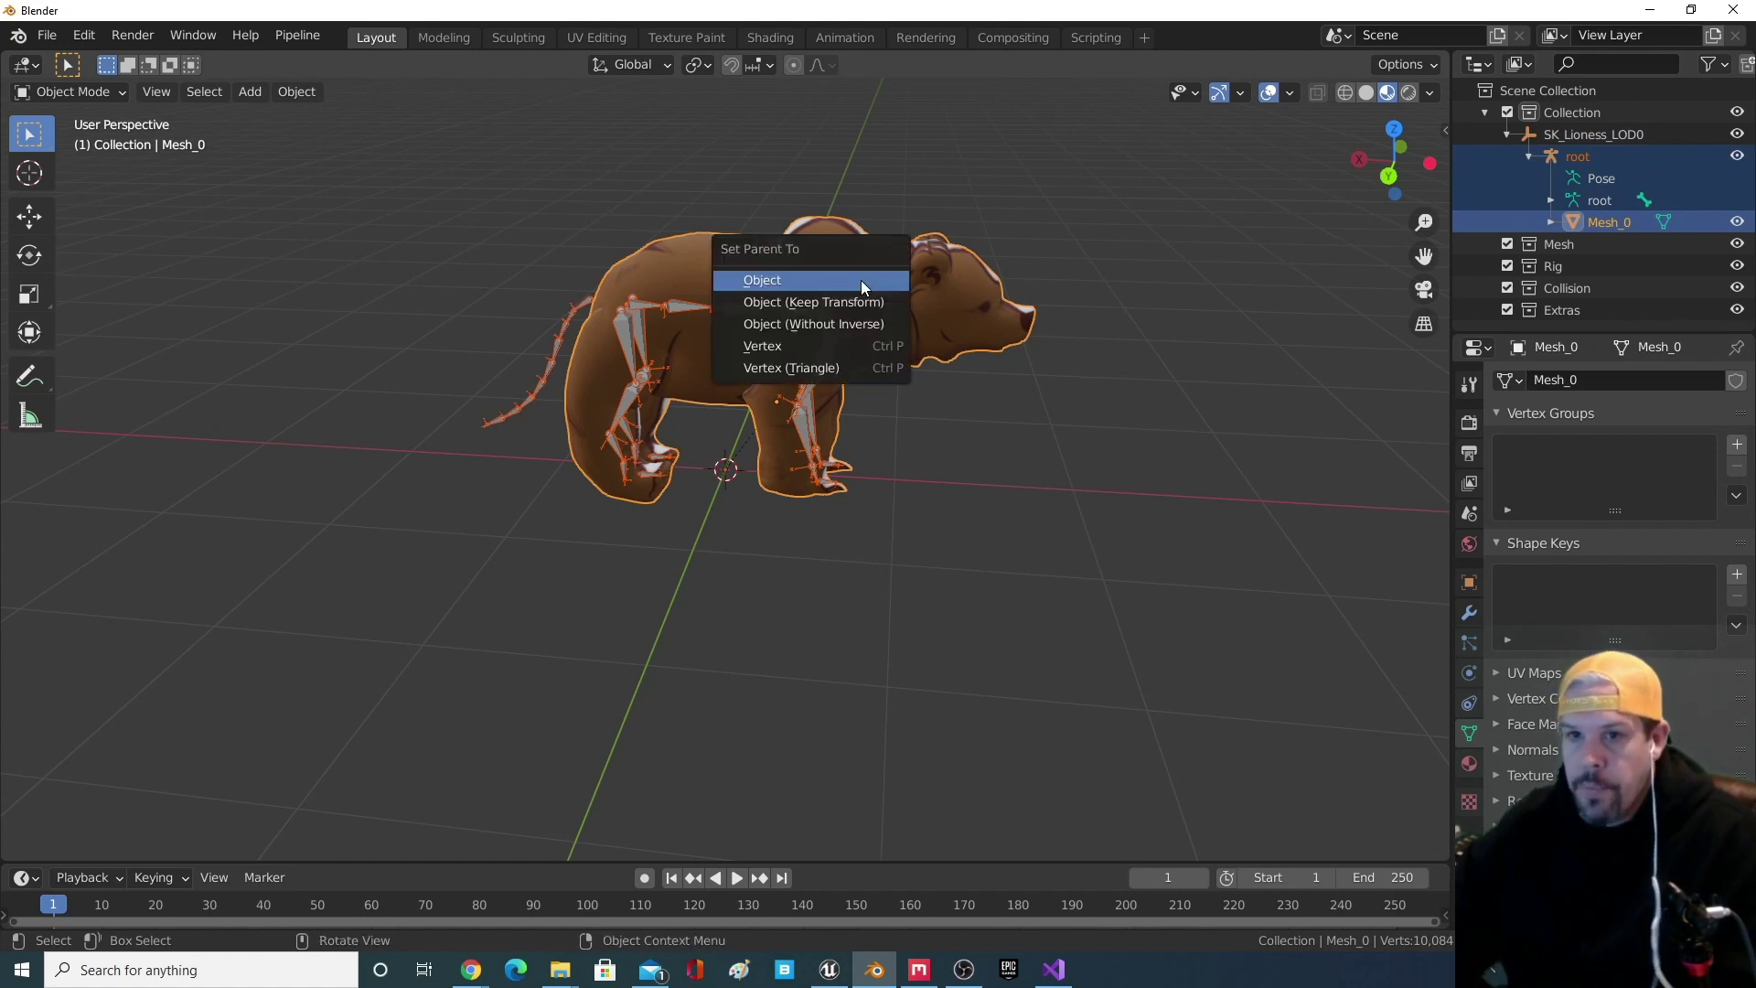
pyautogui.click(860, 280)
# - Parent Mesh_0 to the root armature using Armature Deform With Automatic Weights, keeping root as the active object
pyautogui.keyDown('ctrl'); pyautogui.click(1546, 158); pyautogui.keyUp('ctrl')
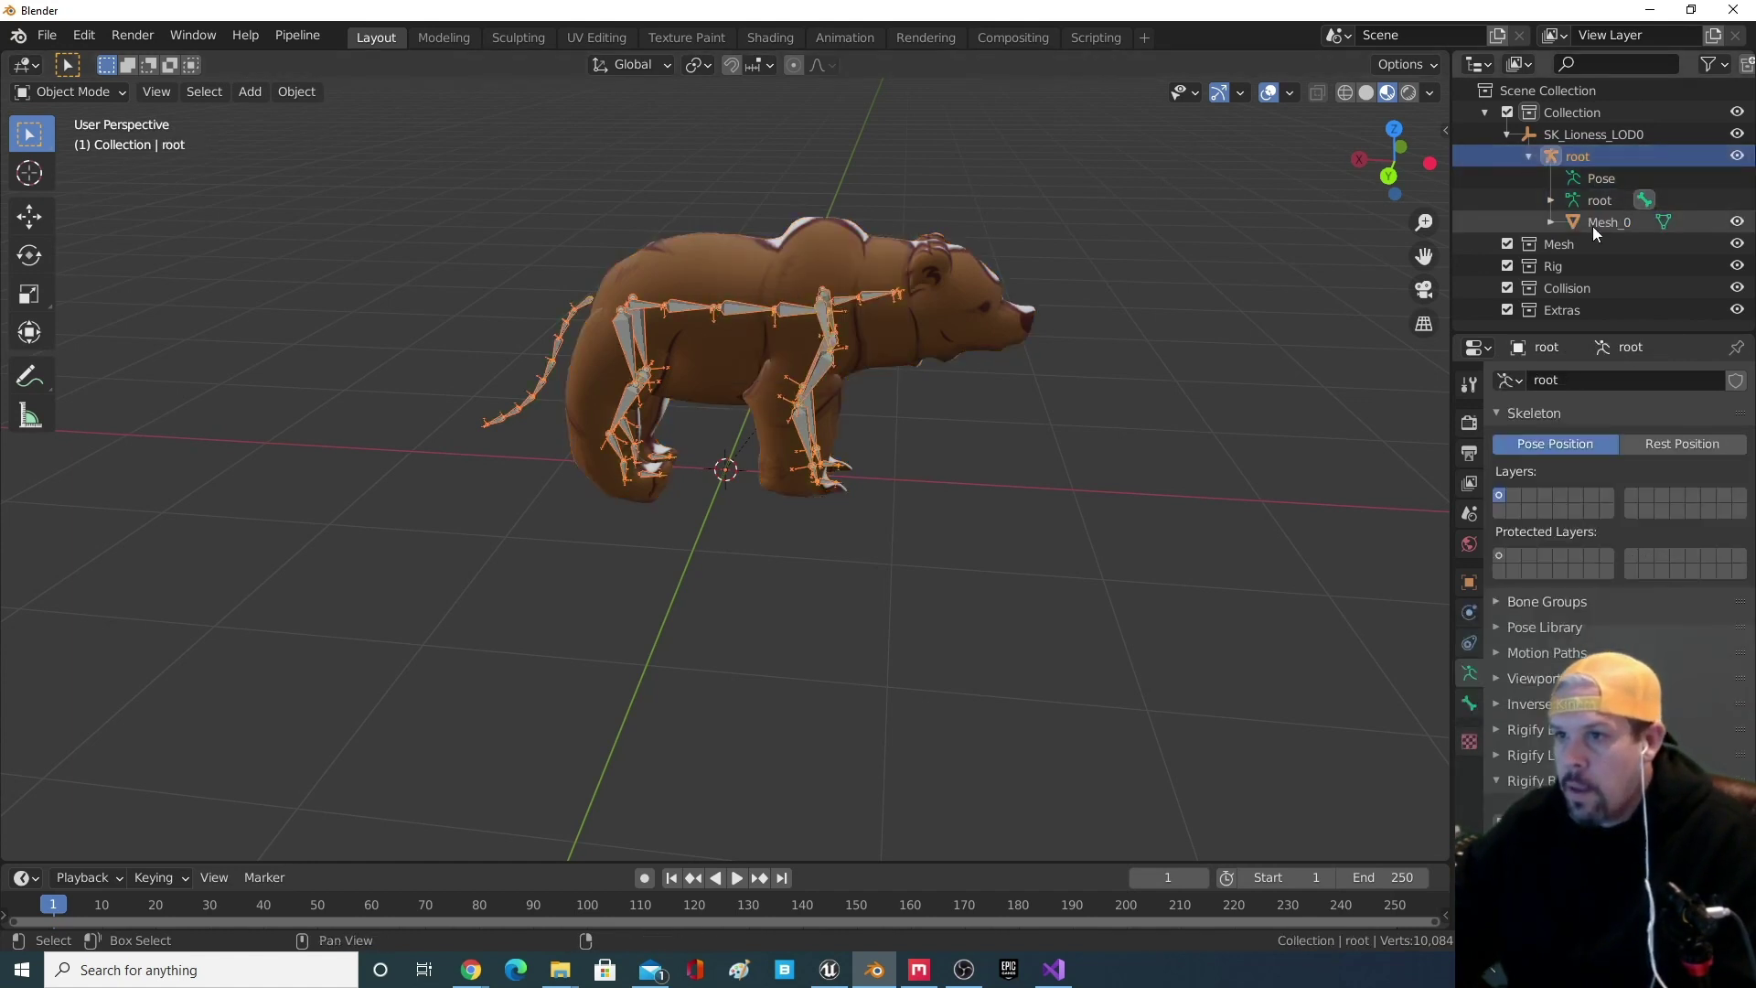
pyautogui.hotkey('ctrl', 'p')
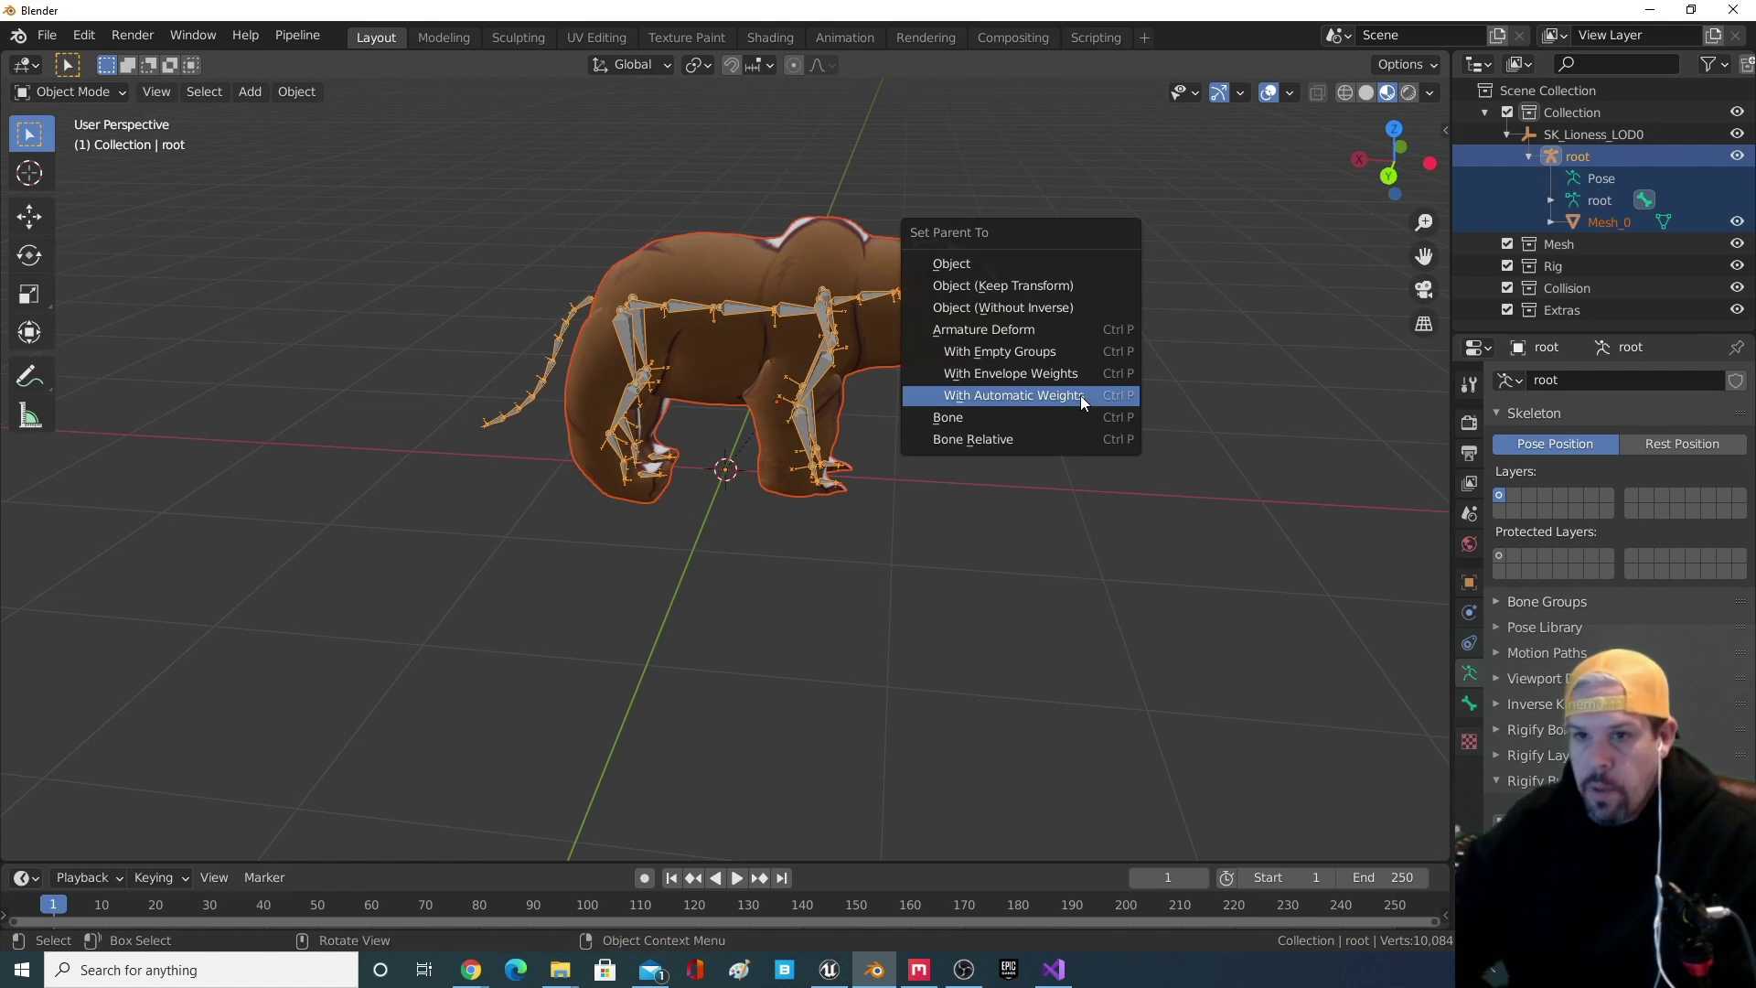
pyautogui.click(1081, 397)
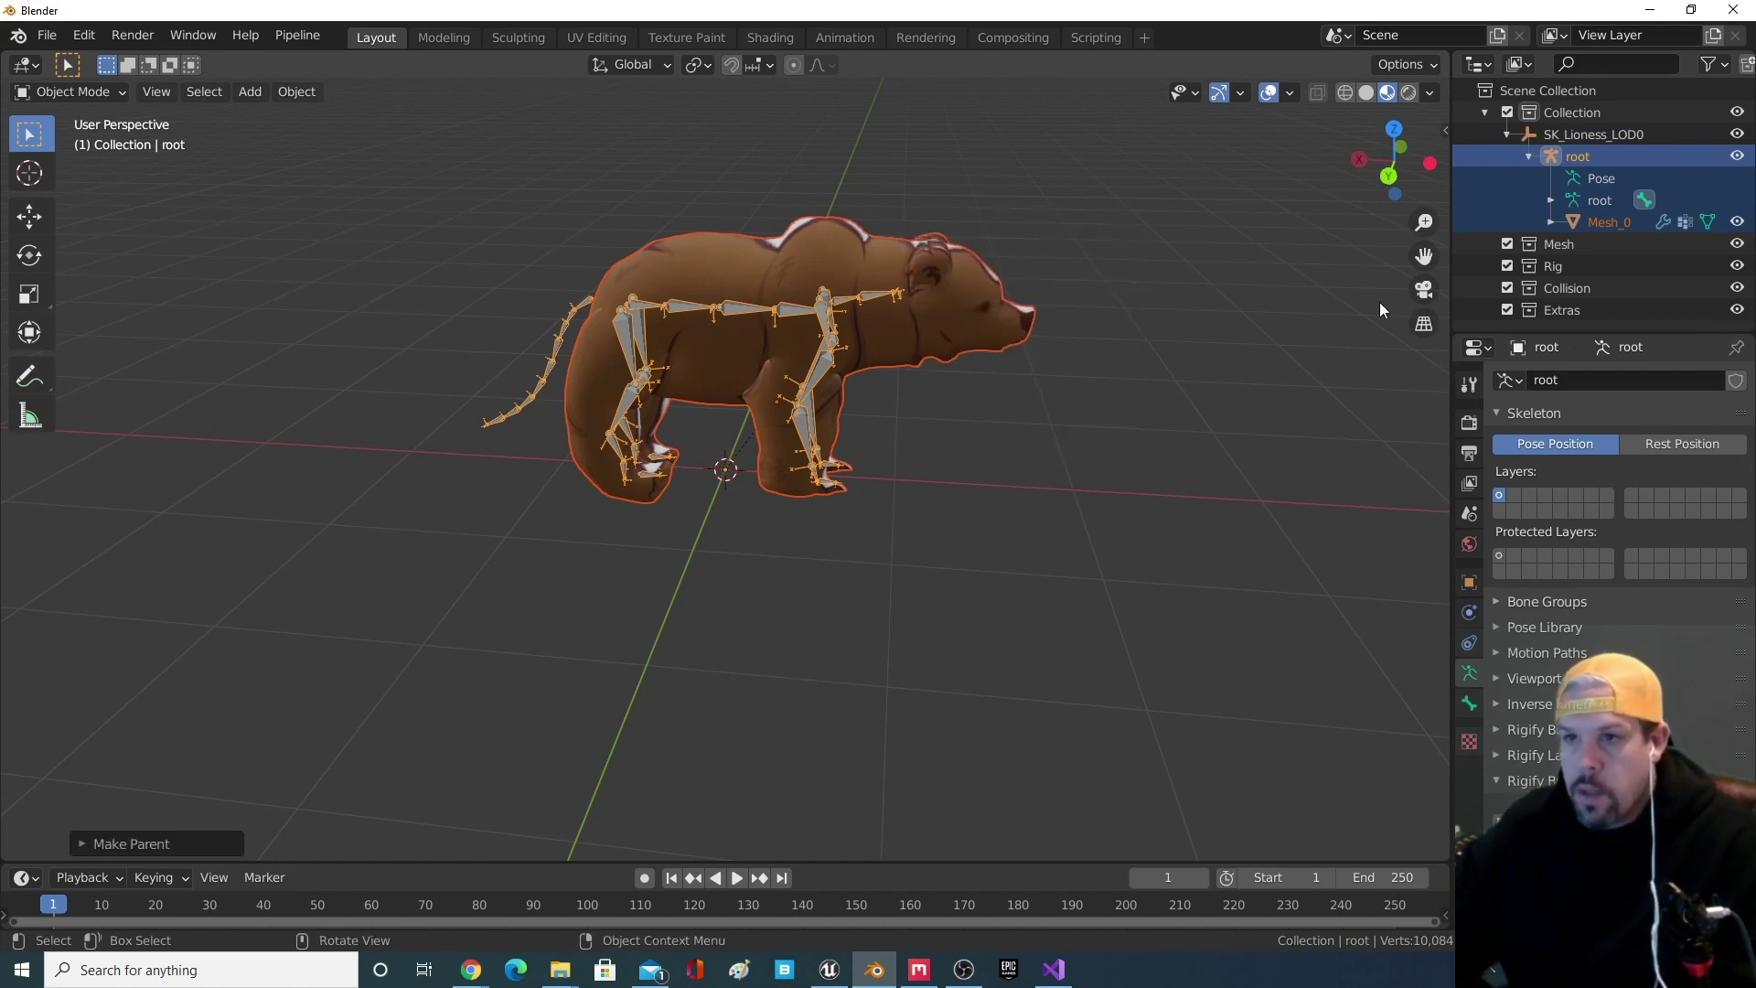
# - Put the root armature into Pose Mode and test the mesh deformation by rotating the right upper arm and right clavicle bones
pyautogui.click(108, 92)
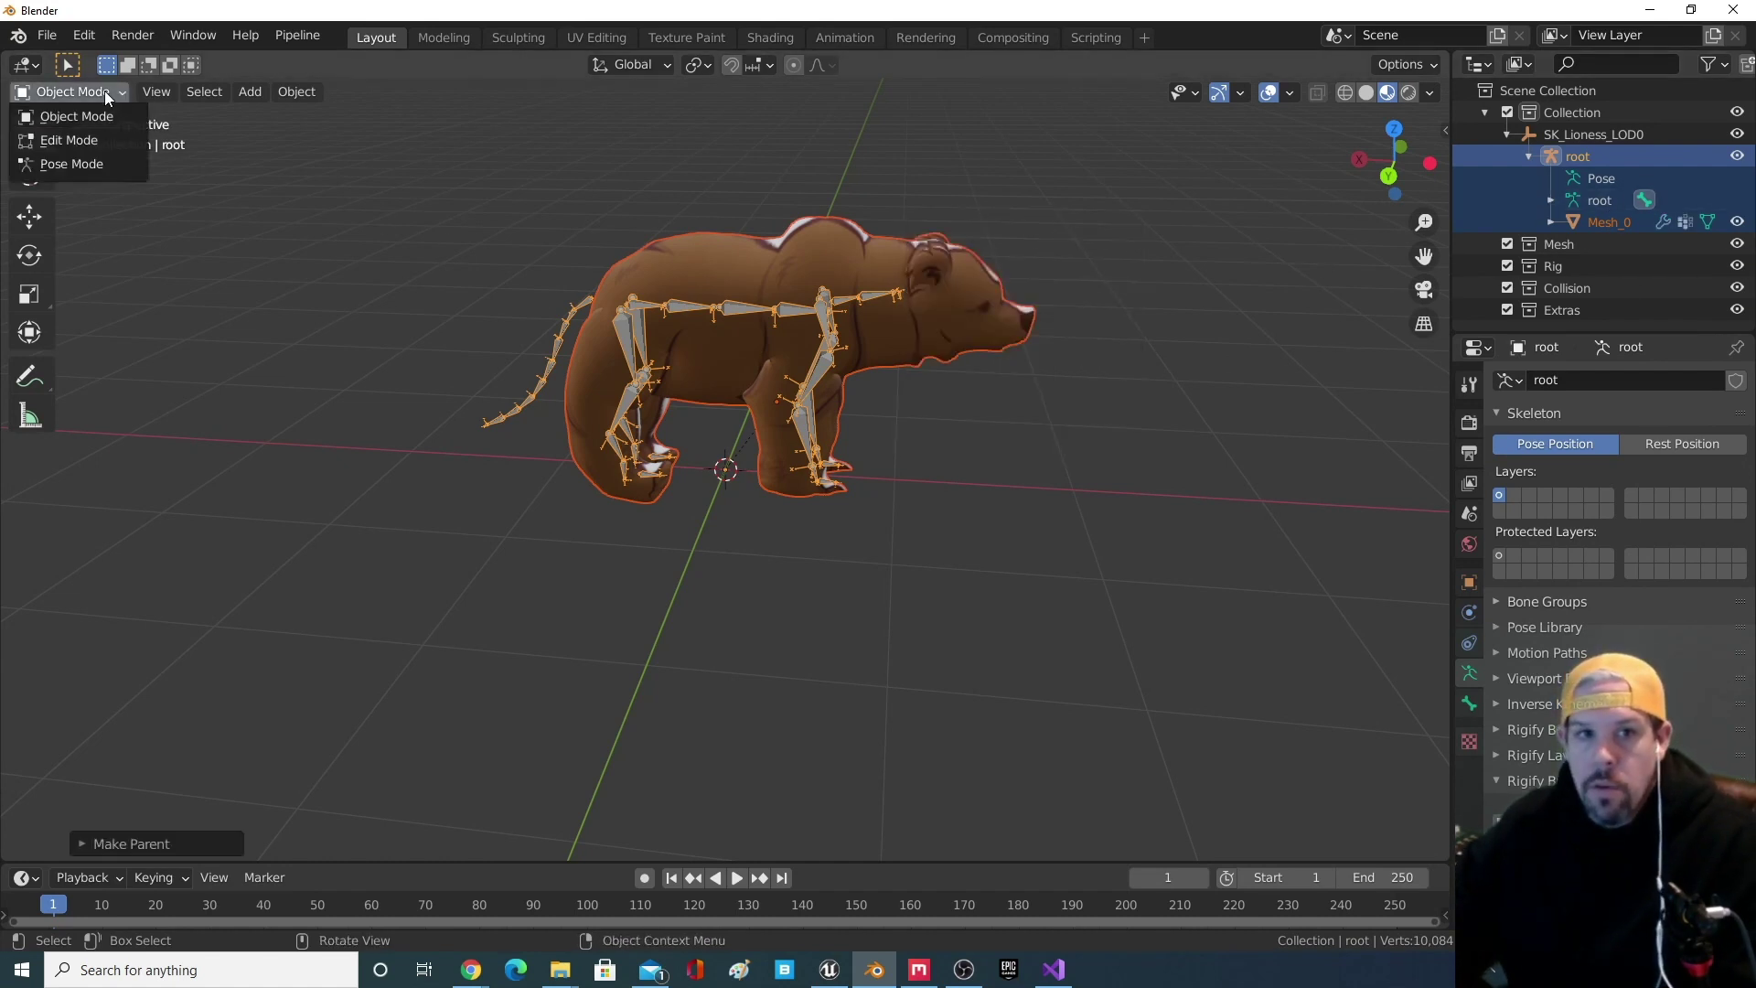
pyautogui.click(1087, 377)
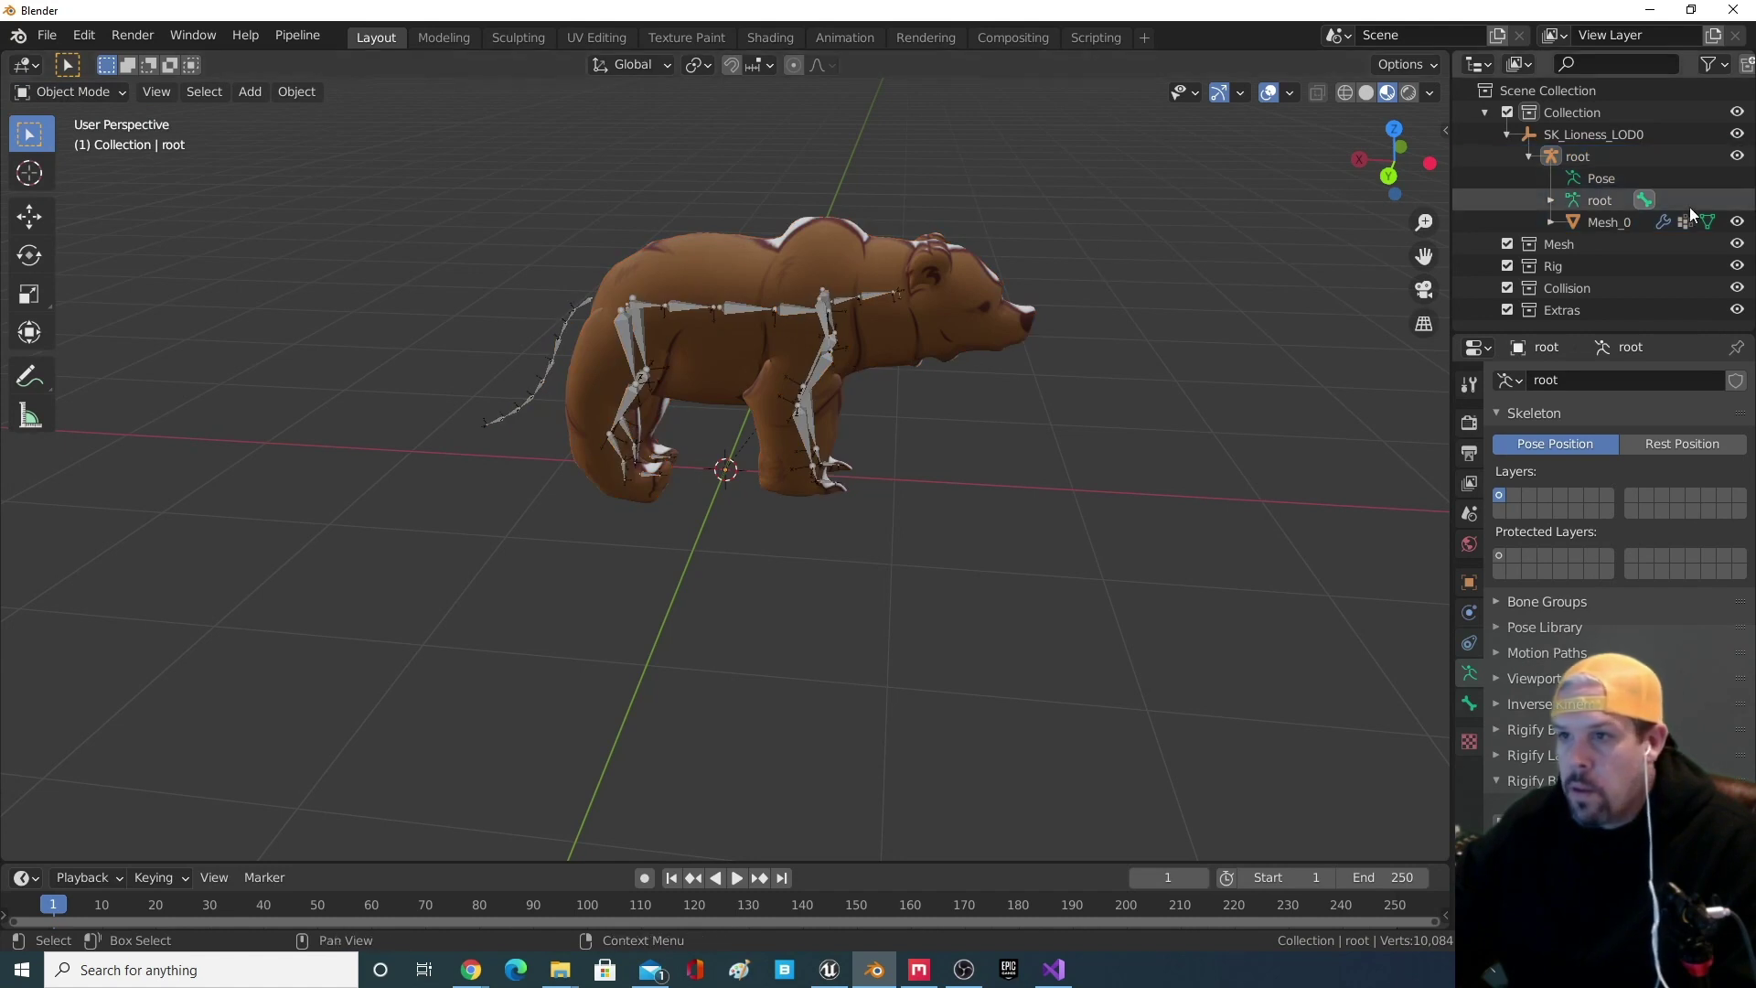
pyautogui.click(1592, 203)
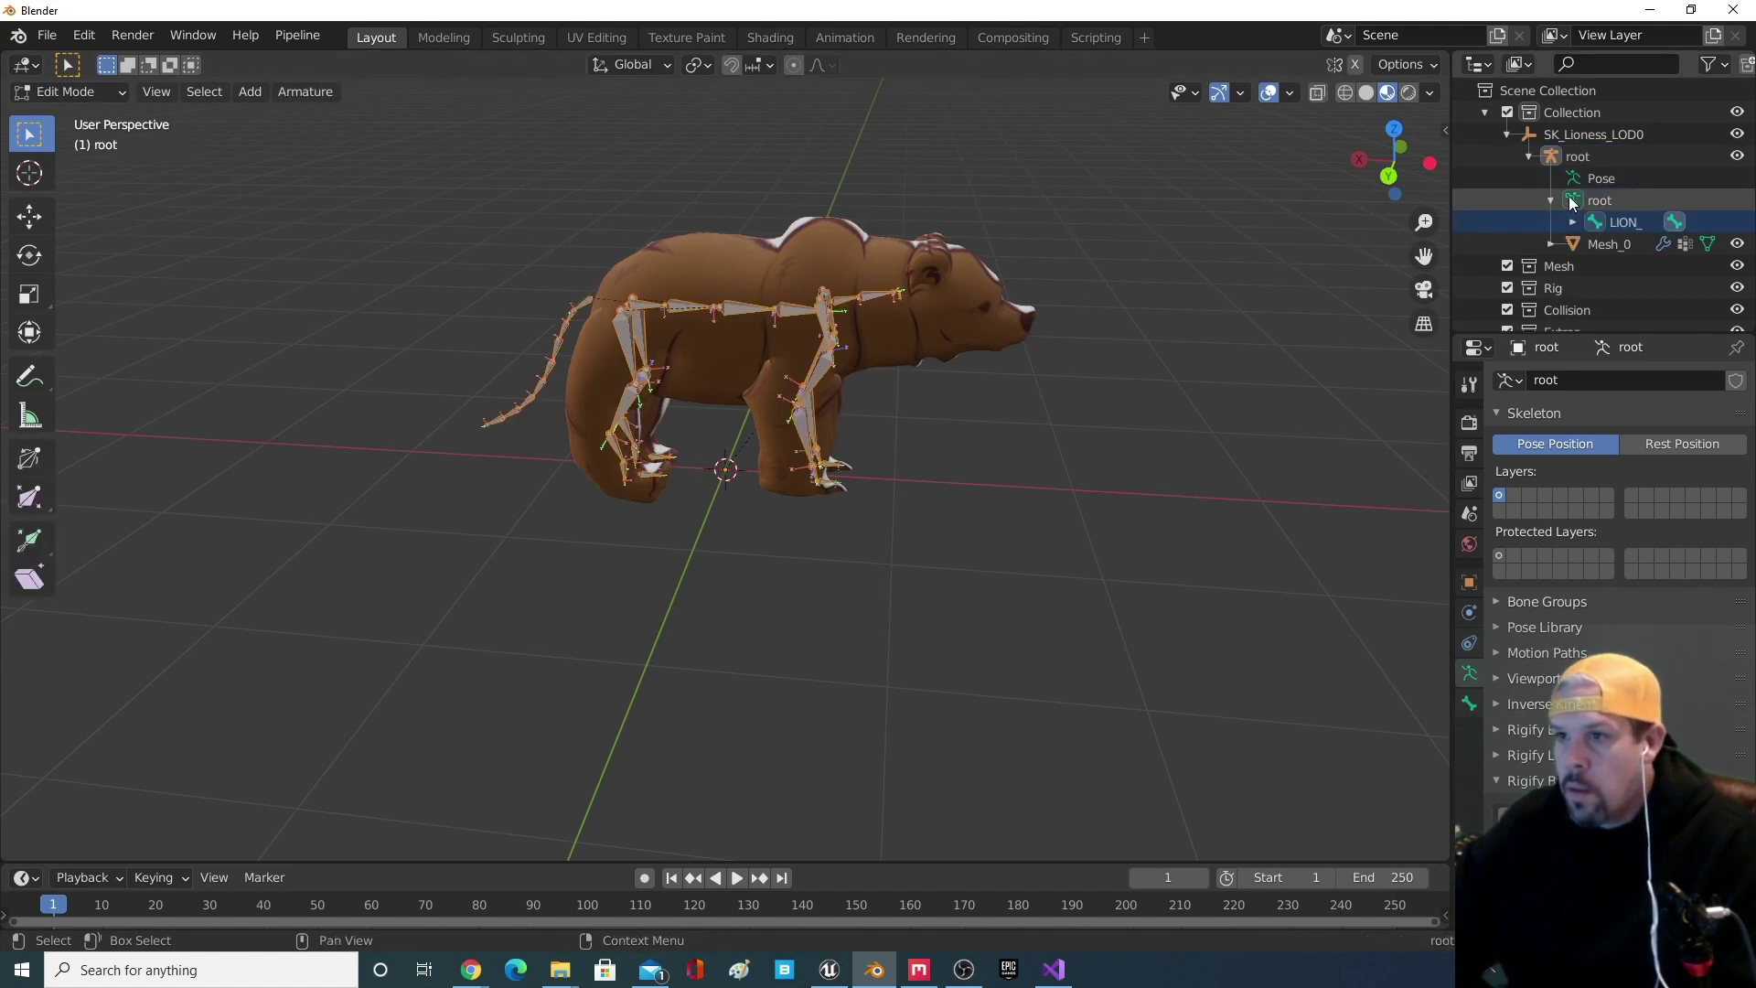
pyautogui.click(1585, 178)
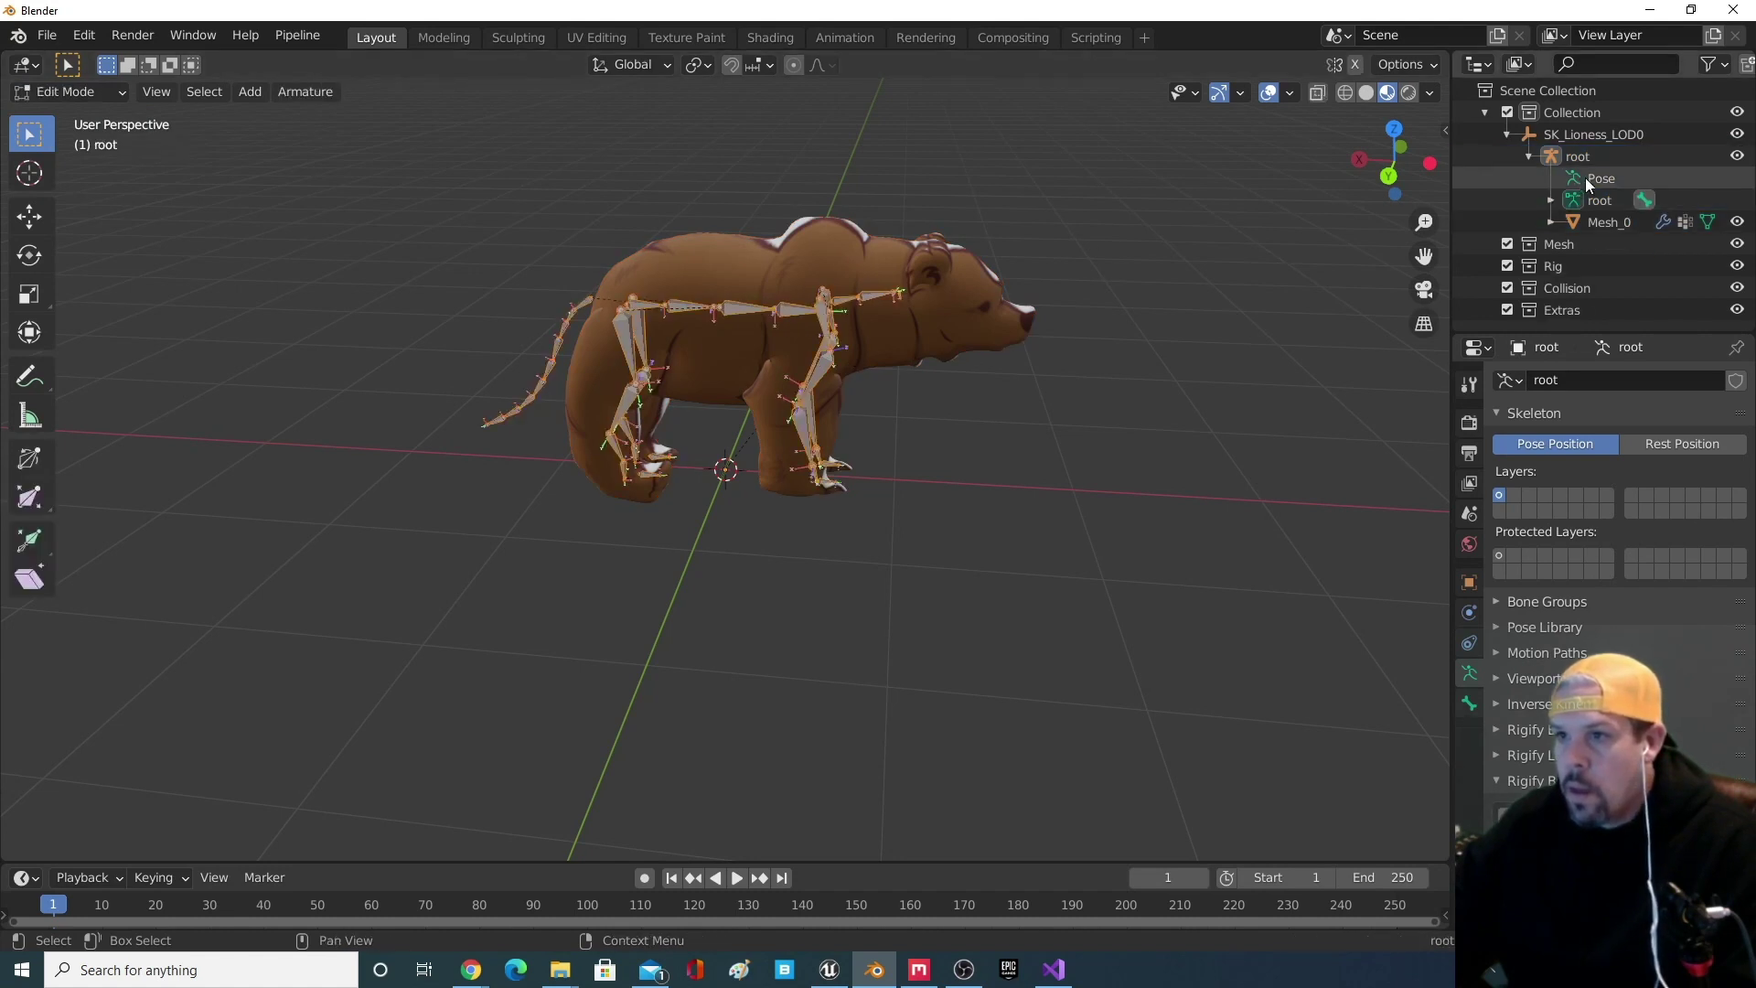
pyautogui.click(812, 381)
pyautogui.press('r')
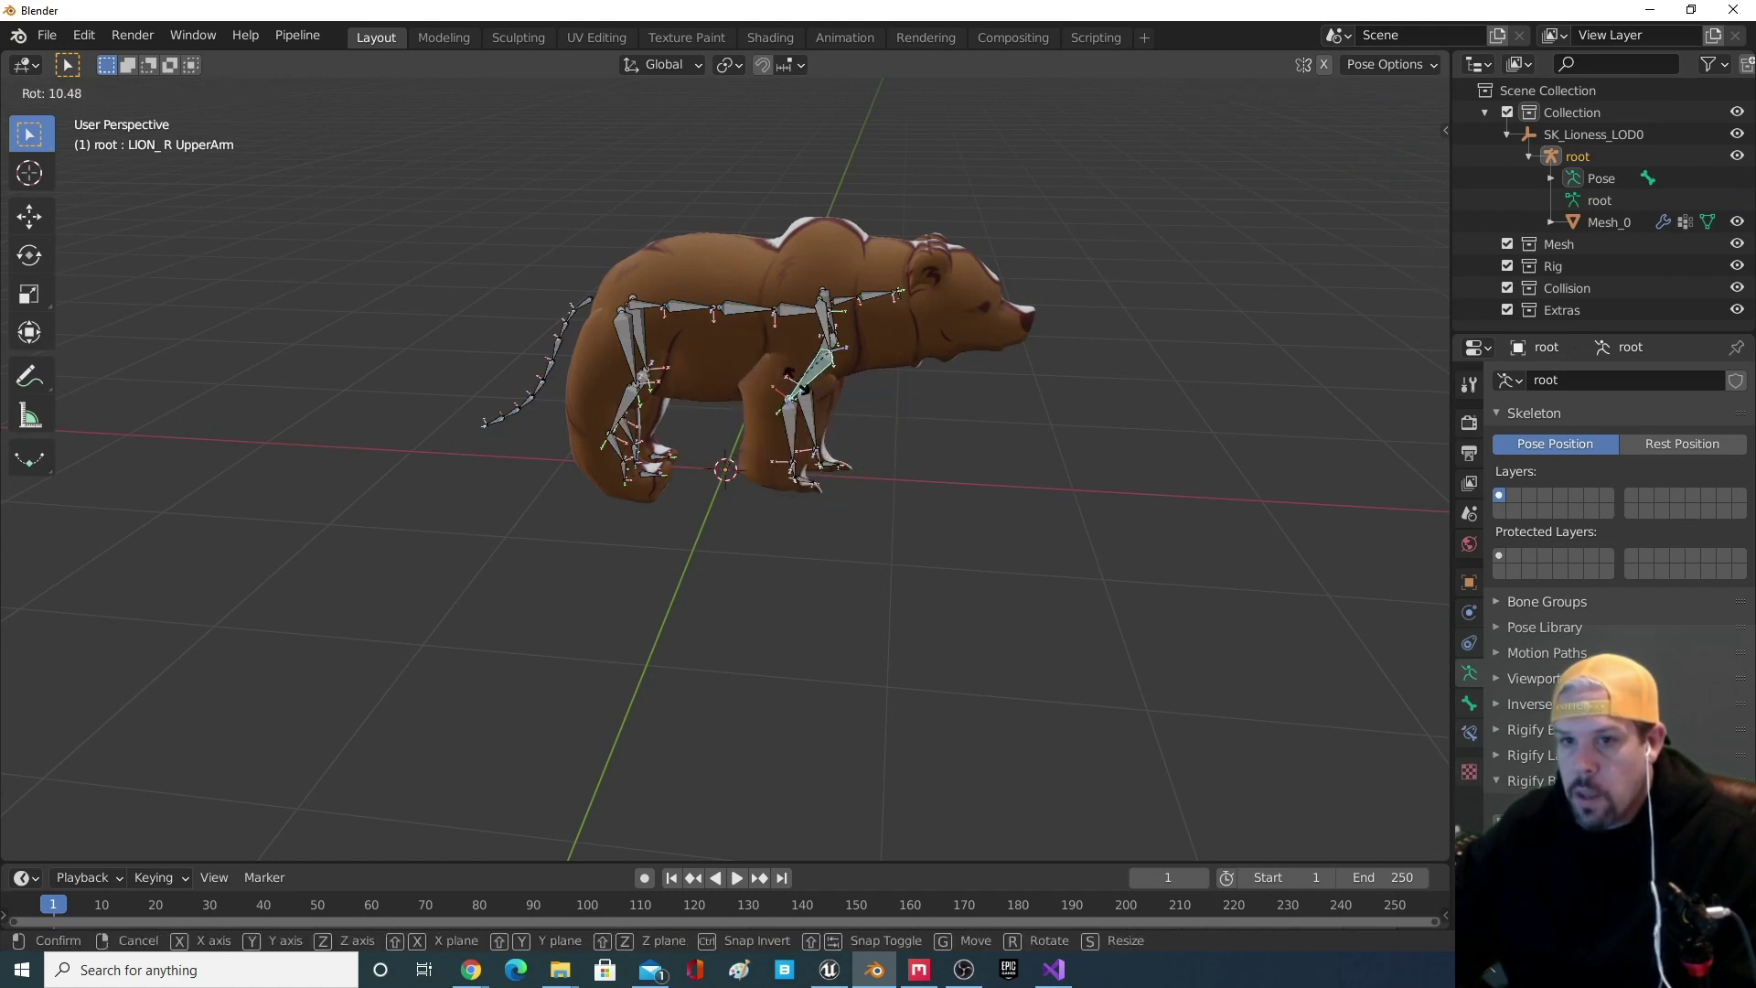
pyautogui.click(817, 331)
pyautogui.click(828, 322)
pyautogui.press('r')
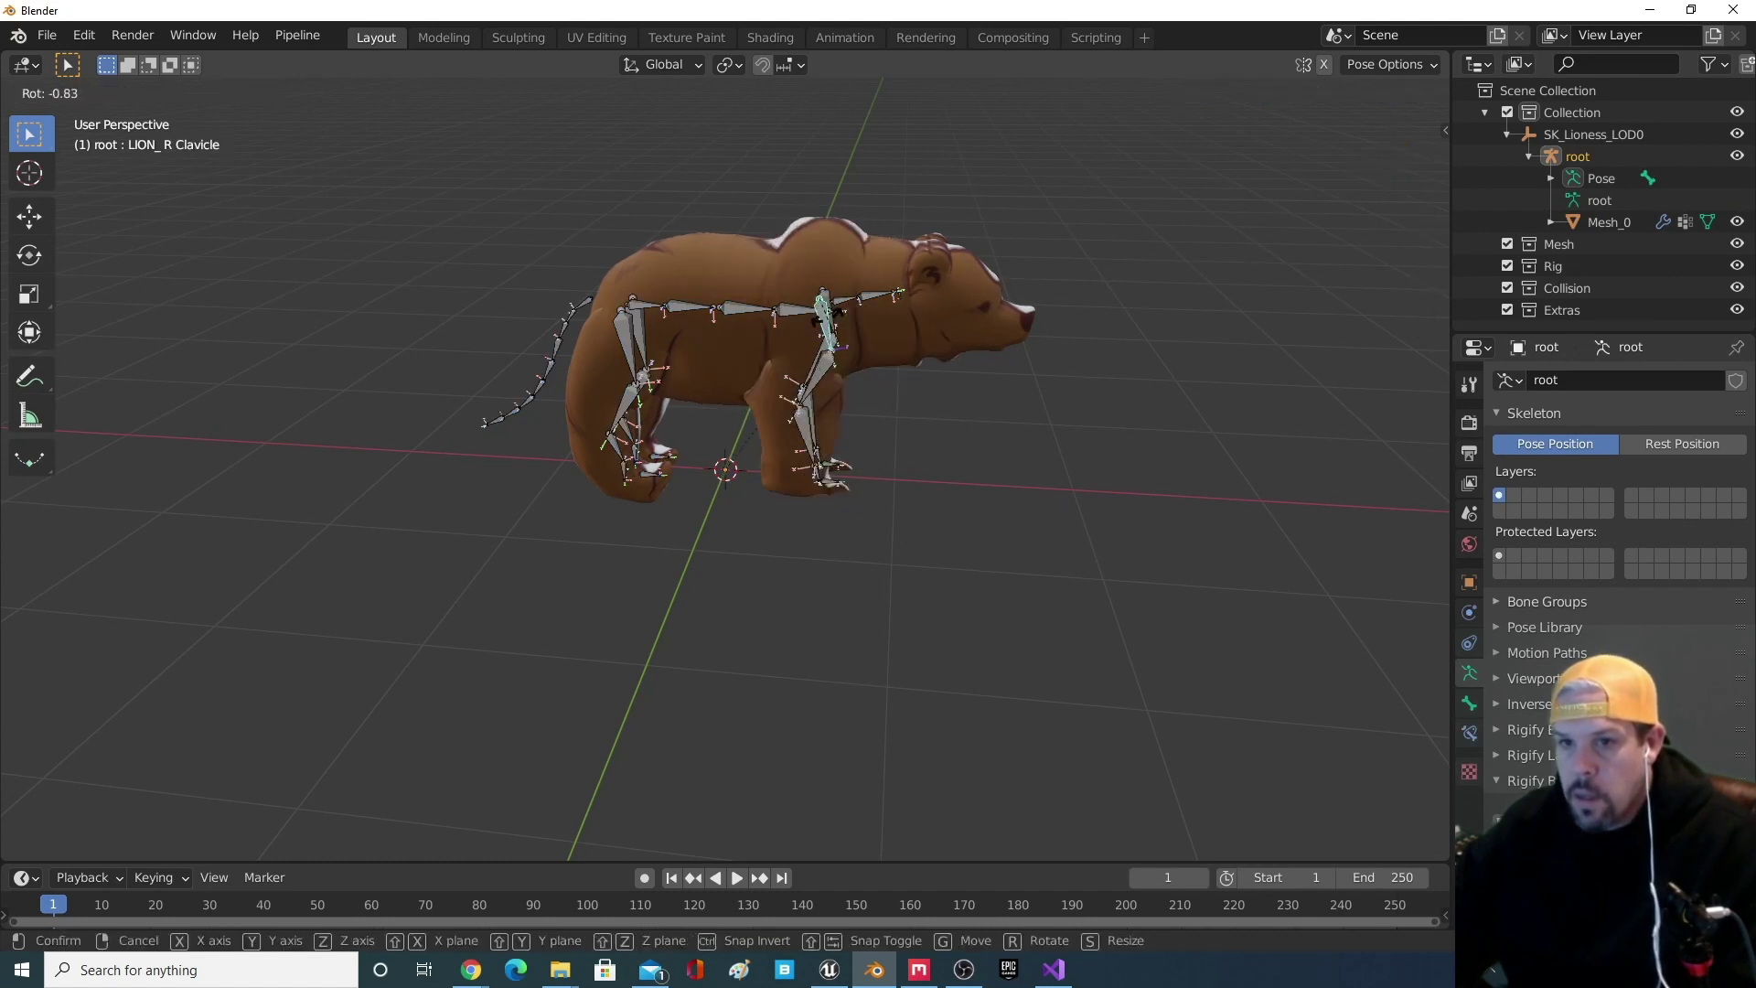
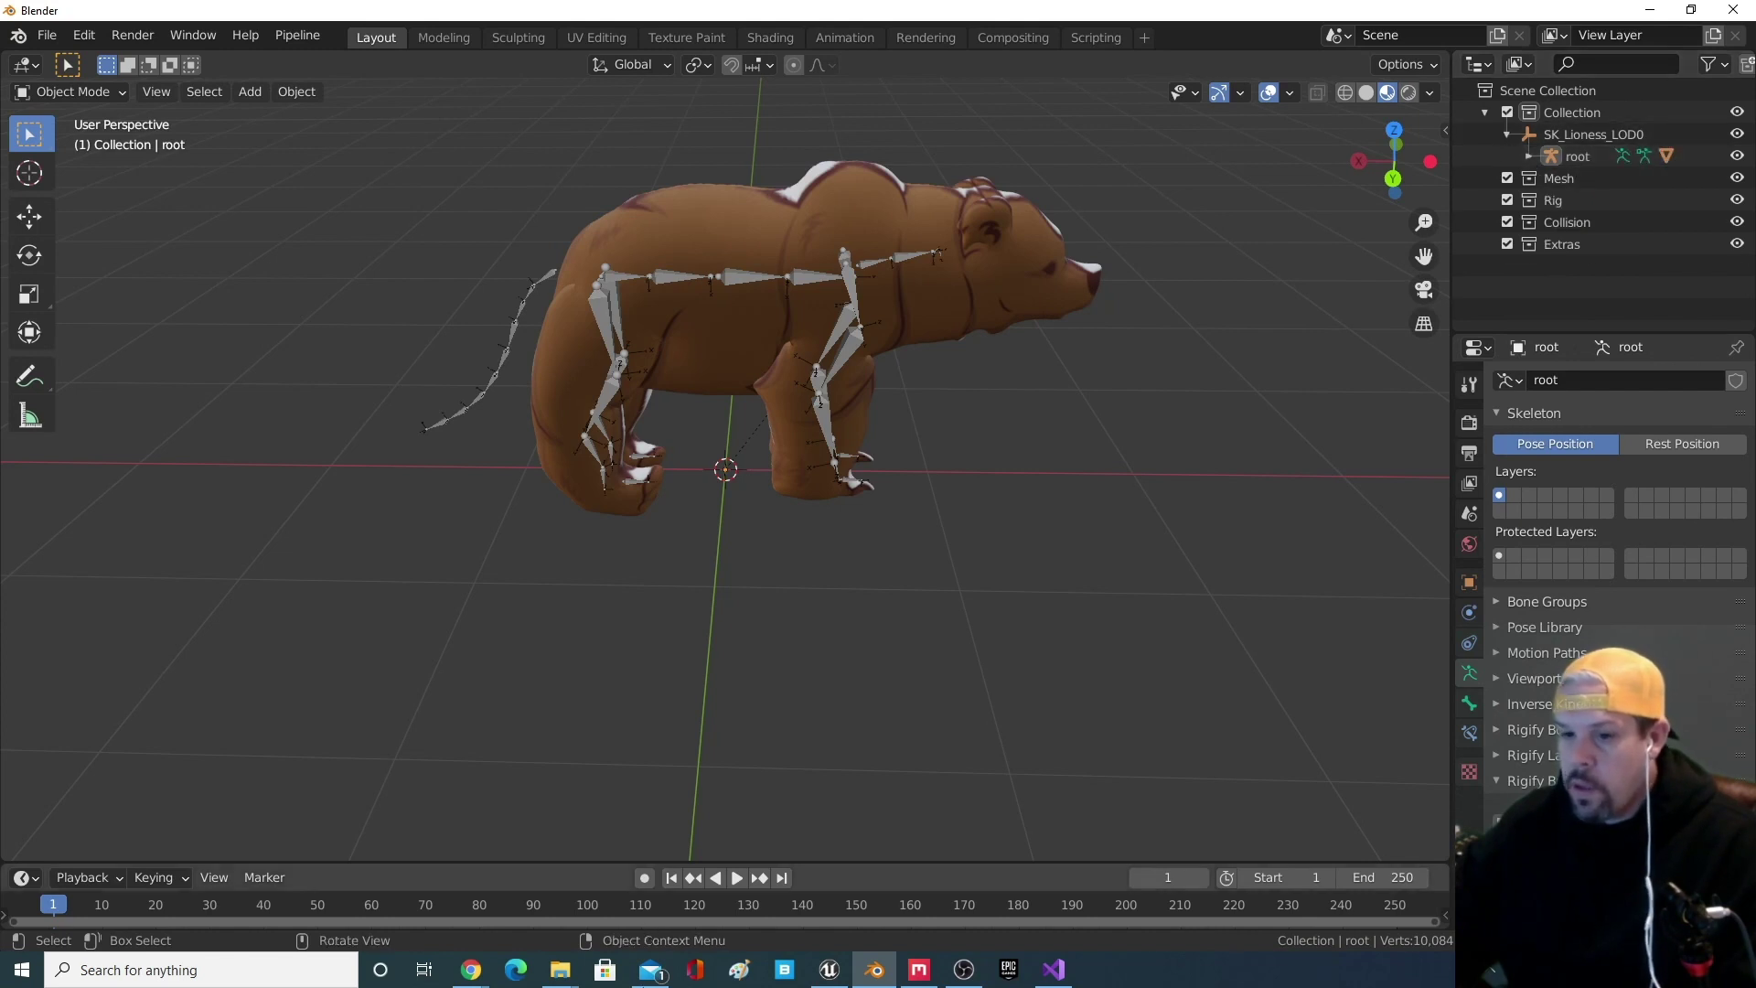
# - Switch to Unreal Engine, examine the bone hierarchy under root in the SK_Lion_LOD0_Skeleton asset, and return to Blender
pyautogui.click(843, 973)
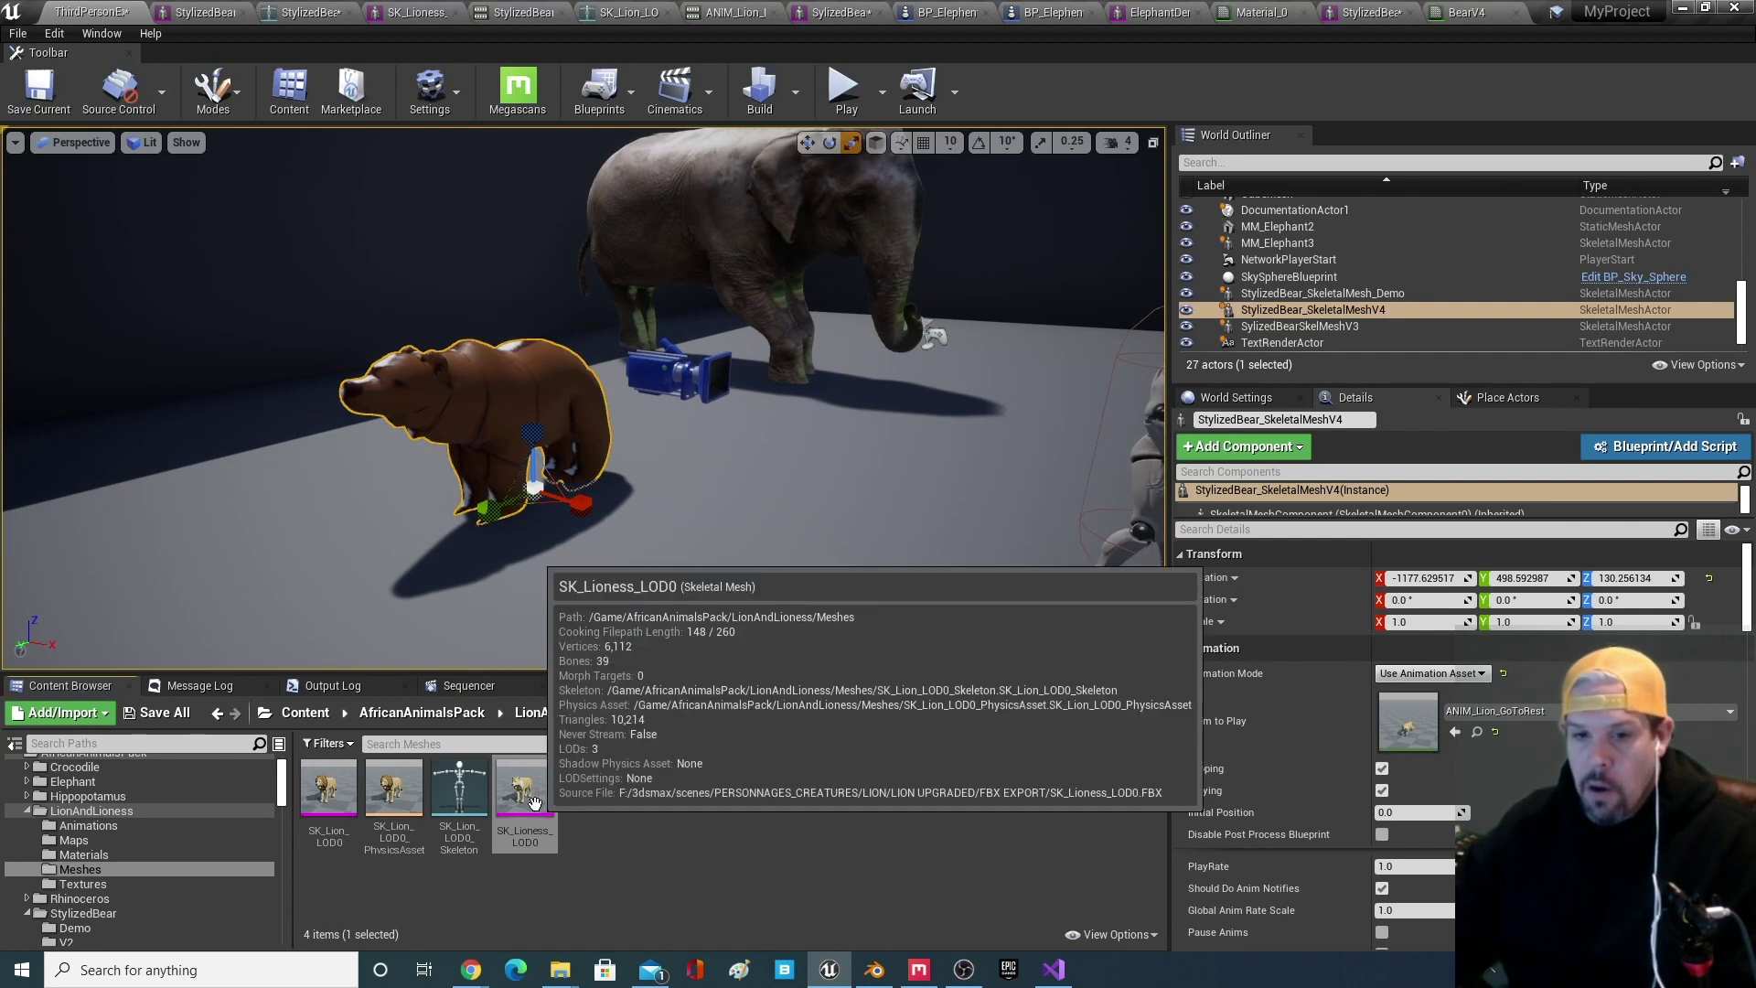
pyautogui.click(467, 811)
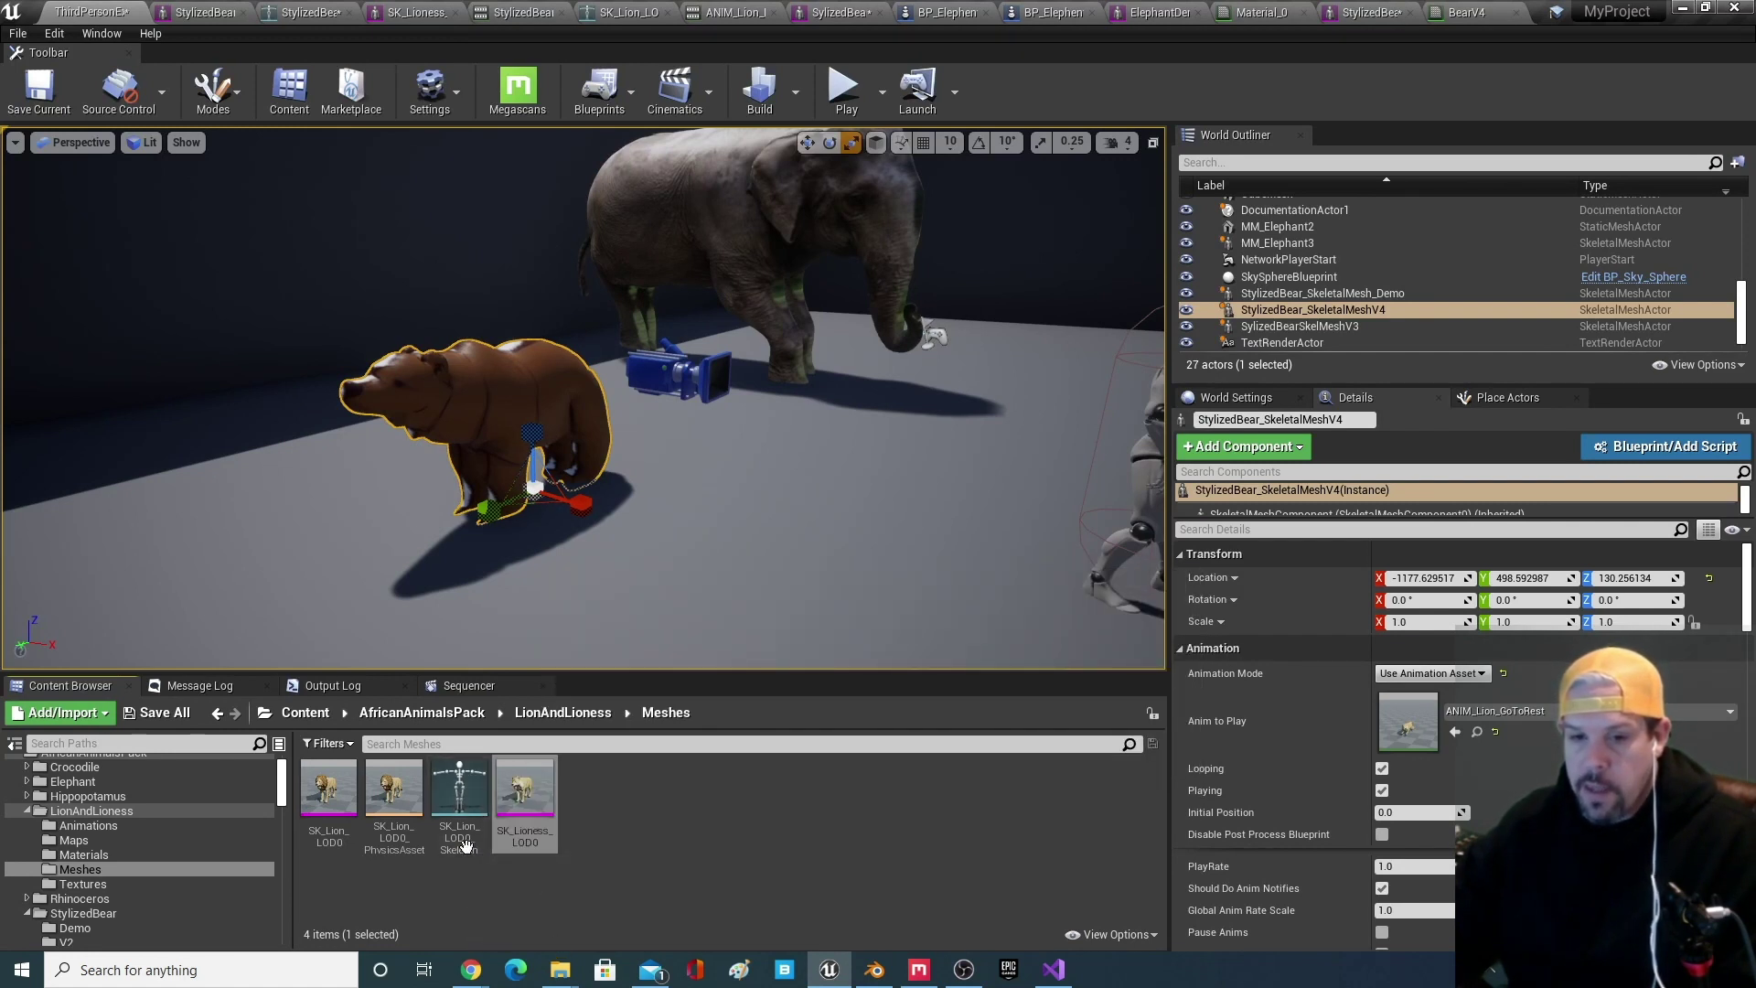
pyautogui.doubleClick(471, 805)
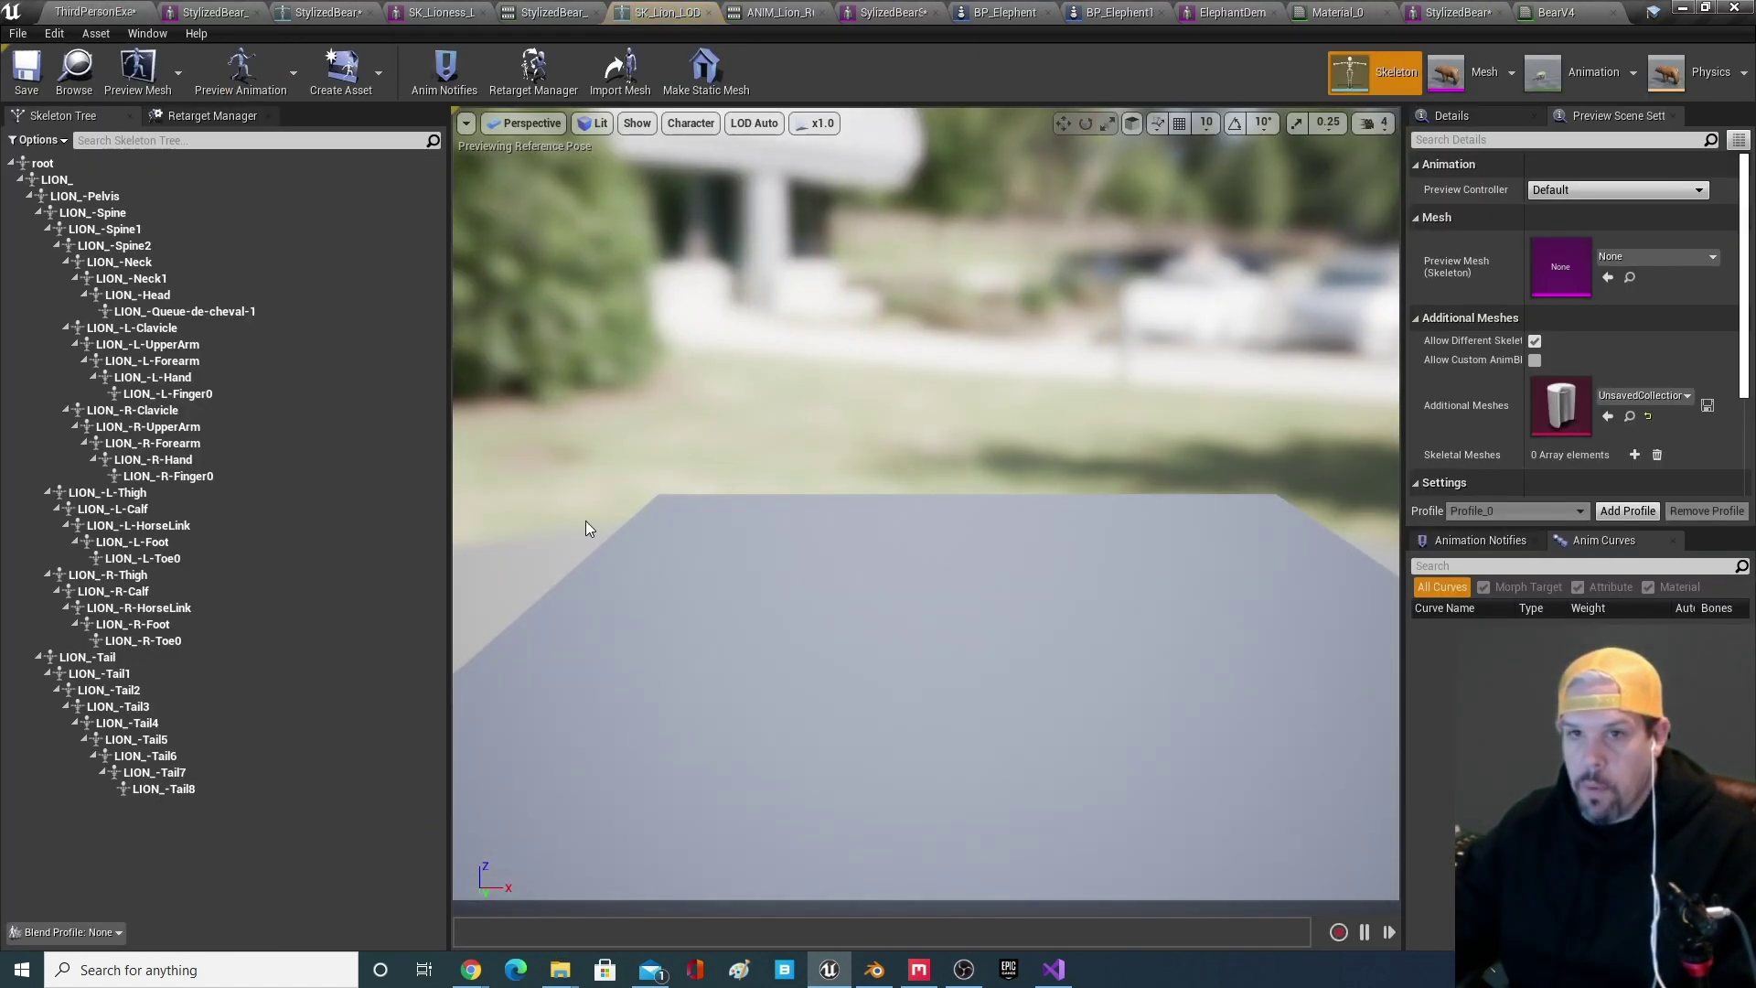
pyautogui.click(20, 180)
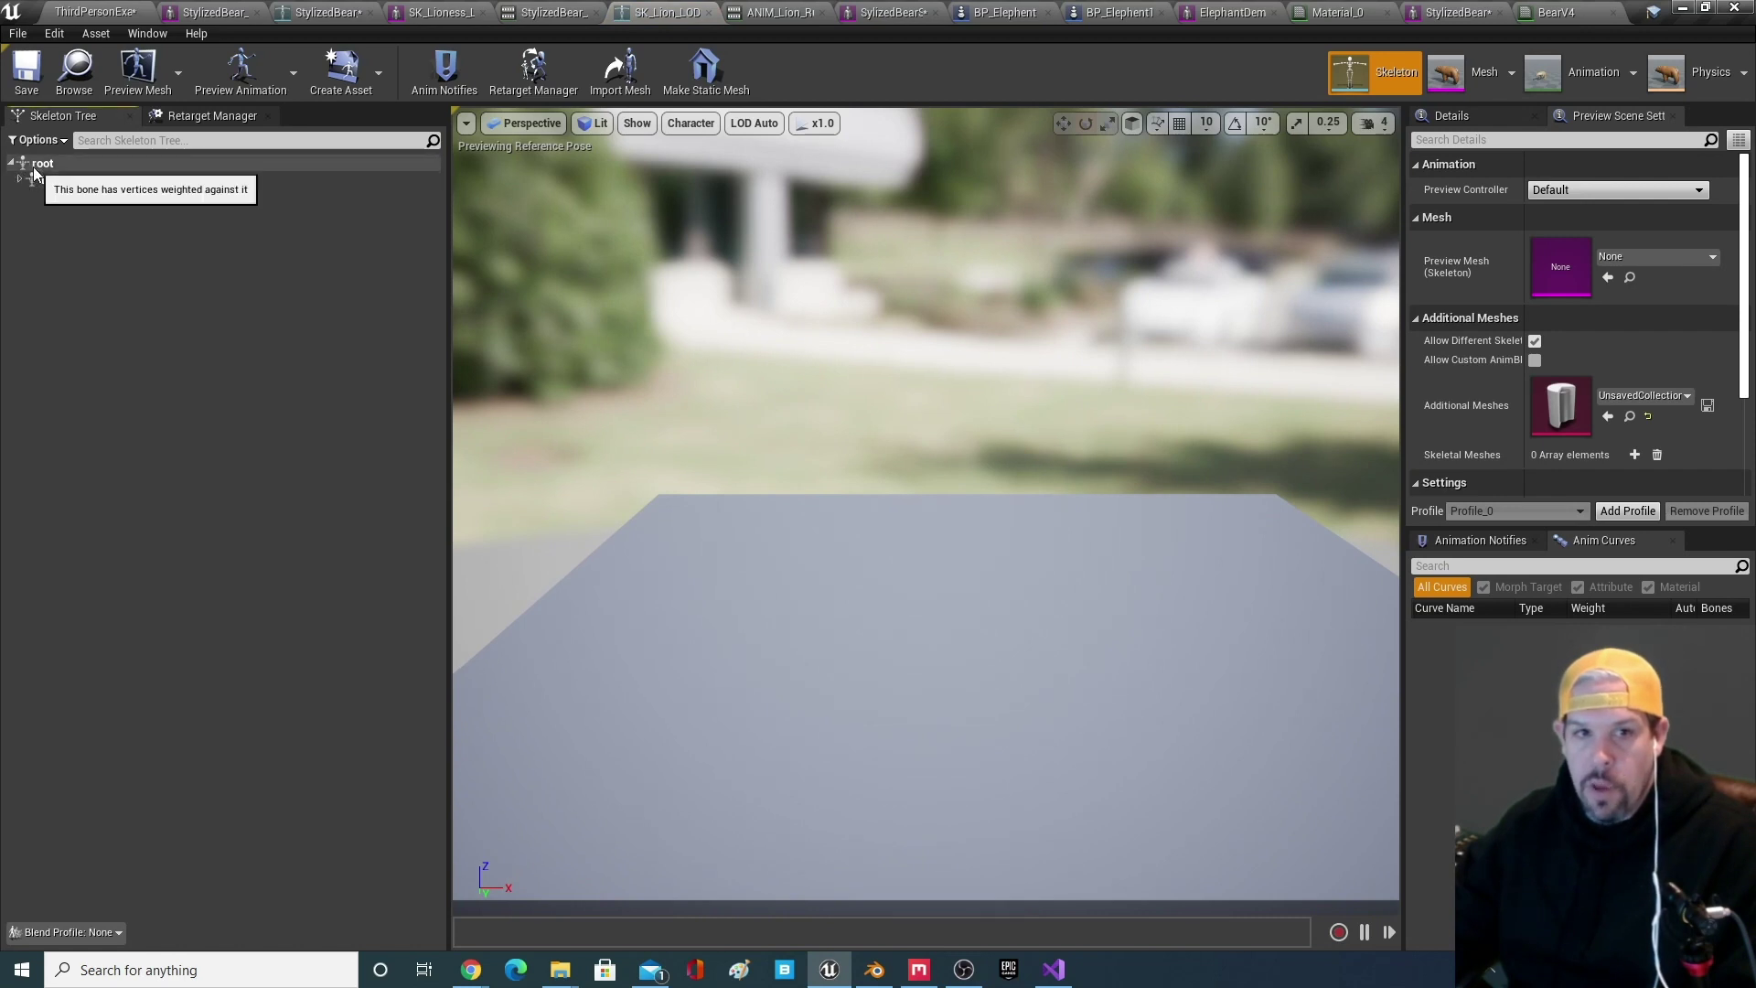
pyautogui.keyDown('shift'); pyautogui.click(20, 180); pyautogui.keyUp('shift')
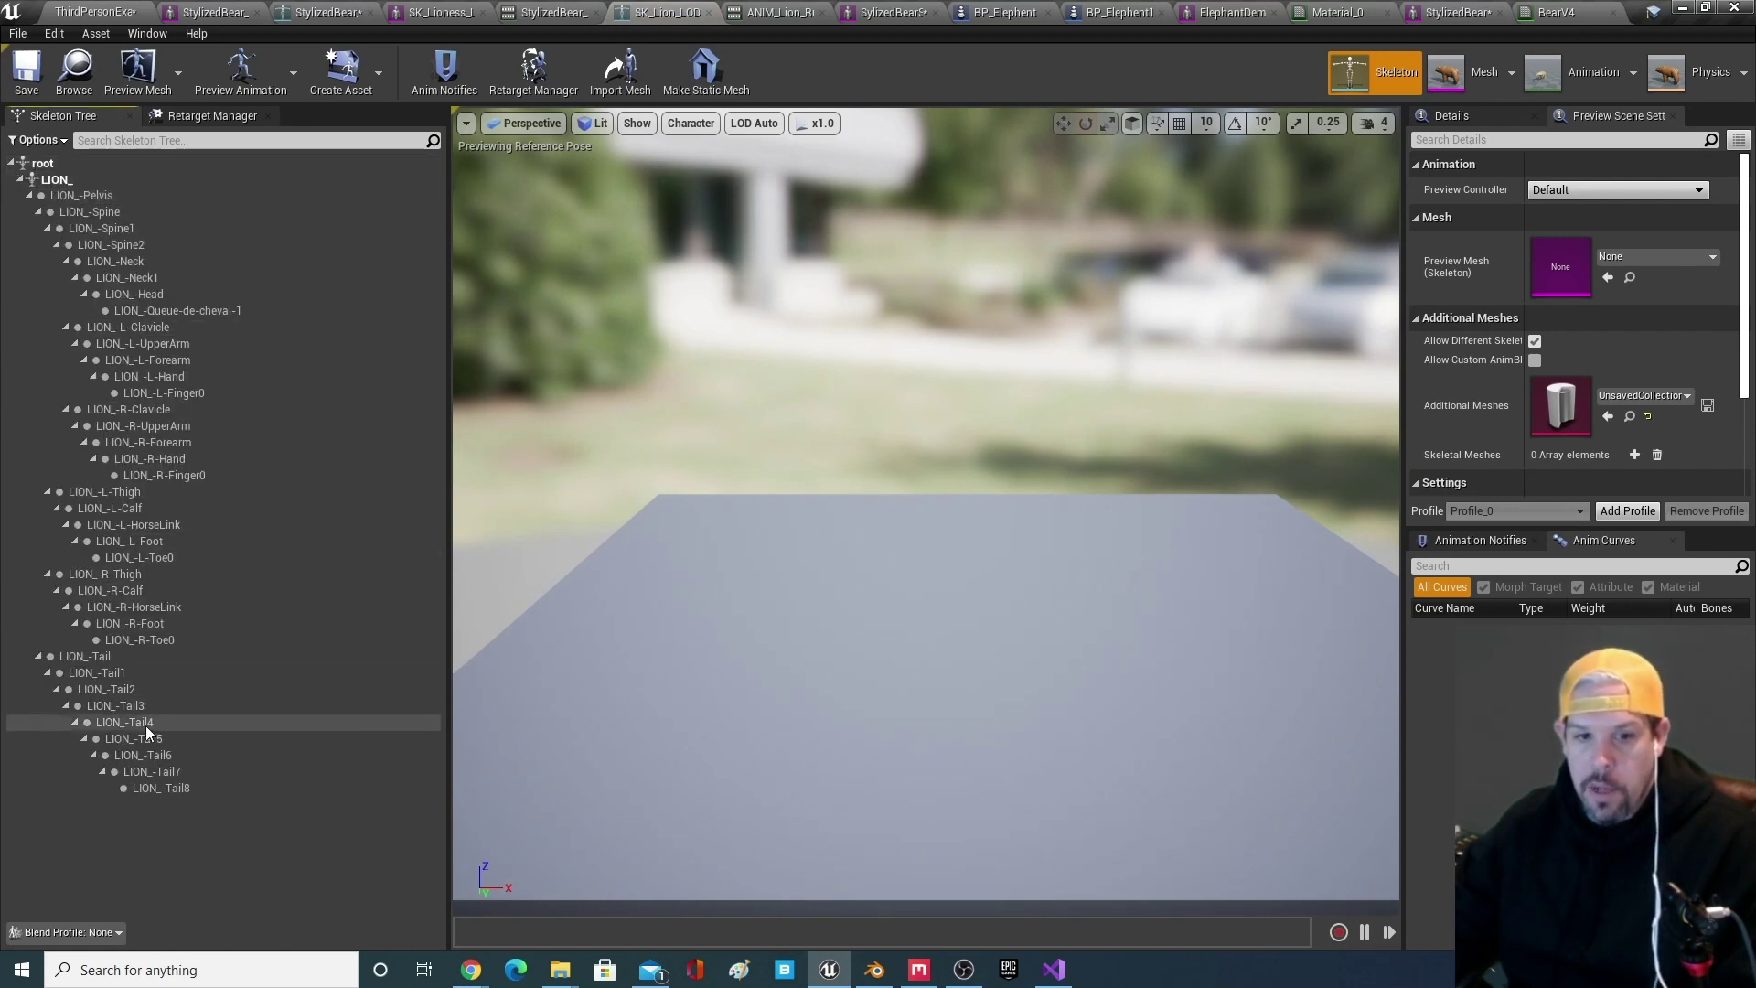
pyautogui.click(1681, 8)
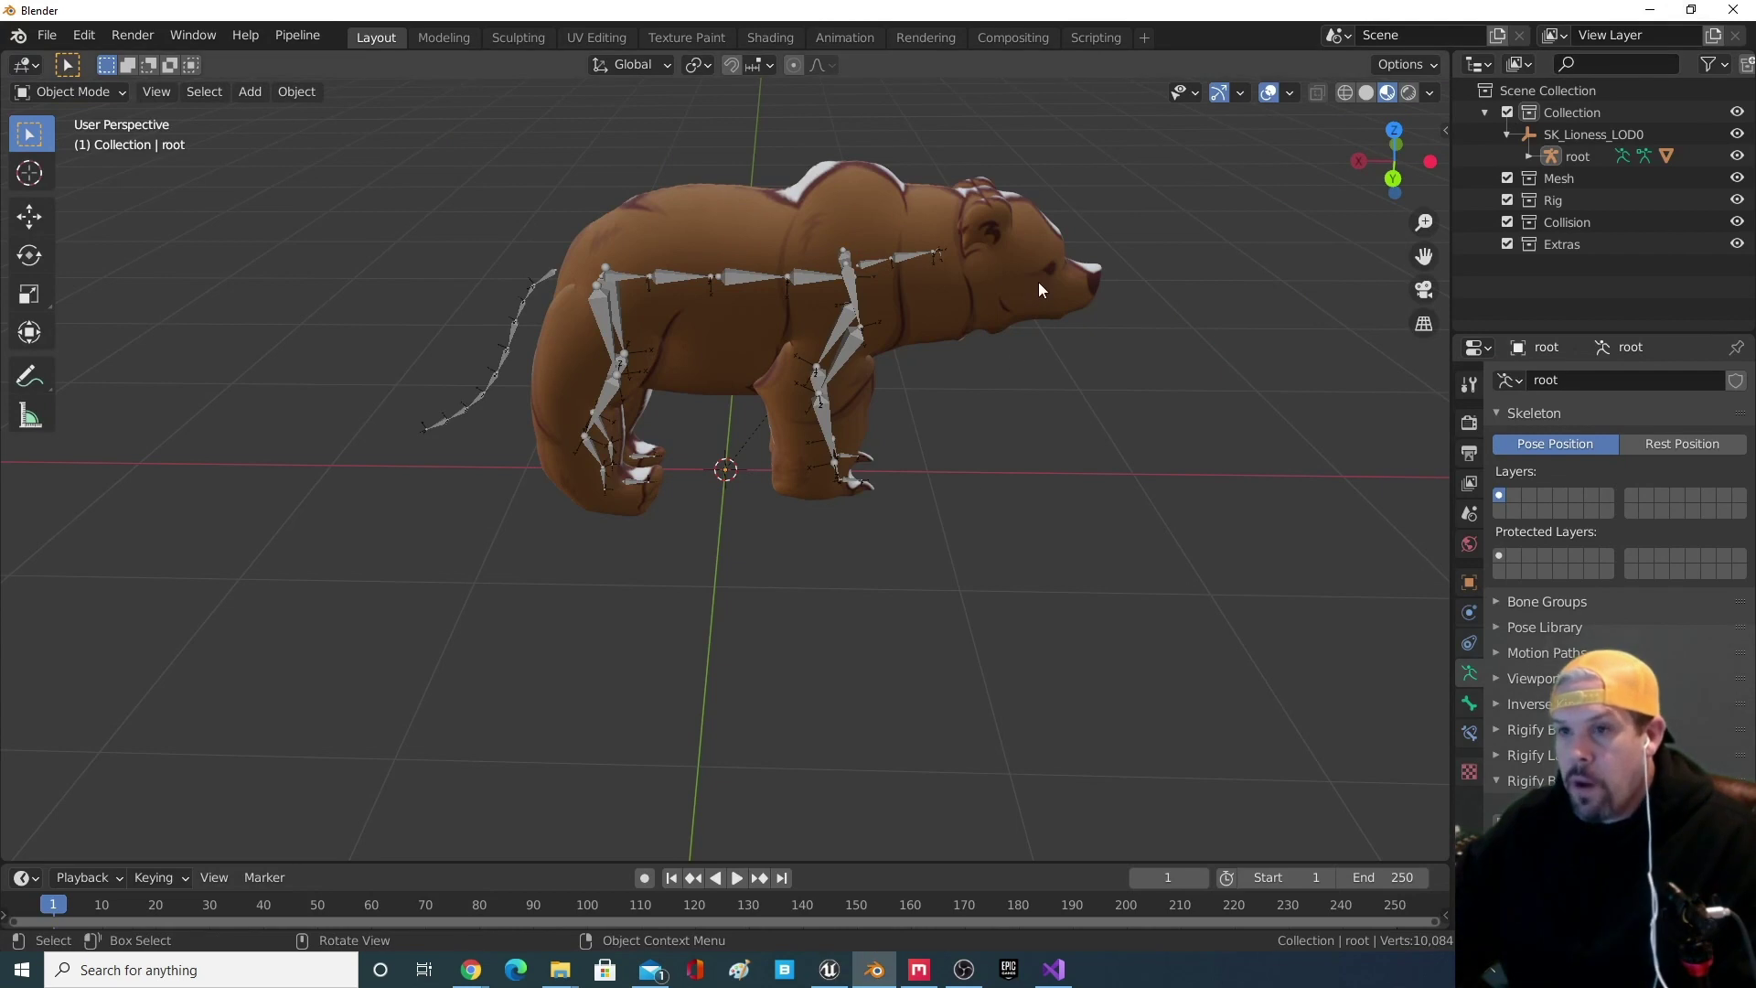
# - Delete the SK_Lioness_LOD0 empty above the root armature, check the bear's scale, and undo the deletion
pyautogui.scroll(1, 1039, 295)
pyautogui.scroll(-2, 991, 296)
pyautogui.scroll(1, 989, 296)
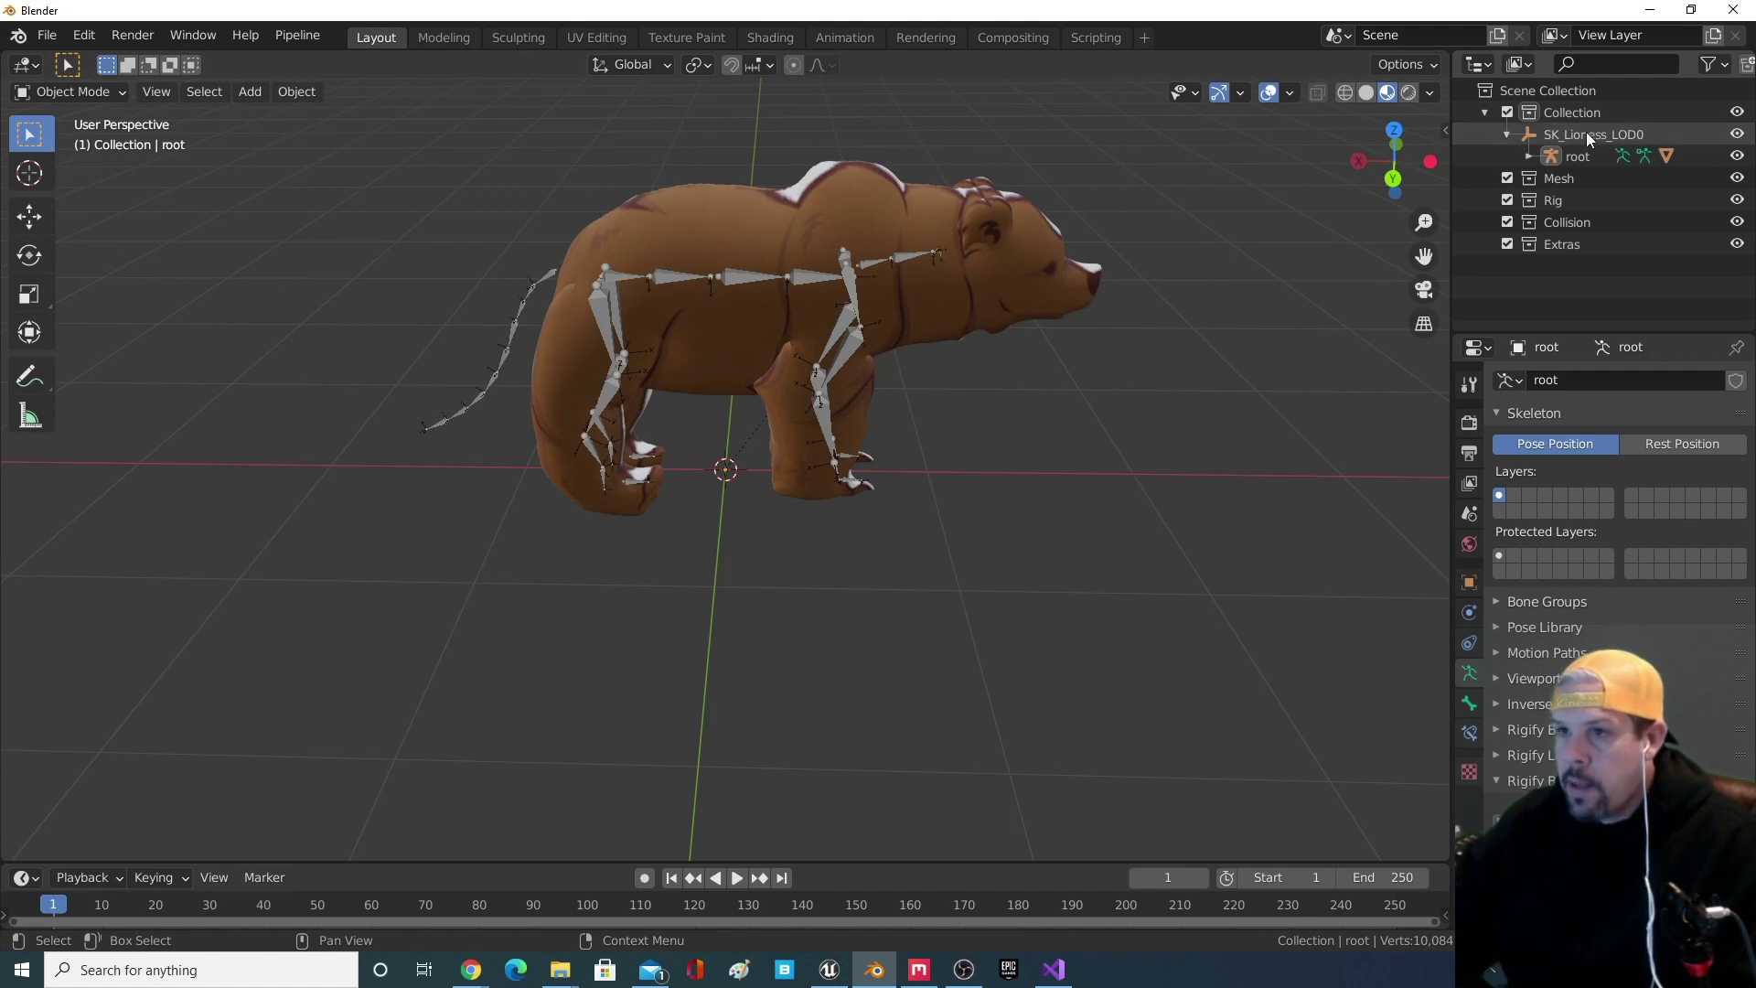
pyautogui.scroll(-1, 1130, 392)
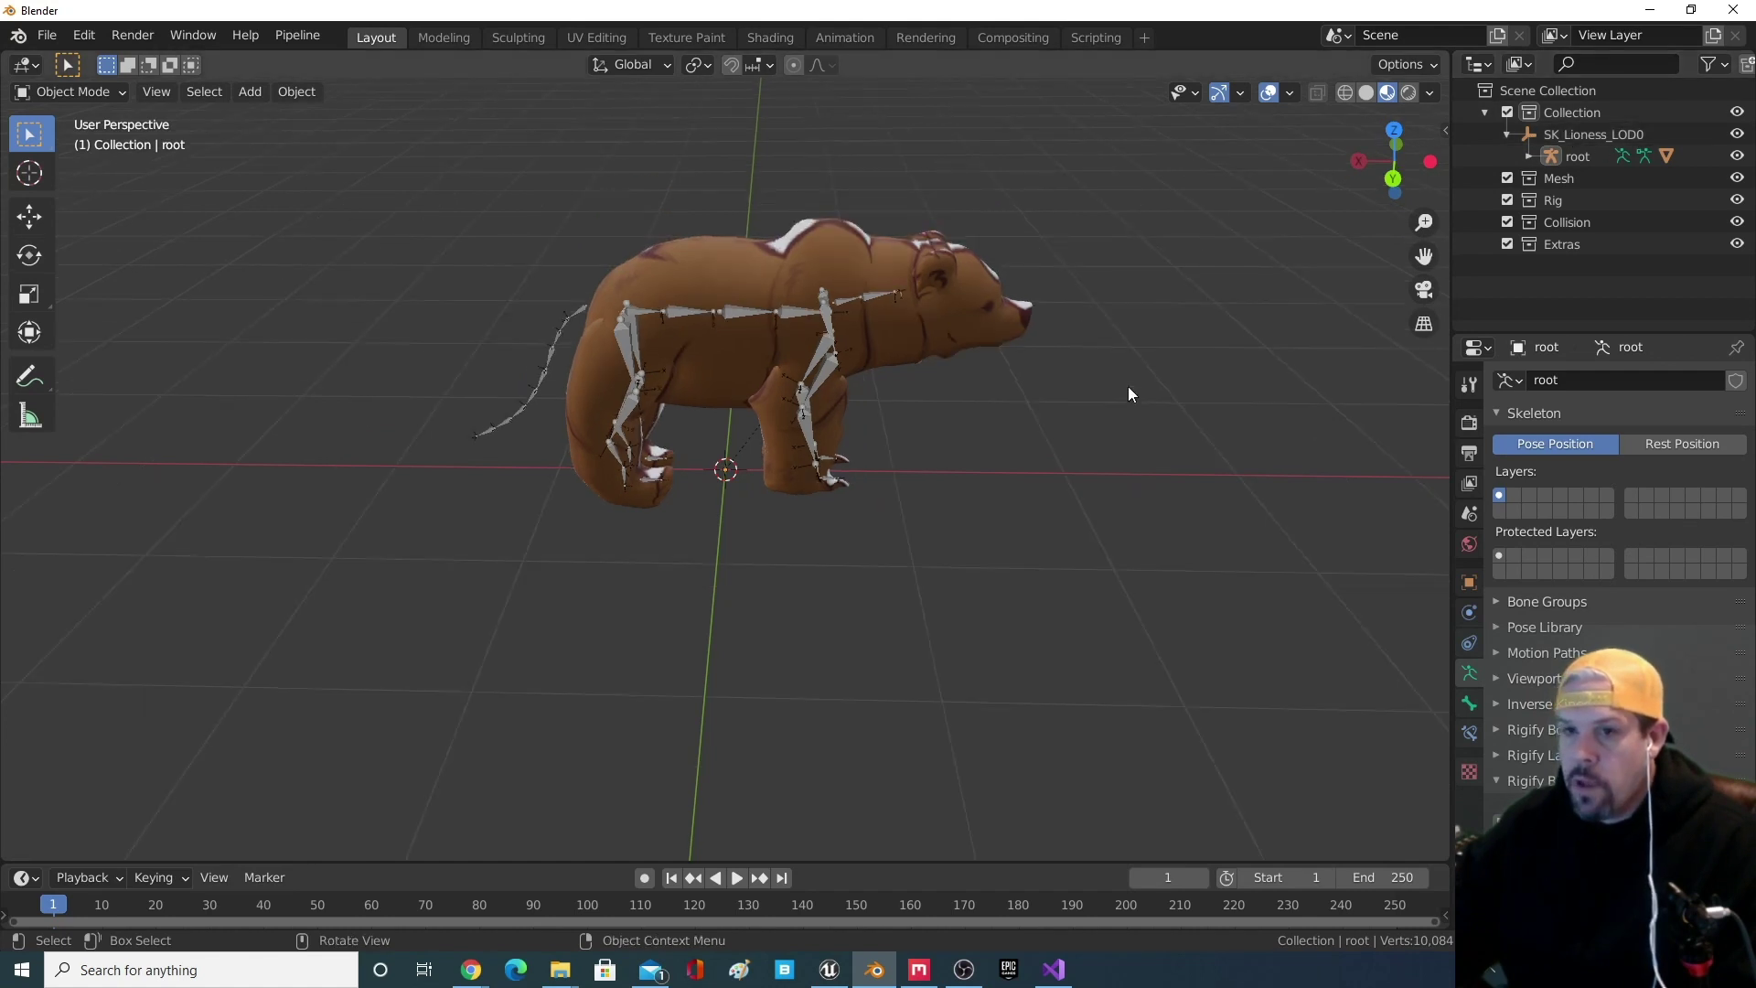
pyautogui.click(1558, 137)
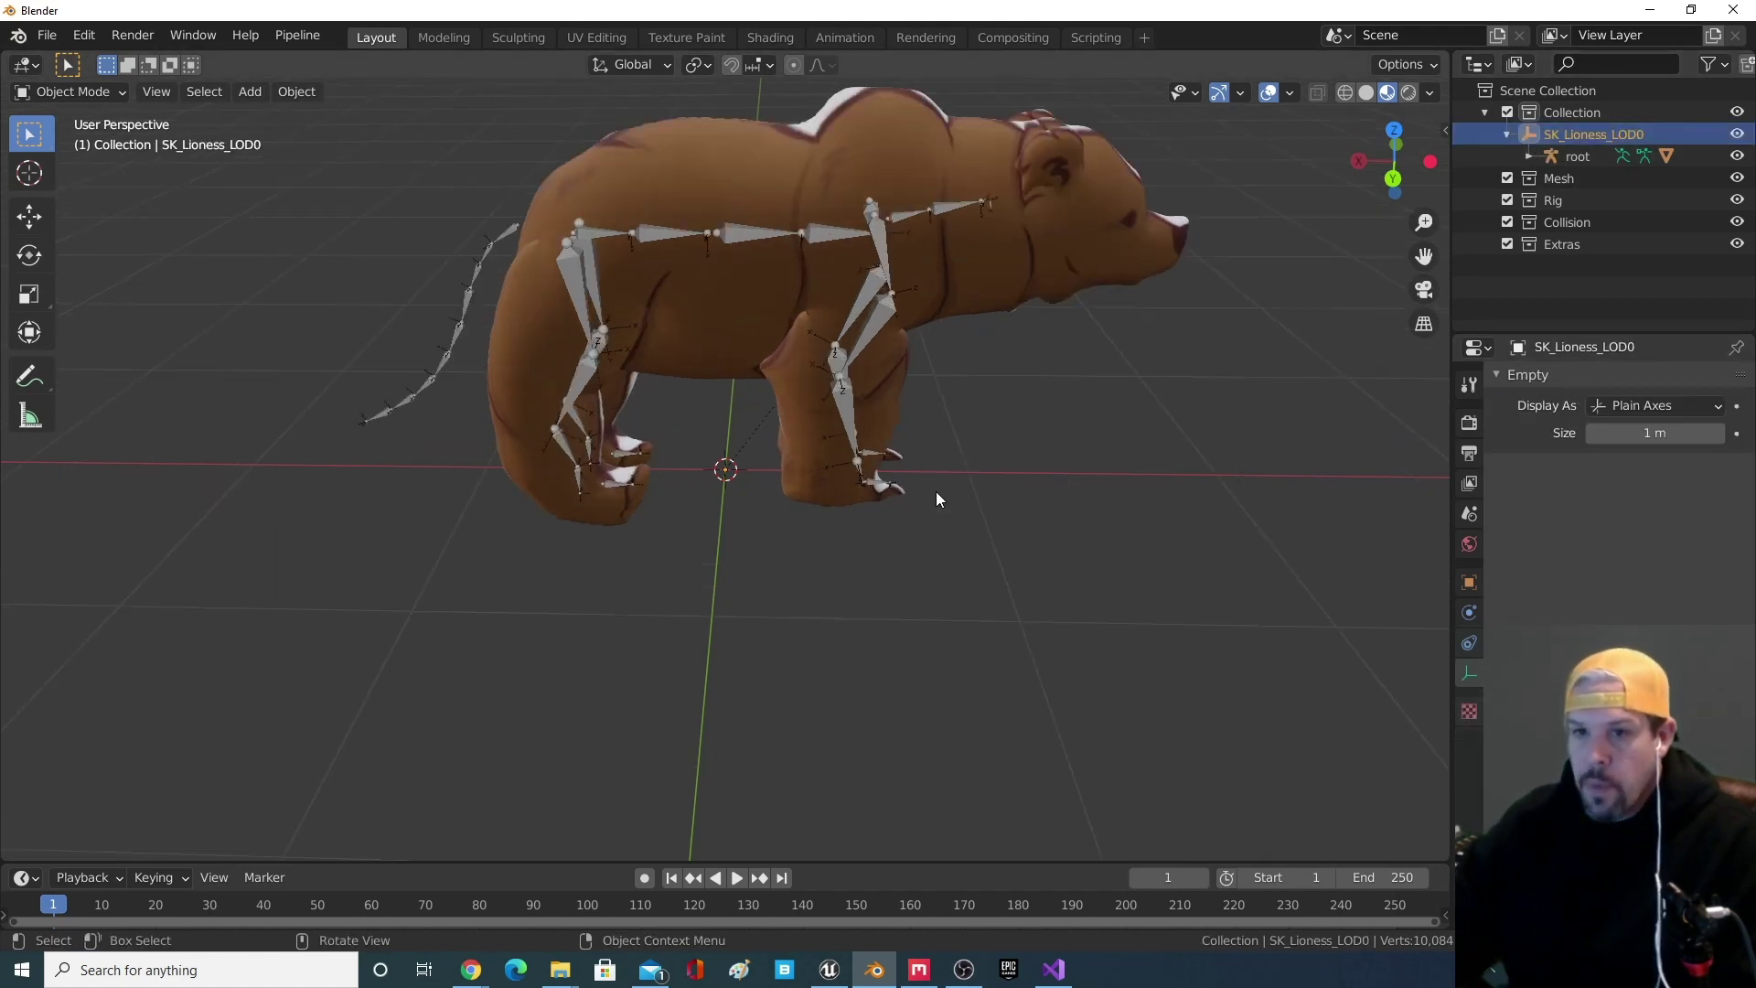
pyautogui.rightClick(960, 453)
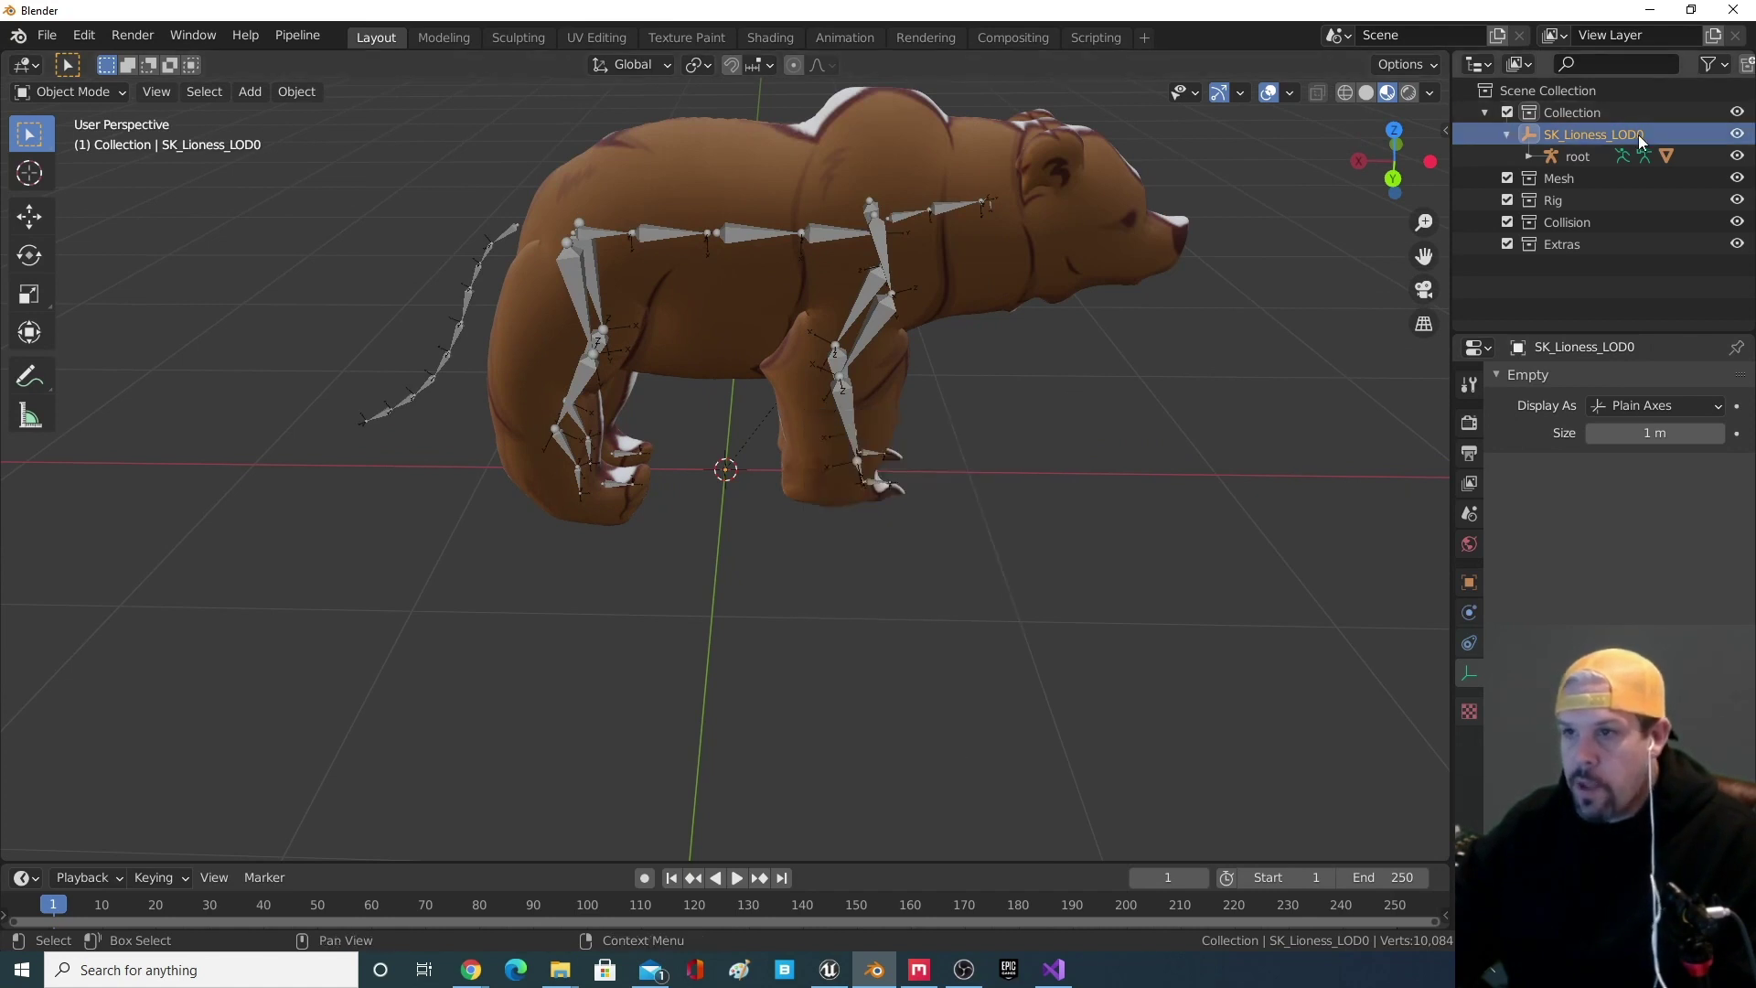
pyautogui.scroll(-3, 914, 396)
pyautogui.scroll(2, 914, 396)
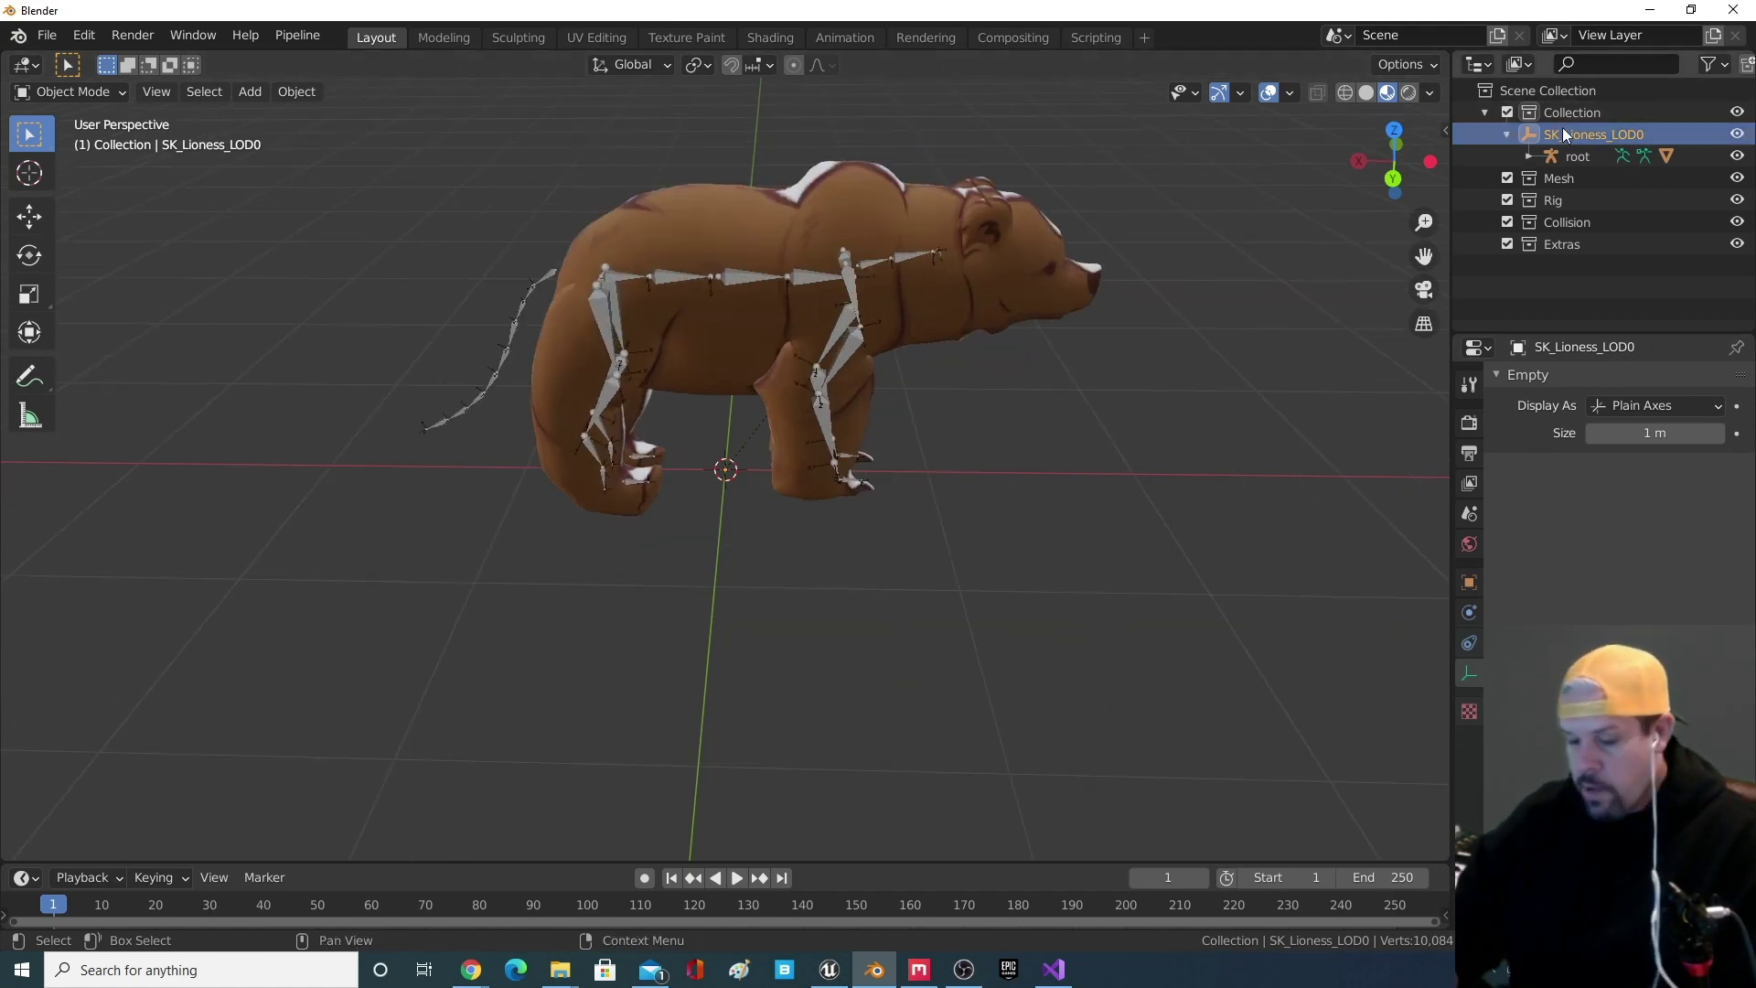
pyautogui.press('x')
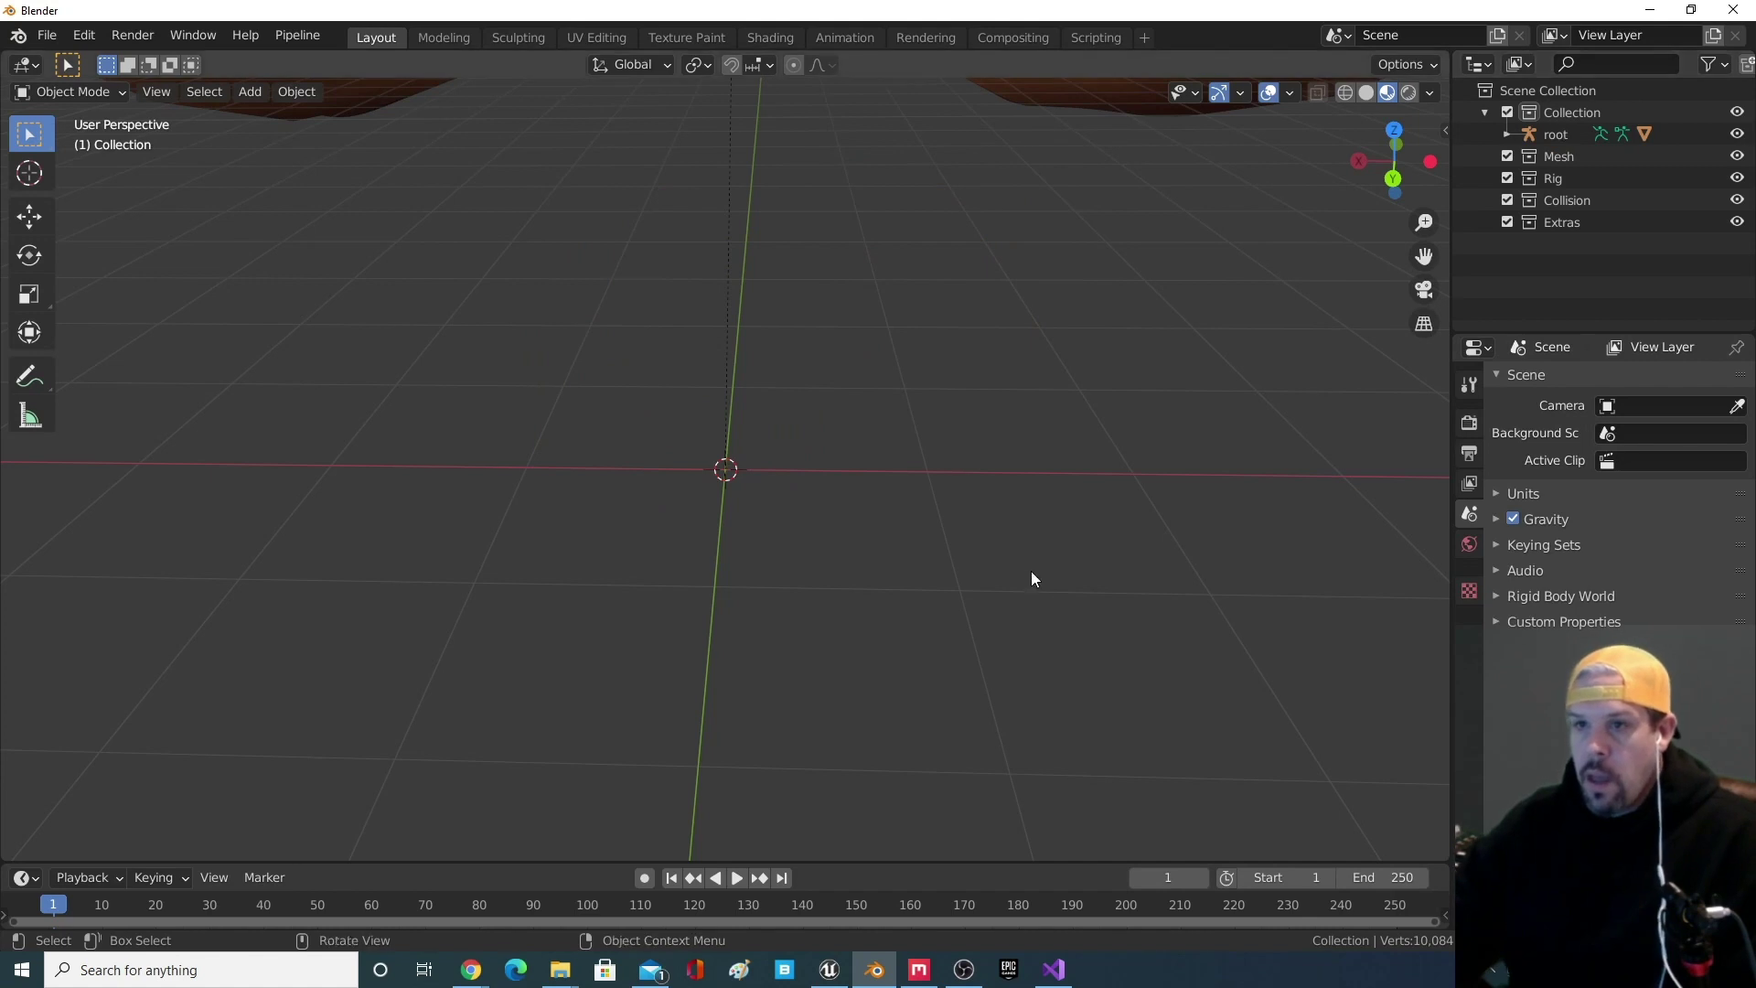
pyautogui.scroll(-5, 962, 501)
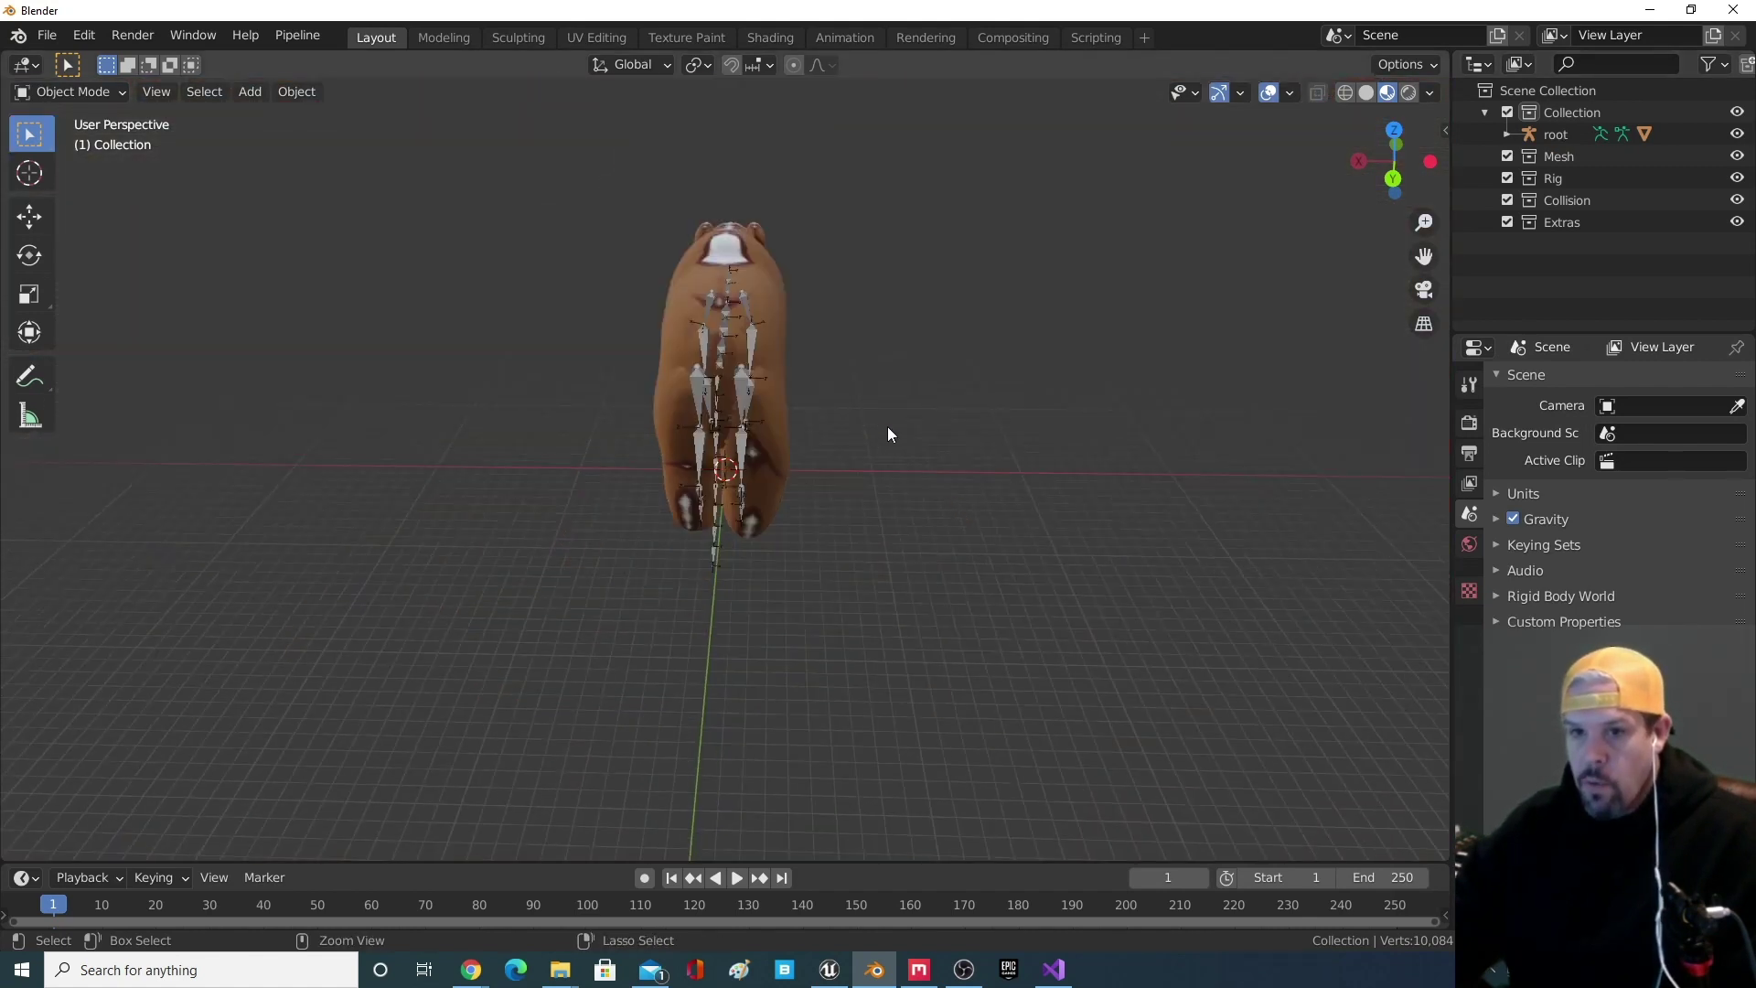
pyautogui.hotkey('ctrl', 'z')
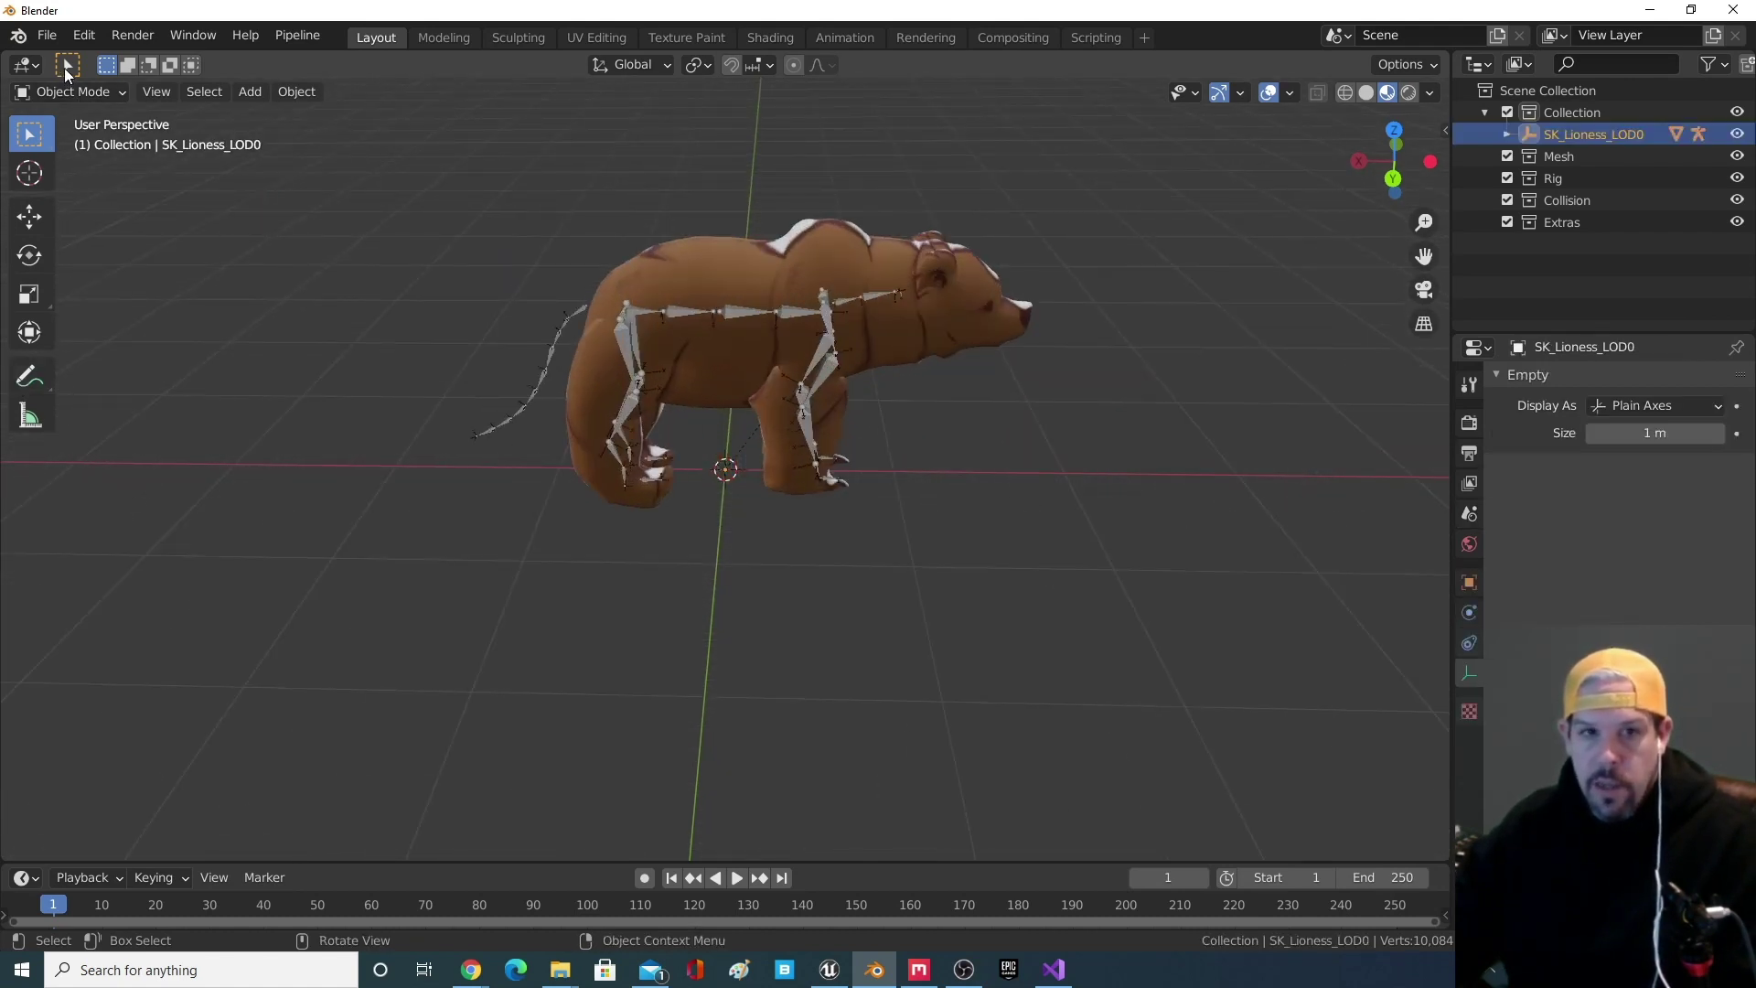
# - Measure the bear's height and body length with the Measure tool
pyautogui.click(30, 416)
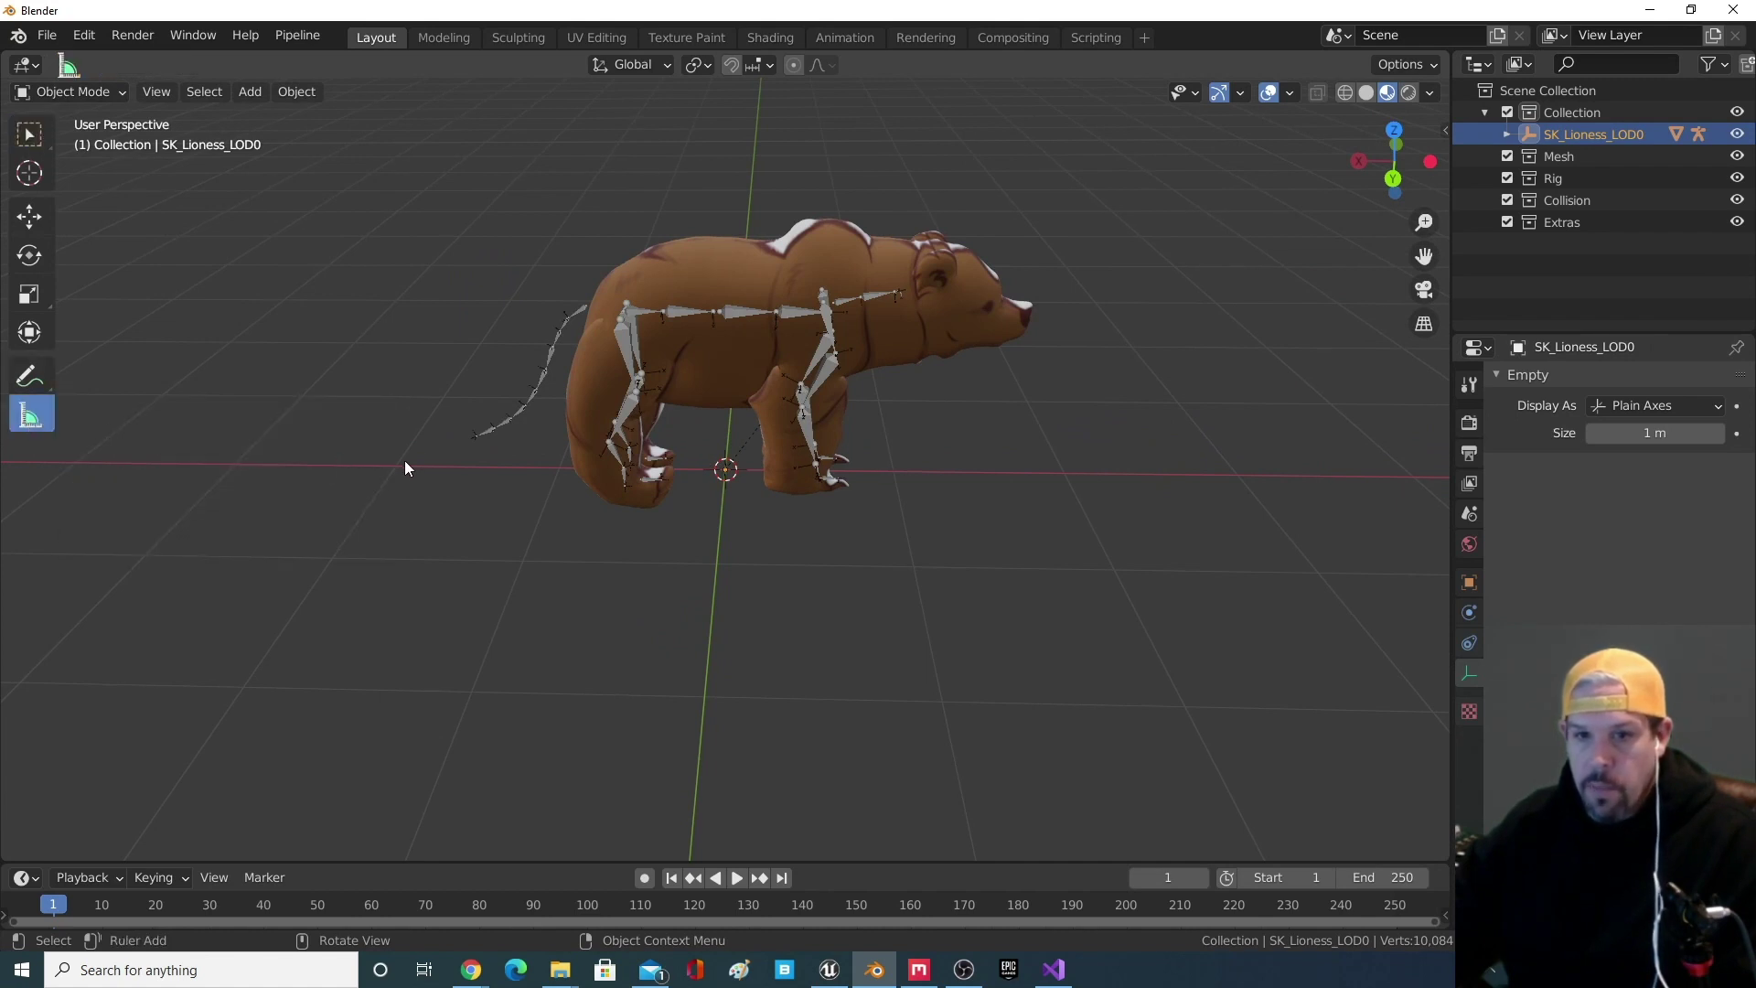
pyautogui.moveTo(700, 474); pyautogui.dragTo(705, 240)
pyautogui.moveTo(424, 468); pyautogui.dragTo(995, 287)
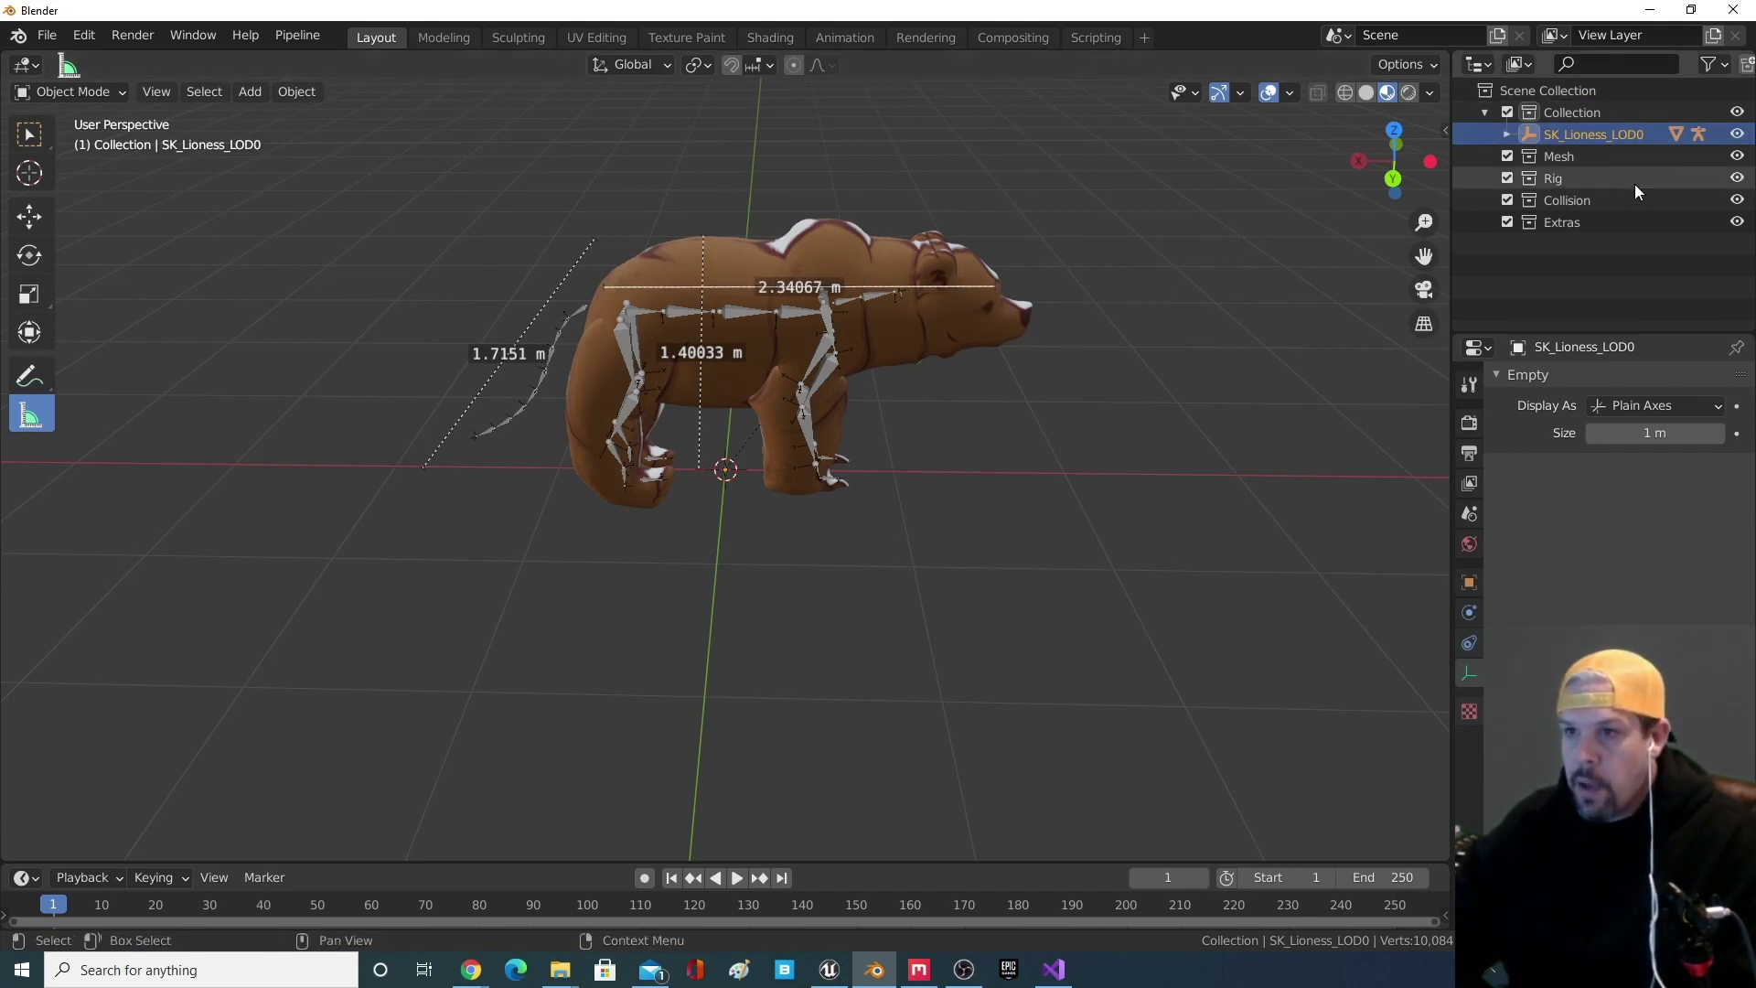
# - Delete the SK_Lioness_LOD0 empty above the root armature in the scene collection
pyautogui.click(1507, 134)
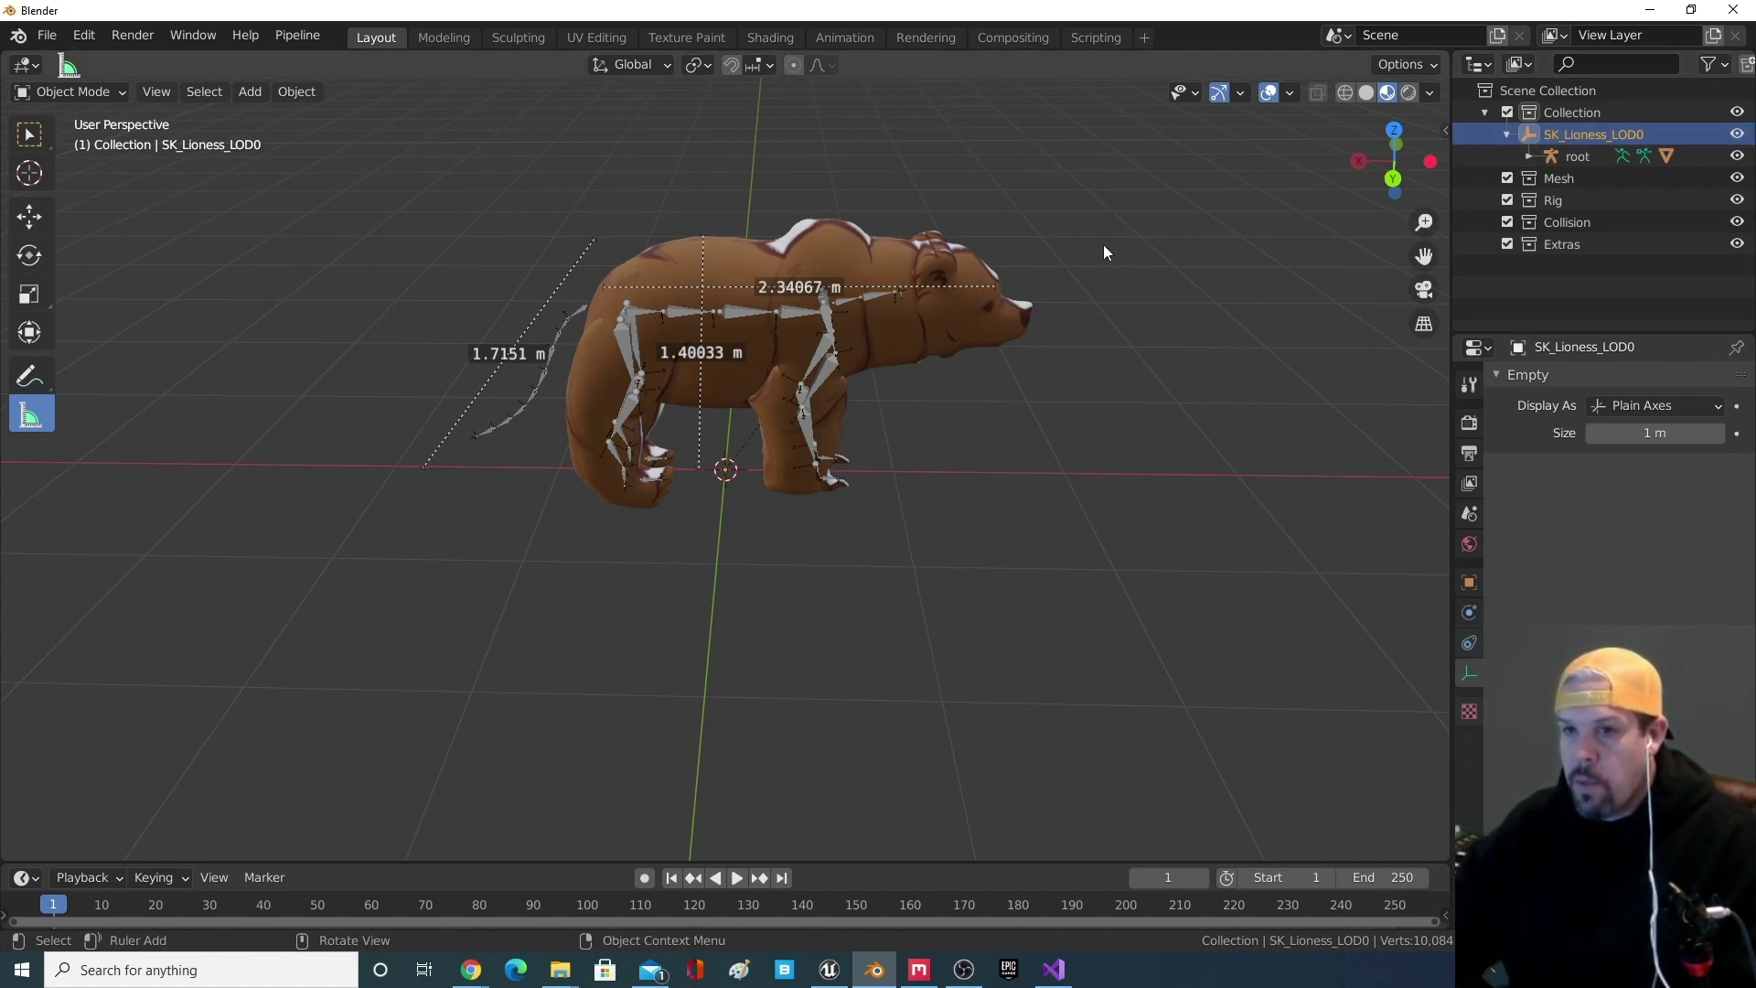
pyautogui.click(1577, 156)
pyautogui.click(1569, 137)
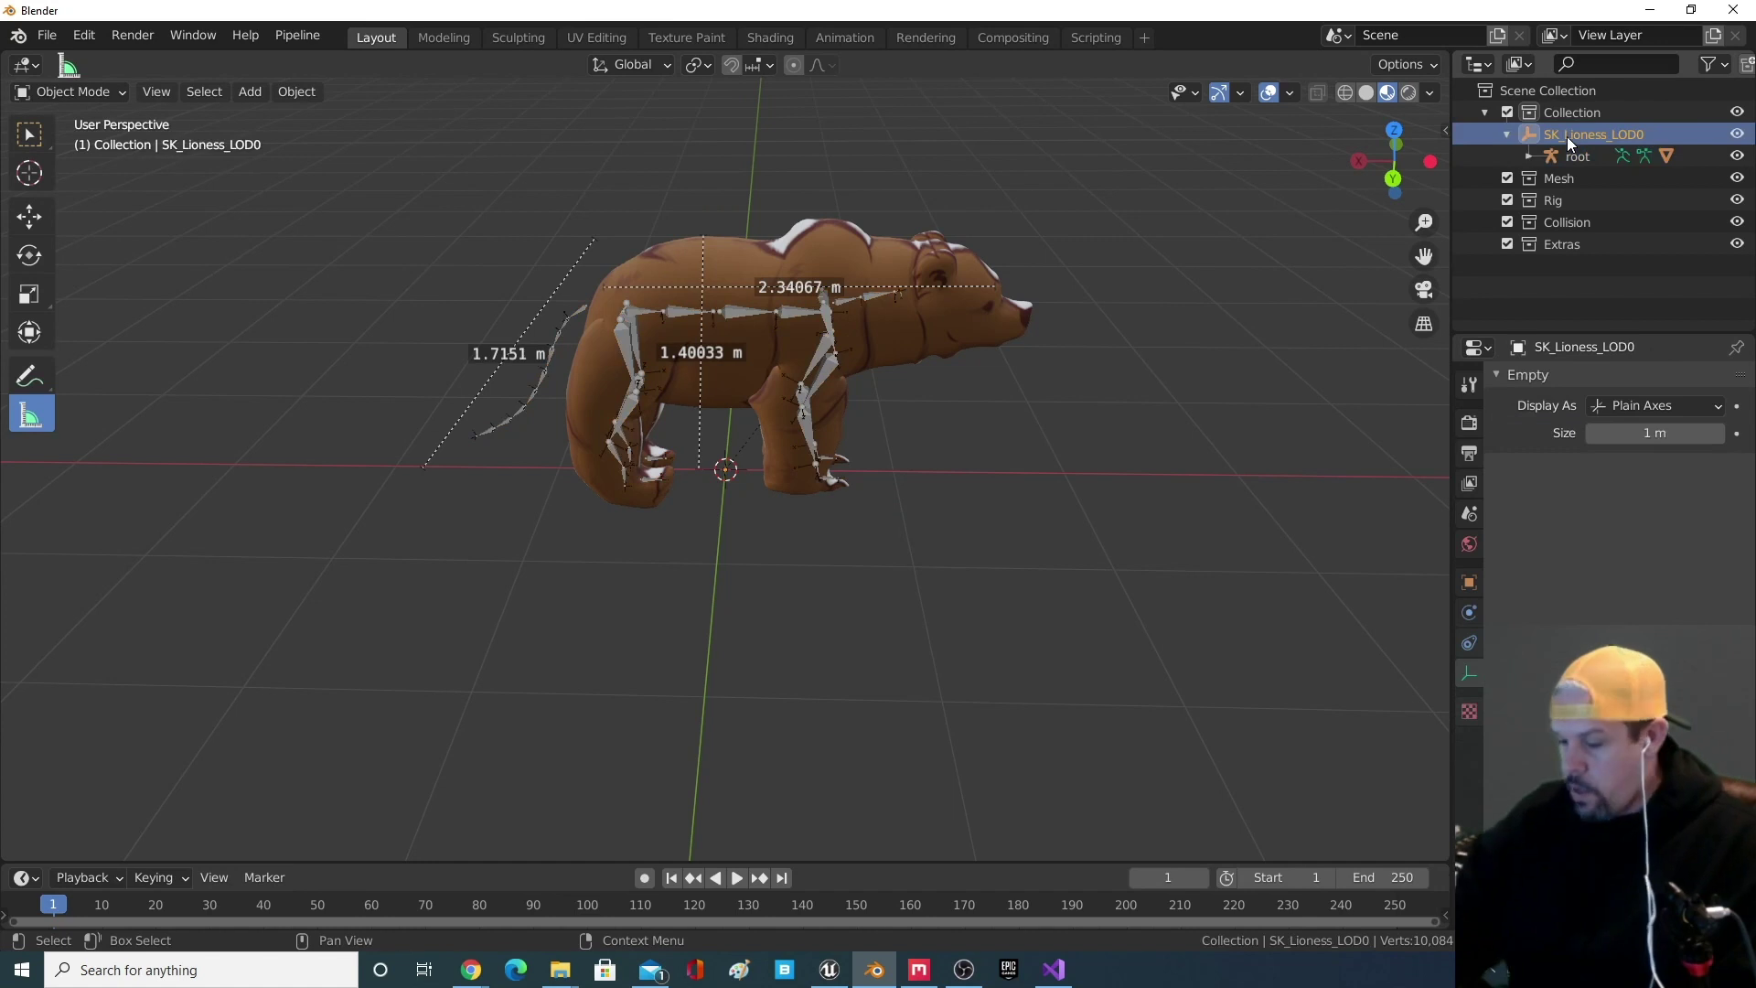
pyautogui.press('Delete')
# - Select the root armature and scale it down together with the bear mesh to roughly the size of the measurement lines
pyautogui.scroll(-5, 895, 314)
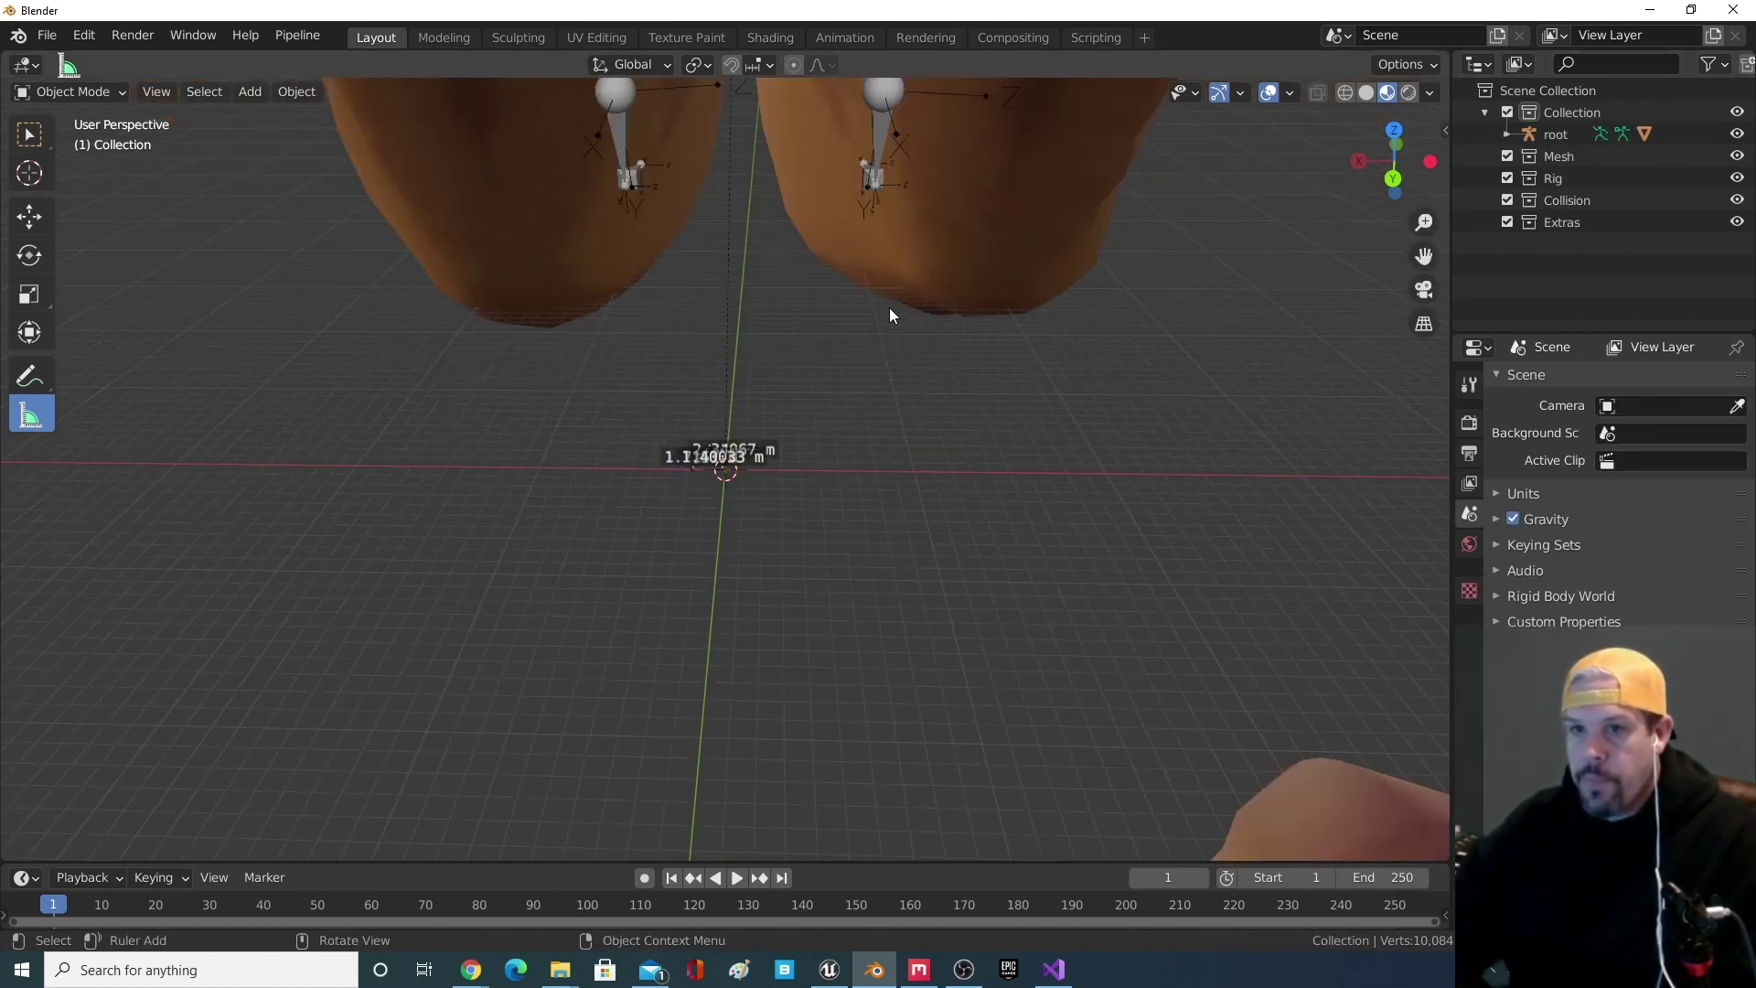
pyautogui.scroll(-4, 887, 321)
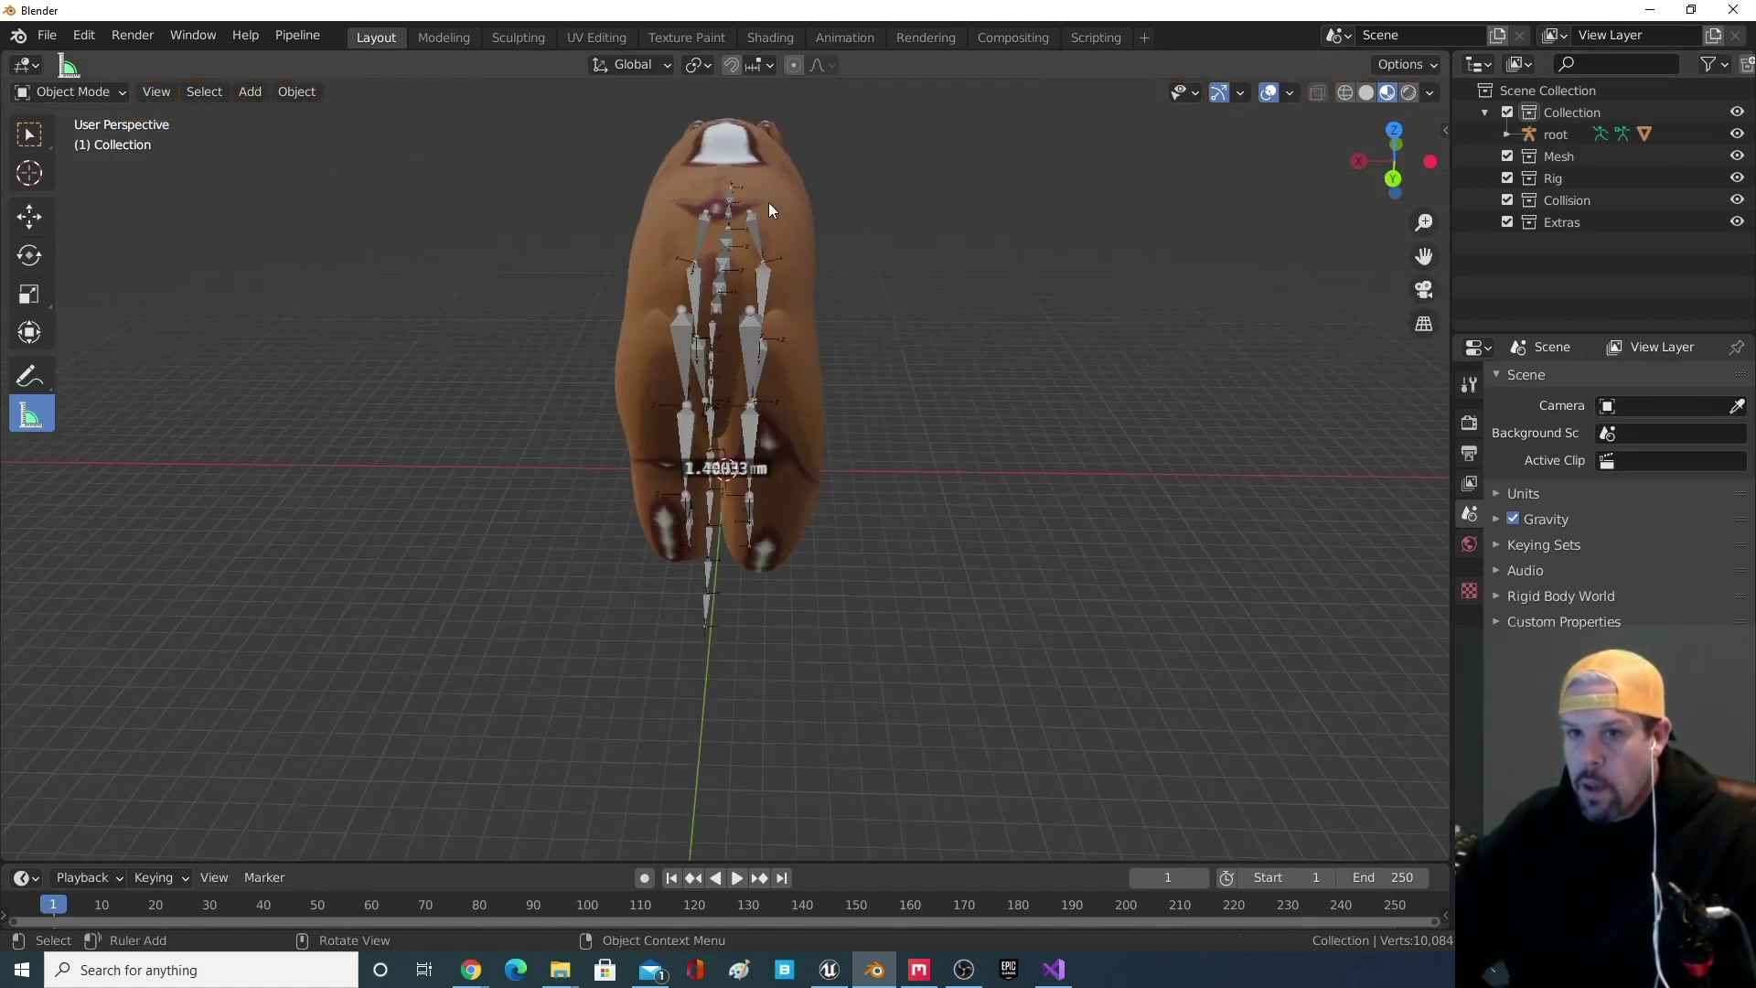
pyautogui.click(778, 357)
pyautogui.keyDown('shift'); pyautogui.click(751, 349); pyautogui.keyUp('shift')
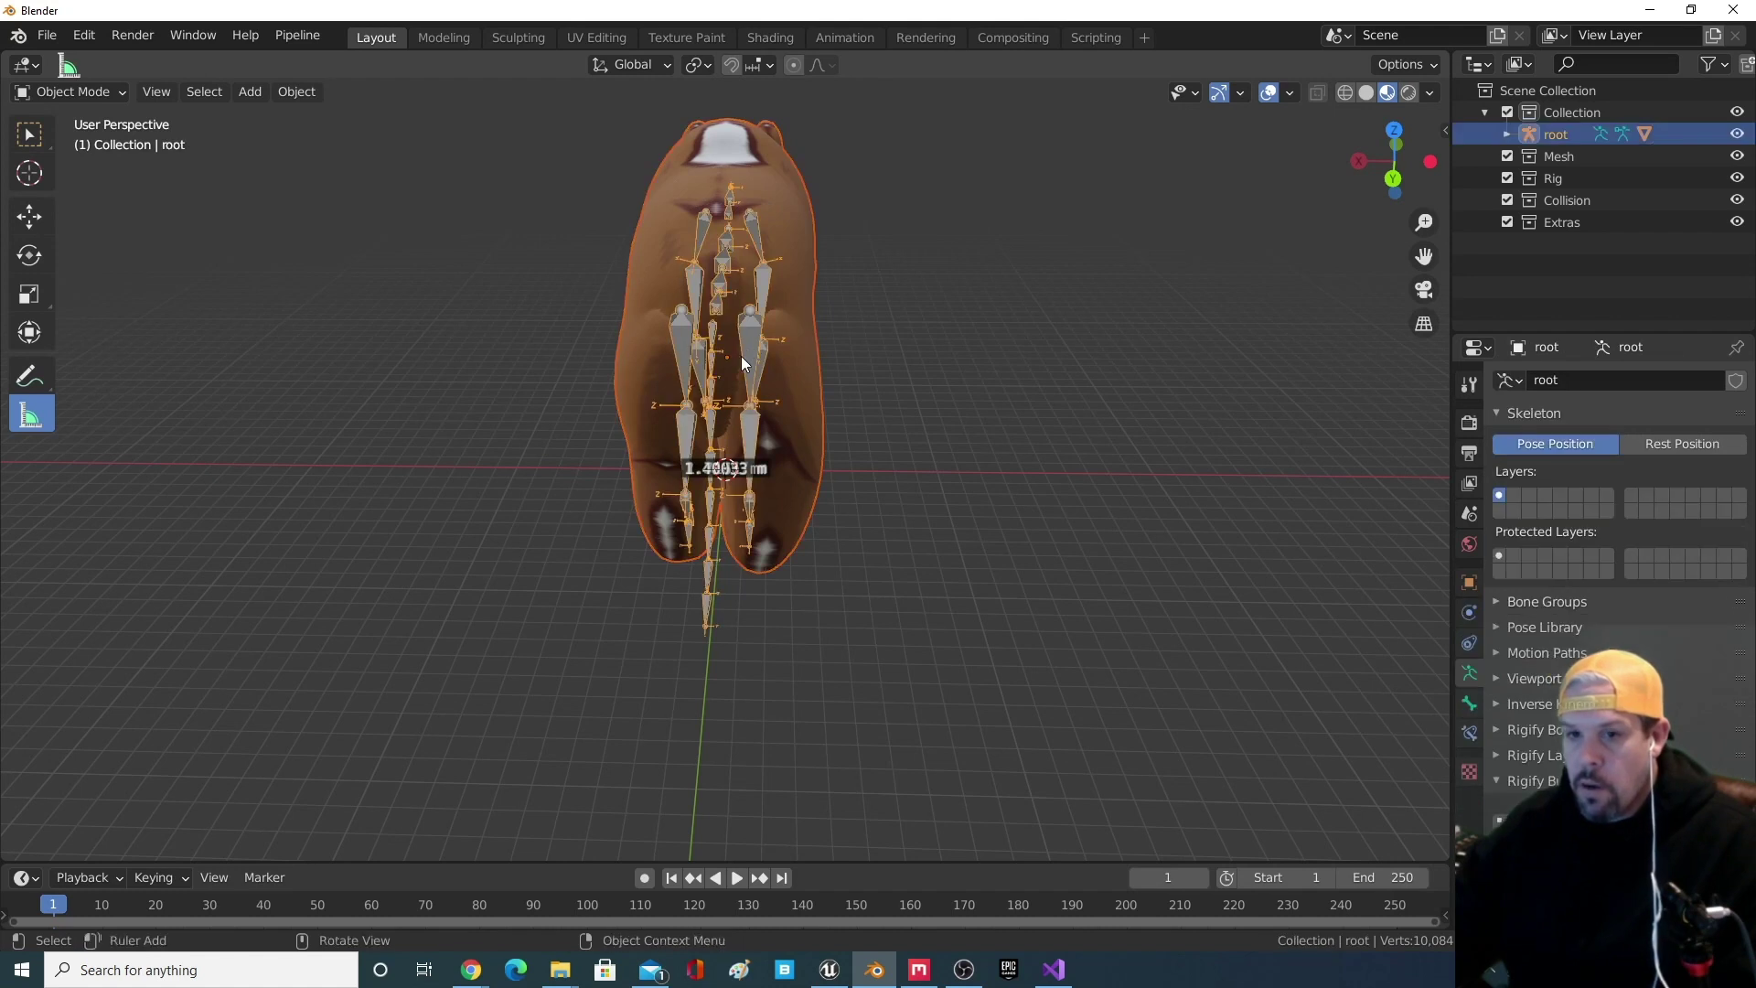
pyautogui.press('s')
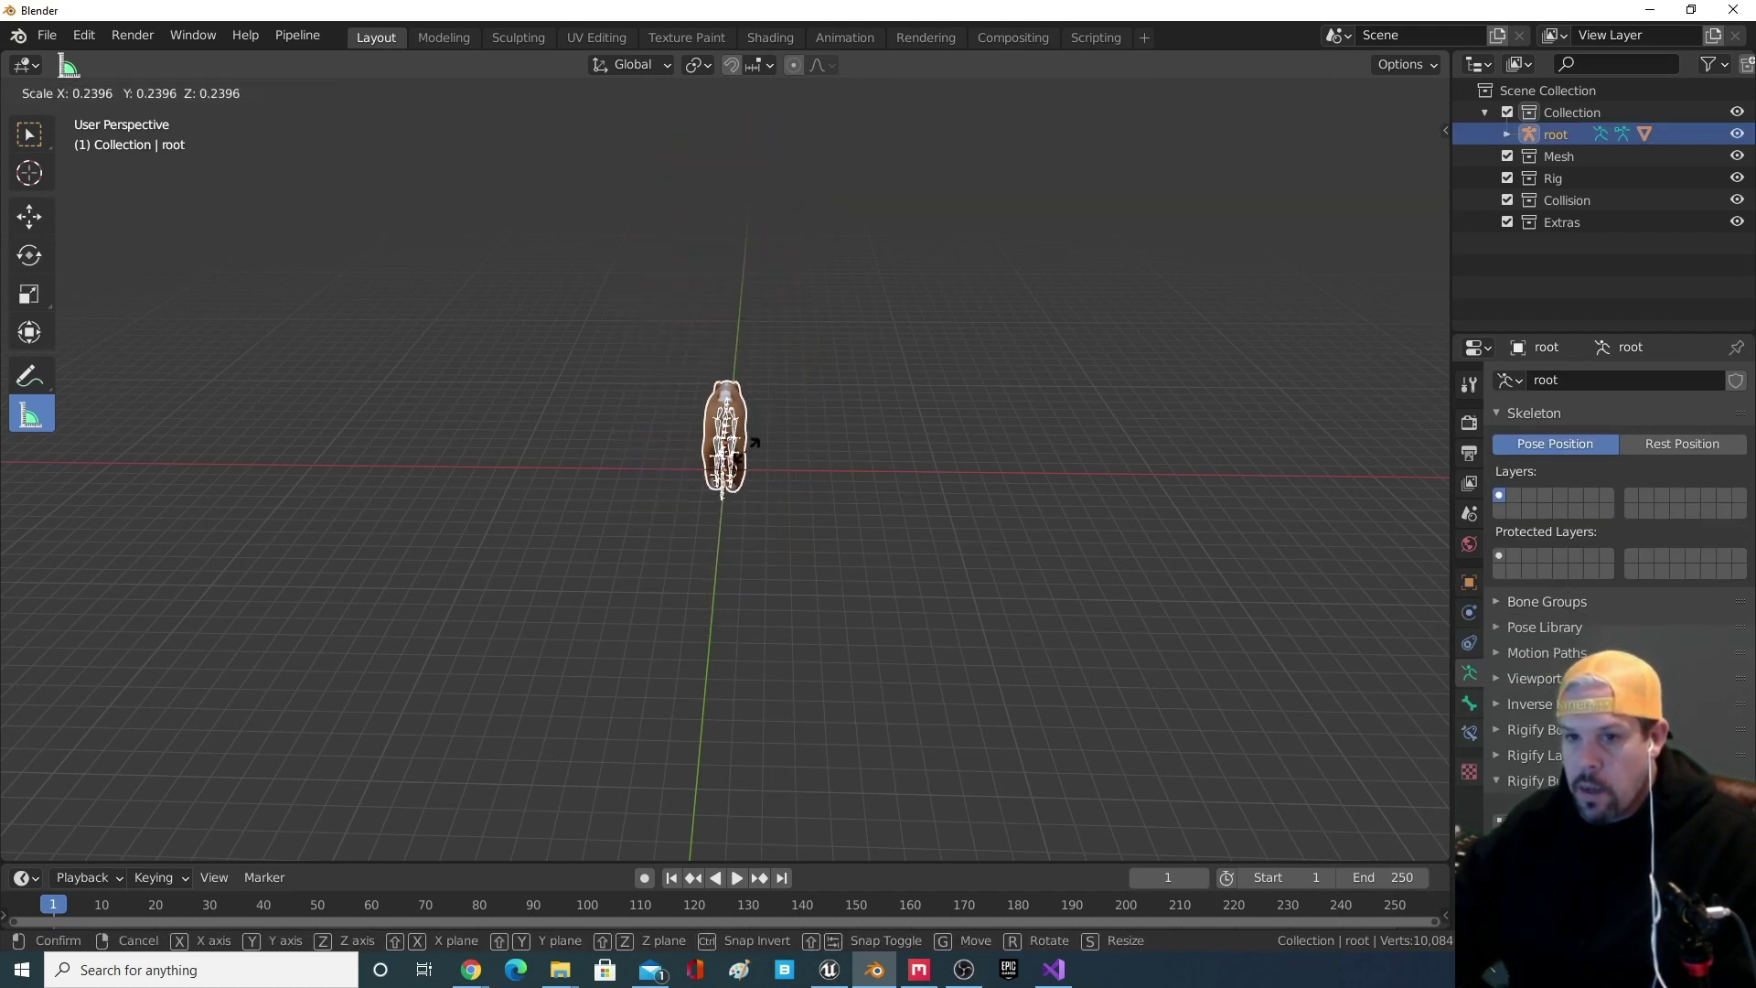
pyautogui.click(739, 455)
pyautogui.moveTo(739, 454); pyautogui.dragTo(763, 428, button='middle')
pyautogui.scroll(2, 819, 441)
pyautogui.press('s')
pyautogui.click(736, 422)
pyautogui.scroll(5, 734, 424)
pyautogui.press('s')
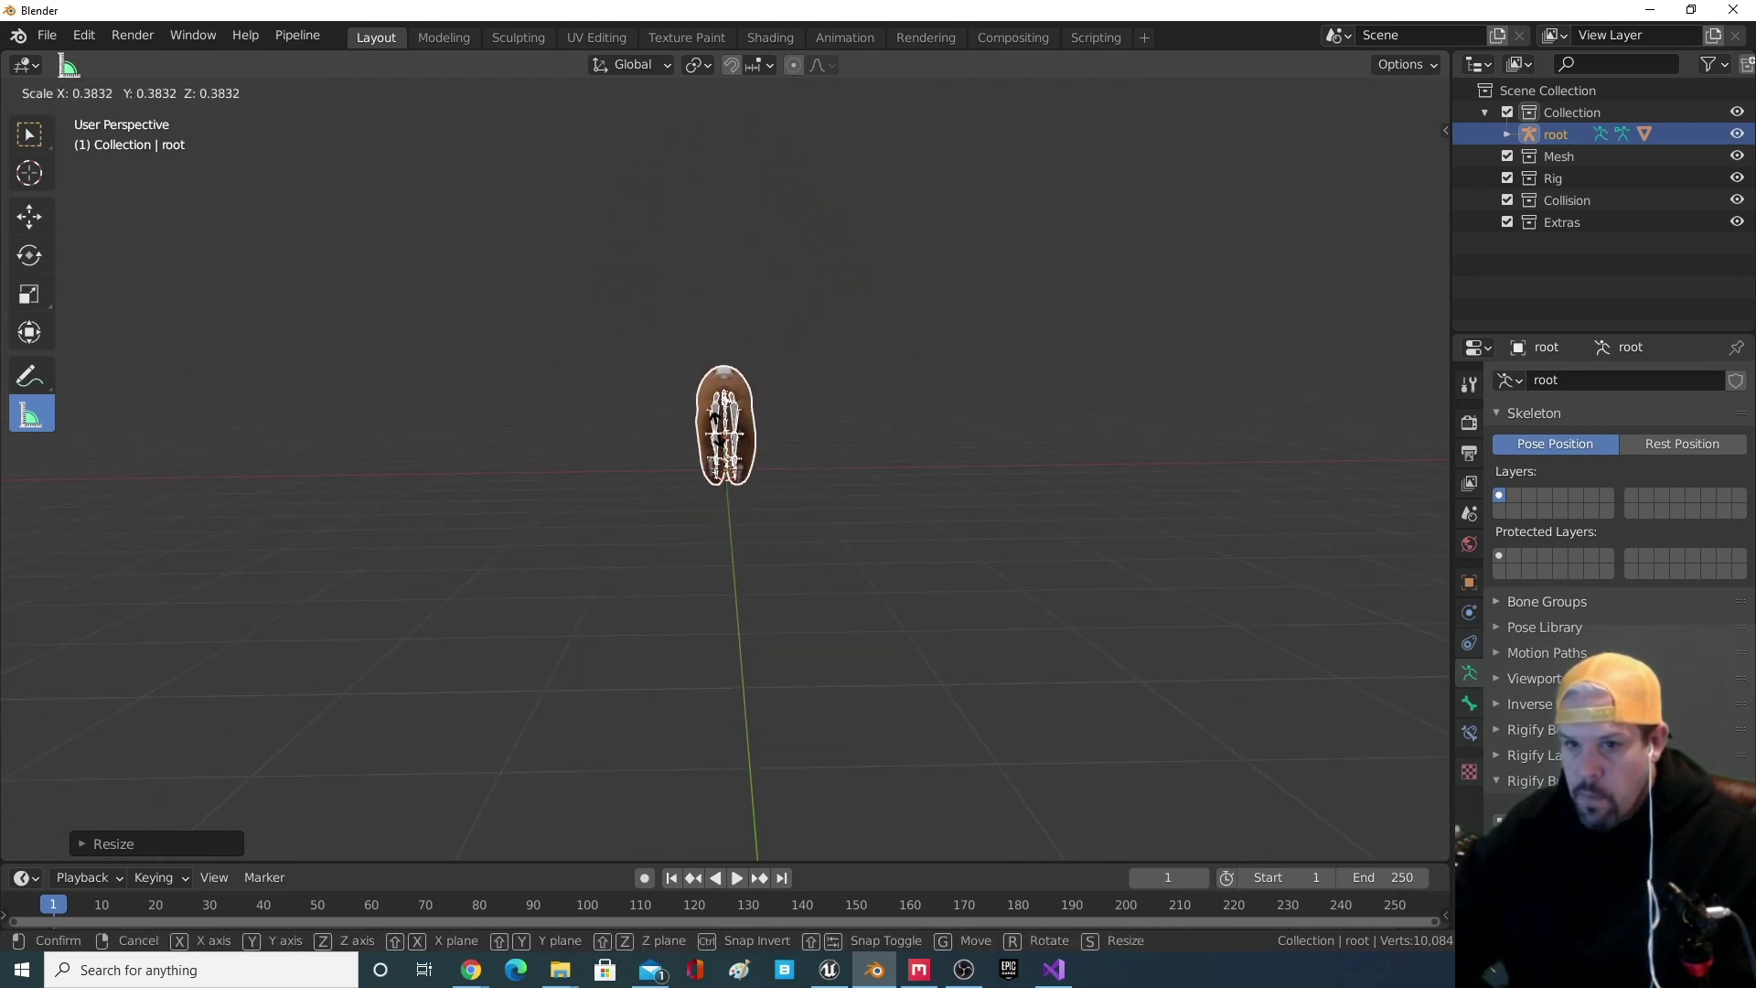
pyautogui.click(727, 354)
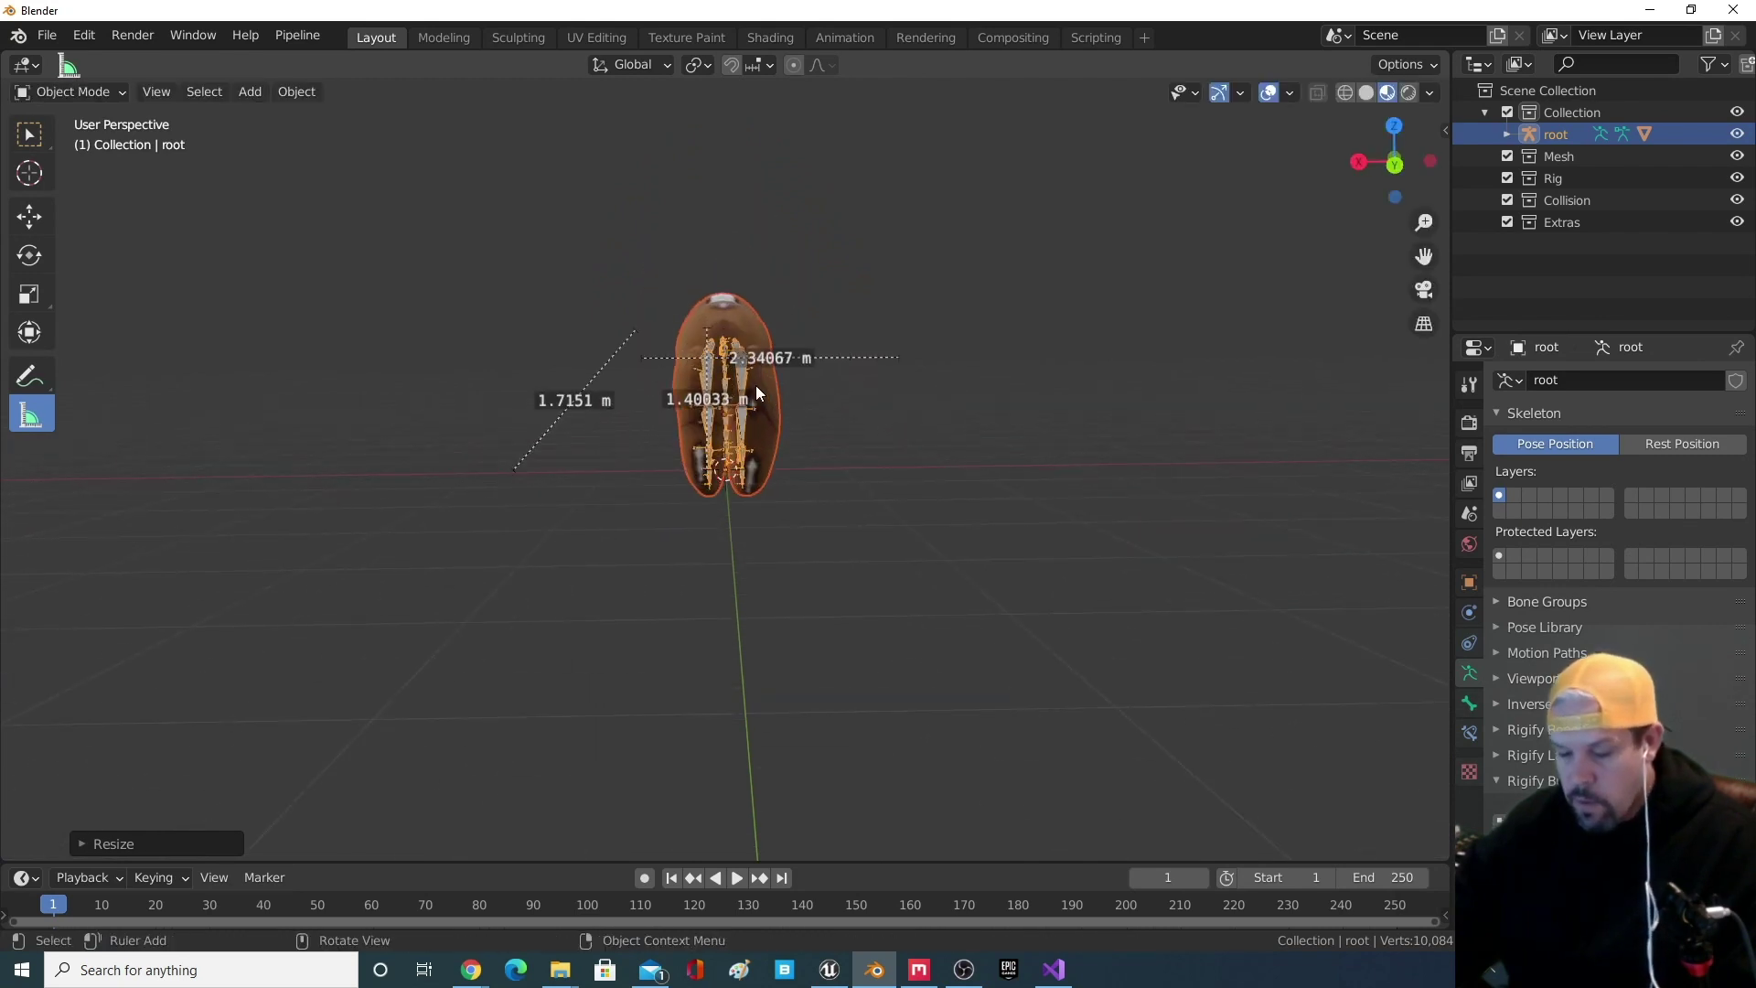
# - Rotate the root armature about the global Z axis until the bear's side profile lines up with the body-length measurement
pyautogui.press('r')
pyautogui.press('z')
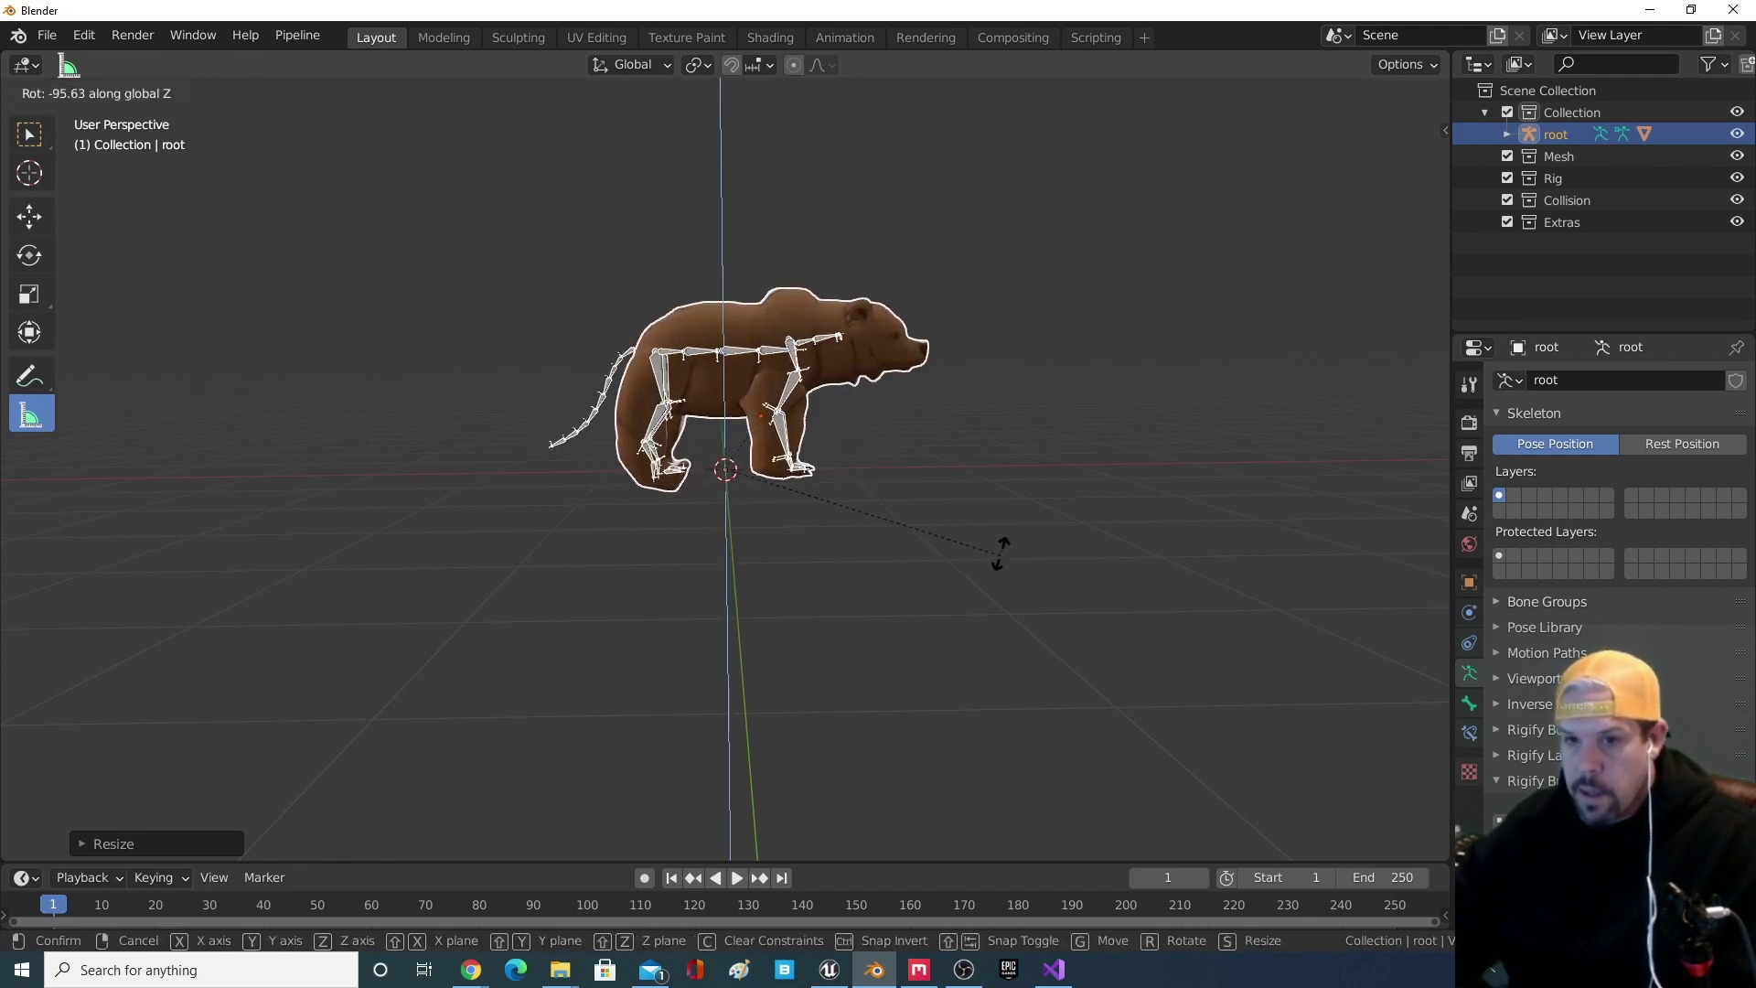
pyautogui.click(1014, 525)
pyautogui.scroll(3, 801, 486)
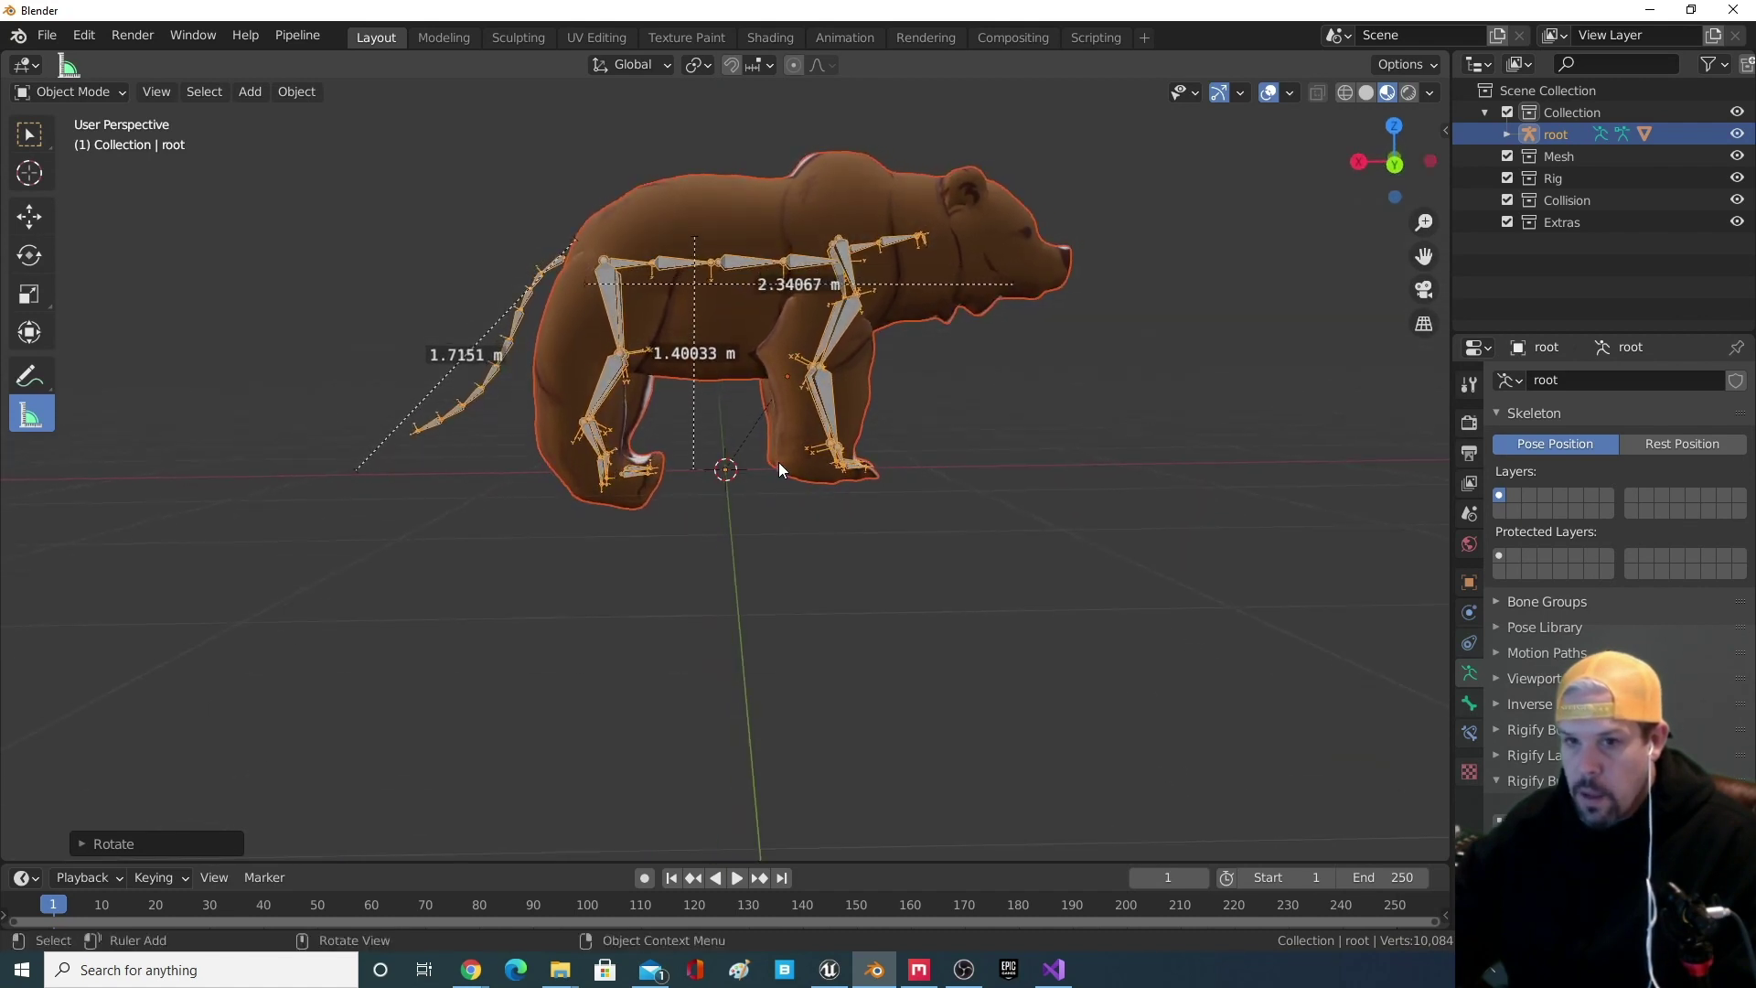
pyautogui.moveTo(743, 456)
pyautogui.mouseDown(button='middle')
pyautogui.moveTo(737, 482)
pyautogui.moveTo(729, 462)
pyautogui.mouseUp(button='middle')
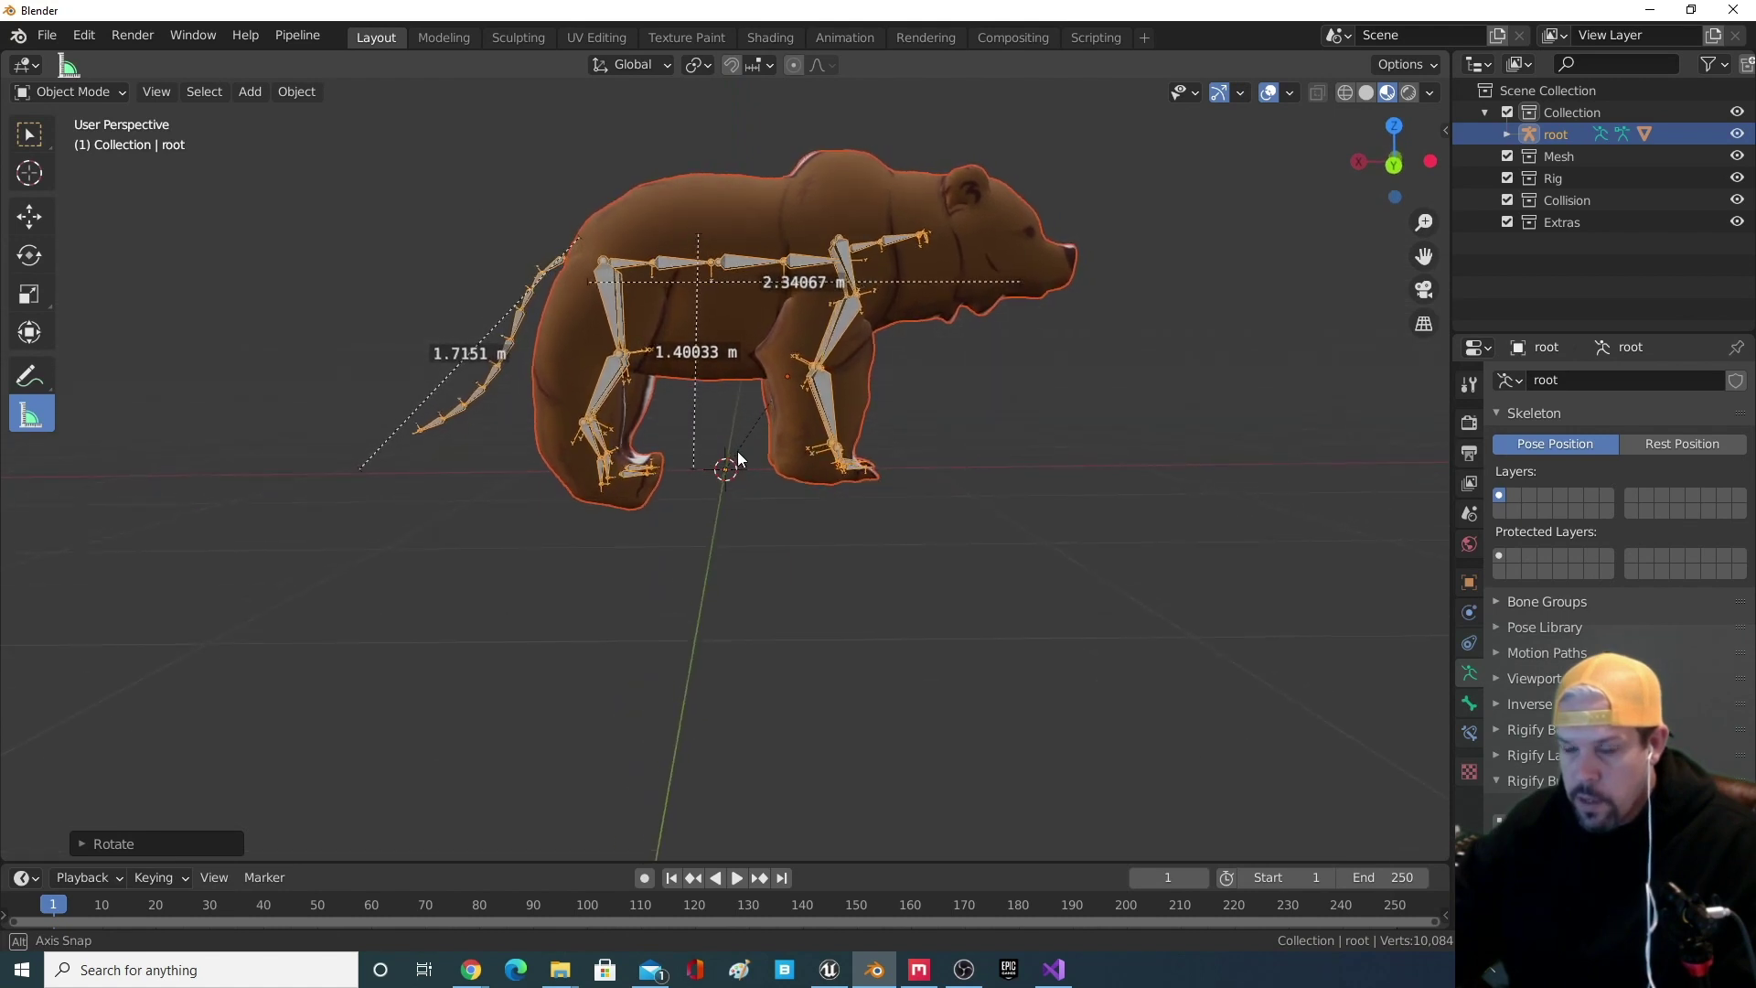
# - Fine-tune the root armature's scale to match the height and body-length measurement lines, then check the fit
pyautogui.press('s')
pyautogui.click(719, 356)
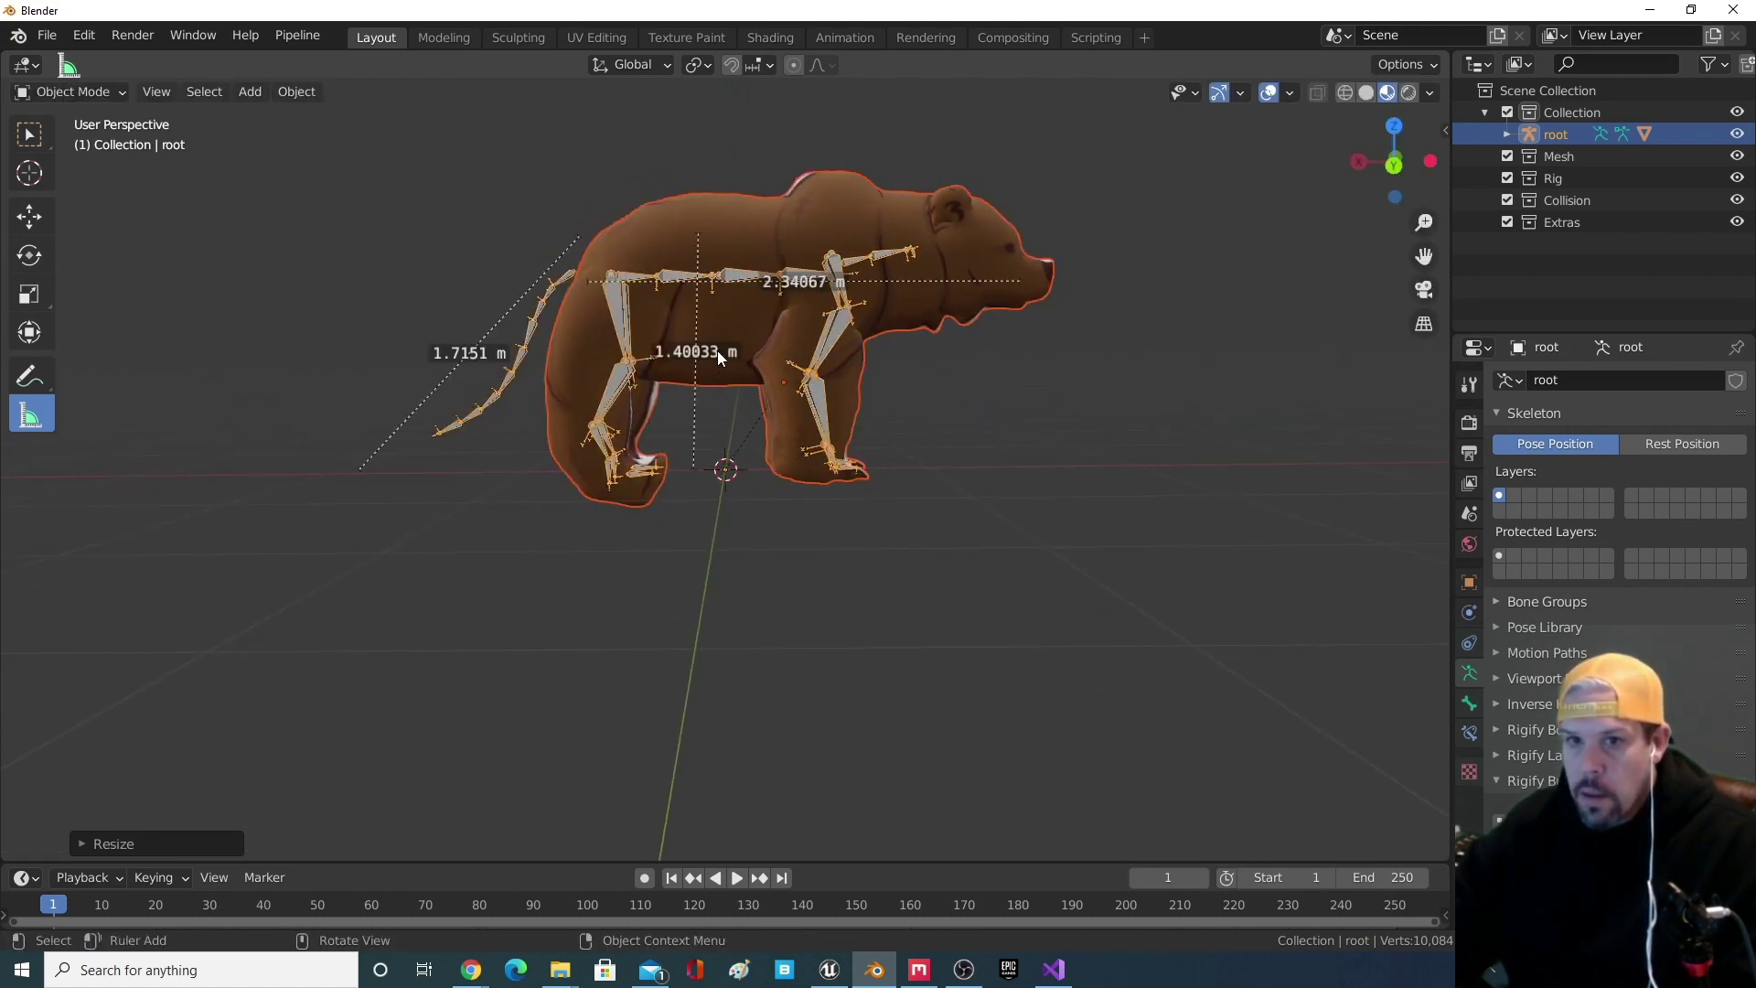
pyautogui.press('s')
pyautogui.click(713, 371)
pyautogui.press('s')
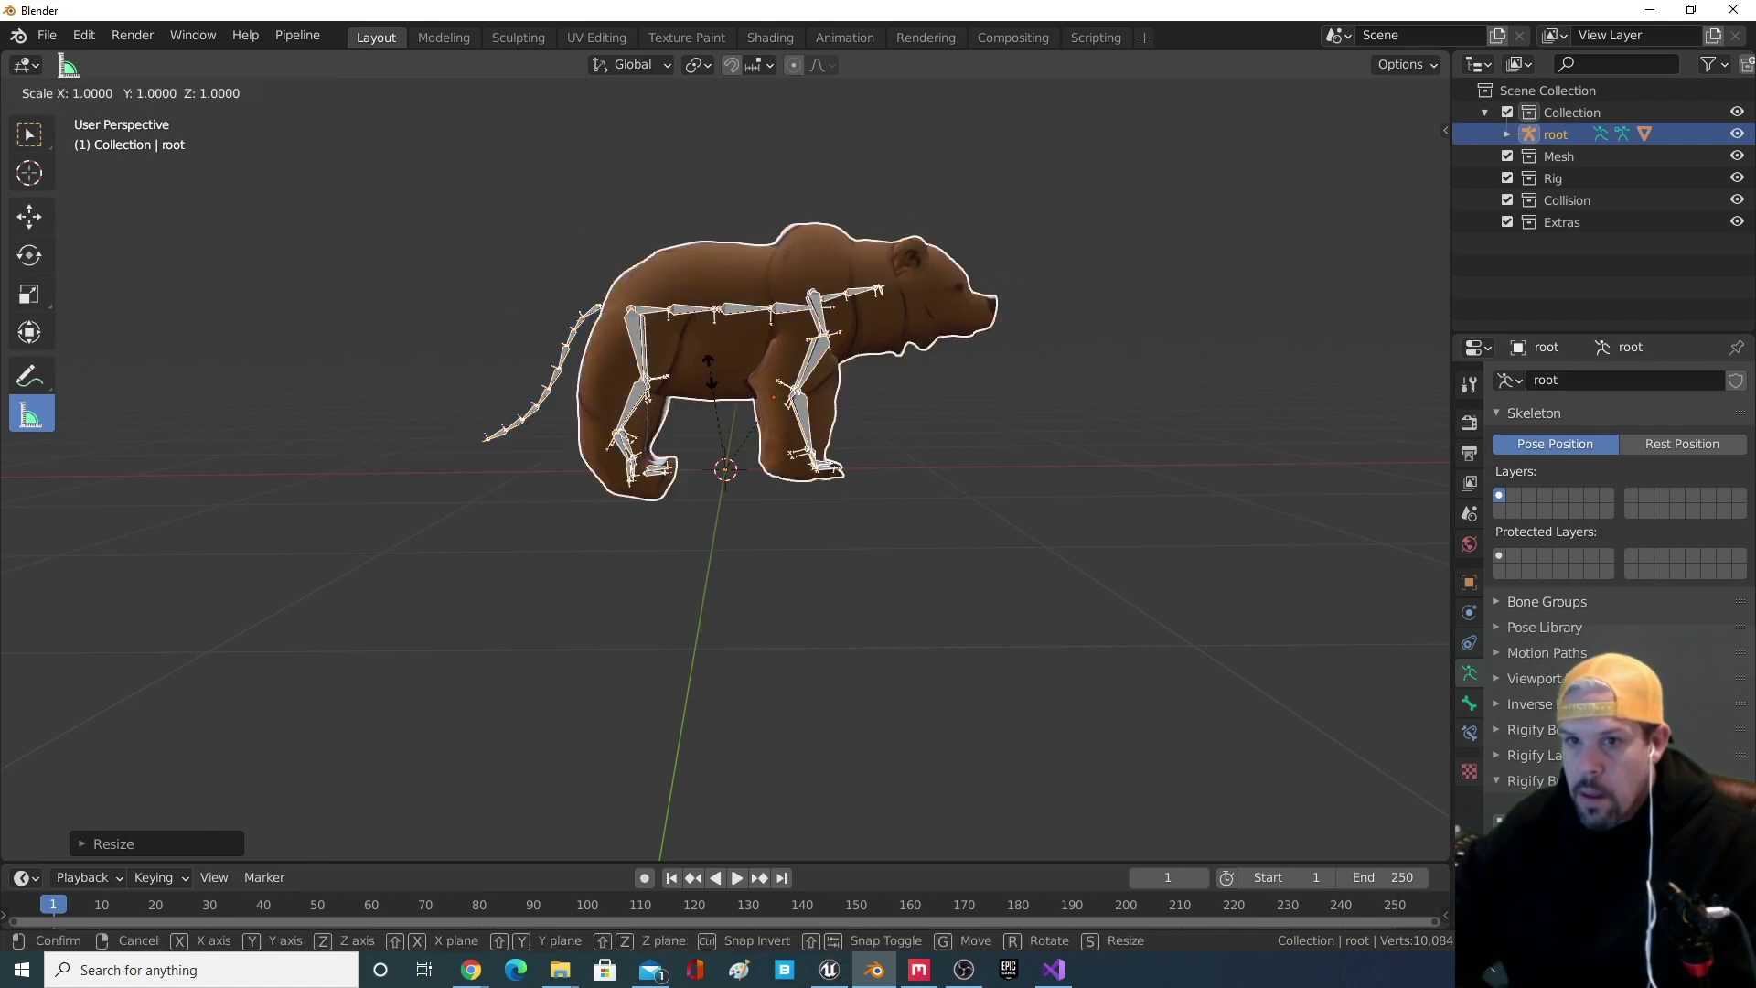
pyautogui.click(712, 373)
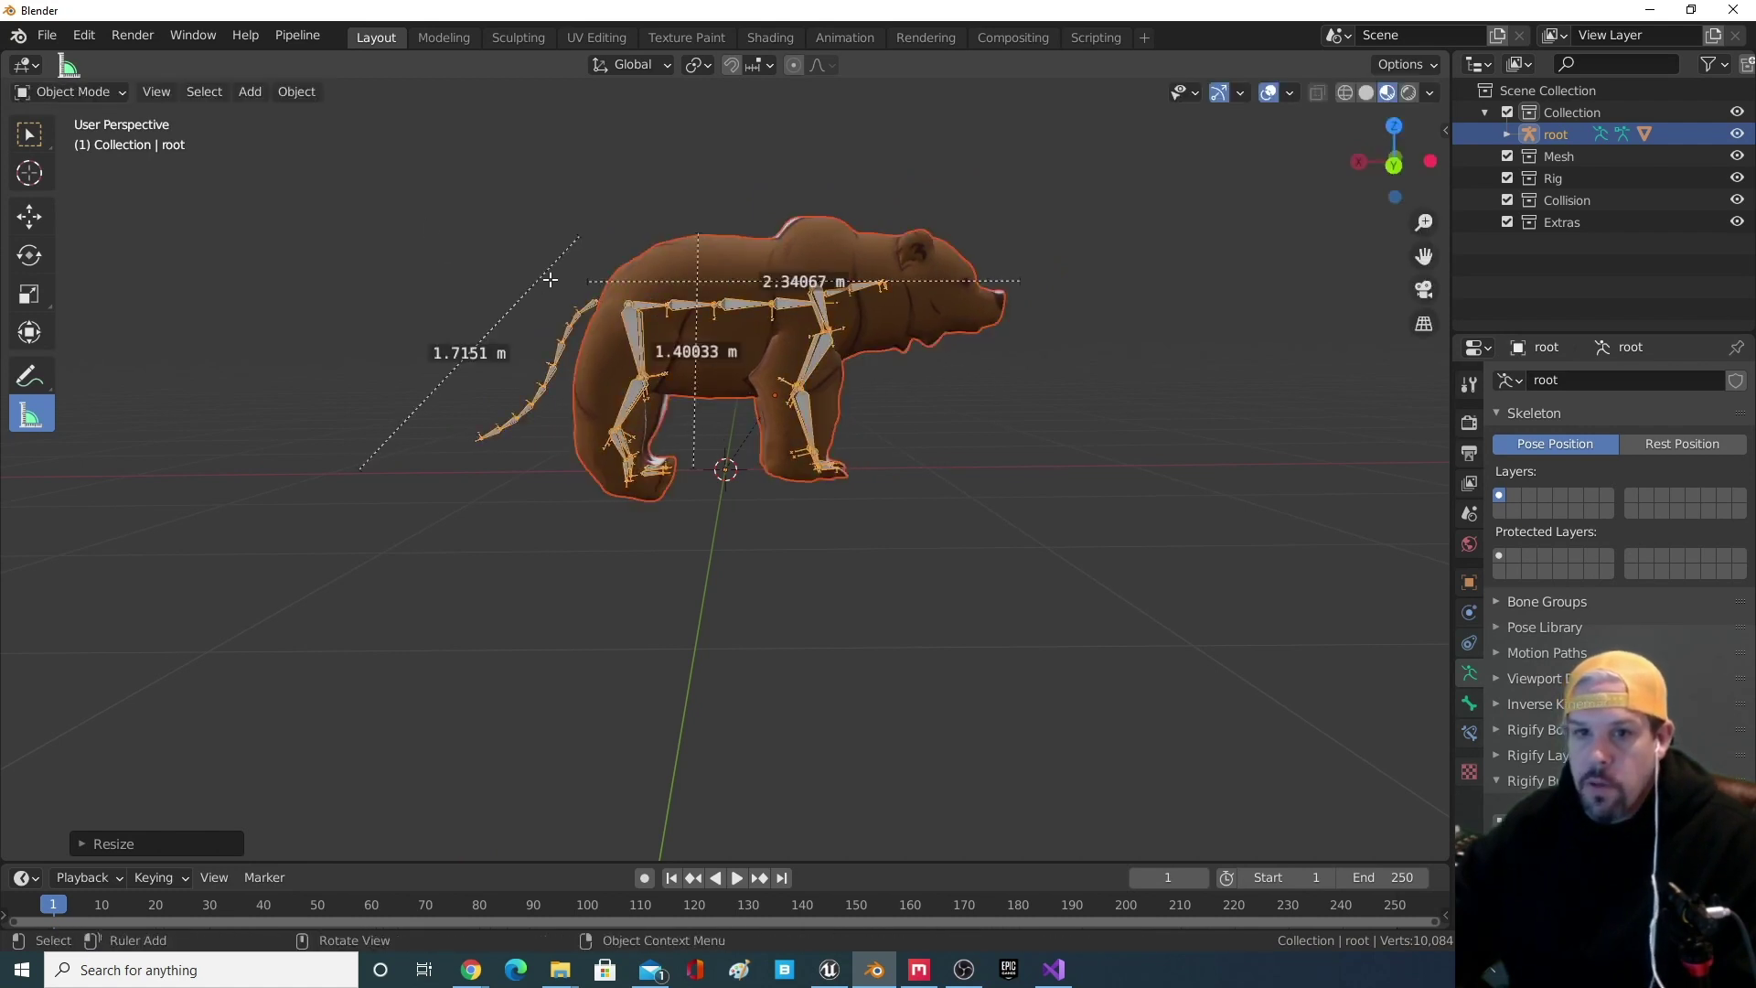
pyautogui.click(976, 398)
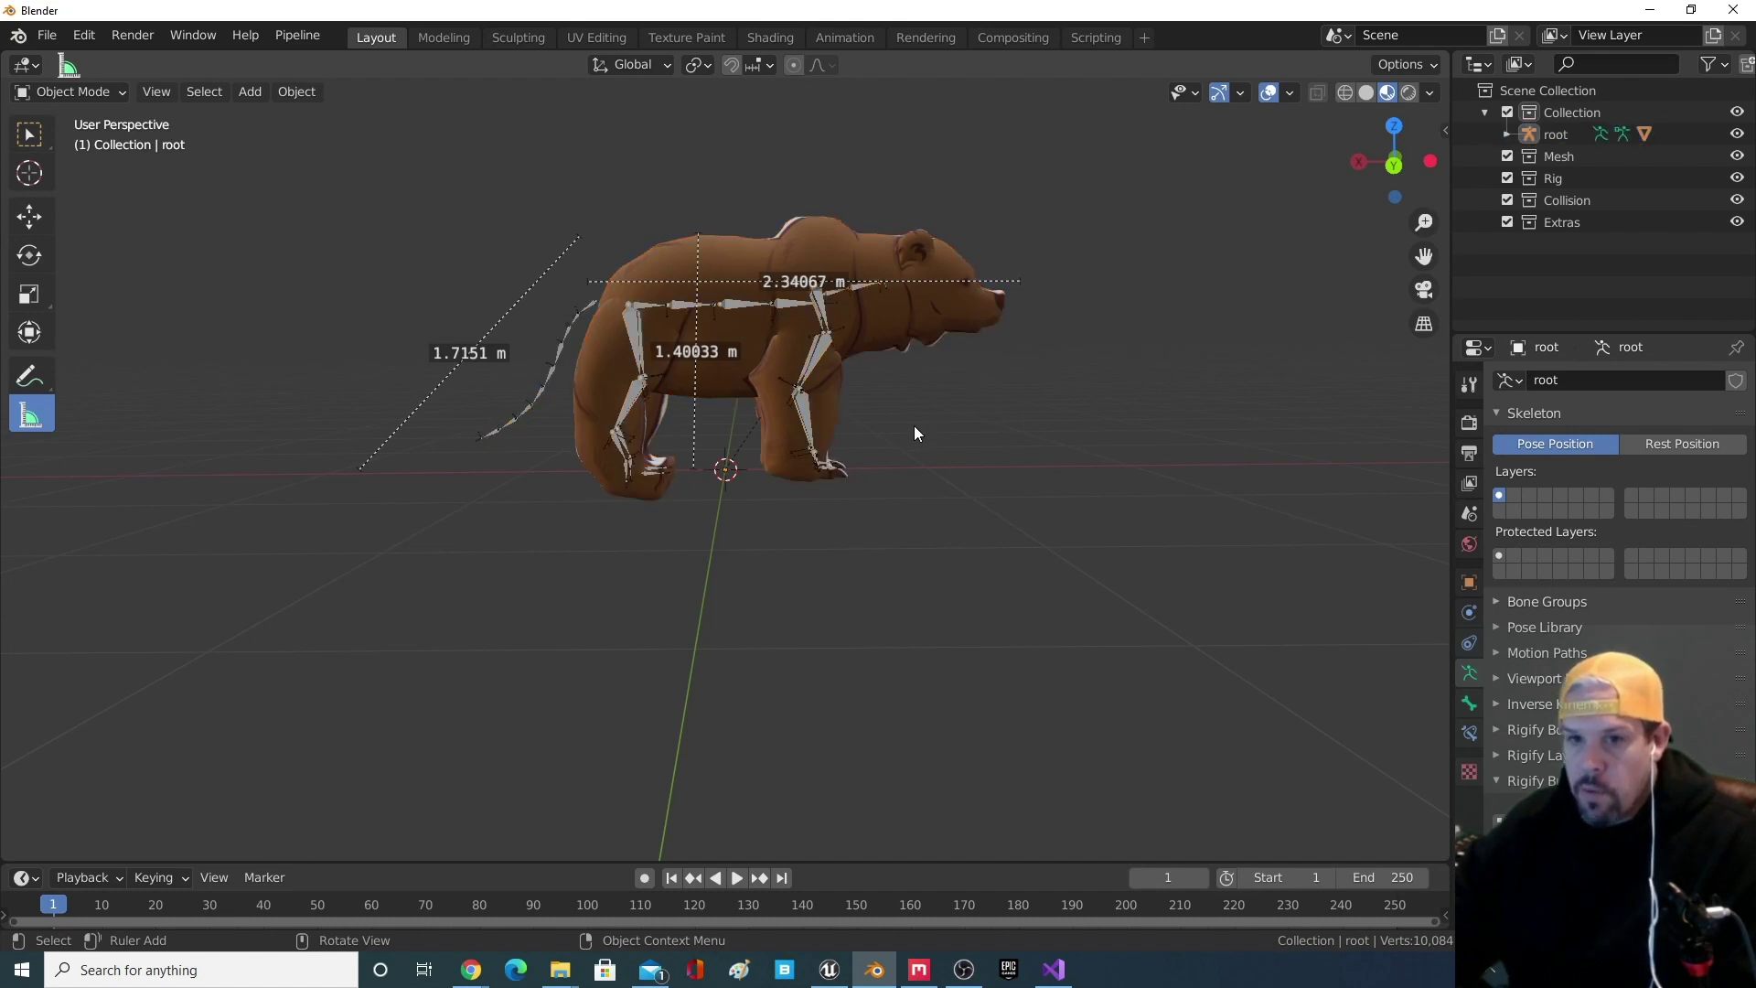
pyautogui.moveTo(959, 413); pyautogui.dragTo(815, 520, button='middle')
pyautogui.moveTo(670, 497); pyautogui.dragTo(703, 482, button='middle')
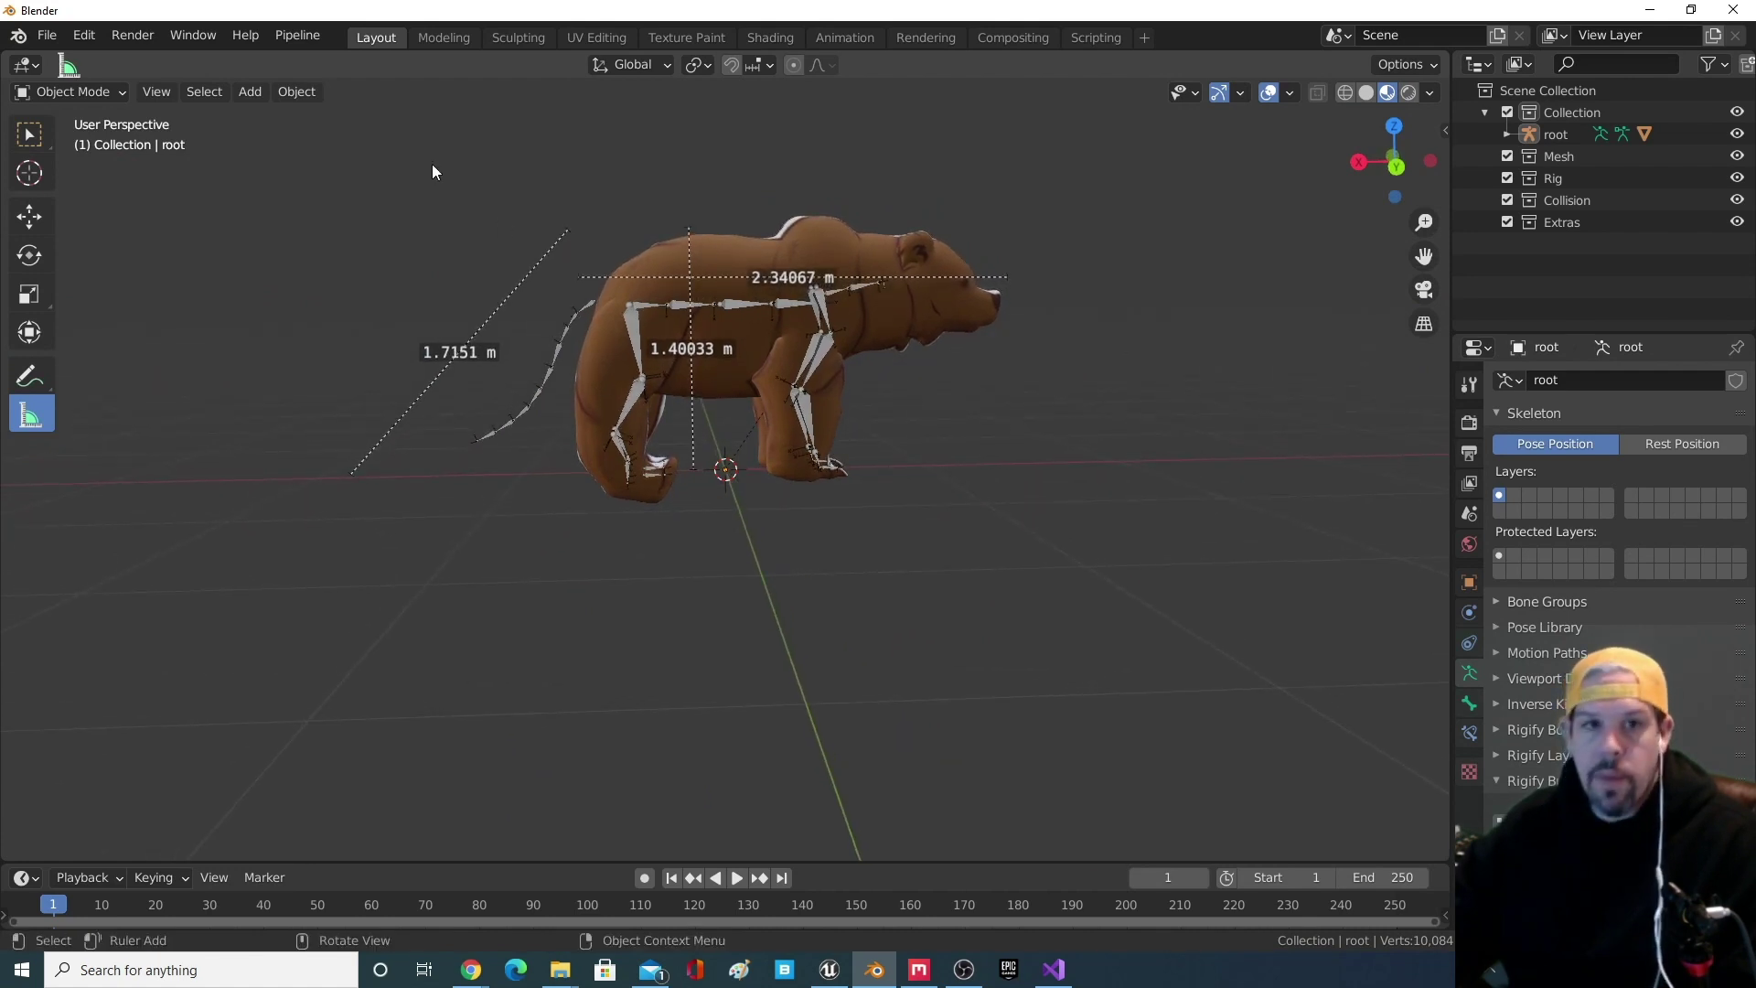
# - Put Mesh_0 into Edit Mode, turn on proportional editing and reshape the underside of one hind foot by moving its vertices
pyautogui.click(78, 91)
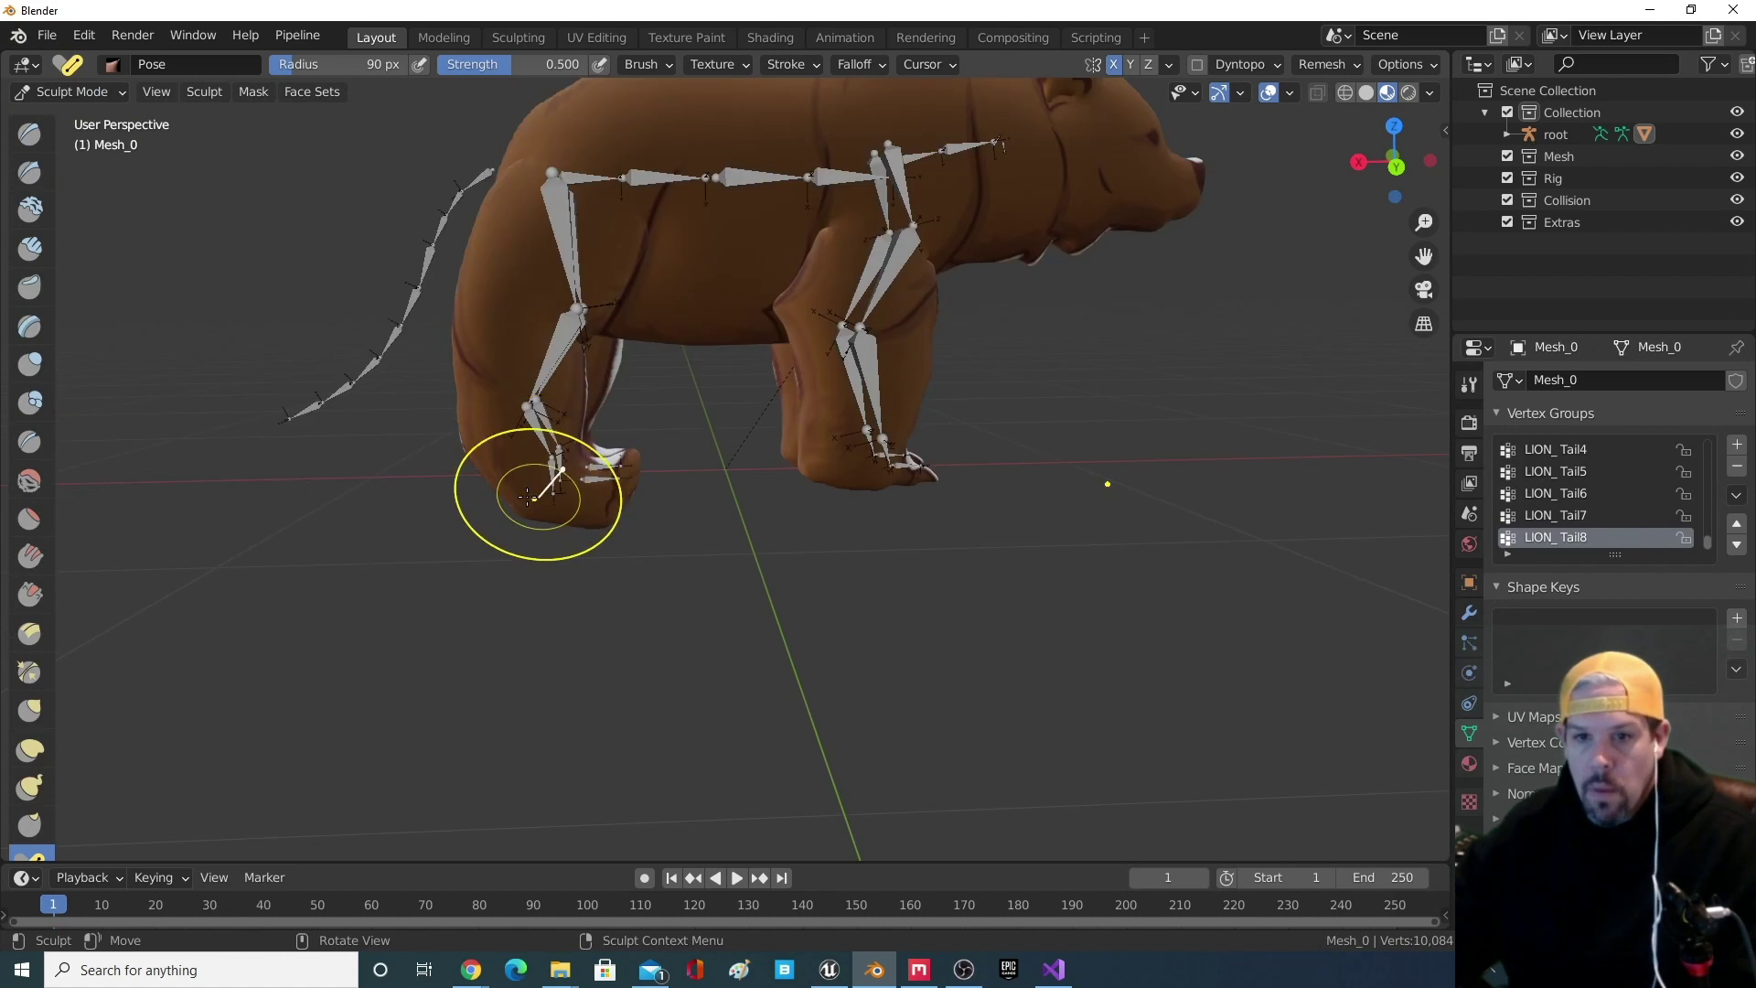
pyautogui.press('n')
pyautogui.press('n')
pyautogui.moveTo(586, 471)
pyautogui.mouseDown(button='middle')
pyautogui.moveTo(881, 458)
pyautogui.moveTo(810, 457)
pyautogui.mouseUp(button='middle')
pyautogui.press('Tab')
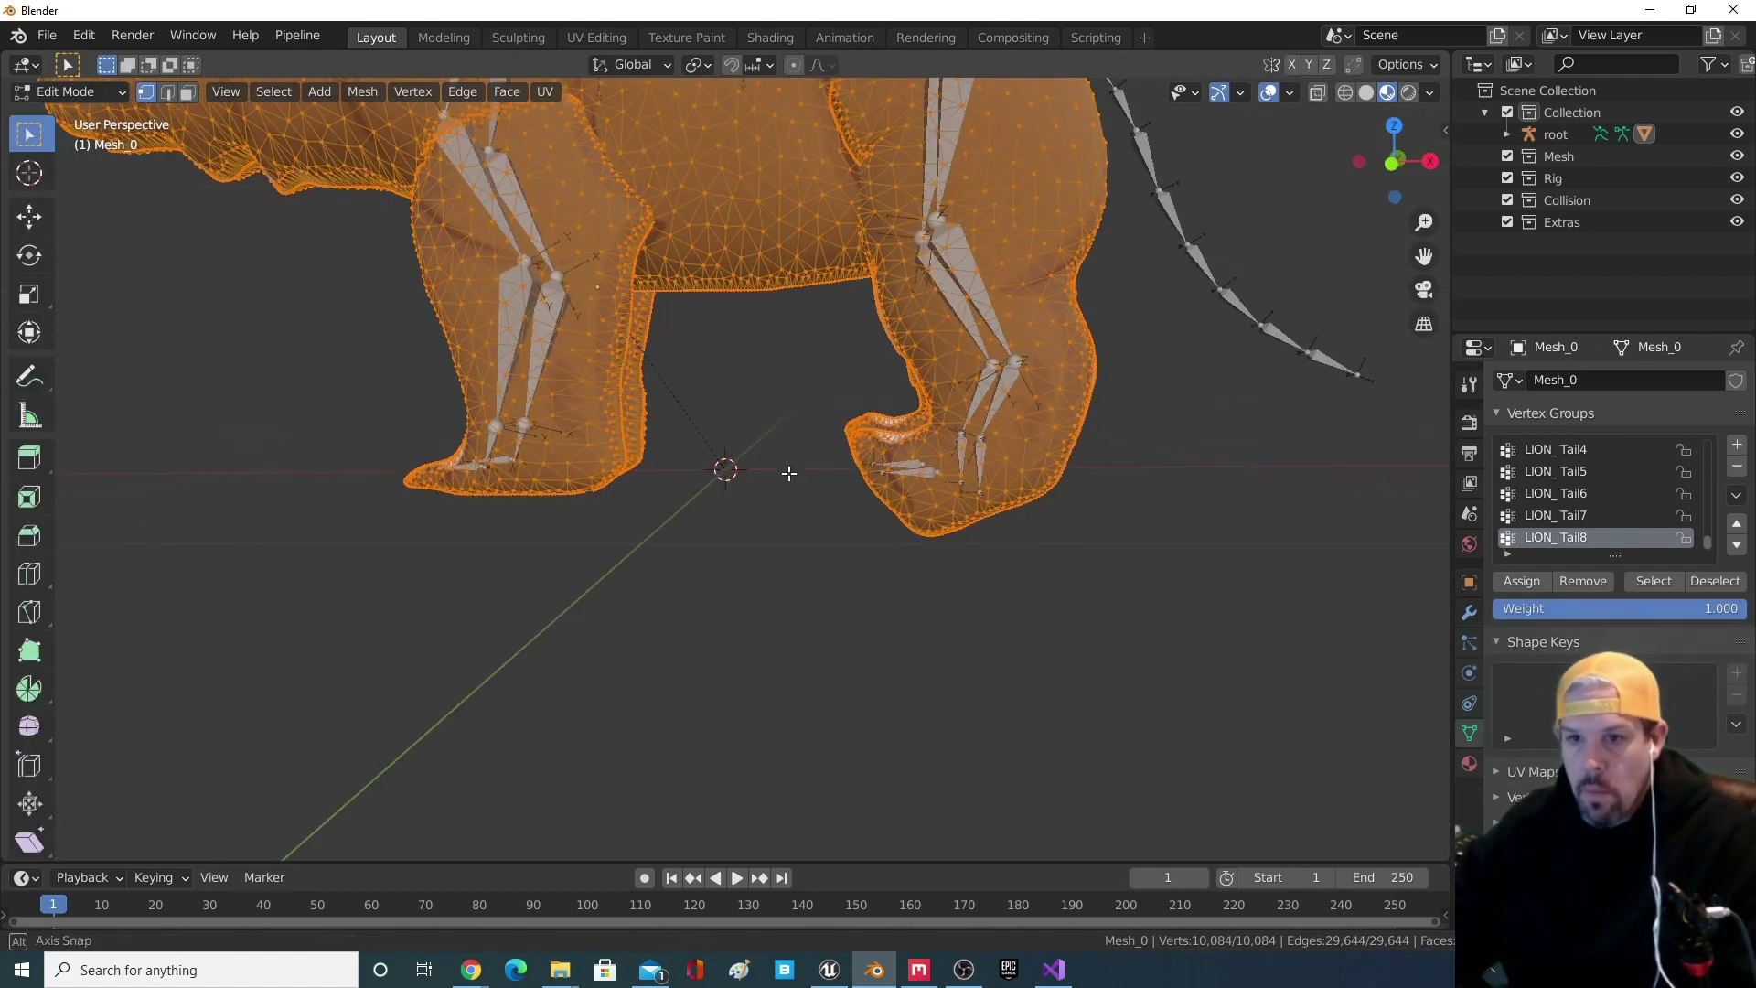
pyautogui.press('o')
pyautogui.moveTo(840, 503); pyautogui.dragTo(1031, 560)
pyautogui.press('g')
pyautogui.click(959, 535)
# - Reshape the other hind foot by moving its lower vertices with proportional editing
pyautogui.moveTo(1079, 539); pyautogui.dragTo(805, 512, button='middle')
pyautogui.moveTo(635, 490); pyautogui.dragTo(320, 569)
pyautogui.moveTo(777, 547)
pyautogui.mouseDown(button='middle')
pyautogui.moveTo(698, 550)
pyautogui.moveTo(805, 540)
pyautogui.mouseUp(button='middle')
pyautogui.moveTo(550, 520); pyautogui.dragTo(416, 501)
pyautogui.moveTo(585, 539); pyautogui.dragTo(376, 353, button='middle')
pyautogui.press('g')
pyautogui.click(540, 518)
pyautogui.press('g')
pyautogui.scroll(-5, 586, 567)
pyautogui.scroll(-3, 659, 601)
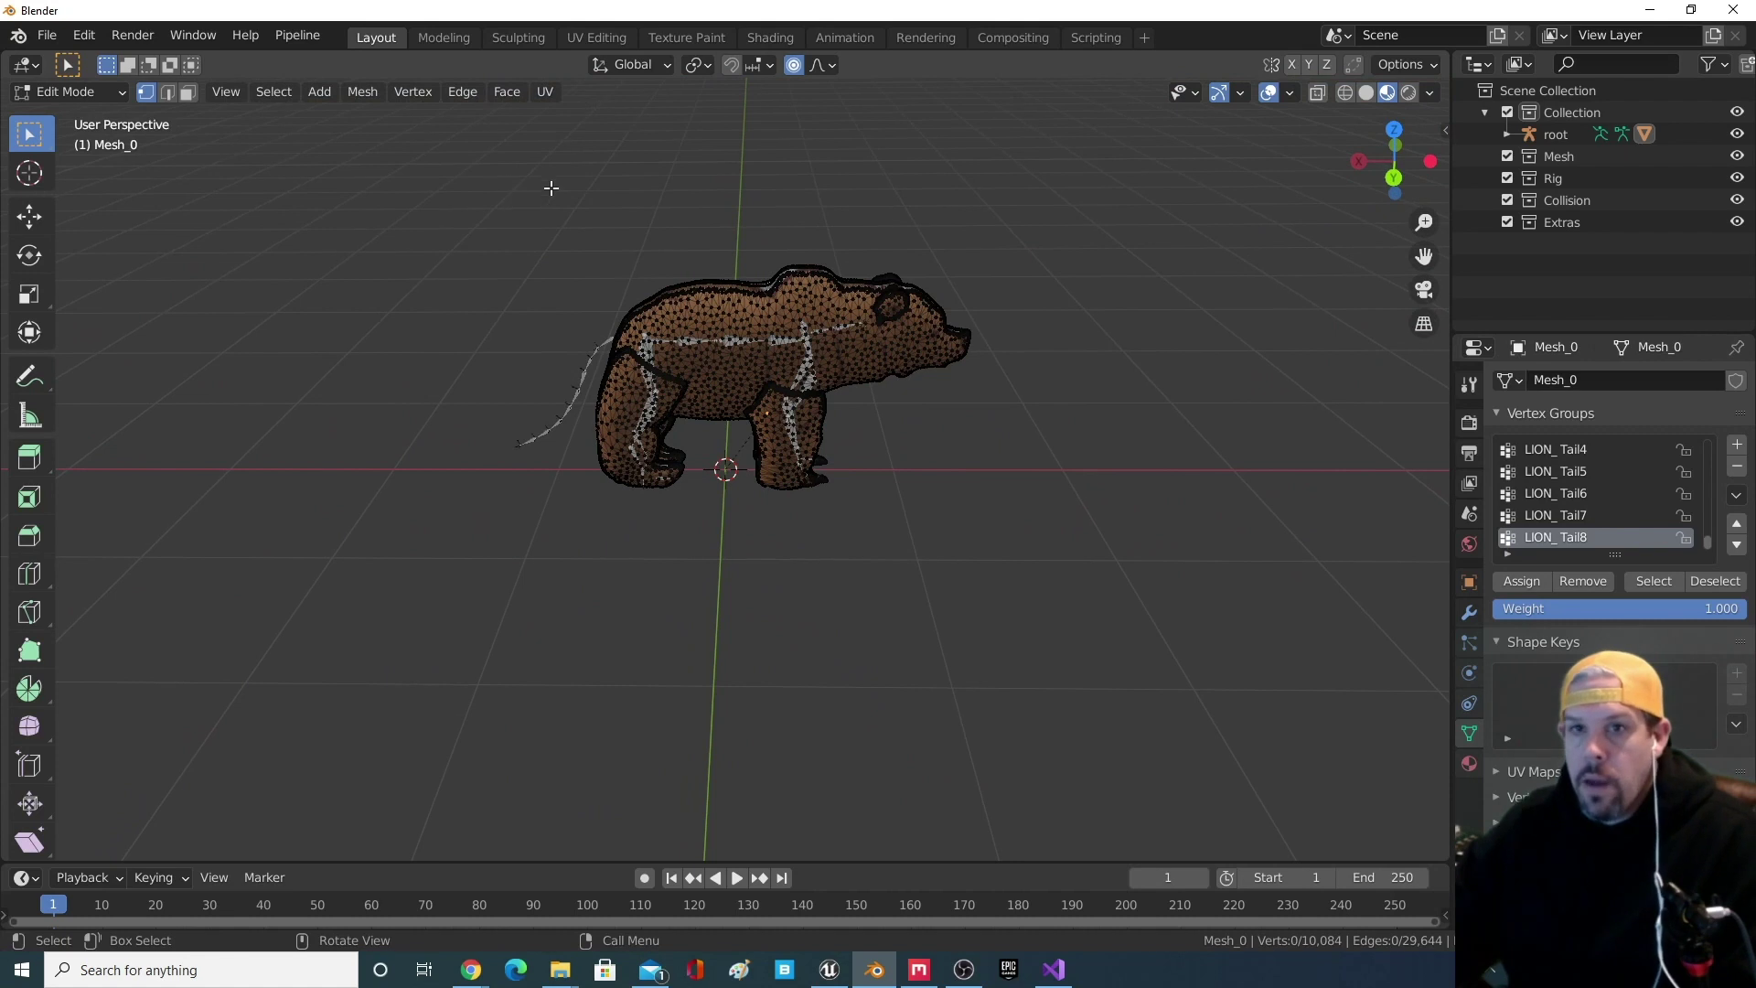
# - Switch to the Texture Paint workspace and set the TexDraw brush colour by sampling the body brown from the bear image
pyautogui.click(689, 39)
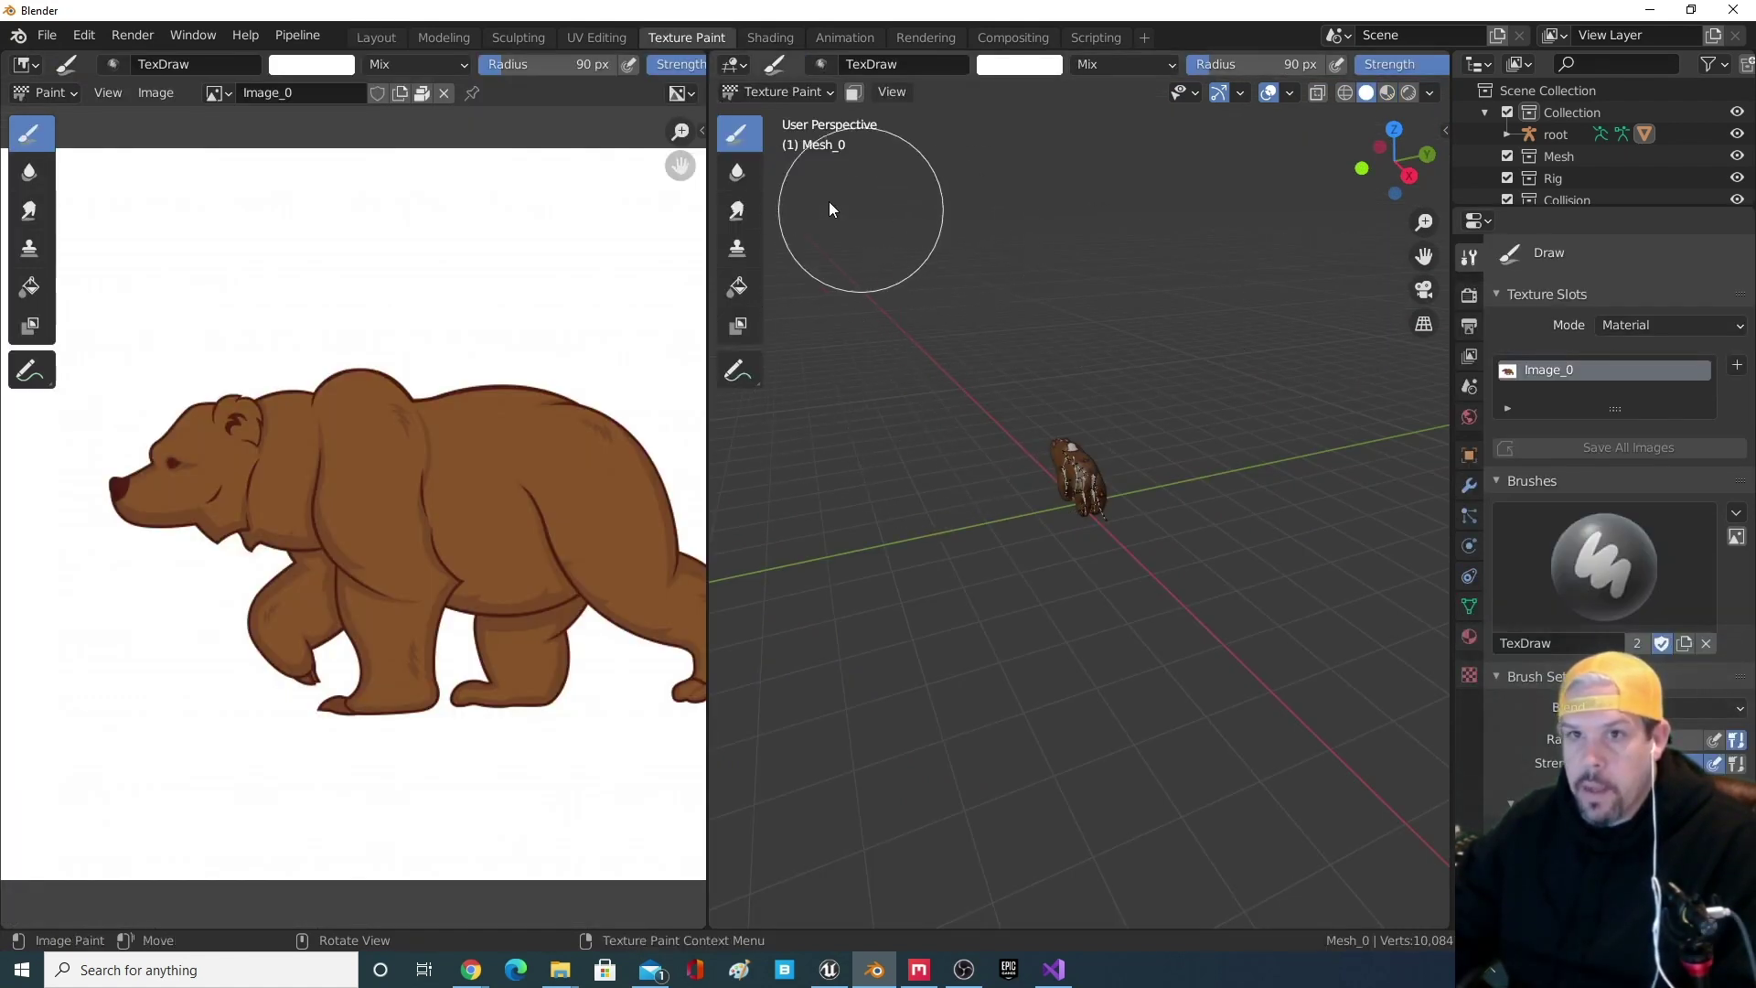
pyautogui.scroll(4, 1177, 519)
pyautogui.moveTo(1265, 371); pyautogui.dragTo(1235, 534, button='middle')
pyautogui.scroll(3, 1234, 534)
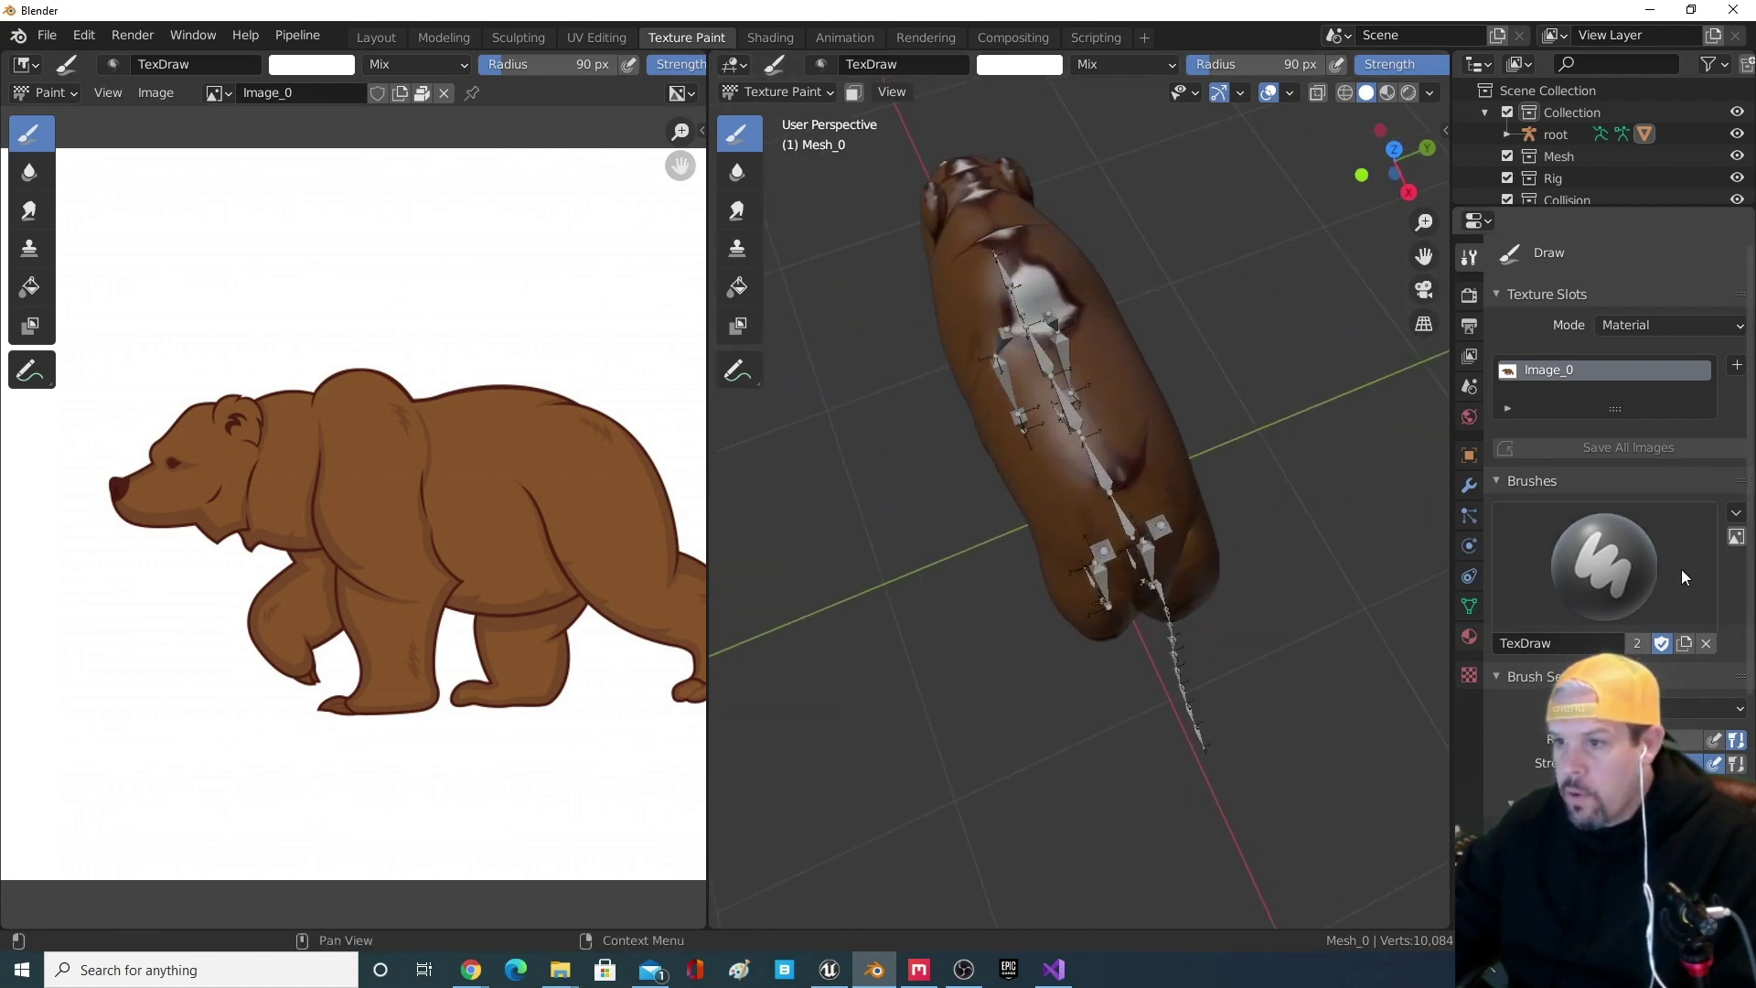
pyautogui.scroll(-3, 1703, 697)
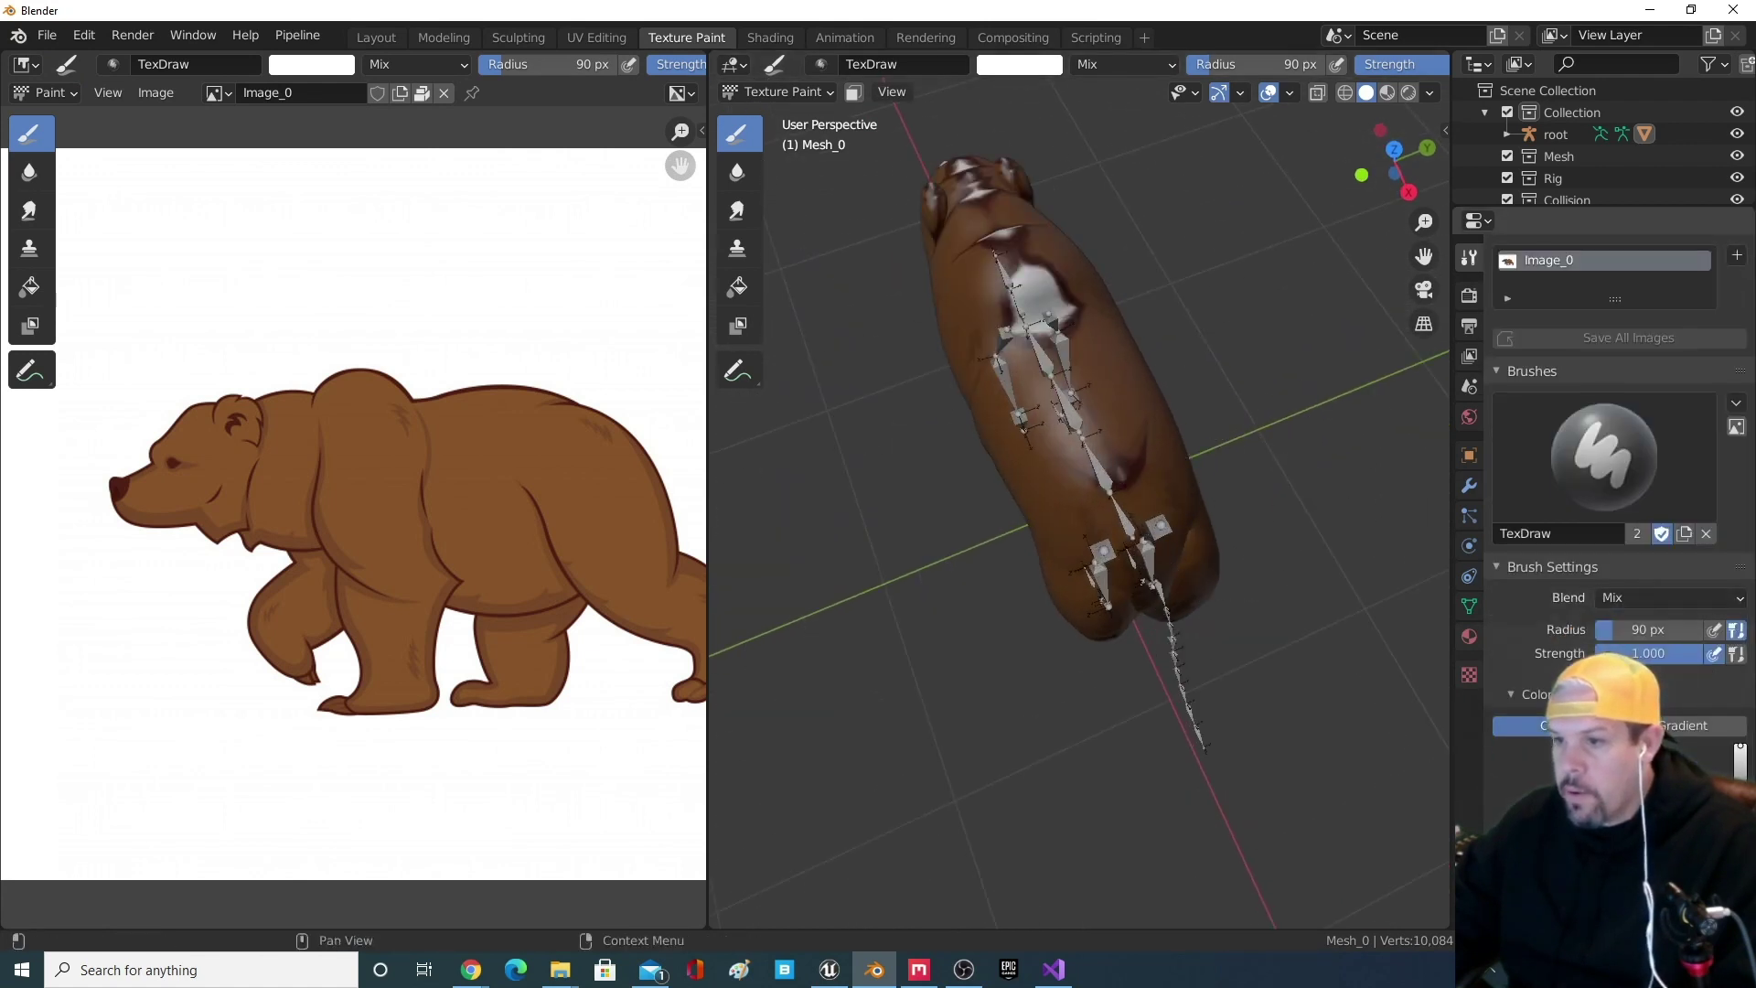
pyautogui.scroll(-2, 1619, 457)
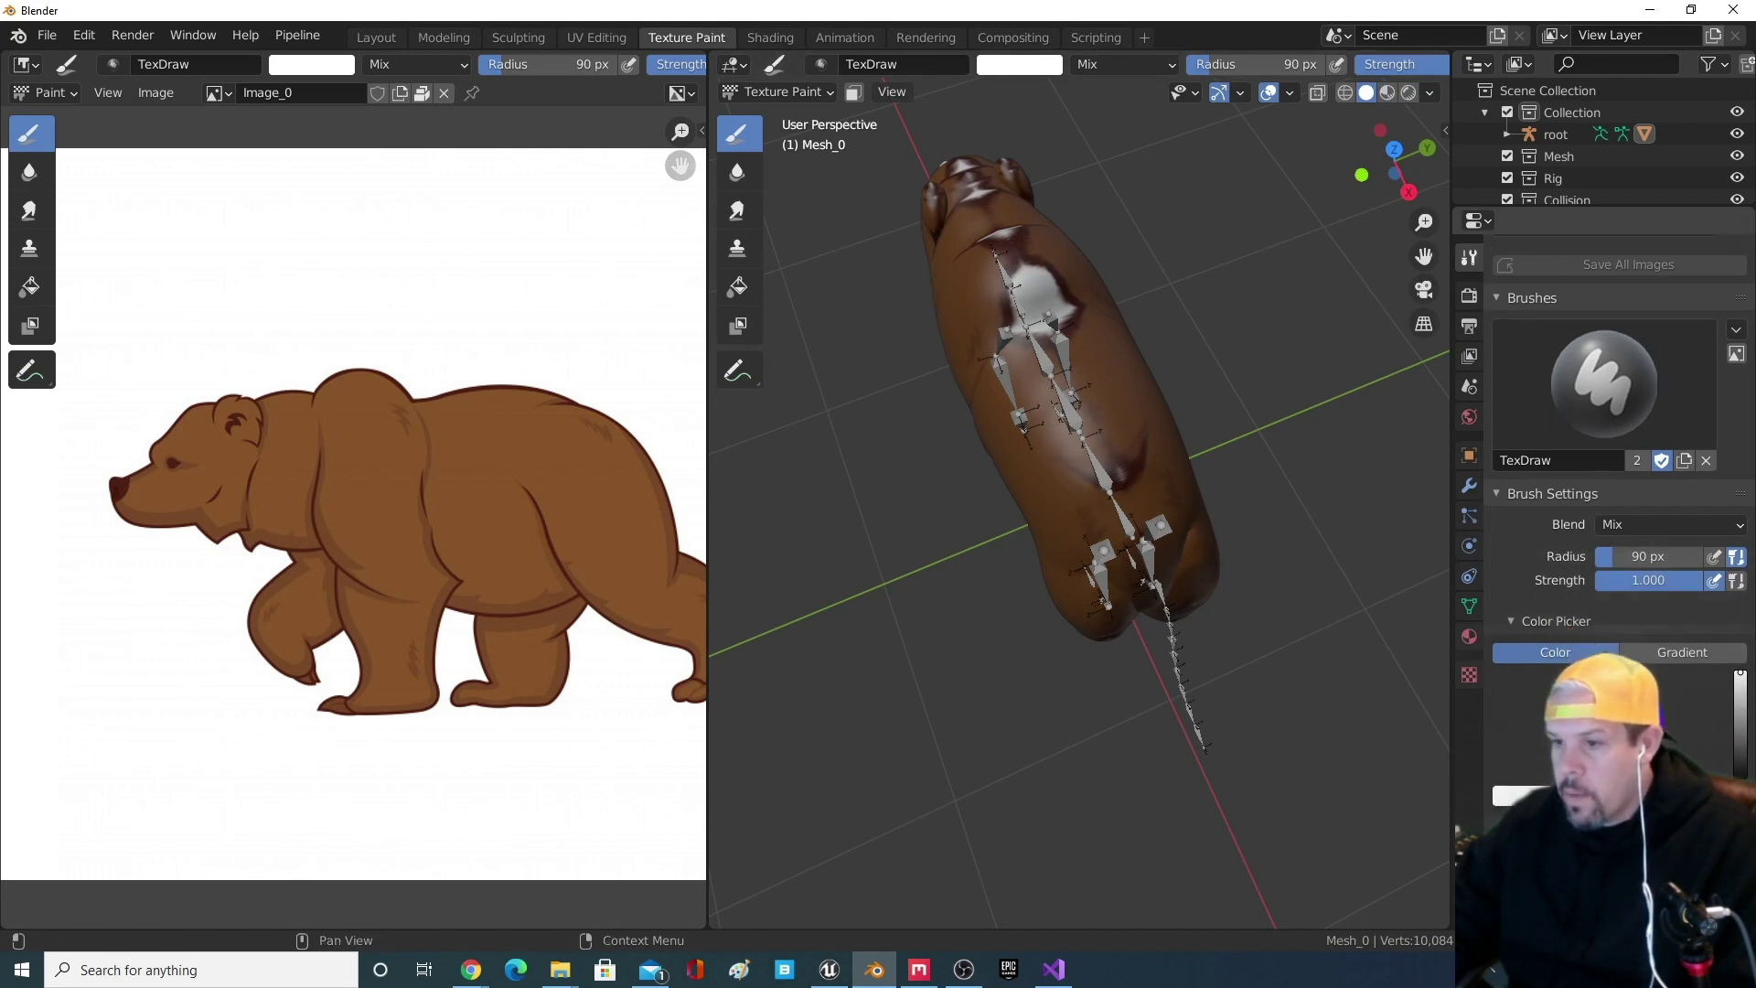
pyautogui.click(1519, 795)
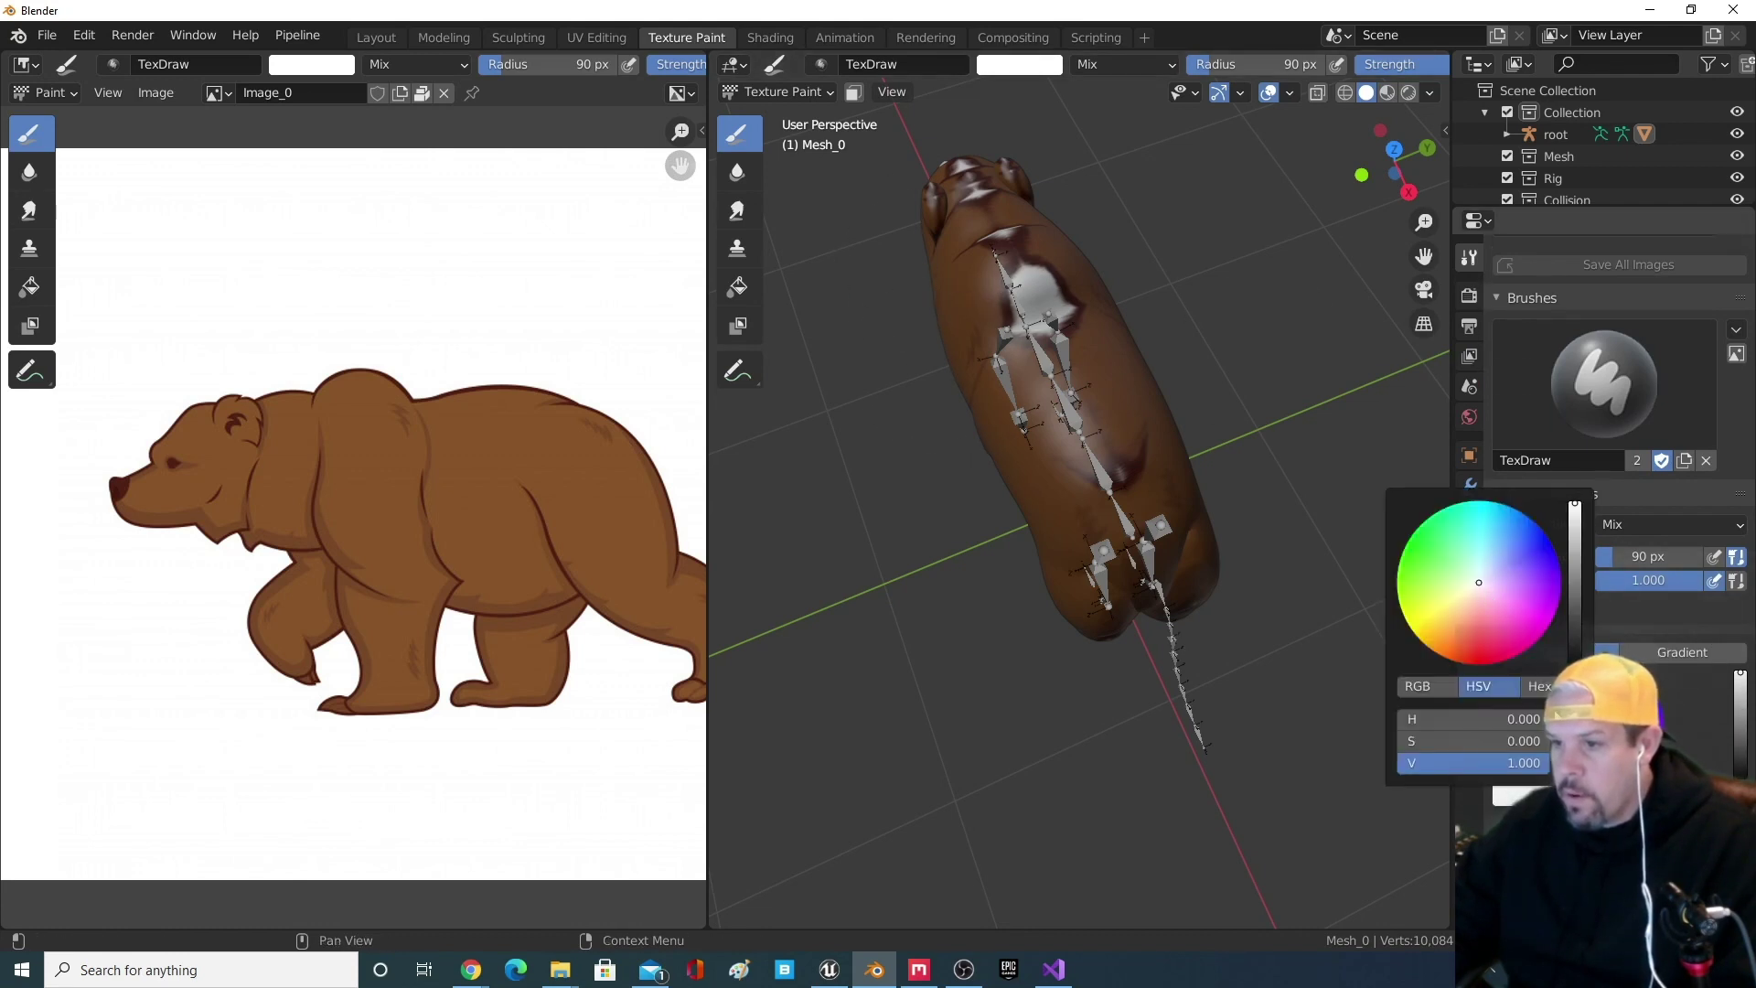
pyautogui.click(1571, 719)
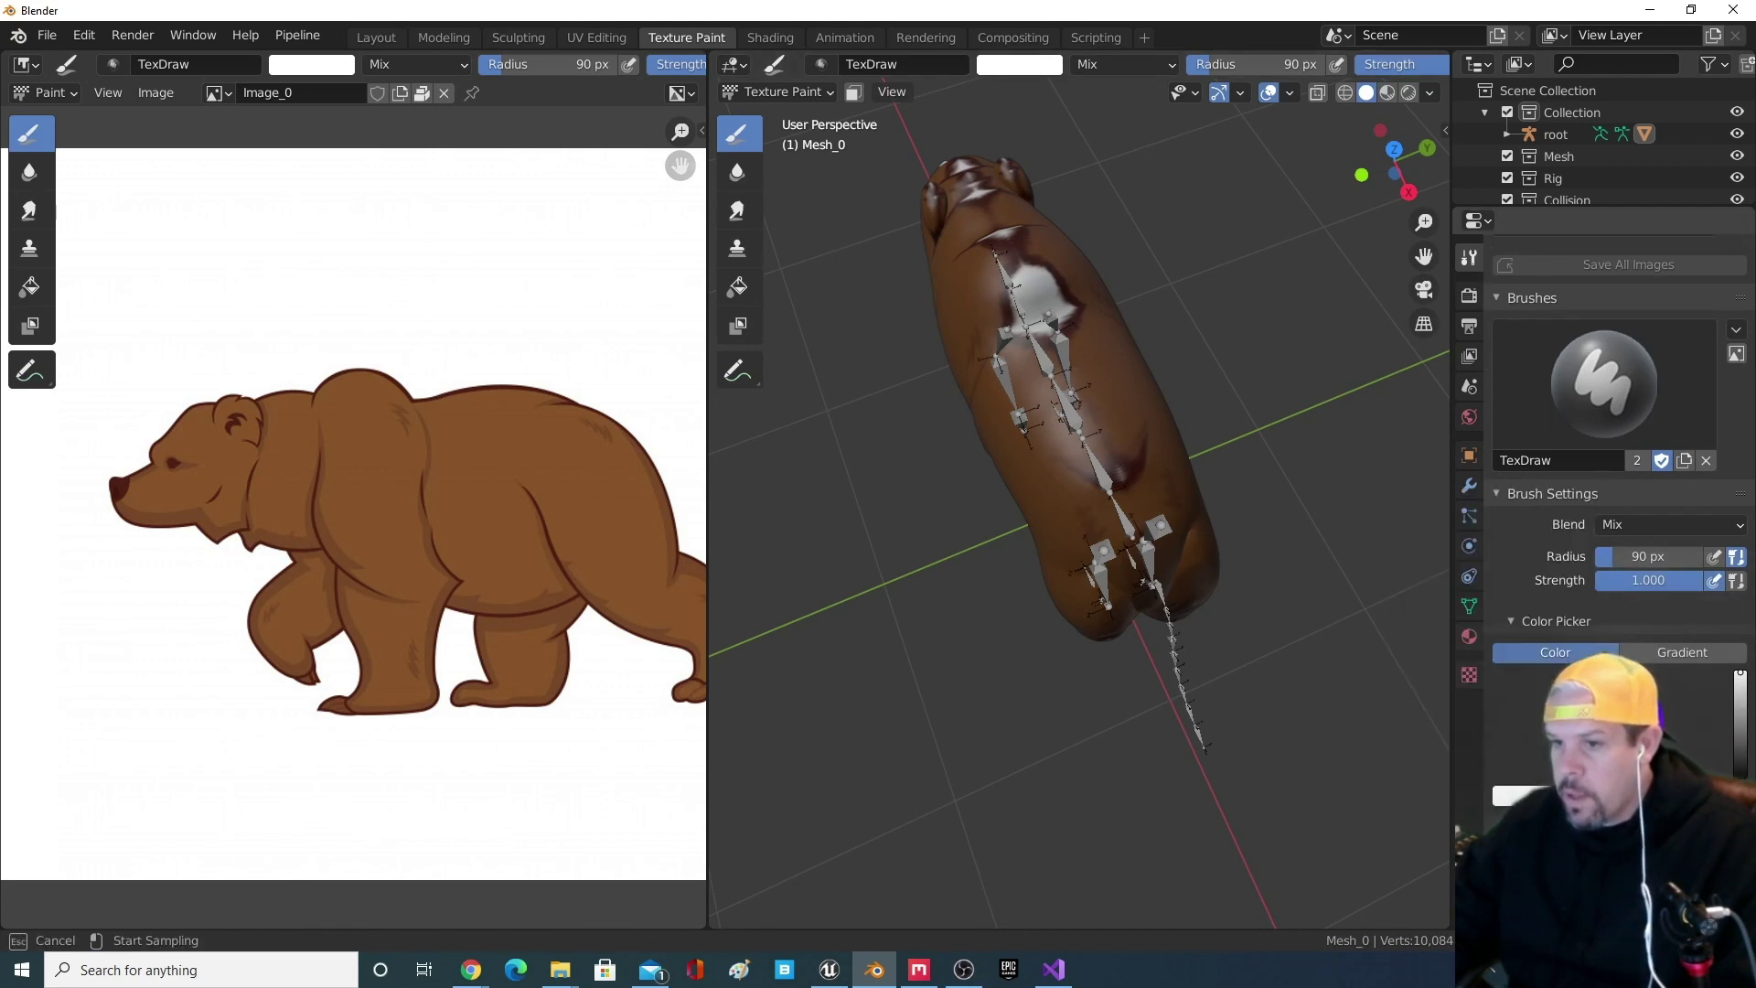
pyautogui.click(492, 512)
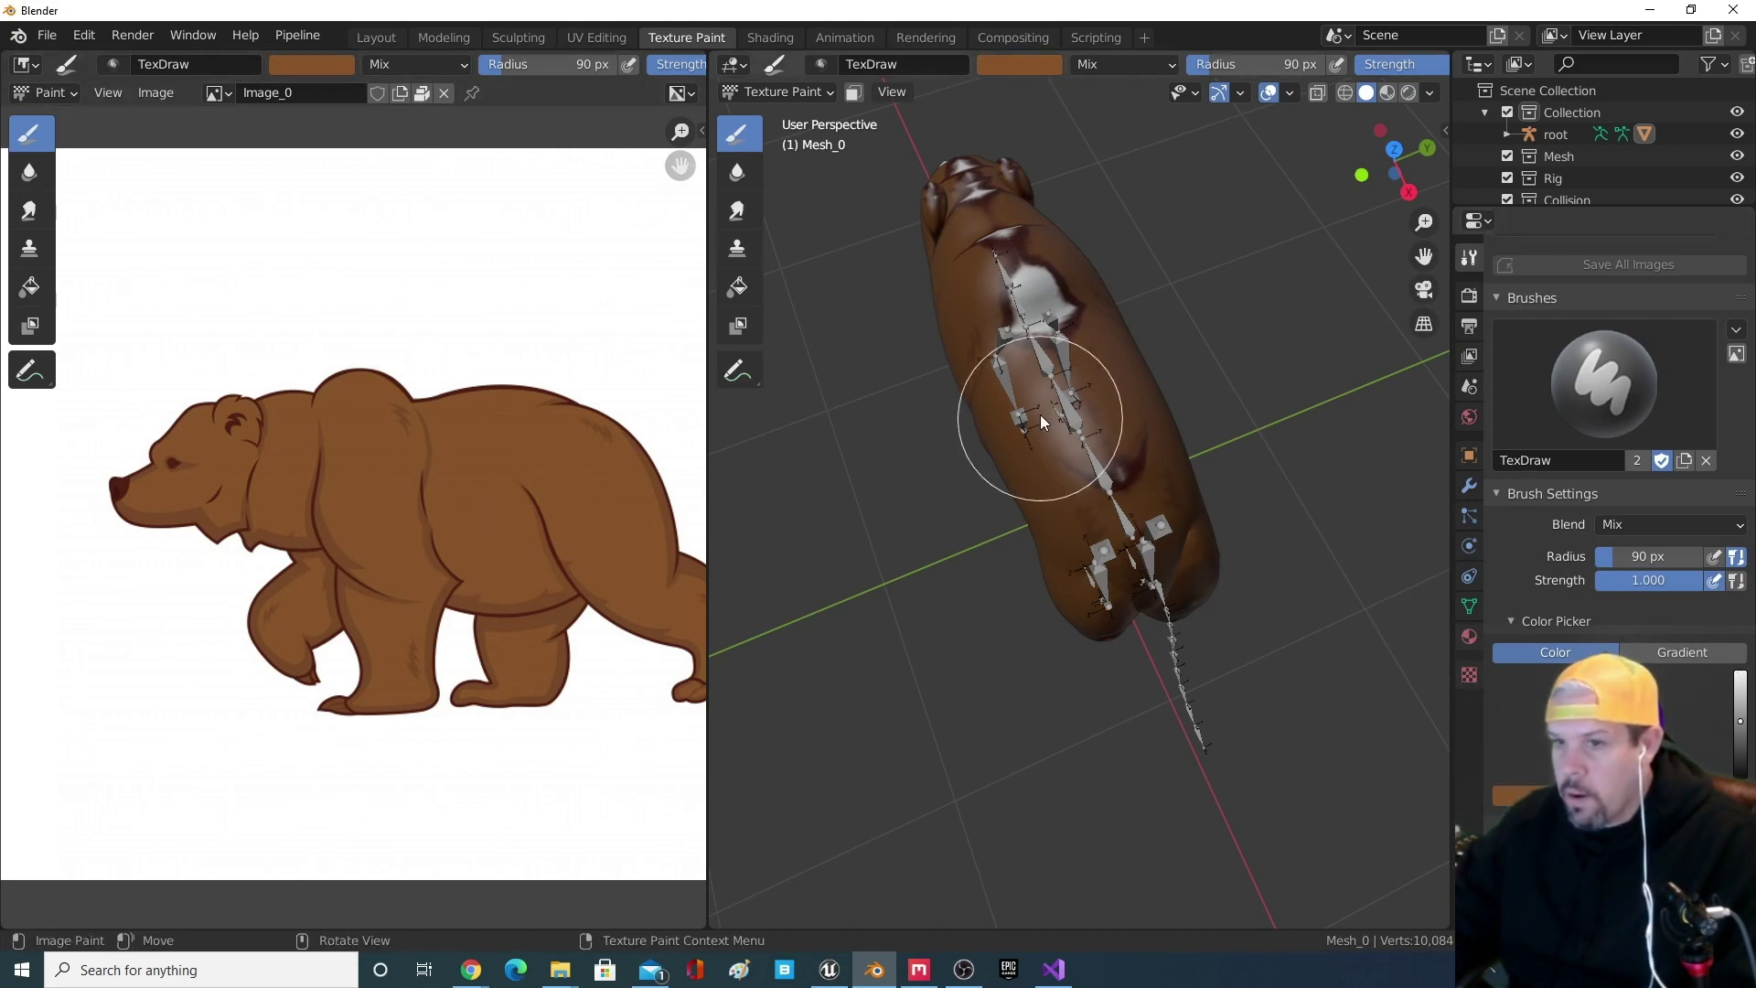
# - Set the brush radius to 32 px and paint brown over the white patch on the bear's shoulder hump
pyautogui.moveTo(1052, 414); pyautogui.dragTo(1067, 380, button='middle')
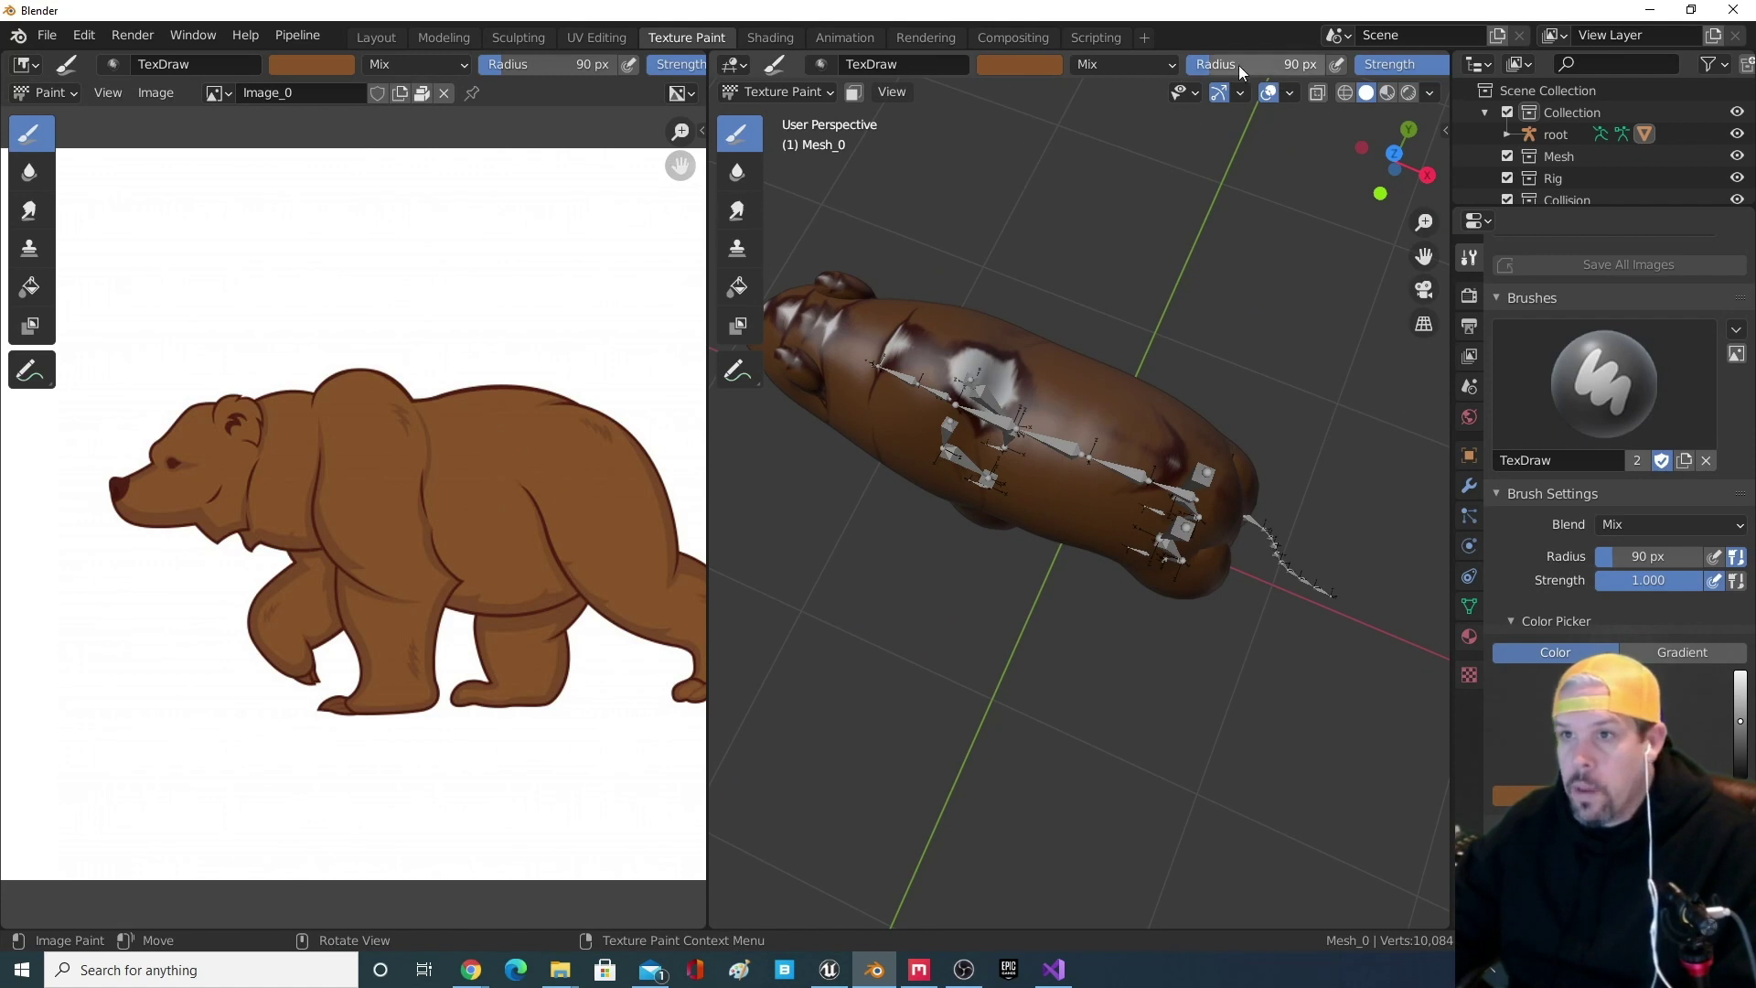
pyautogui.press('f')
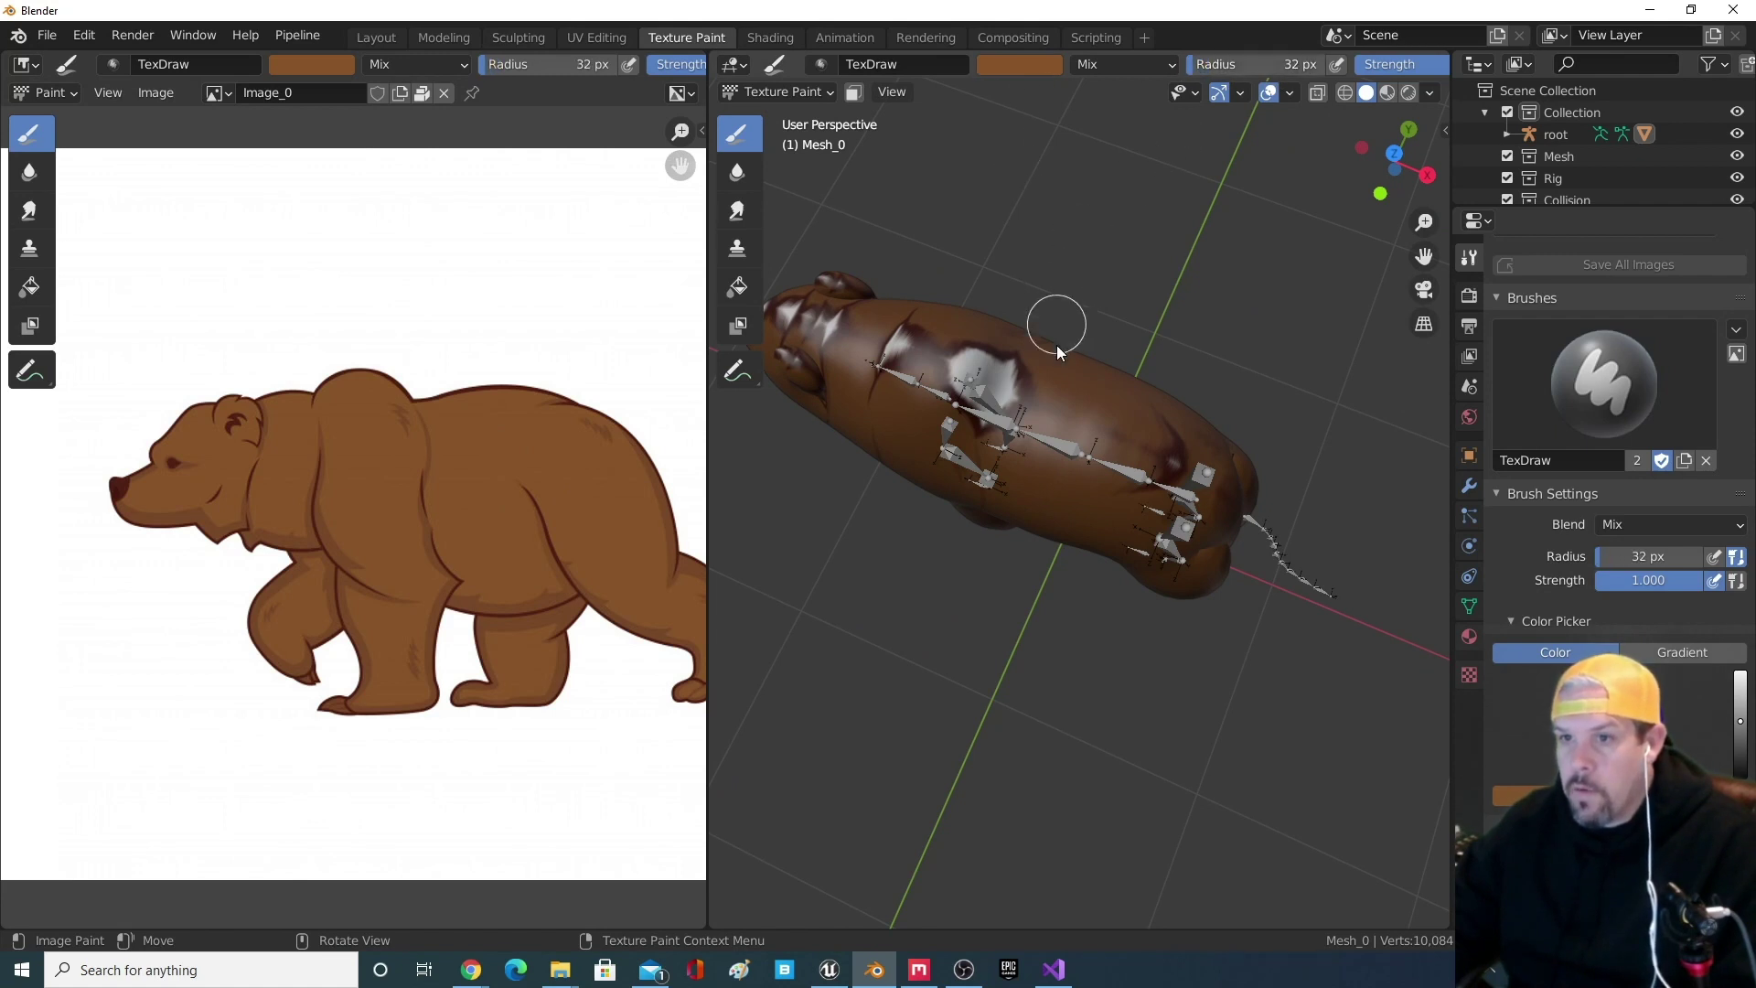
pyautogui.scroll(2, 1055, 406)
pyautogui.scroll(-1, 1017, 354)
pyautogui.moveTo(1007, 326)
pyautogui.mouseDown()
pyautogui.moveTo(952, 288)
pyautogui.moveTo(918, 304)
pyautogui.moveTo(963, 388)
pyautogui.mouseUp()
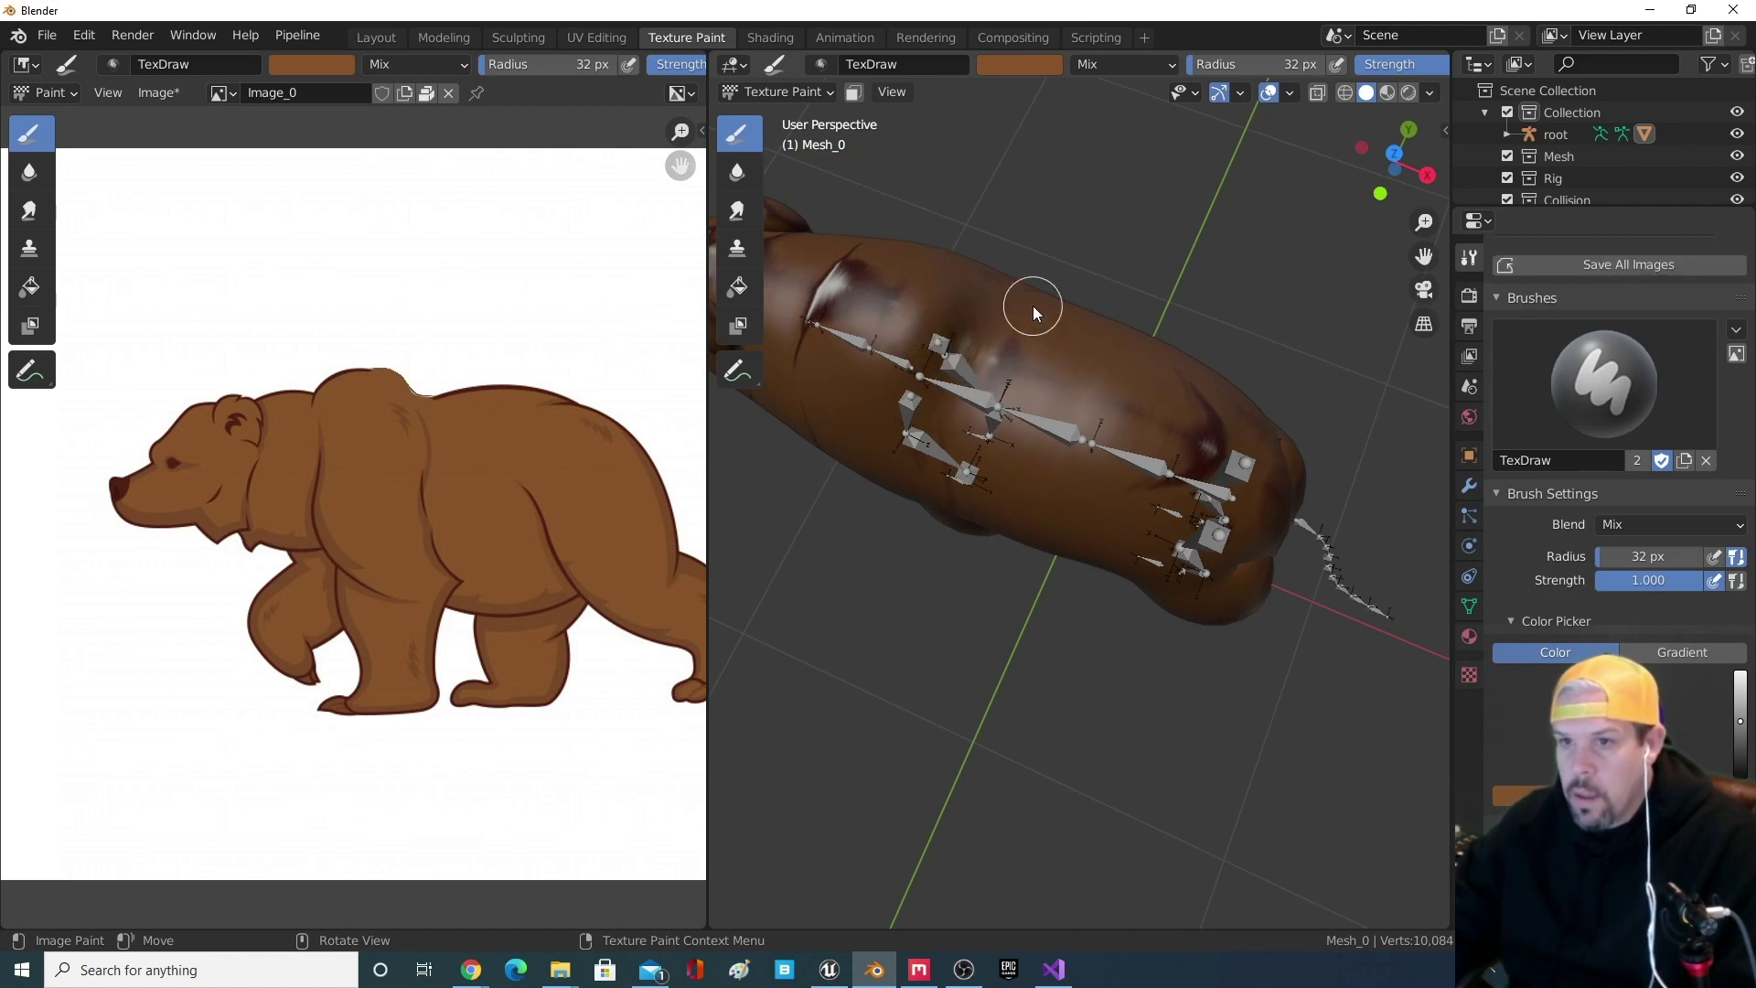
# - Paint brown over the remaining white areas on the bear's back and legs
pyautogui.moveTo(968, 332); pyautogui.dragTo(990, 435, button='middle')
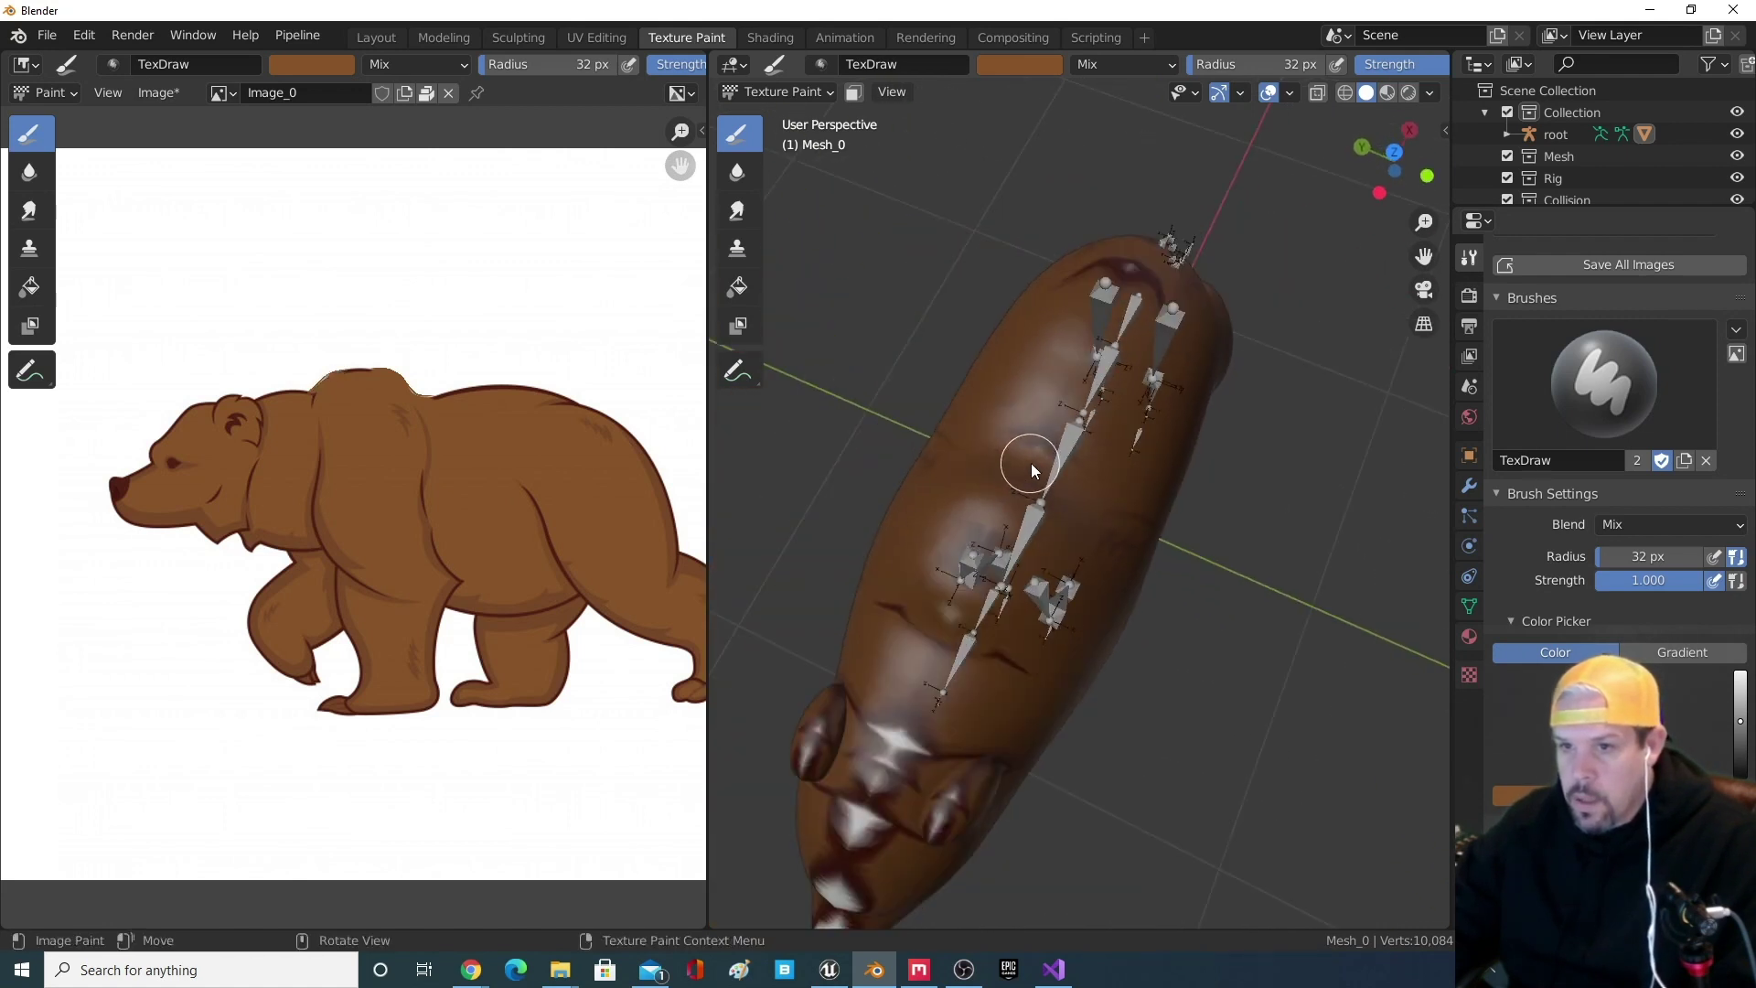
pyautogui.moveTo(985, 631); pyautogui.dragTo(1105, 580, button='middle')
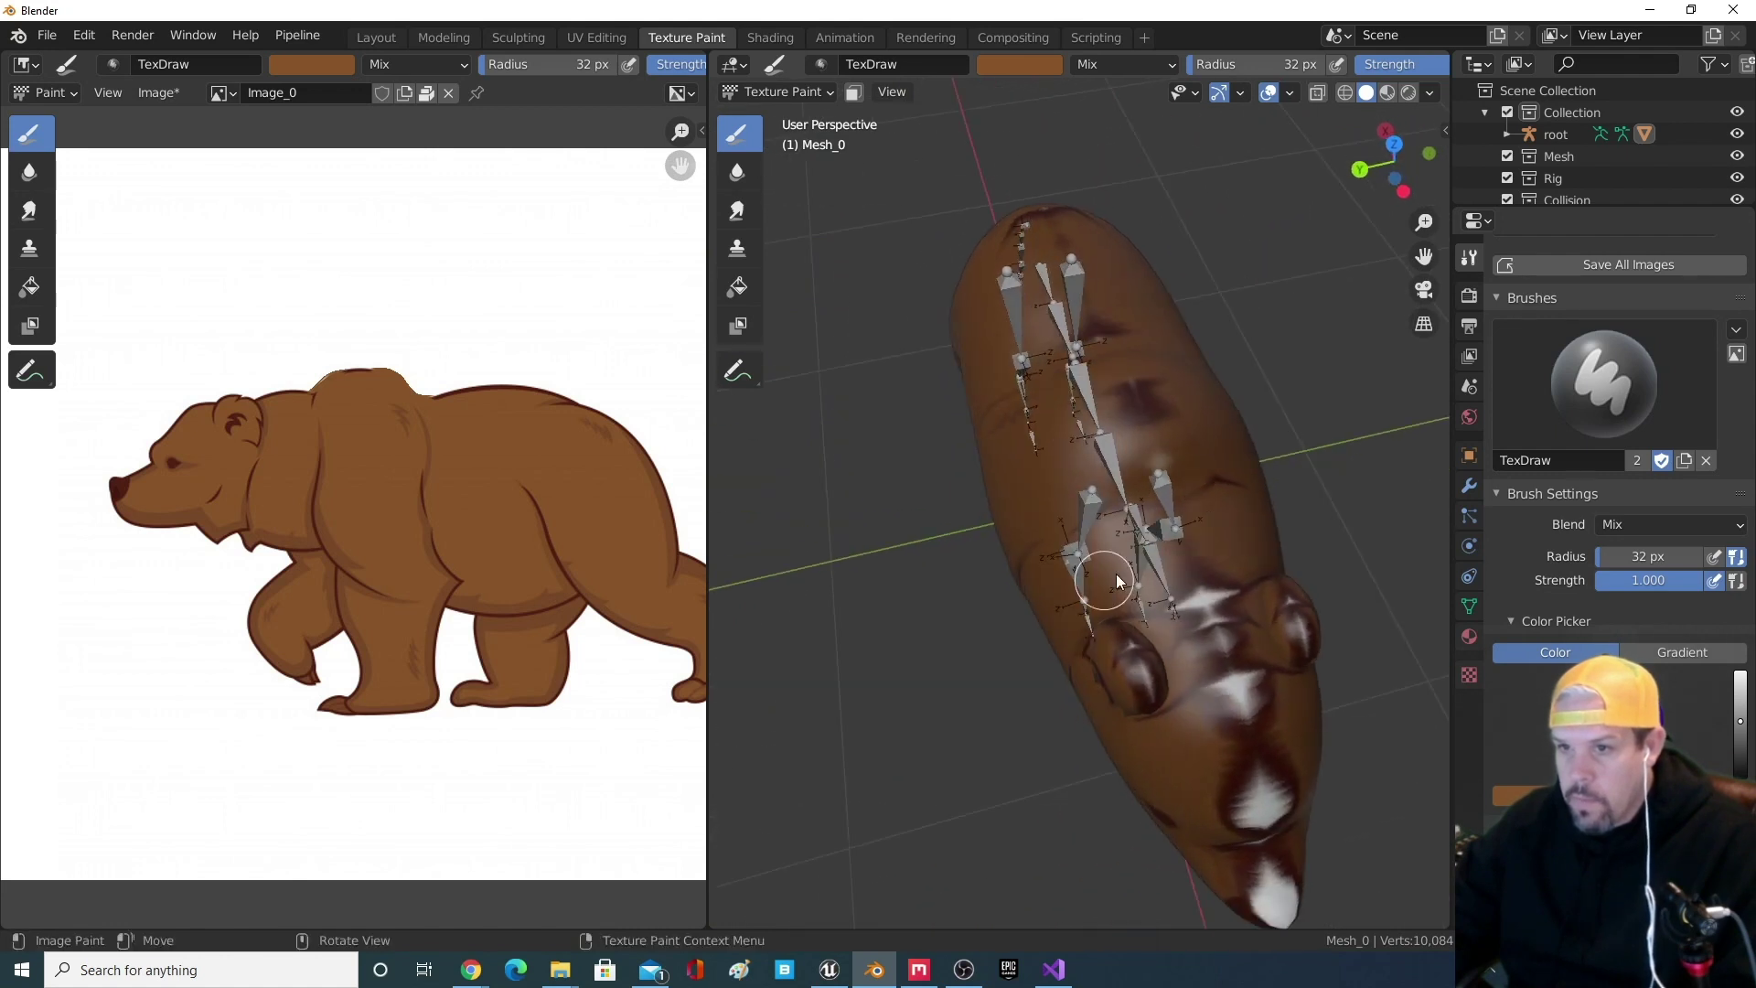
pyautogui.moveTo(1170, 469); pyautogui.dragTo(1166, 333, button='middle')
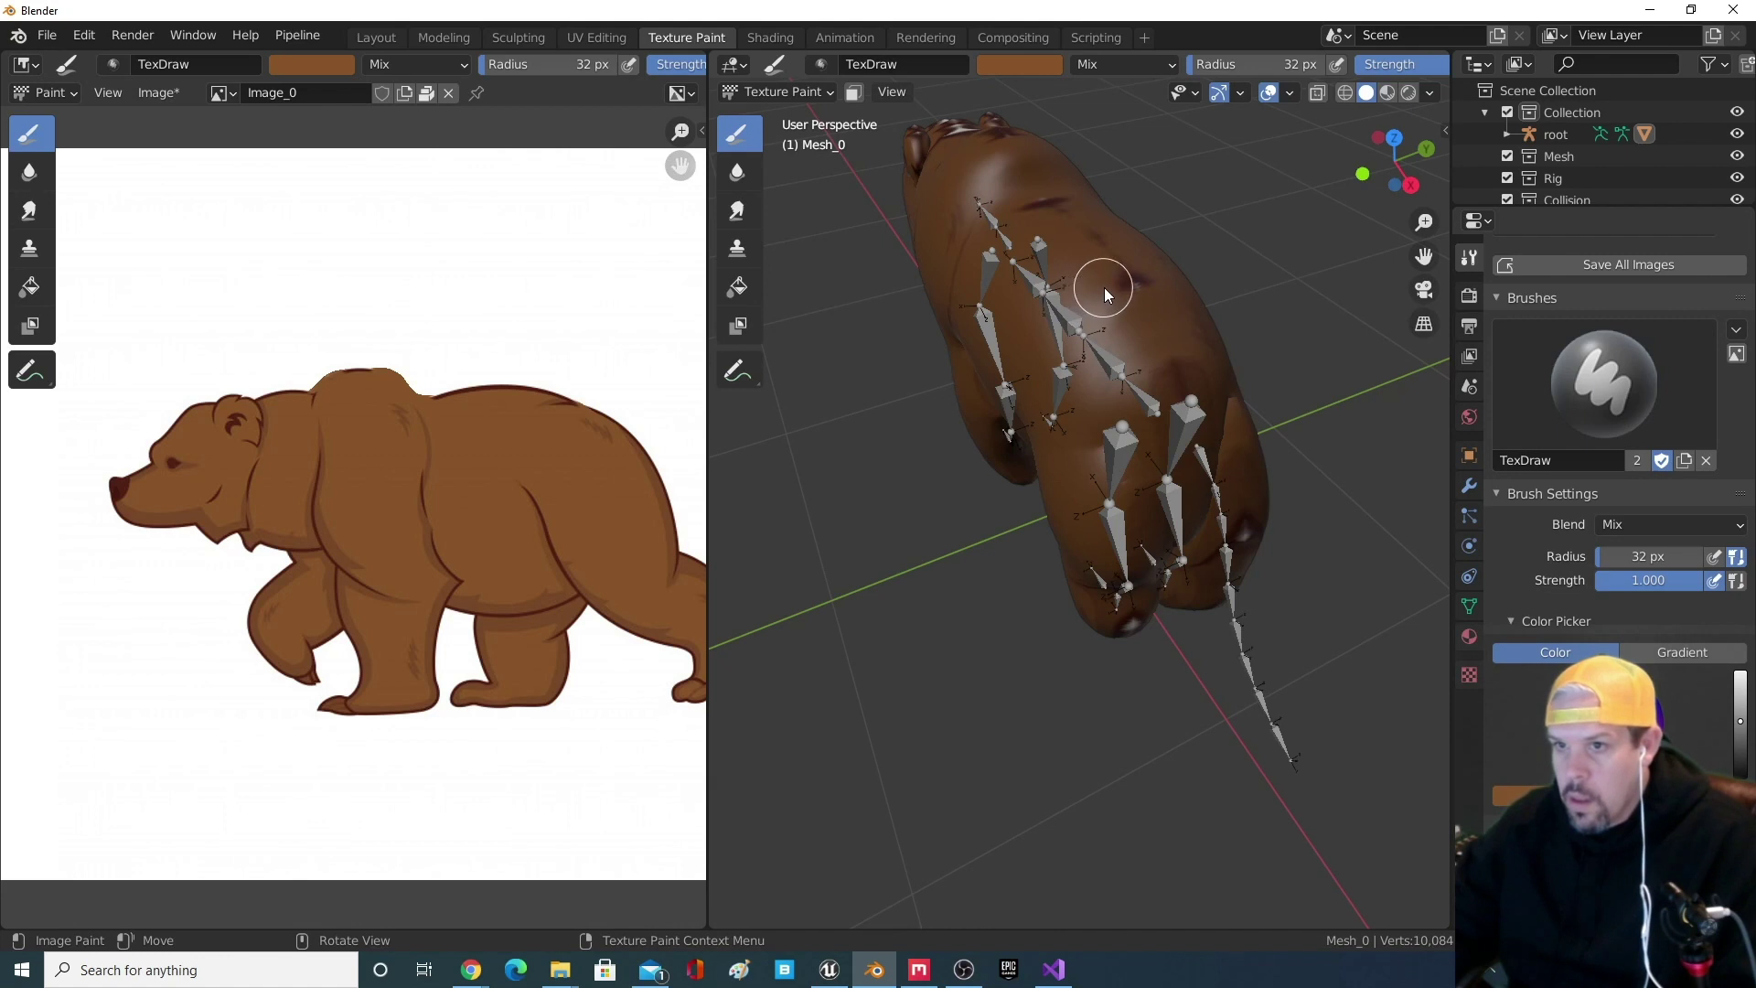
pyautogui.moveTo(1116, 298); pyautogui.dragTo(1206, 480, button='middle')
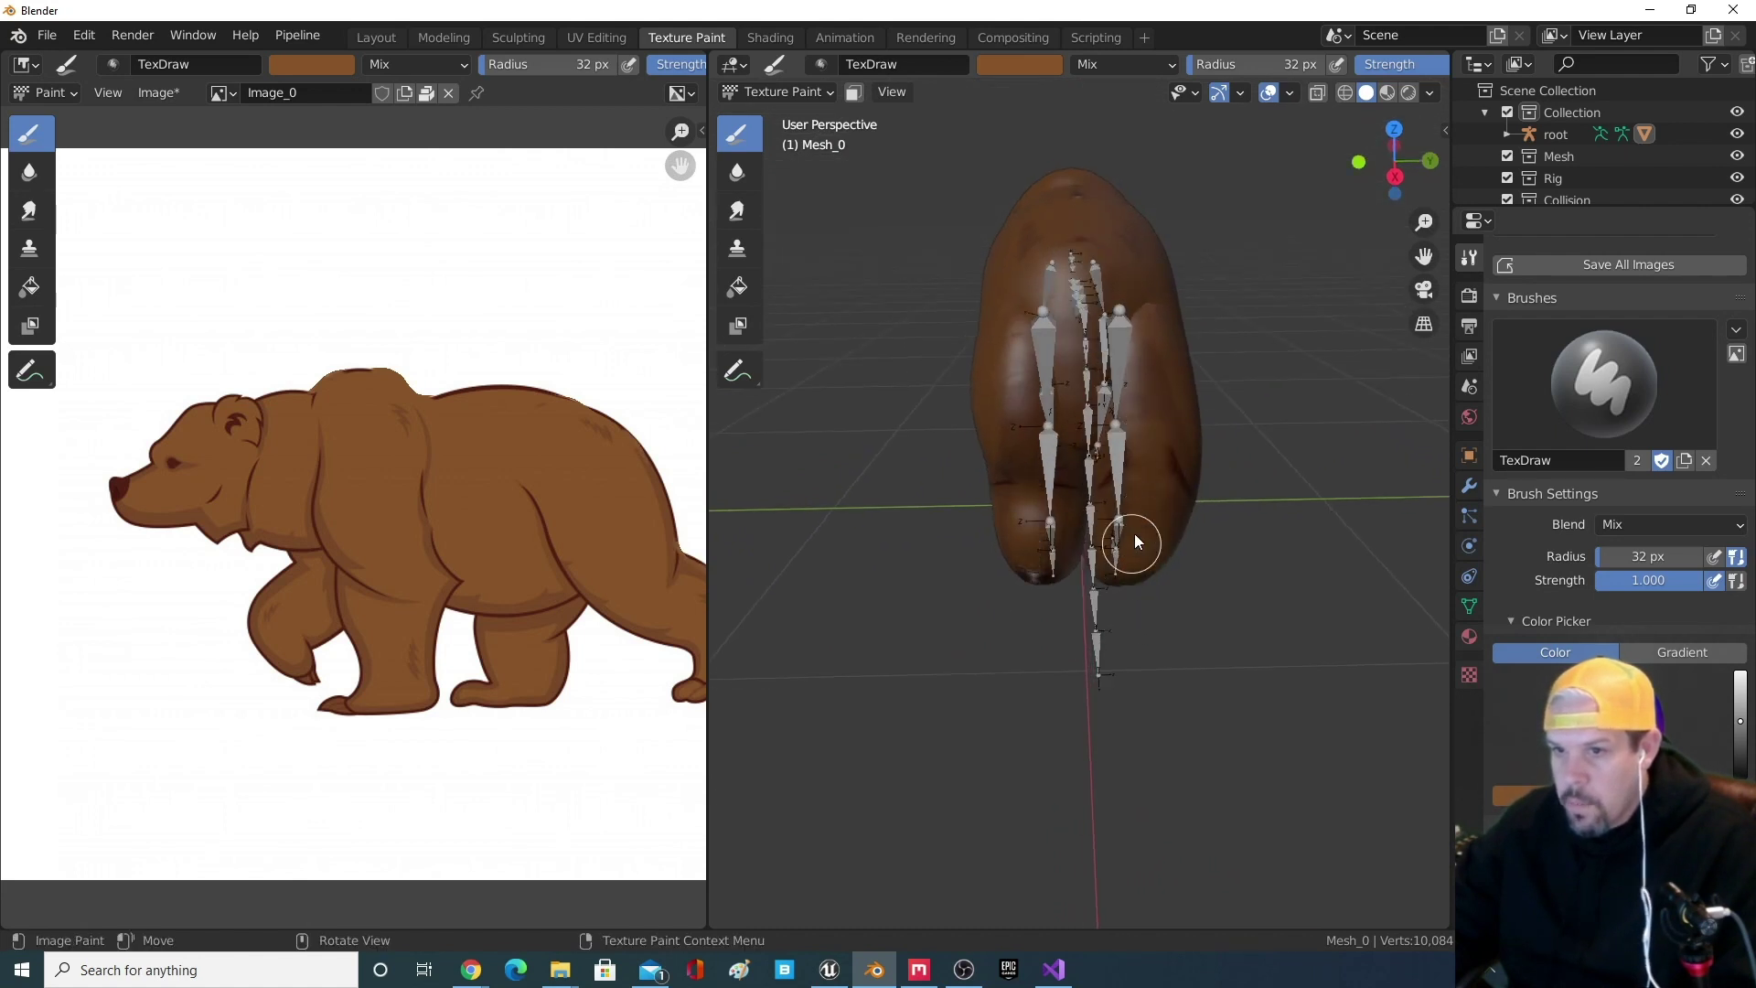
pyautogui.moveTo(1046, 586); pyautogui.dragTo(1207, 465, button='middle')
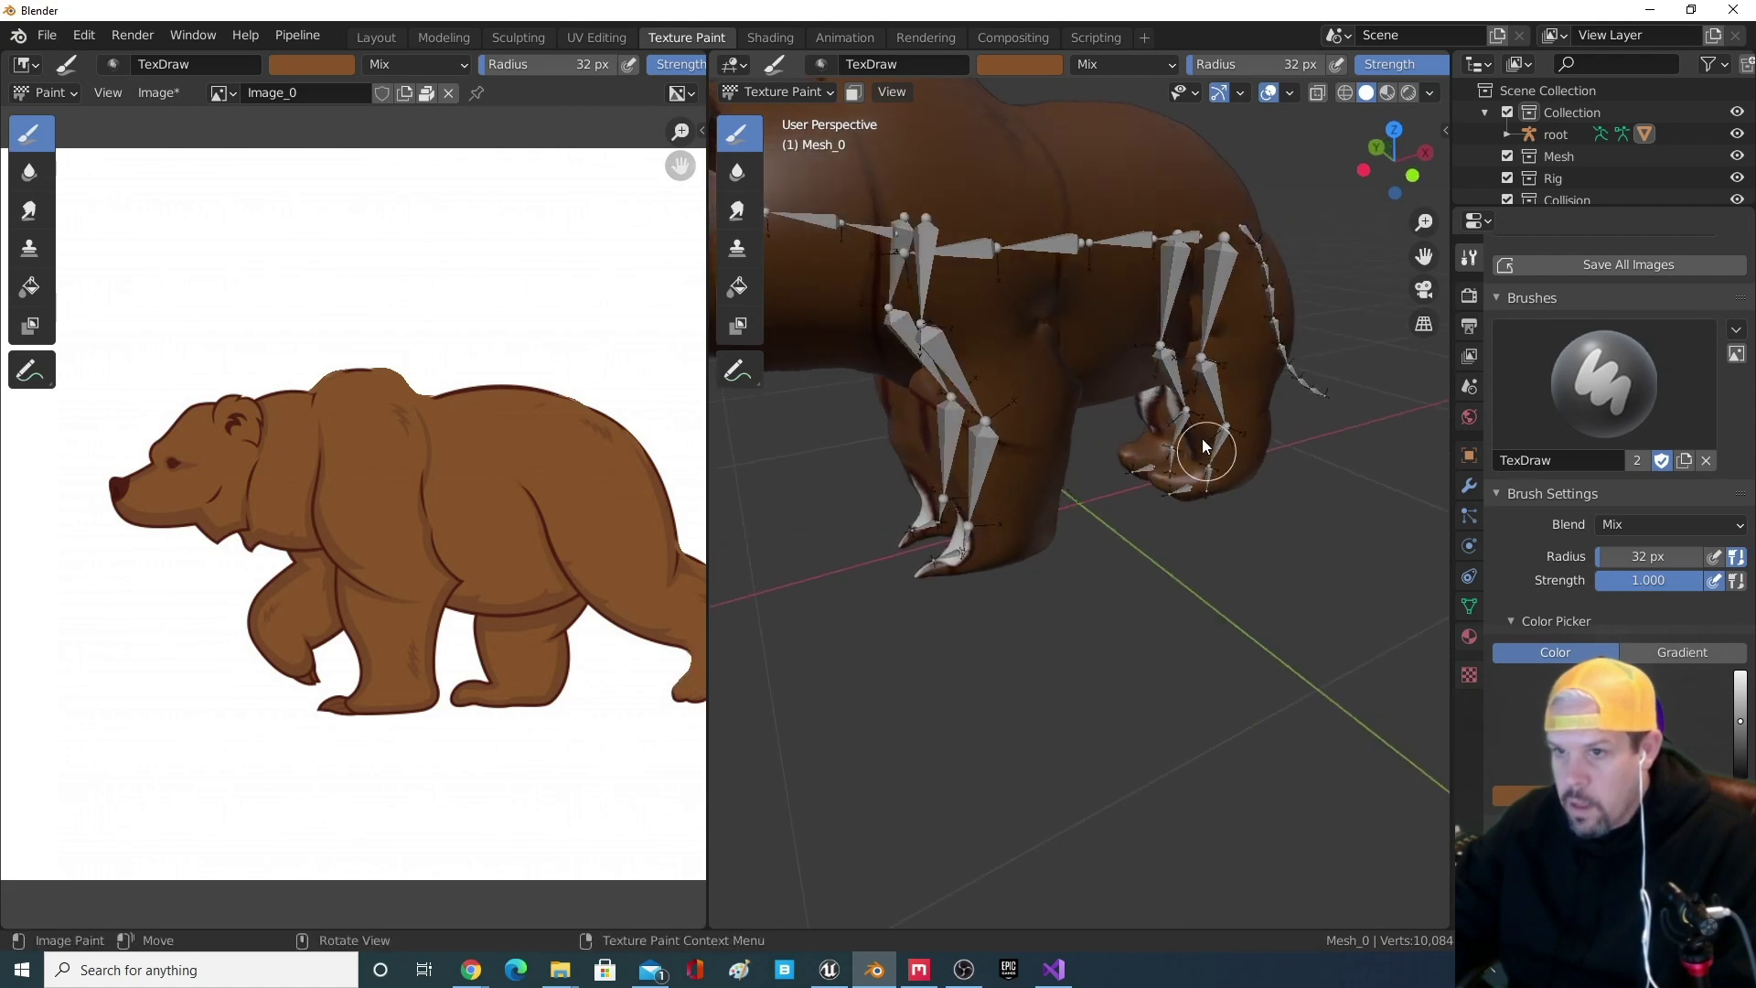
pyautogui.moveTo(1156, 408)
pyautogui.mouseDown(button='middle')
pyautogui.moveTo(1193, 585)
pyautogui.moveTo(1095, 618)
pyautogui.moveTo(1144, 500)
pyautogui.moveTo(1272, 547)
pyautogui.moveTo(1297, 578)
pyautogui.moveTo(1325, 569)
pyautogui.mouseUp(button='middle')
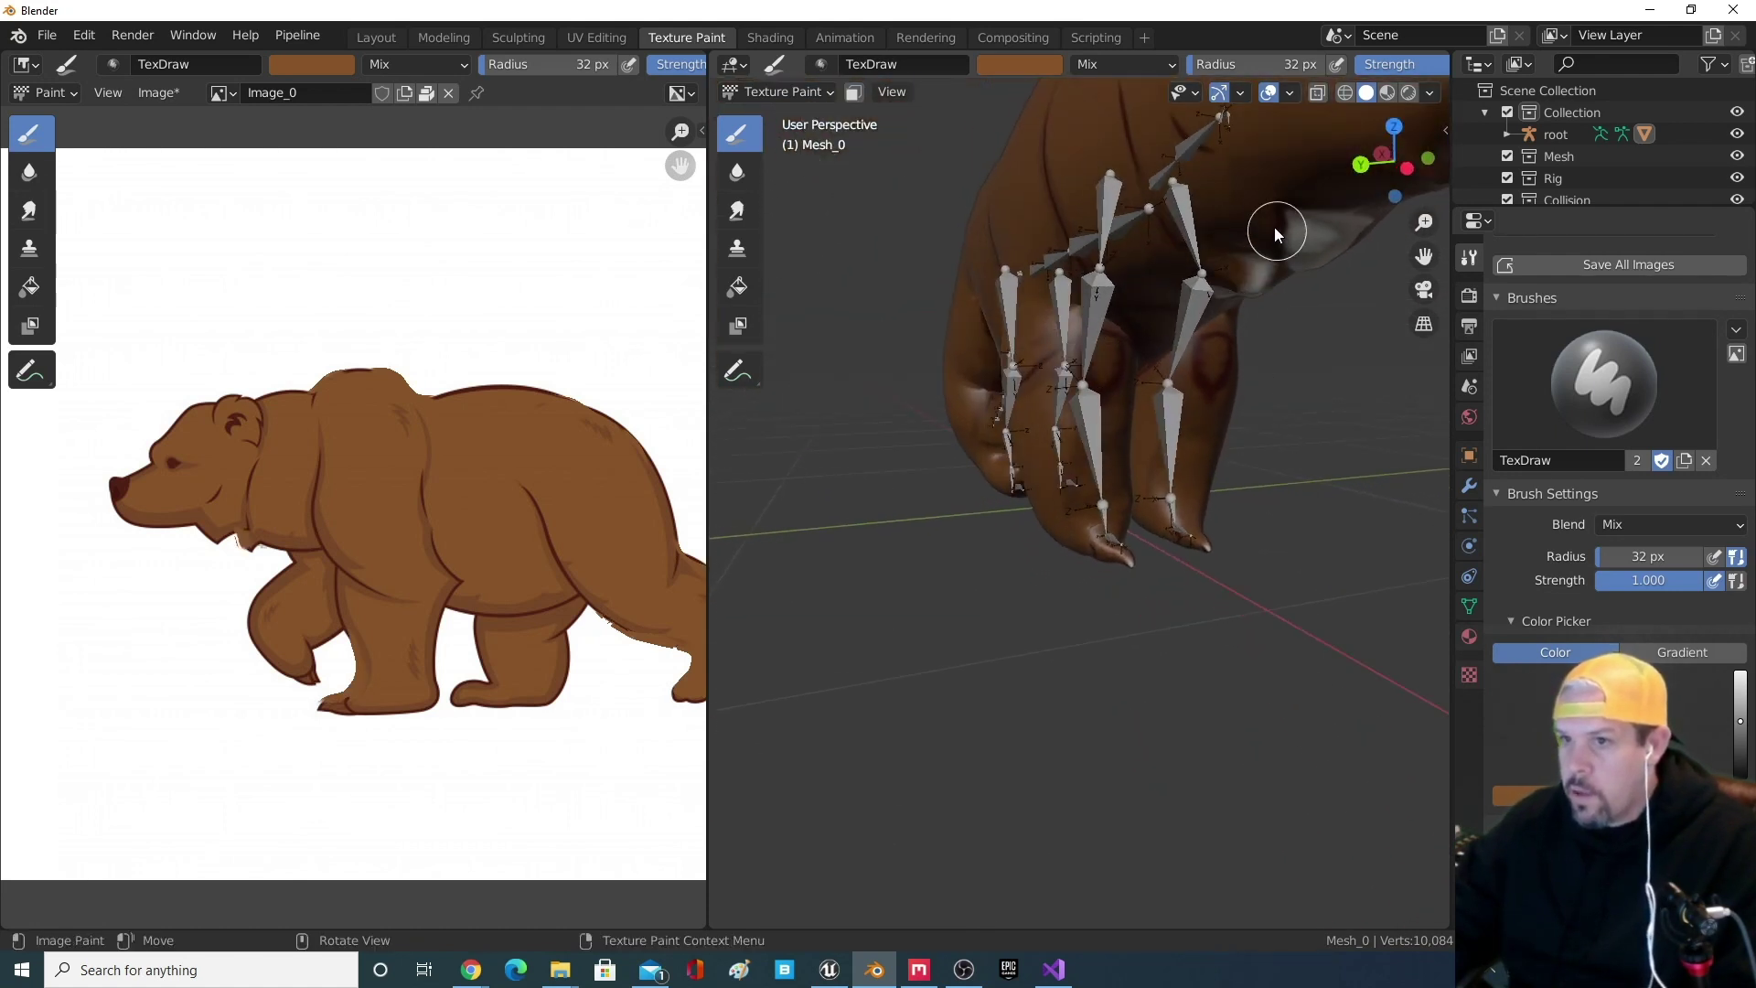
pyautogui.moveTo(1231, 245); pyautogui.dragTo(1117, 228, button='middle')
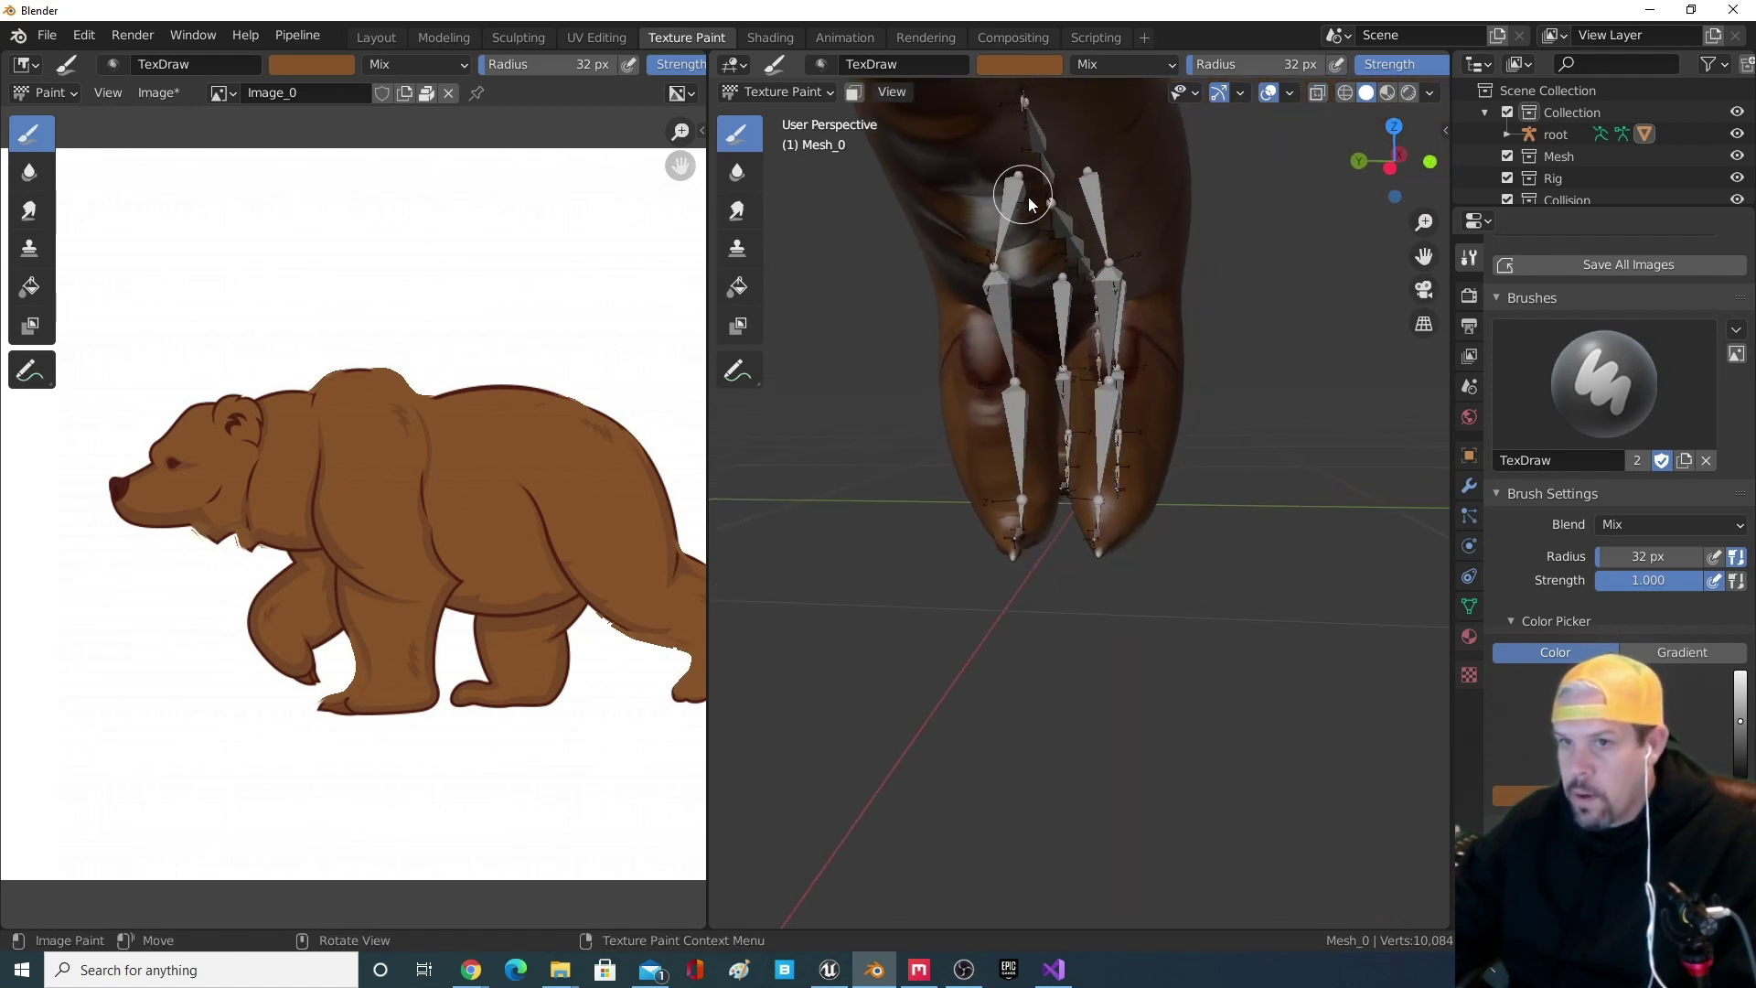
# - Paint brown over the white patches between the bear's ears and down its forehead
pyautogui.moveTo(1023, 202); pyautogui.dragTo(1075, 286, button='middle')
pyautogui.scroll(-6, 1207, 412)
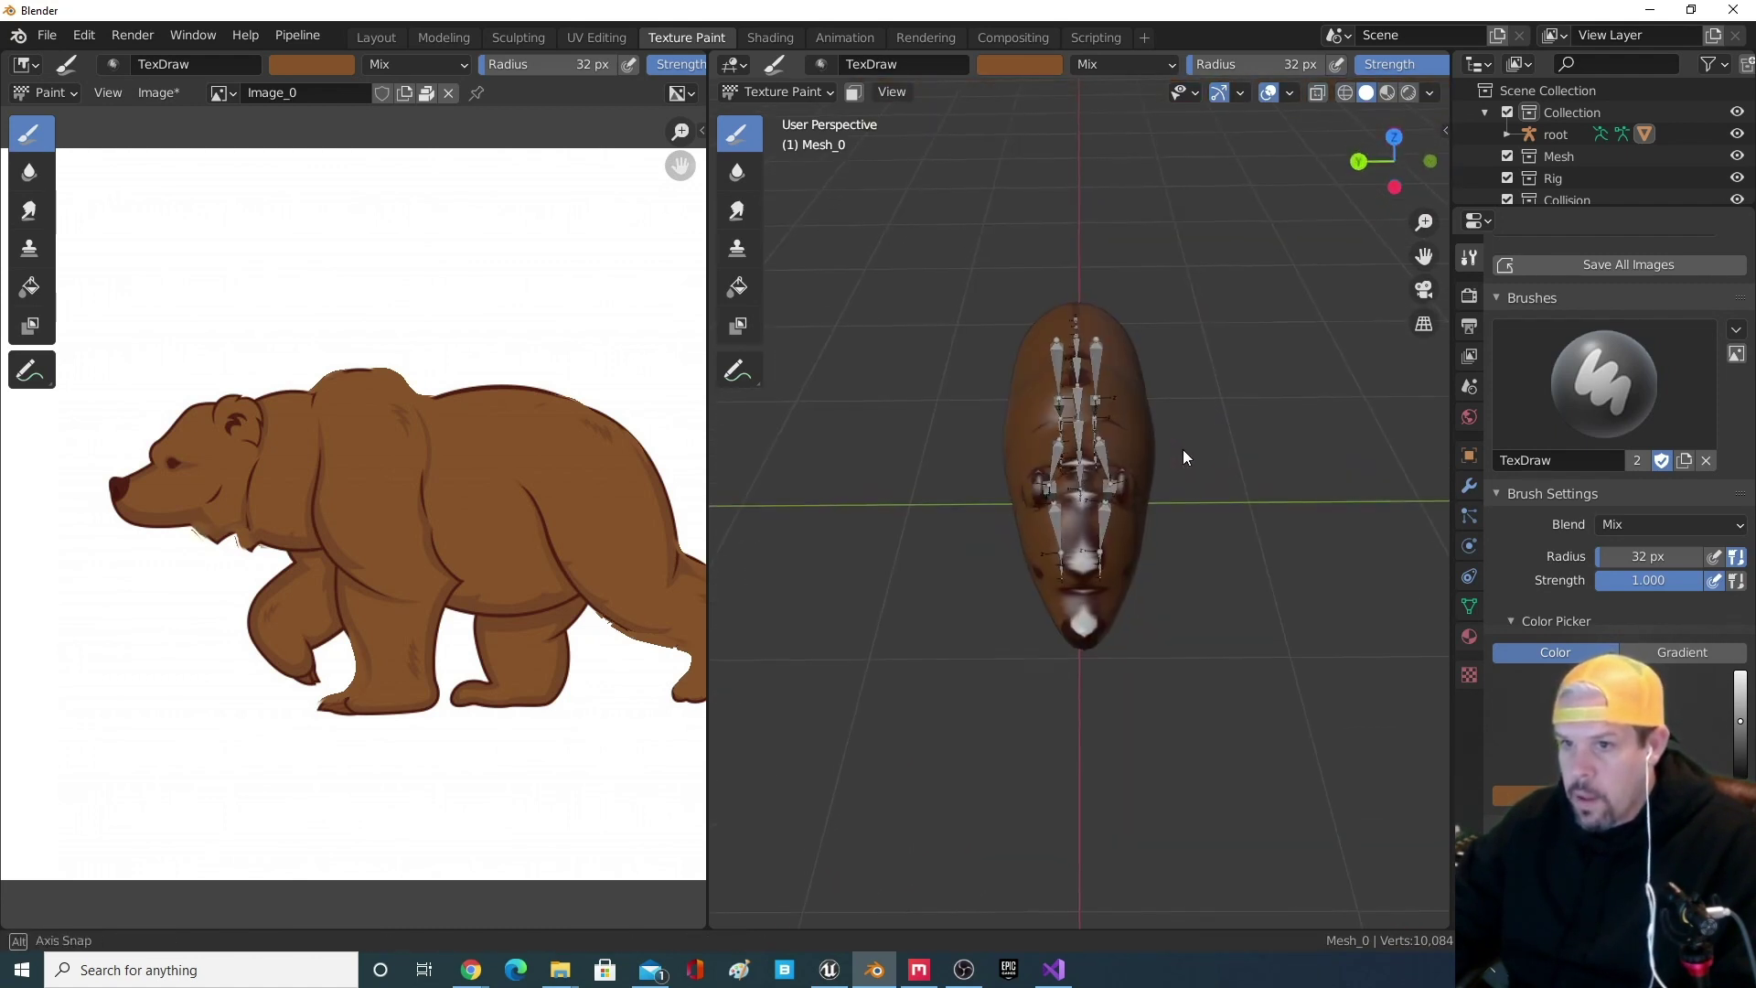
pyautogui.scroll(8, 1182, 448)
pyautogui.scroll(-4, 1220, 459)
pyautogui.moveTo(1220, 397)
pyautogui.mouseDown()
pyautogui.moveTo(1232, 381)
pyautogui.moveTo(1238, 425)
pyautogui.mouseUp()
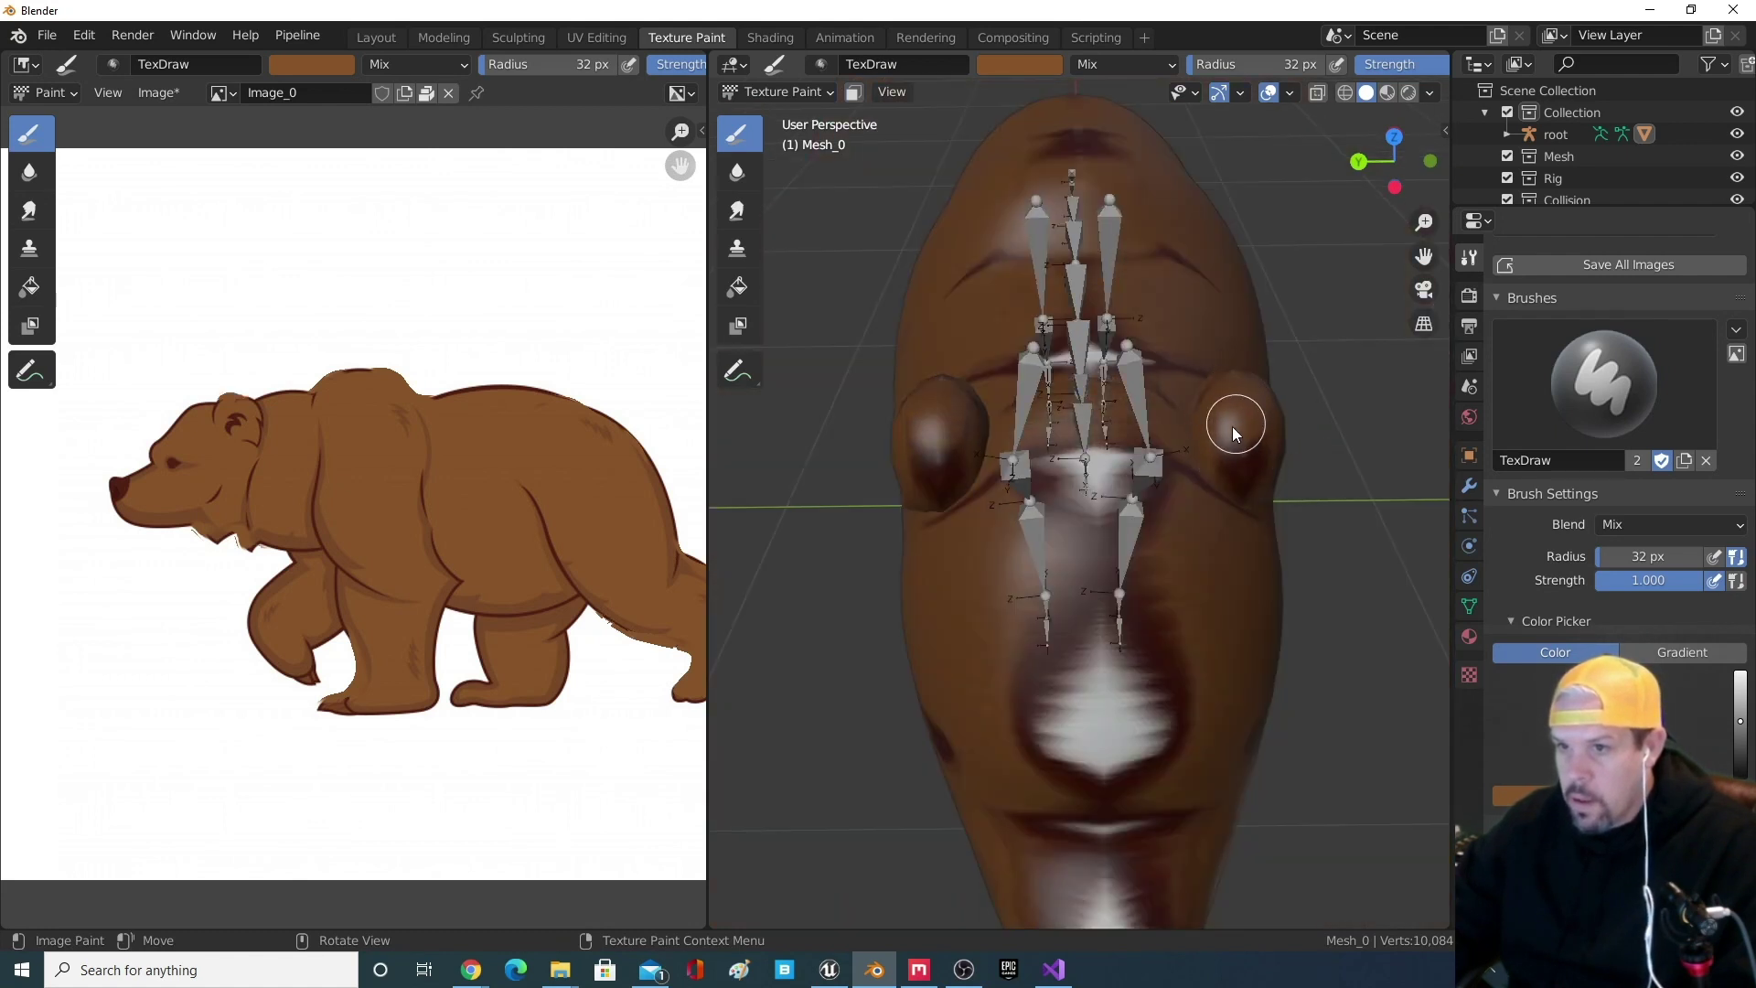
pyautogui.moveTo(1178, 530); pyautogui.dragTo(1237, 410, button='middle')
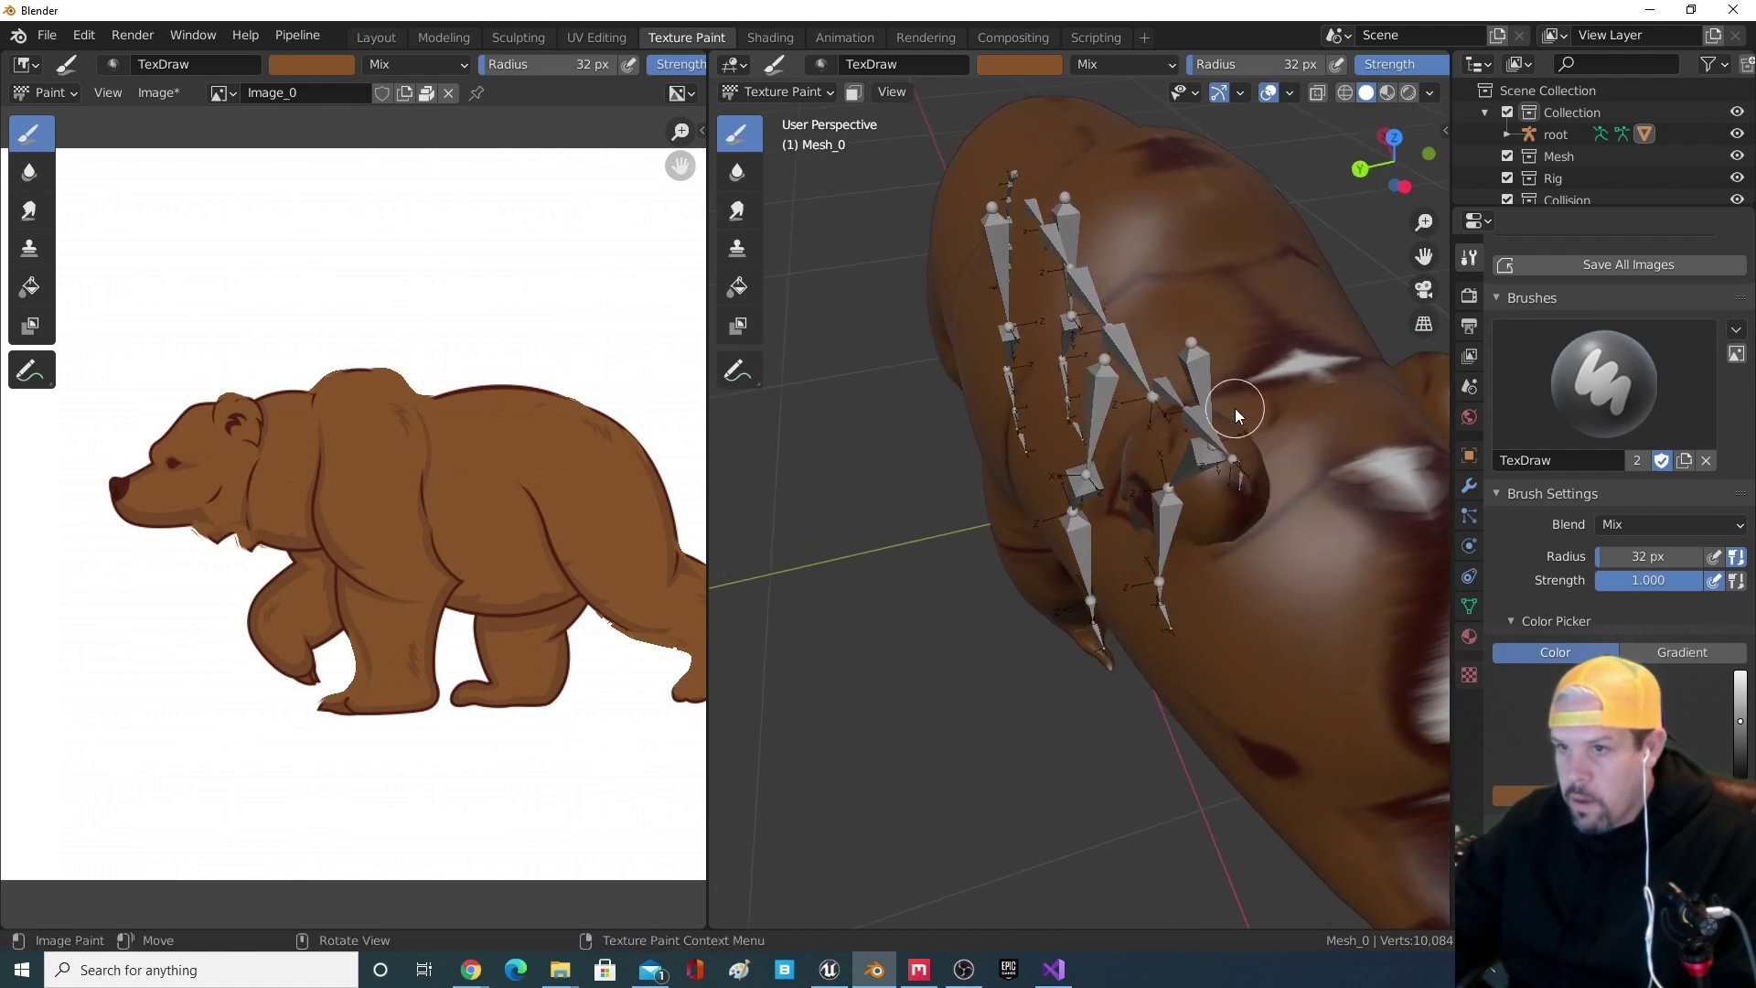
pyautogui.click(1308, 375)
pyautogui.moveTo(1318, 506); pyautogui.dragTo(1359, 481)
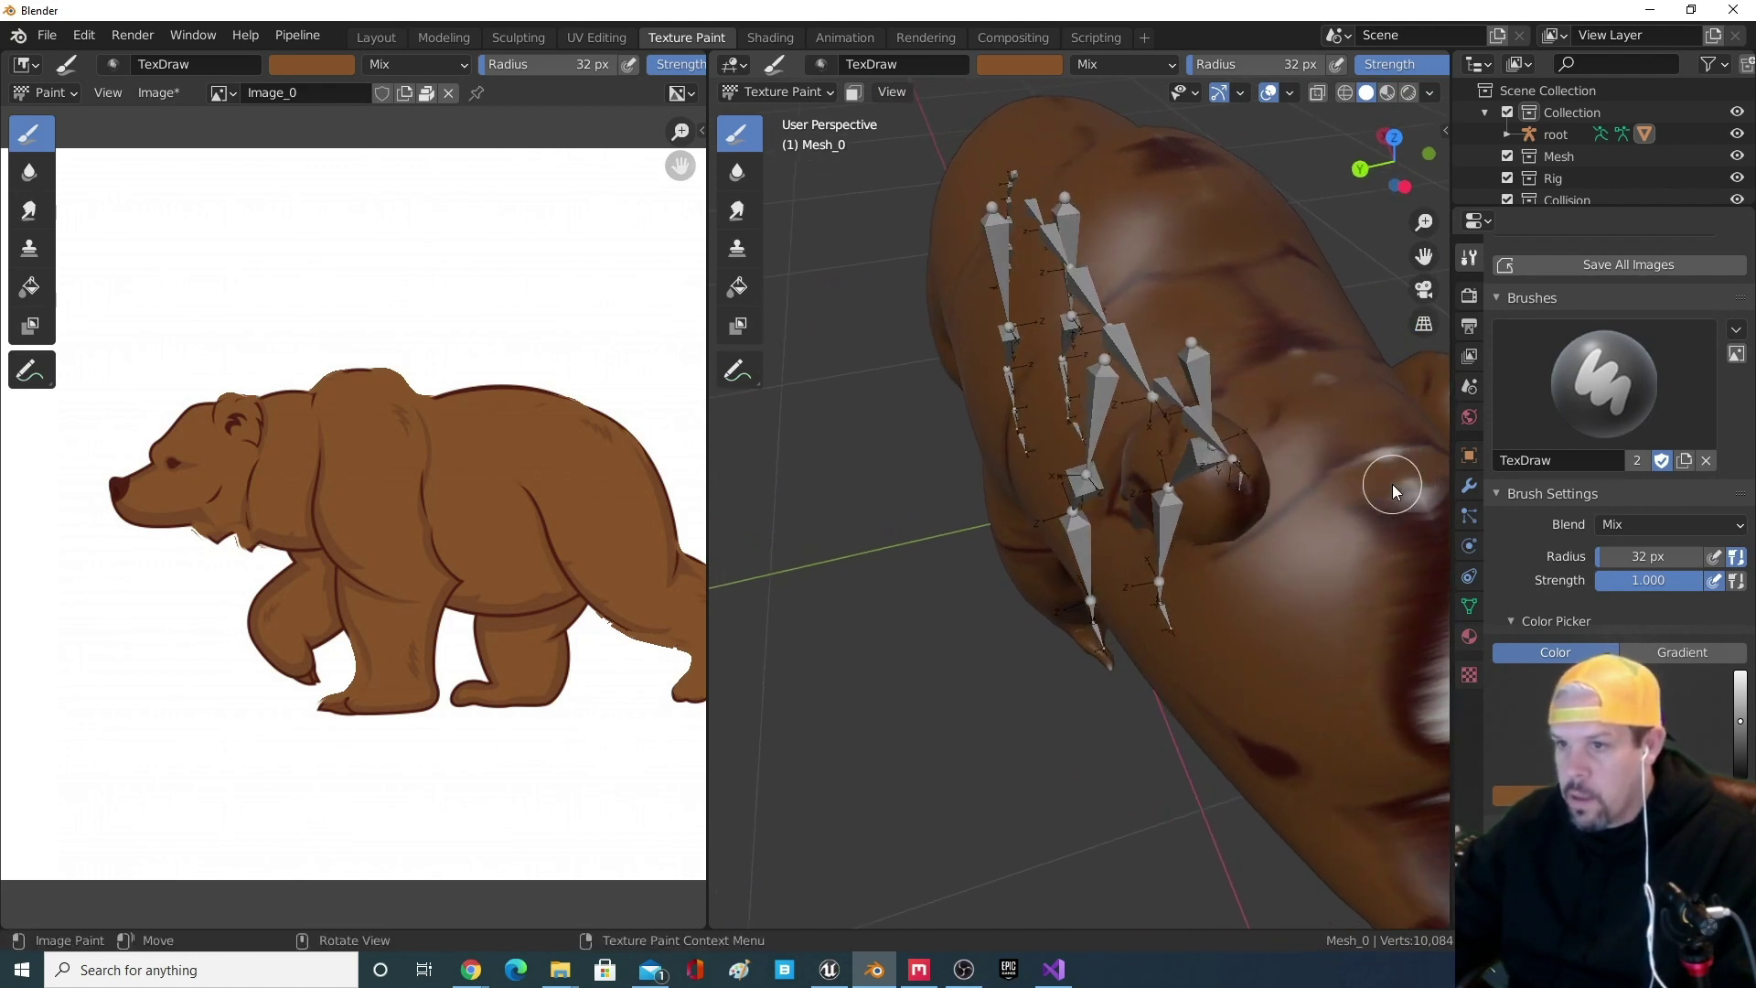
pyautogui.moveTo(1390, 460); pyautogui.dragTo(1343, 551, button='middle')
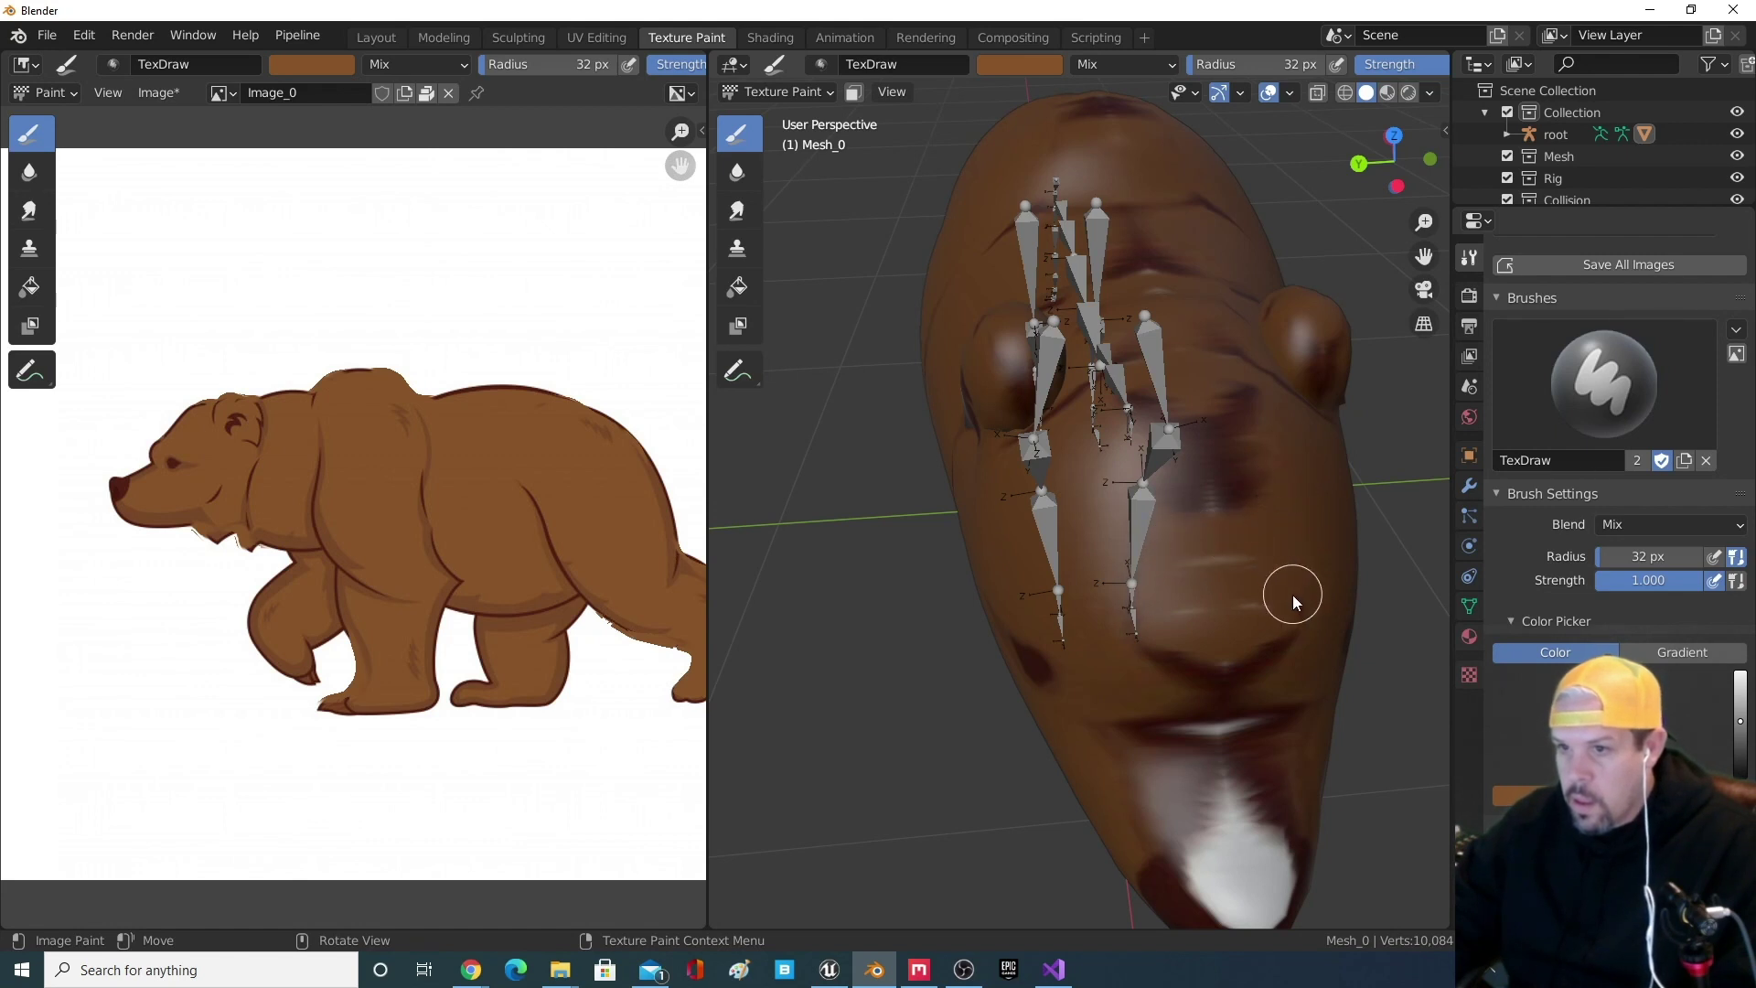
# - Sample the dark nose colour from the model as the brush colour and paint over the white patch on the snout
pyautogui.moveTo(1224, 639); pyautogui.dragTo(1178, 469, button='middle')
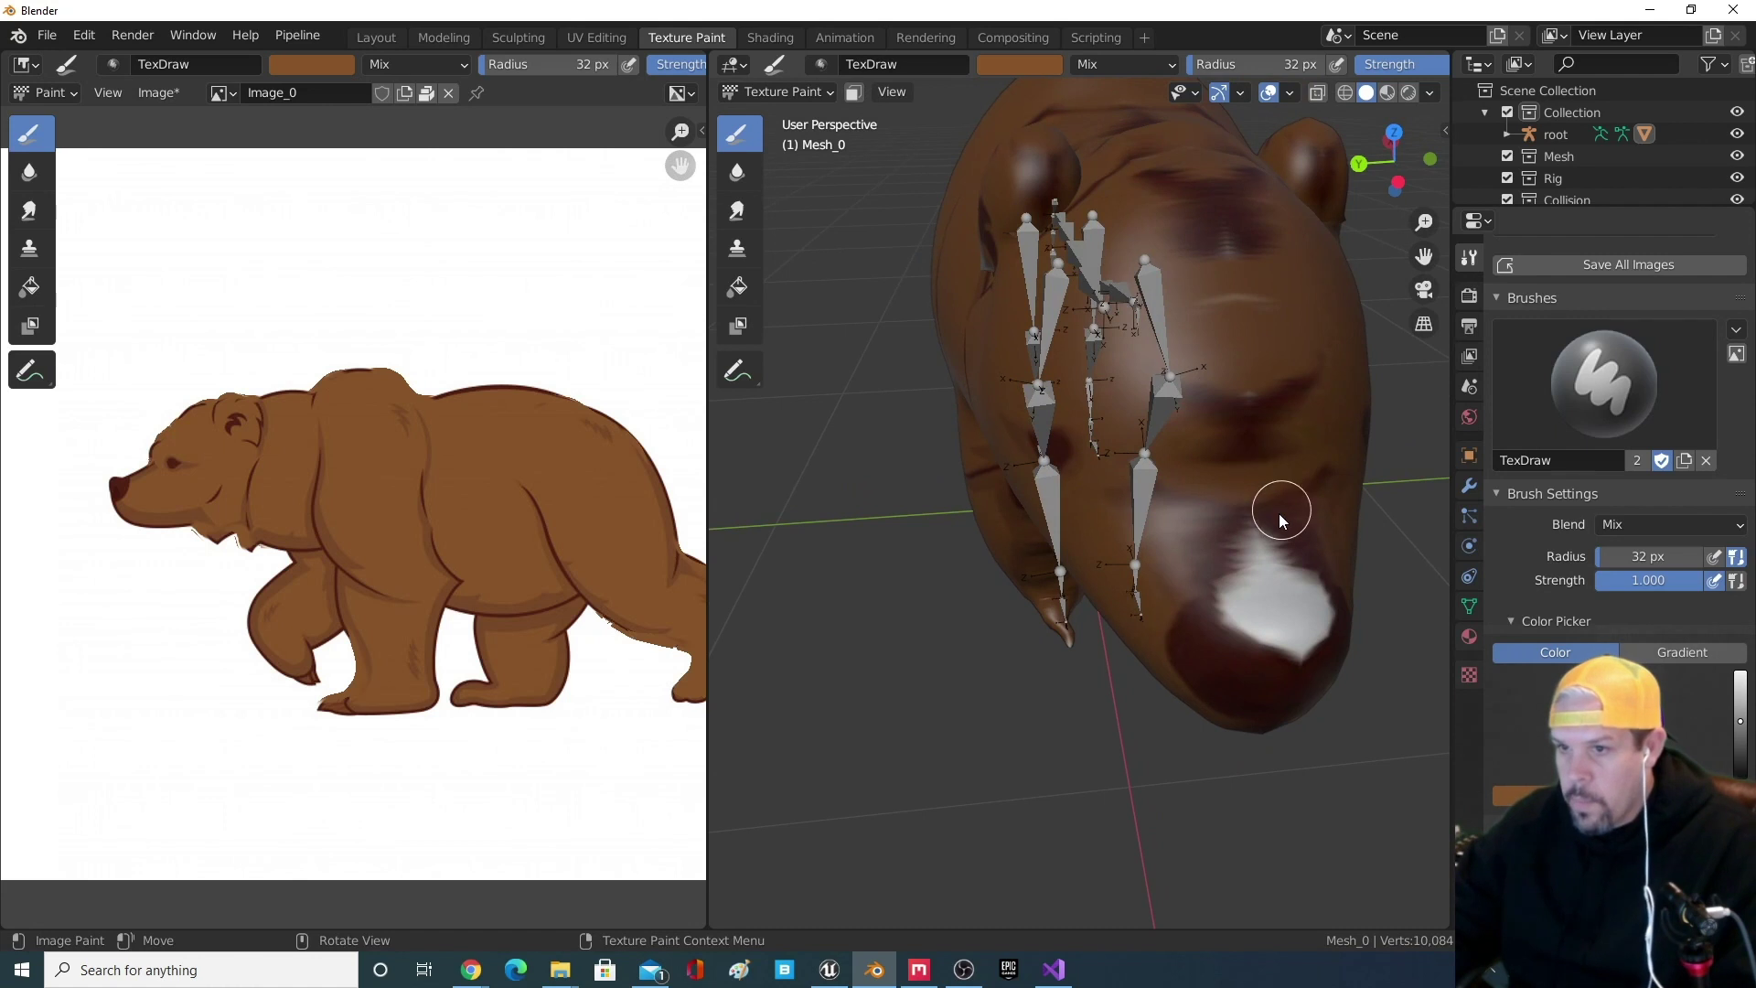
pyautogui.click(1518, 796)
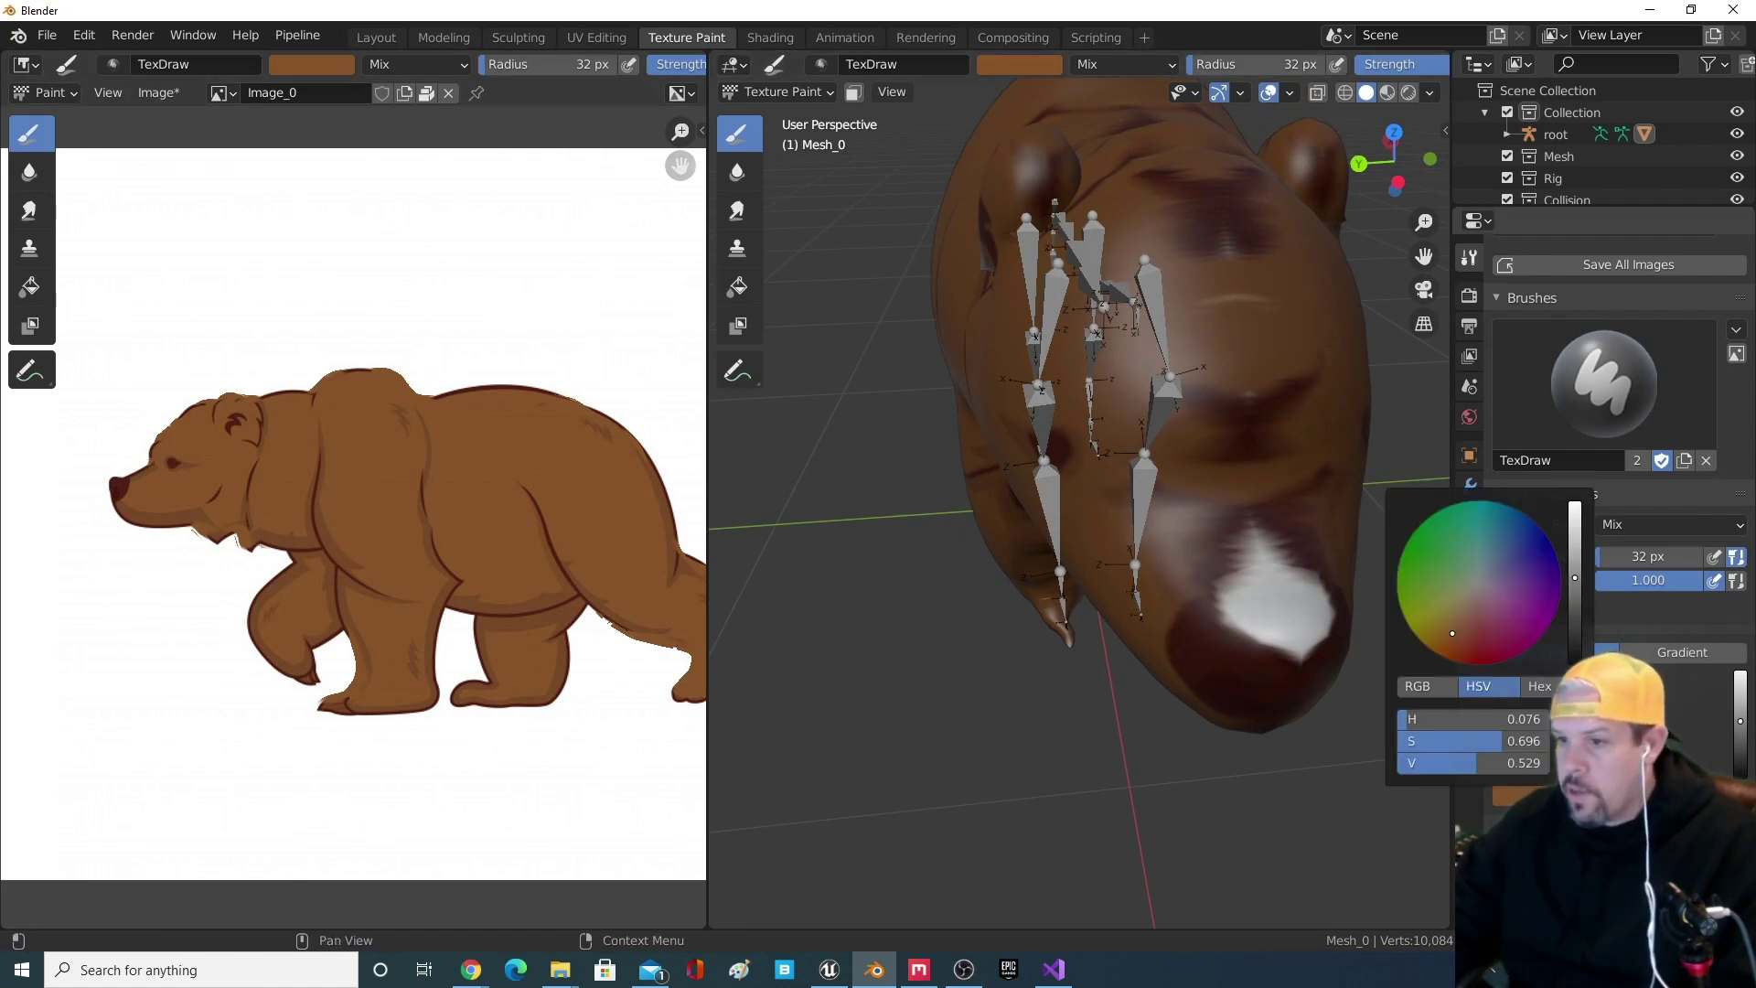
pyautogui.press('s')
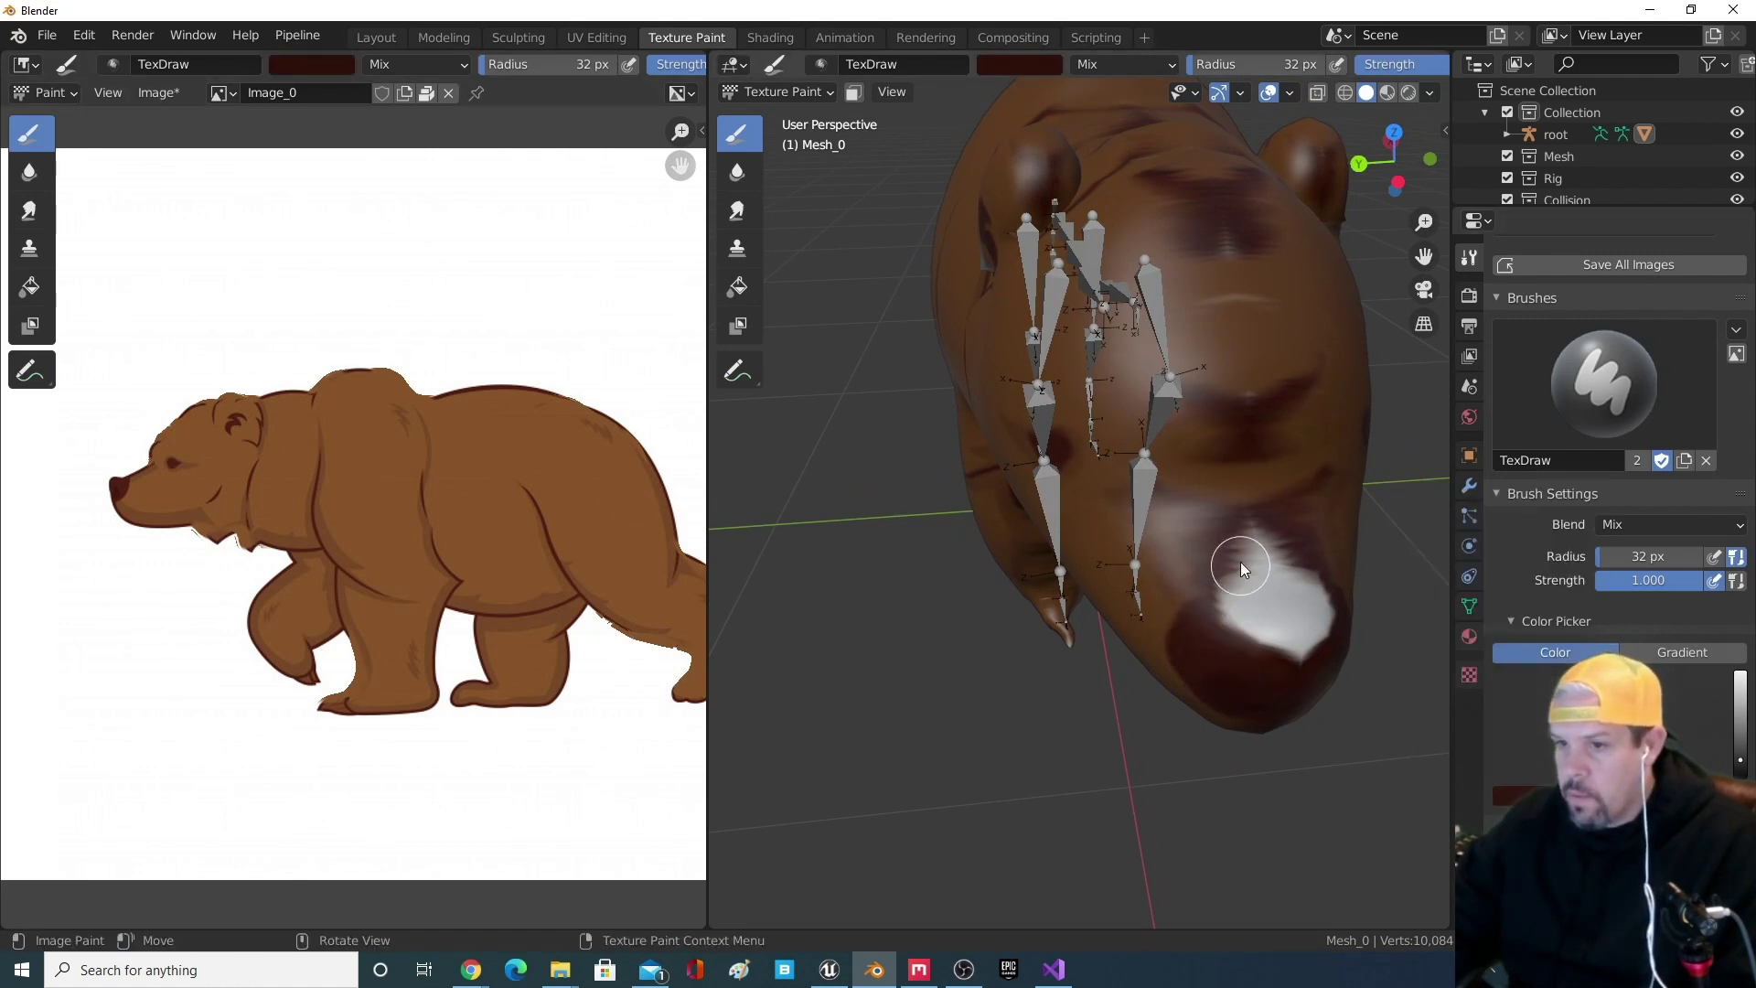
pyautogui.moveTo(1259, 538)
pyautogui.mouseDown()
pyautogui.moveTo(1237, 605)
pyautogui.moveTo(1255, 606)
pyautogui.mouseUp()
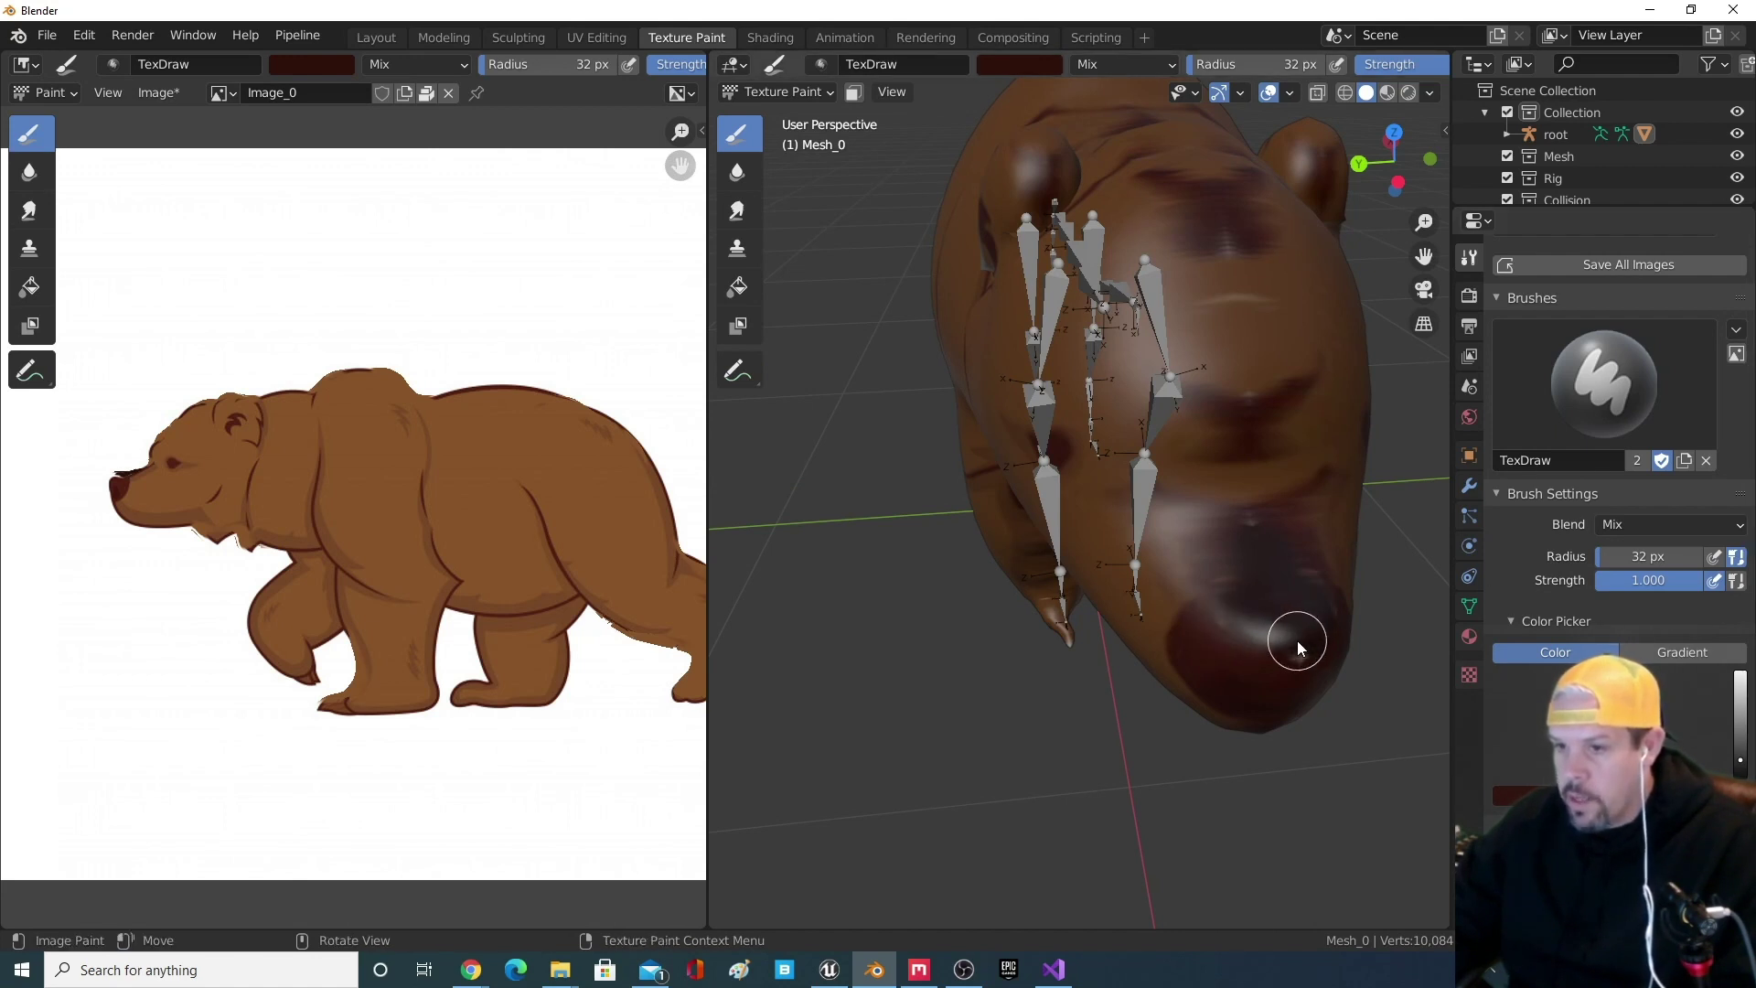
pyautogui.moveTo(1253, 509); pyautogui.dragTo(805, 457, button='middle')
pyautogui.moveTo(1365, 426); pyautogui.dragTo(1061, 472, button='middle')
pyautogui.scroll(-1, 1223, 411)
pyautogui.moveTo(1226, 413)
pyautogui.mouseDown(button='middle')
pyautogui.moveTo(1182, 443)
pyautogui.moveTo(1246, 417)
pyautogui.mouseUp(button='middle')
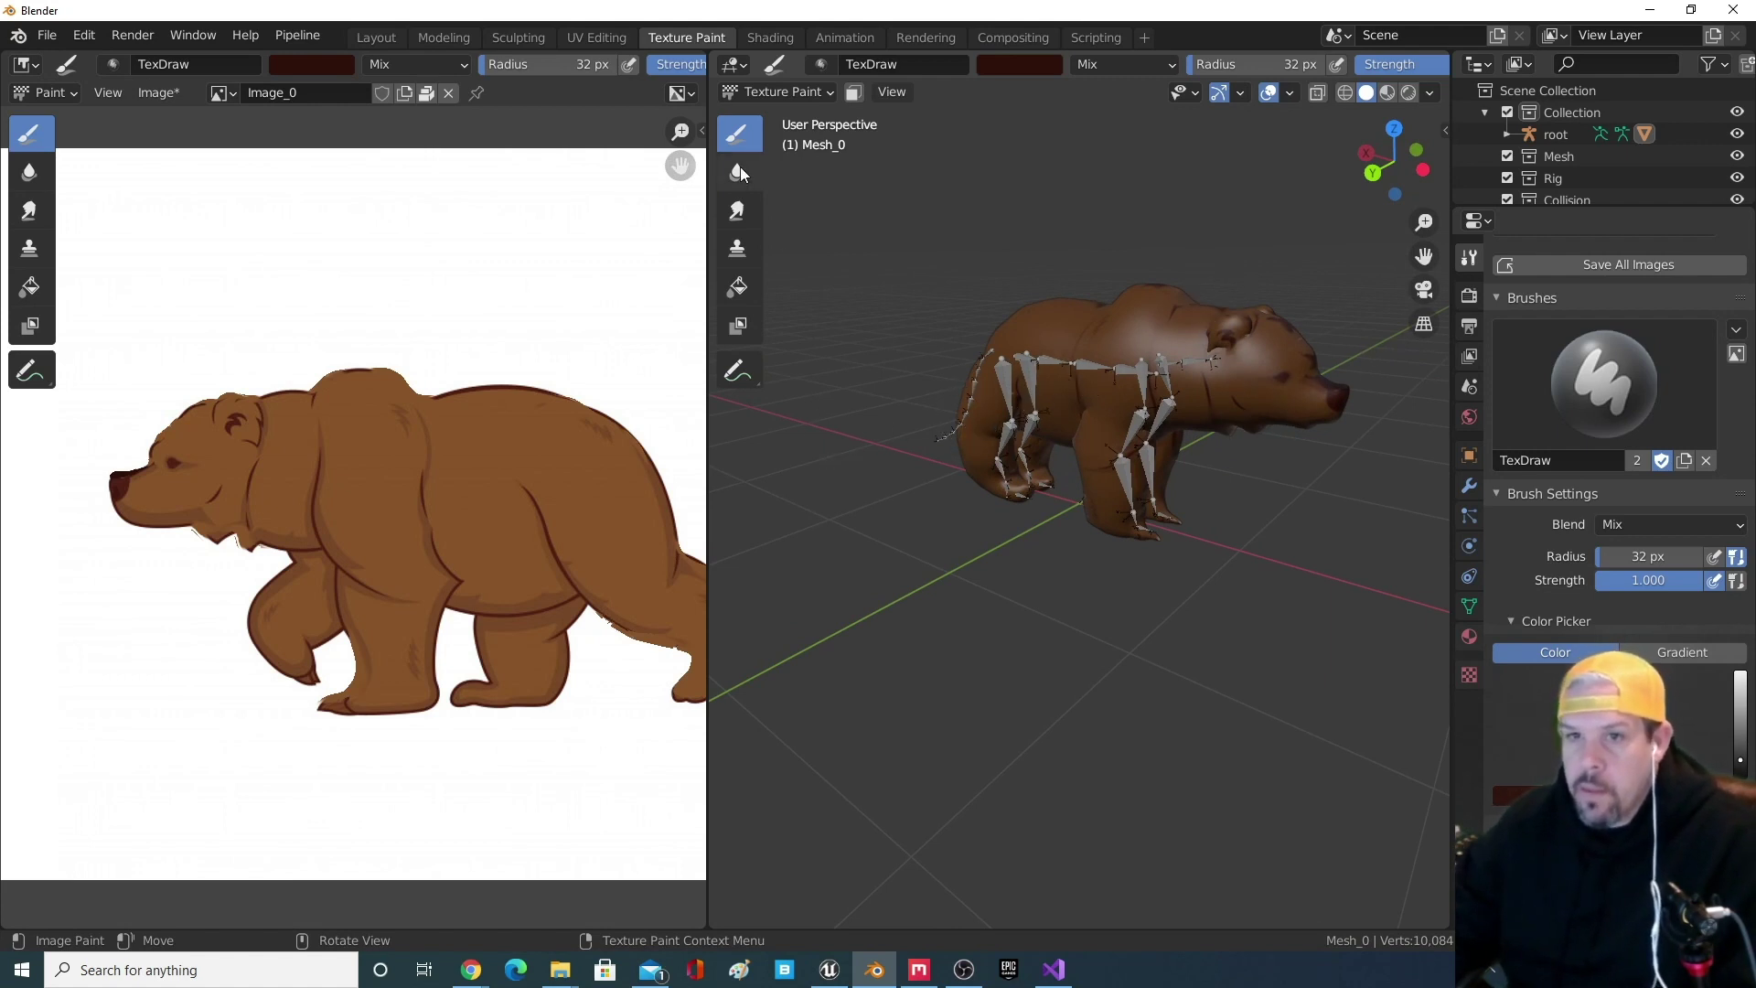
pyautogui.moveTo(889, 189); pyautogui.dragTo(970, 274, button='middle')
# - Save the painted Image_0 texture and switch to the Layout workspace
pyautogui.hotkey('alt', 's')
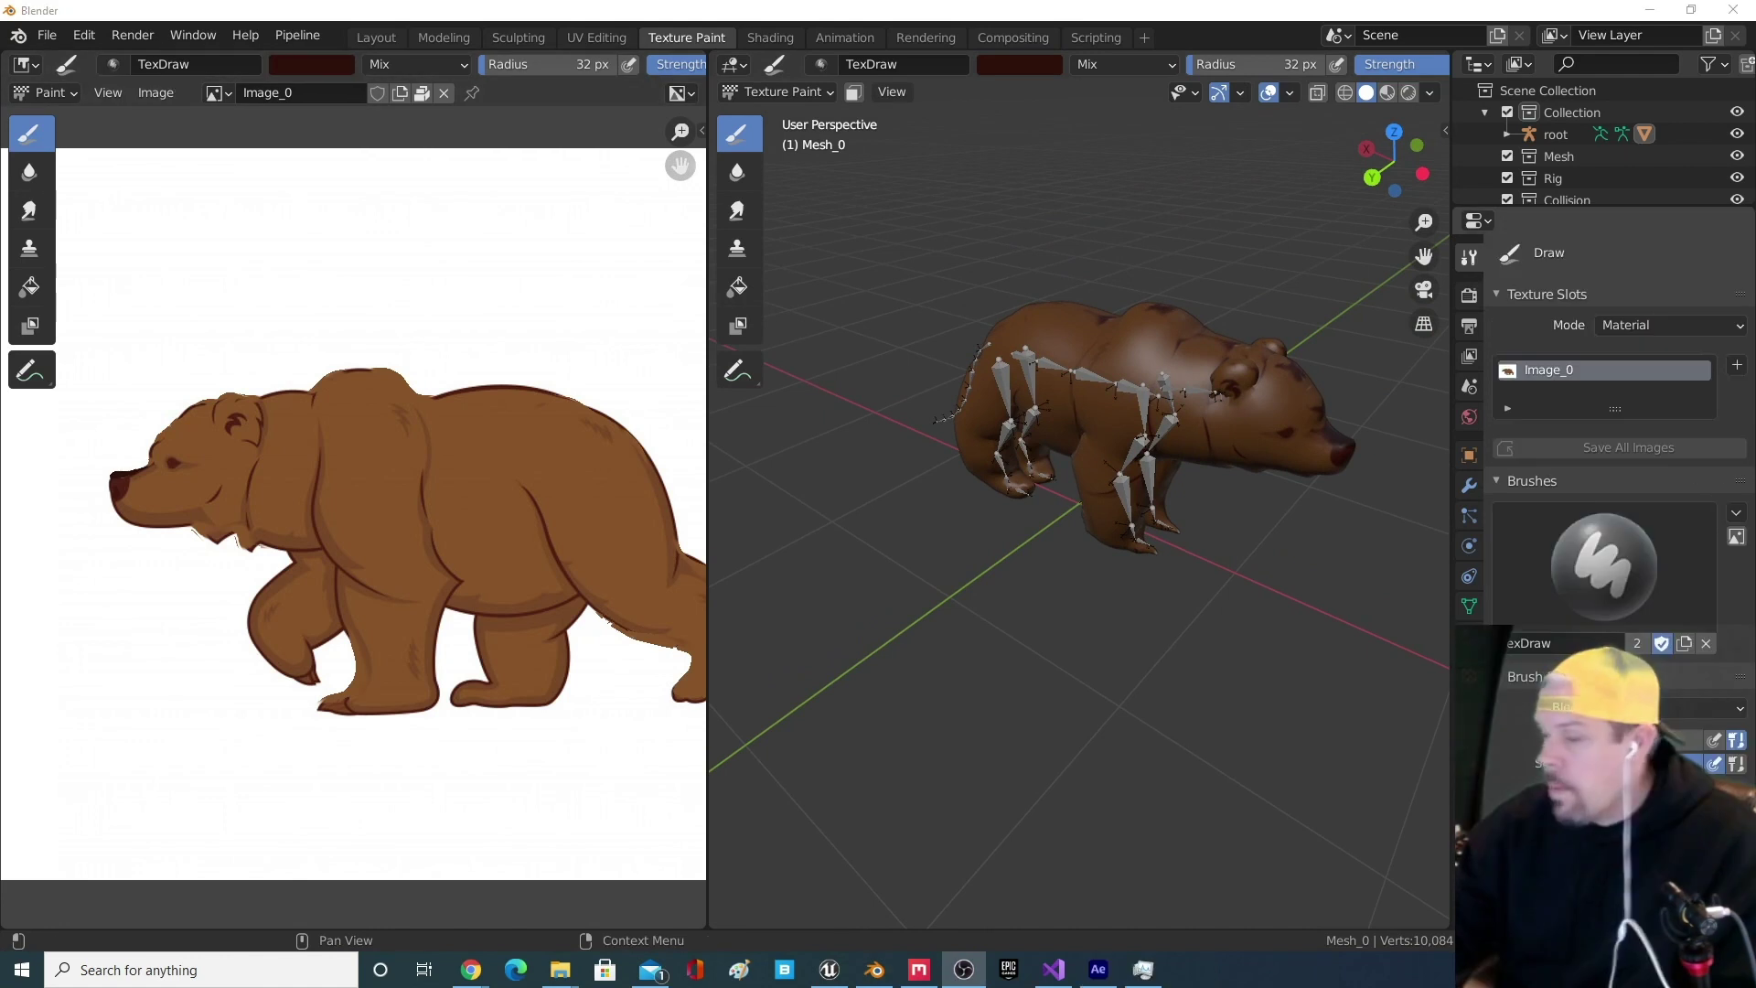
pyautogui.moveTo(1253, 355); pyautogui.dragTo(1281, 384, button='middle')
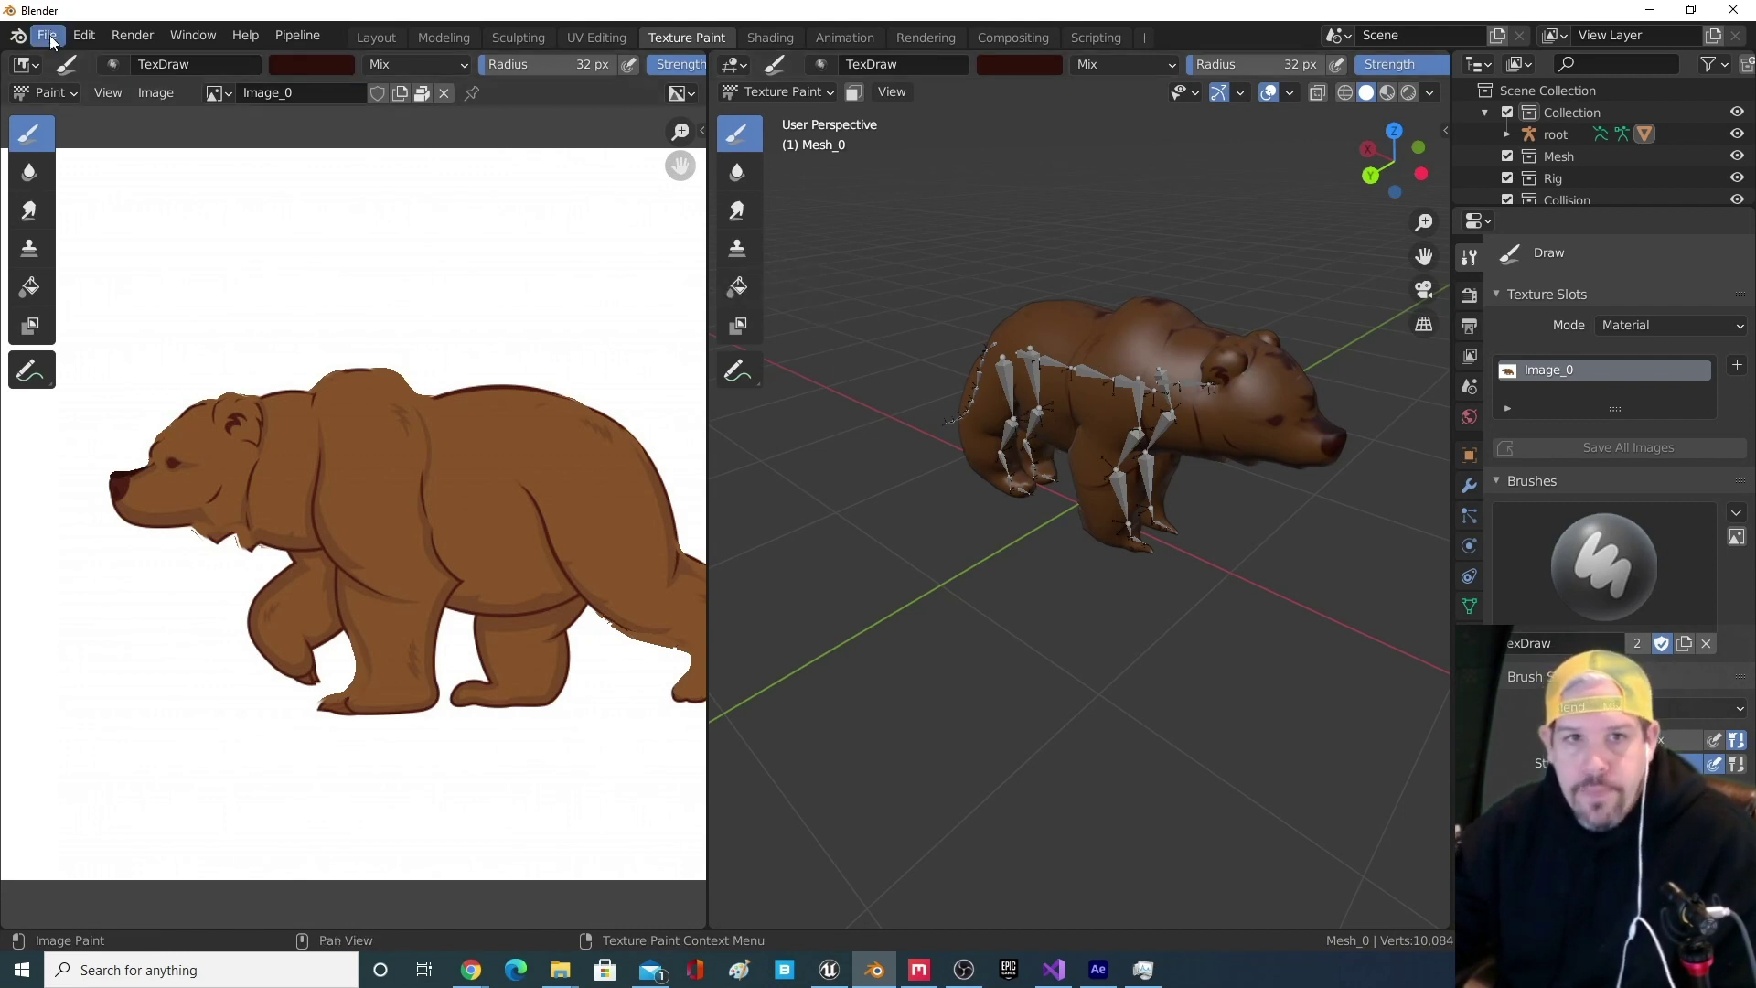
pyautogui.click(371, 40)
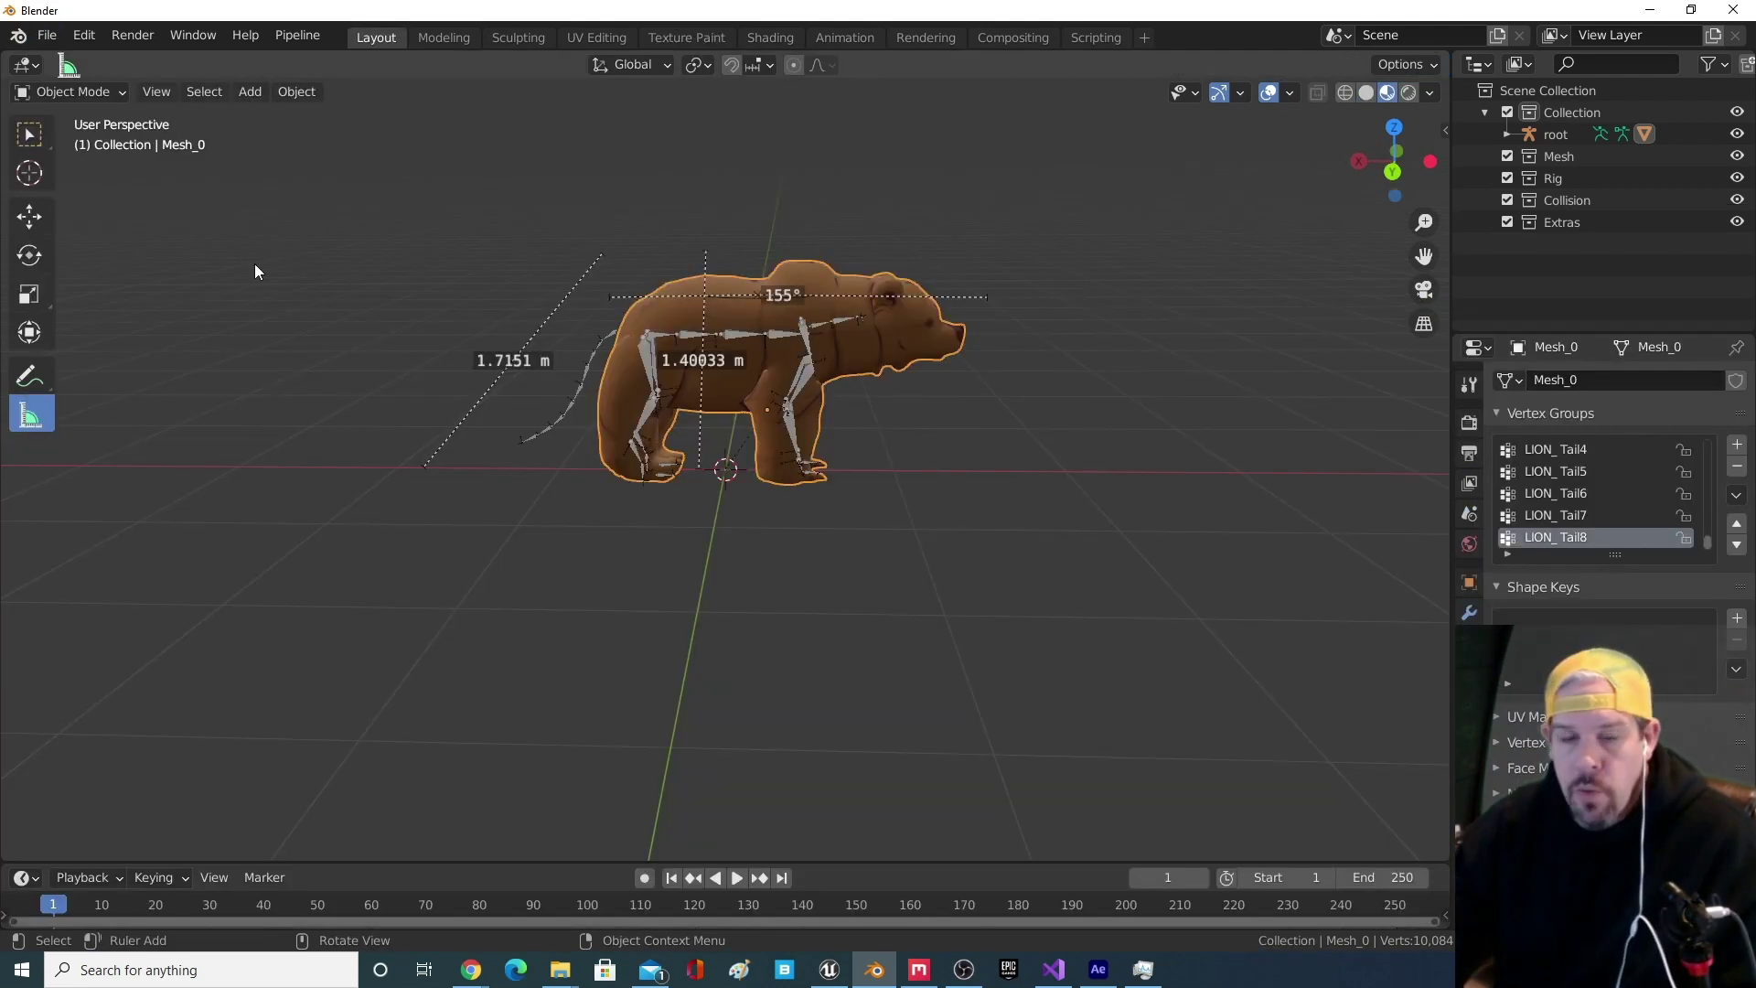
pyautogui.click(46, 35)
pyautogui.moveTo(93, 357)
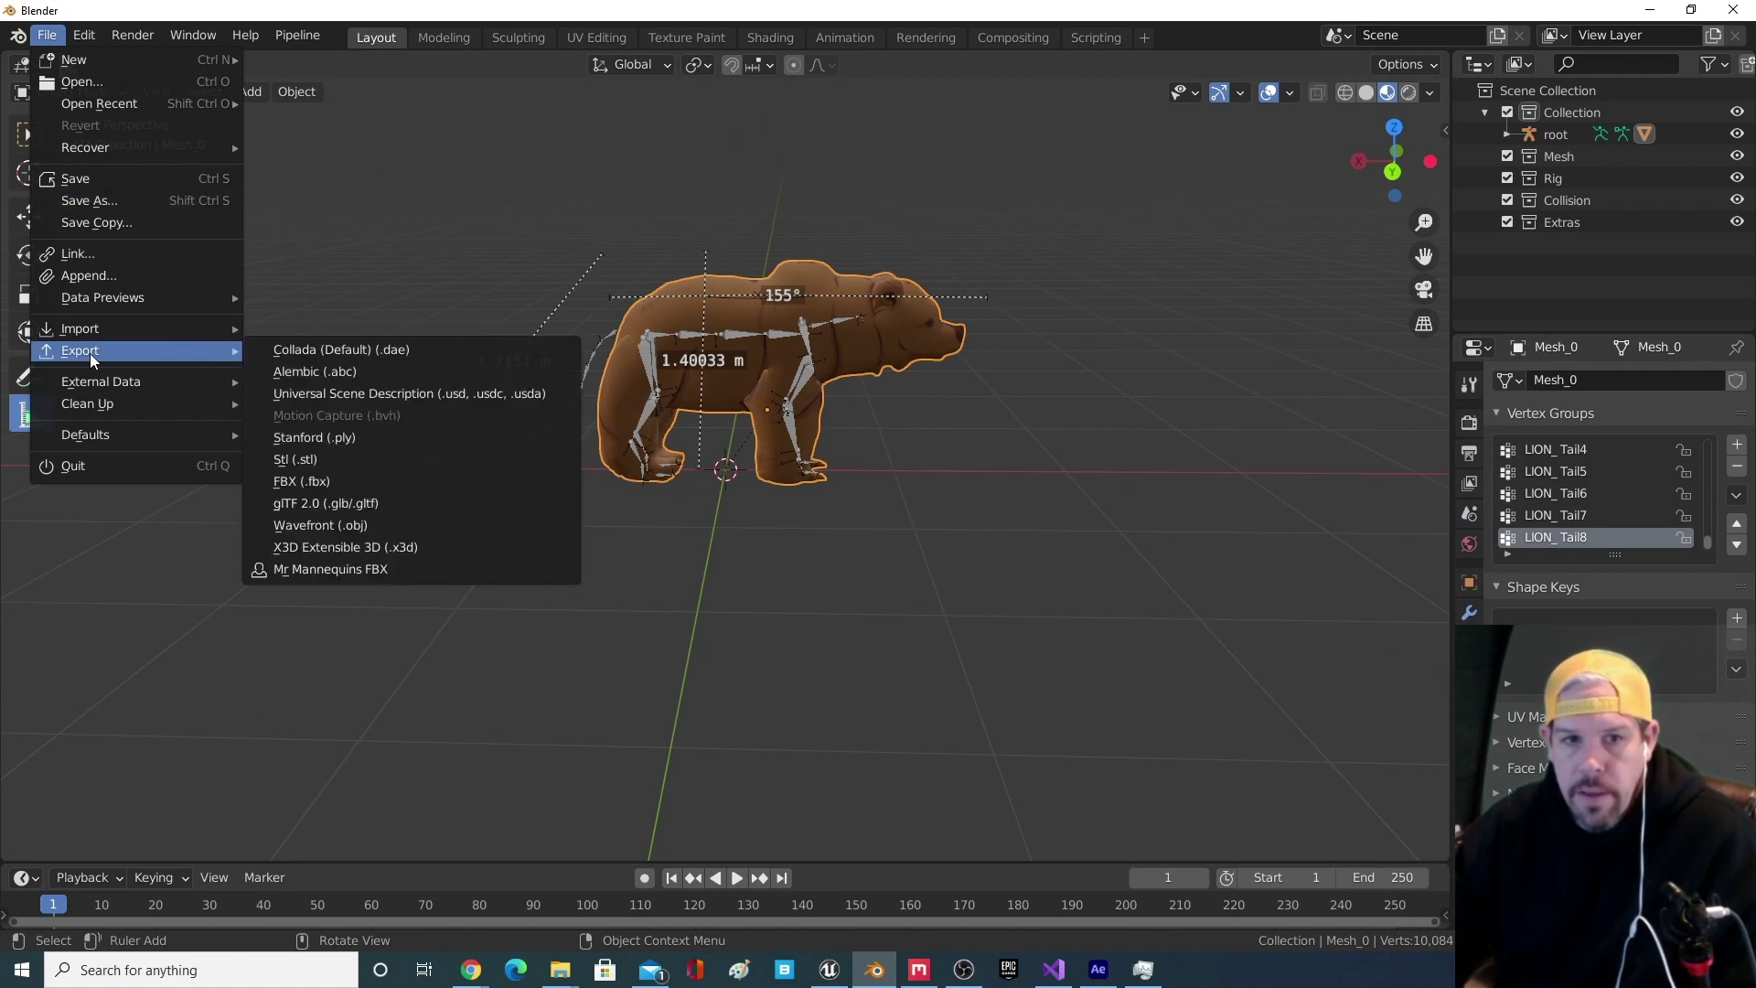
pyautogui.click(326, 503)
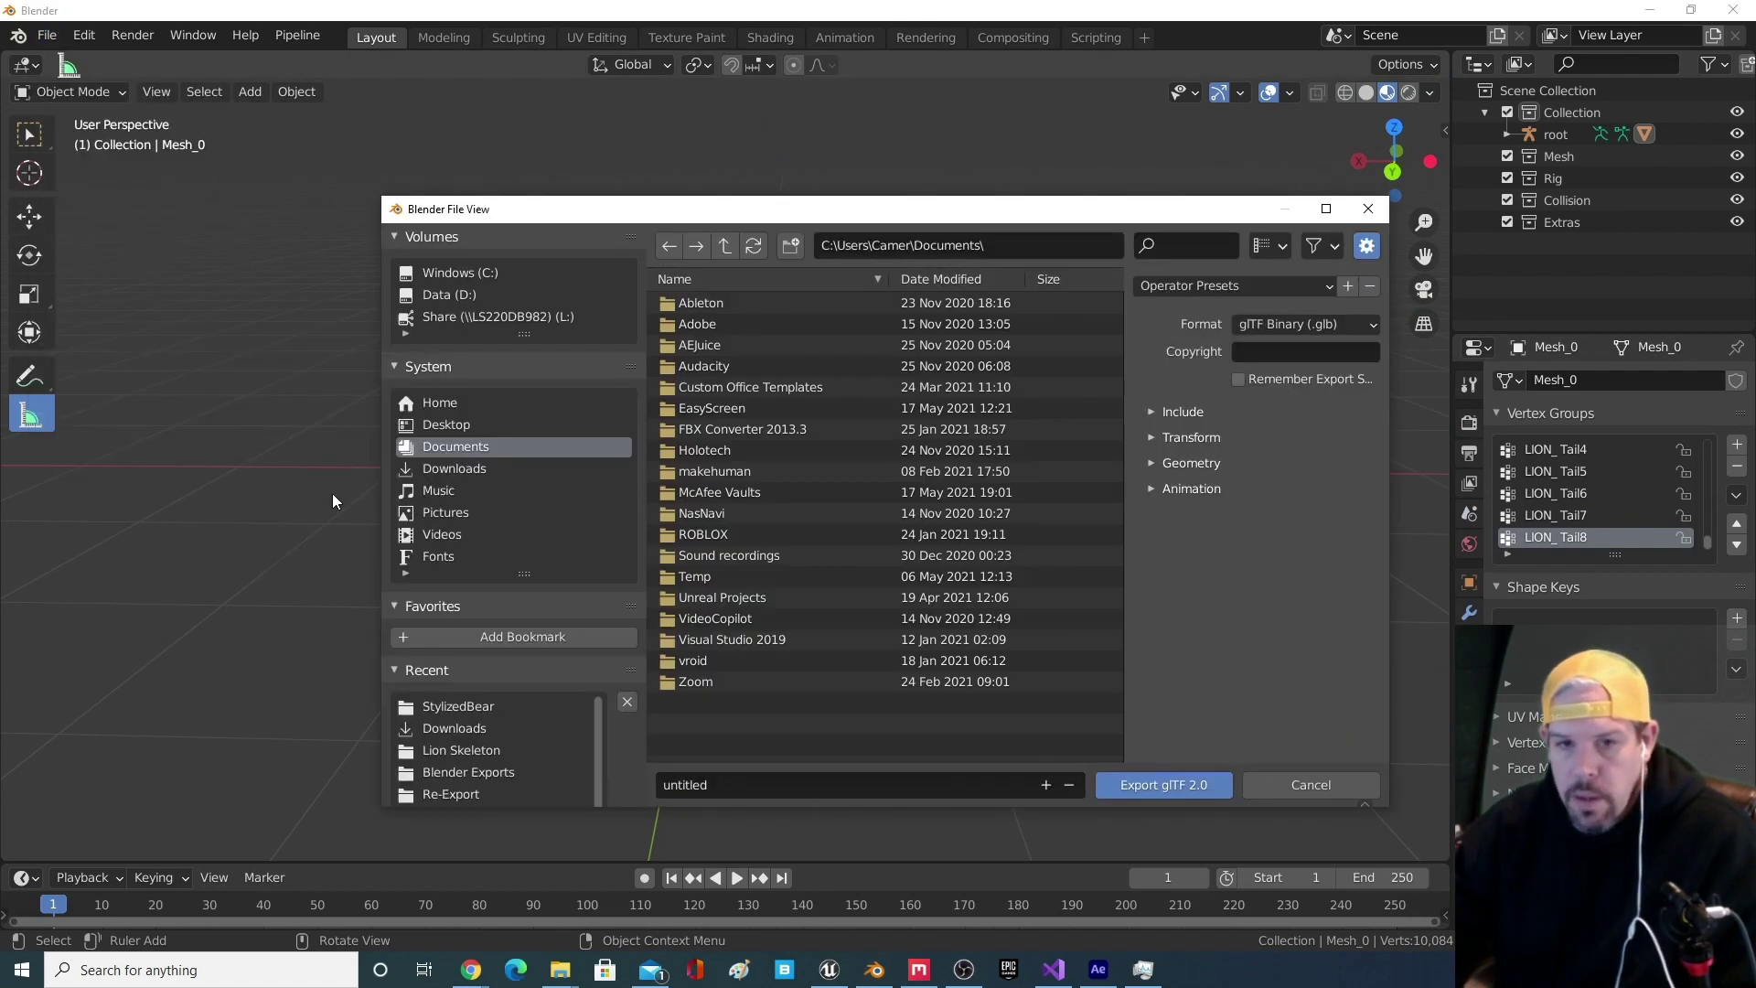
pyautogui.click(1314, 791)
# - Start an FBX export into the StylizedBear folder with the file name StylizedBear_SkeletalMeshV6.fbx
pyautogui.click(47, 35)
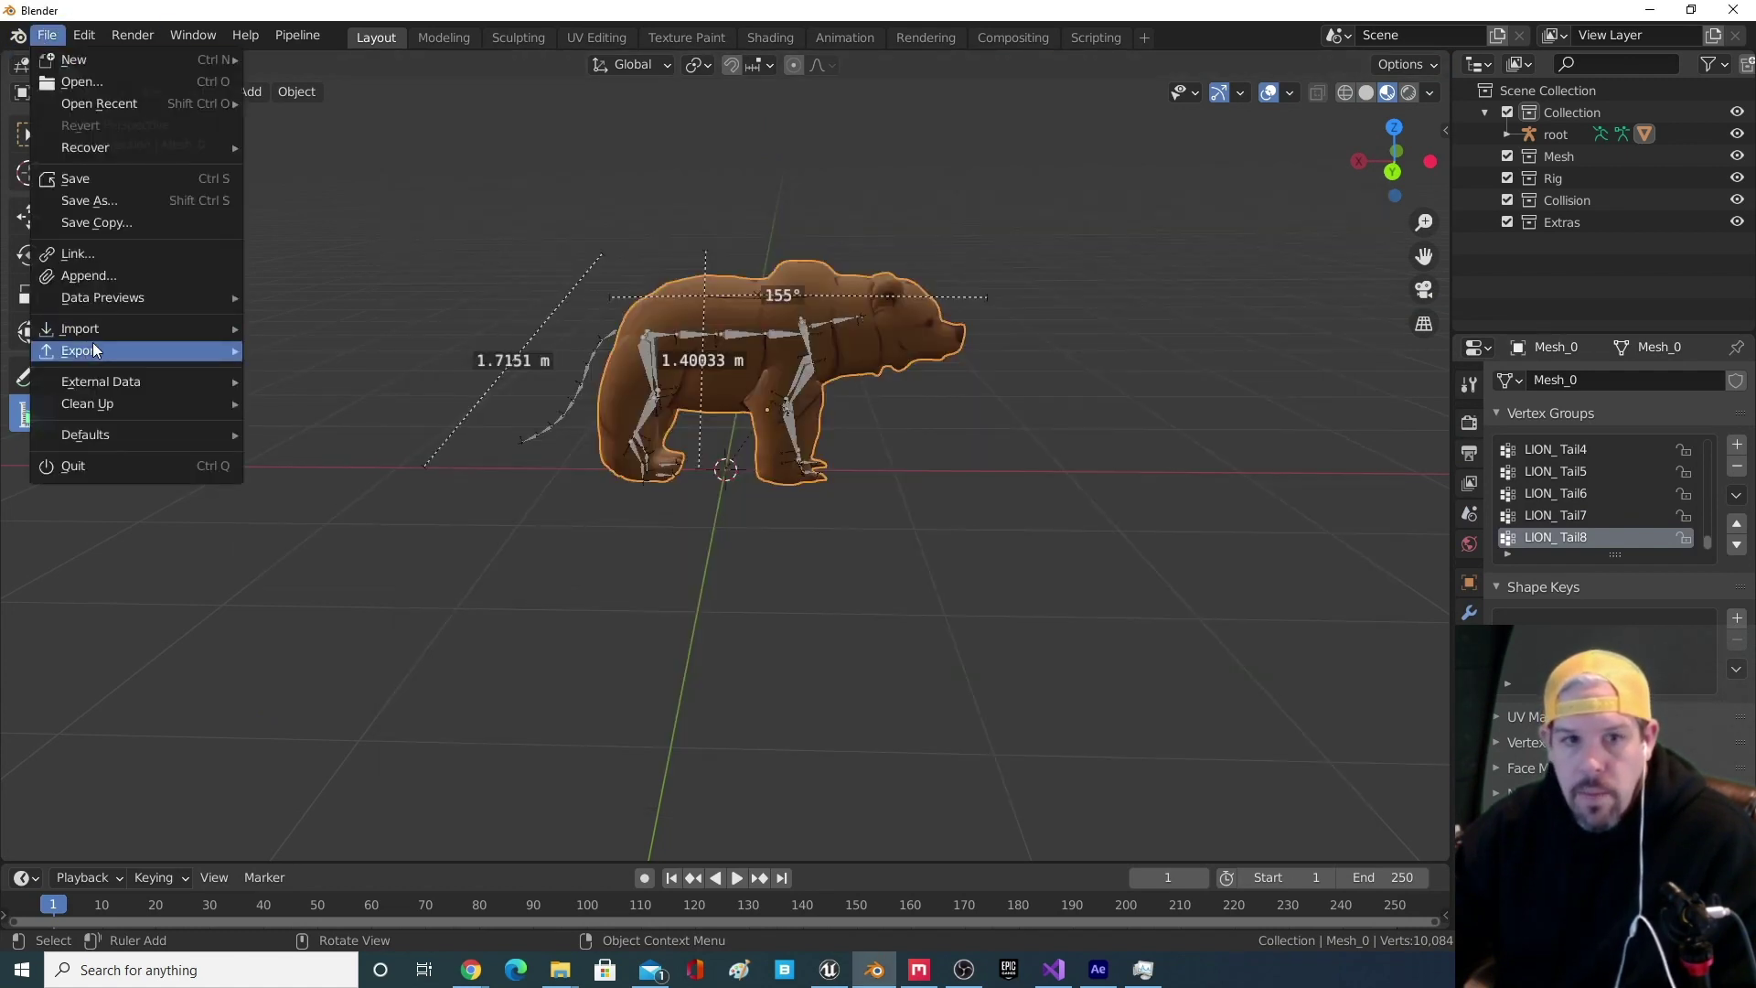
pyautogui.moveTo(137, 350)
pyautogui.click(302, 481)
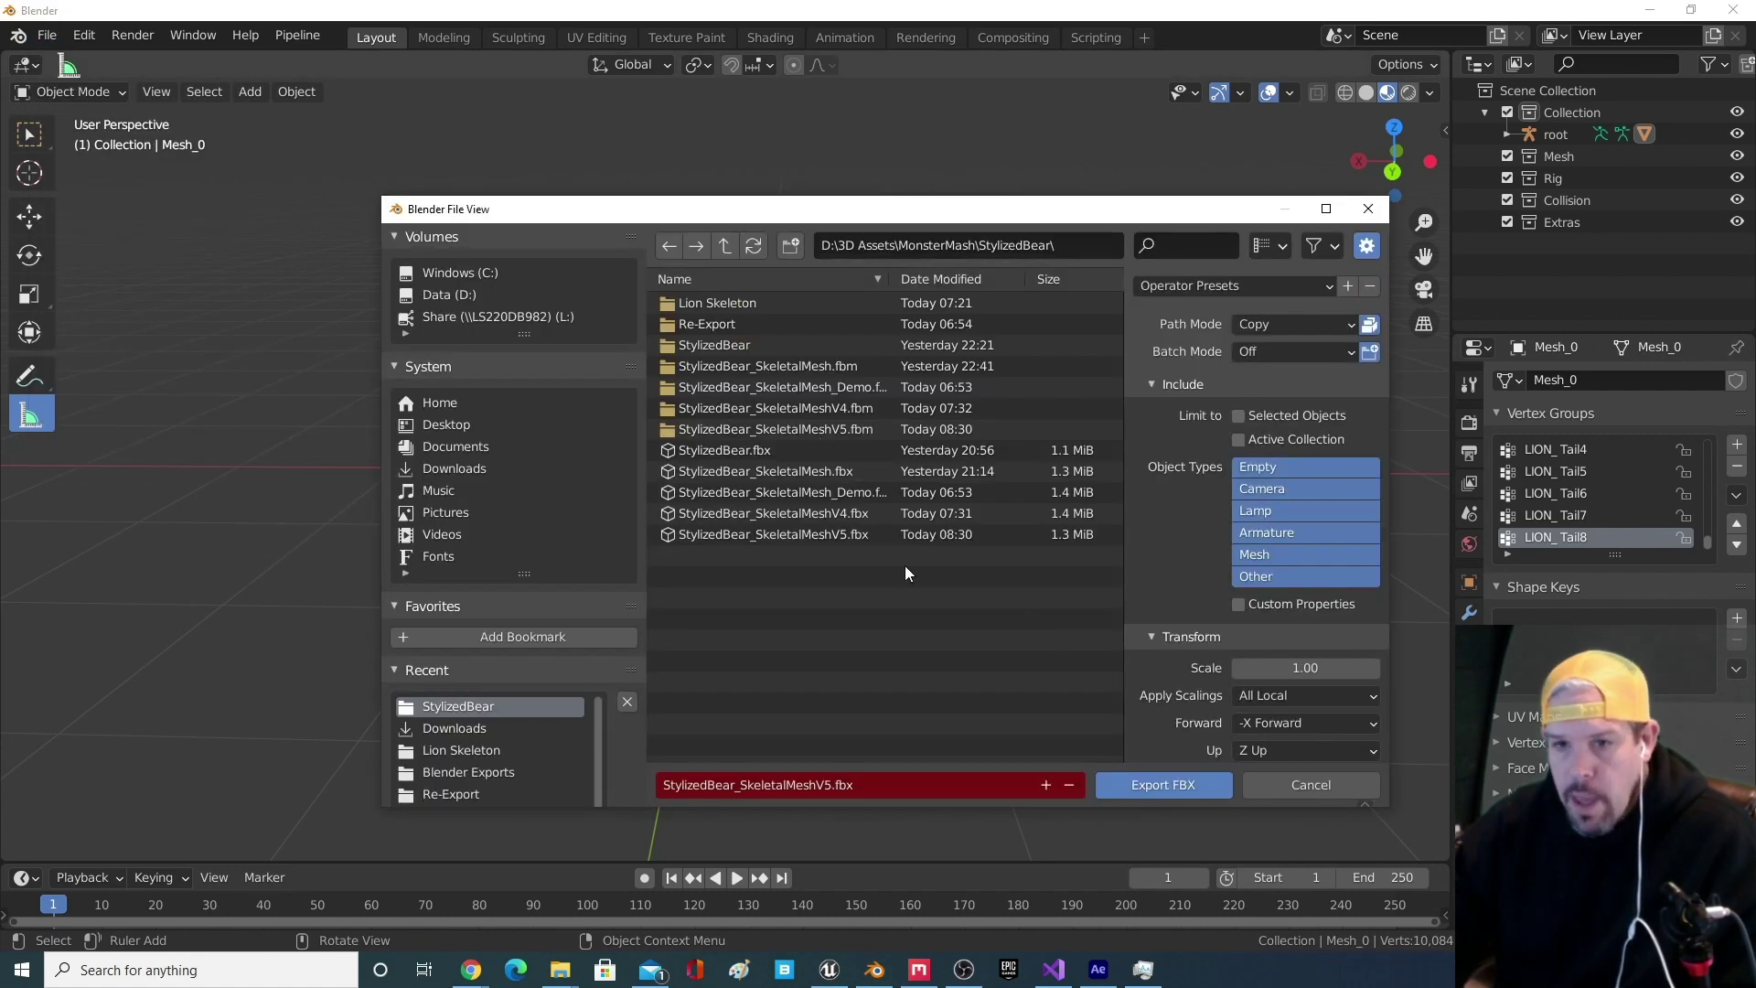
pyautogui.click(867, 536)
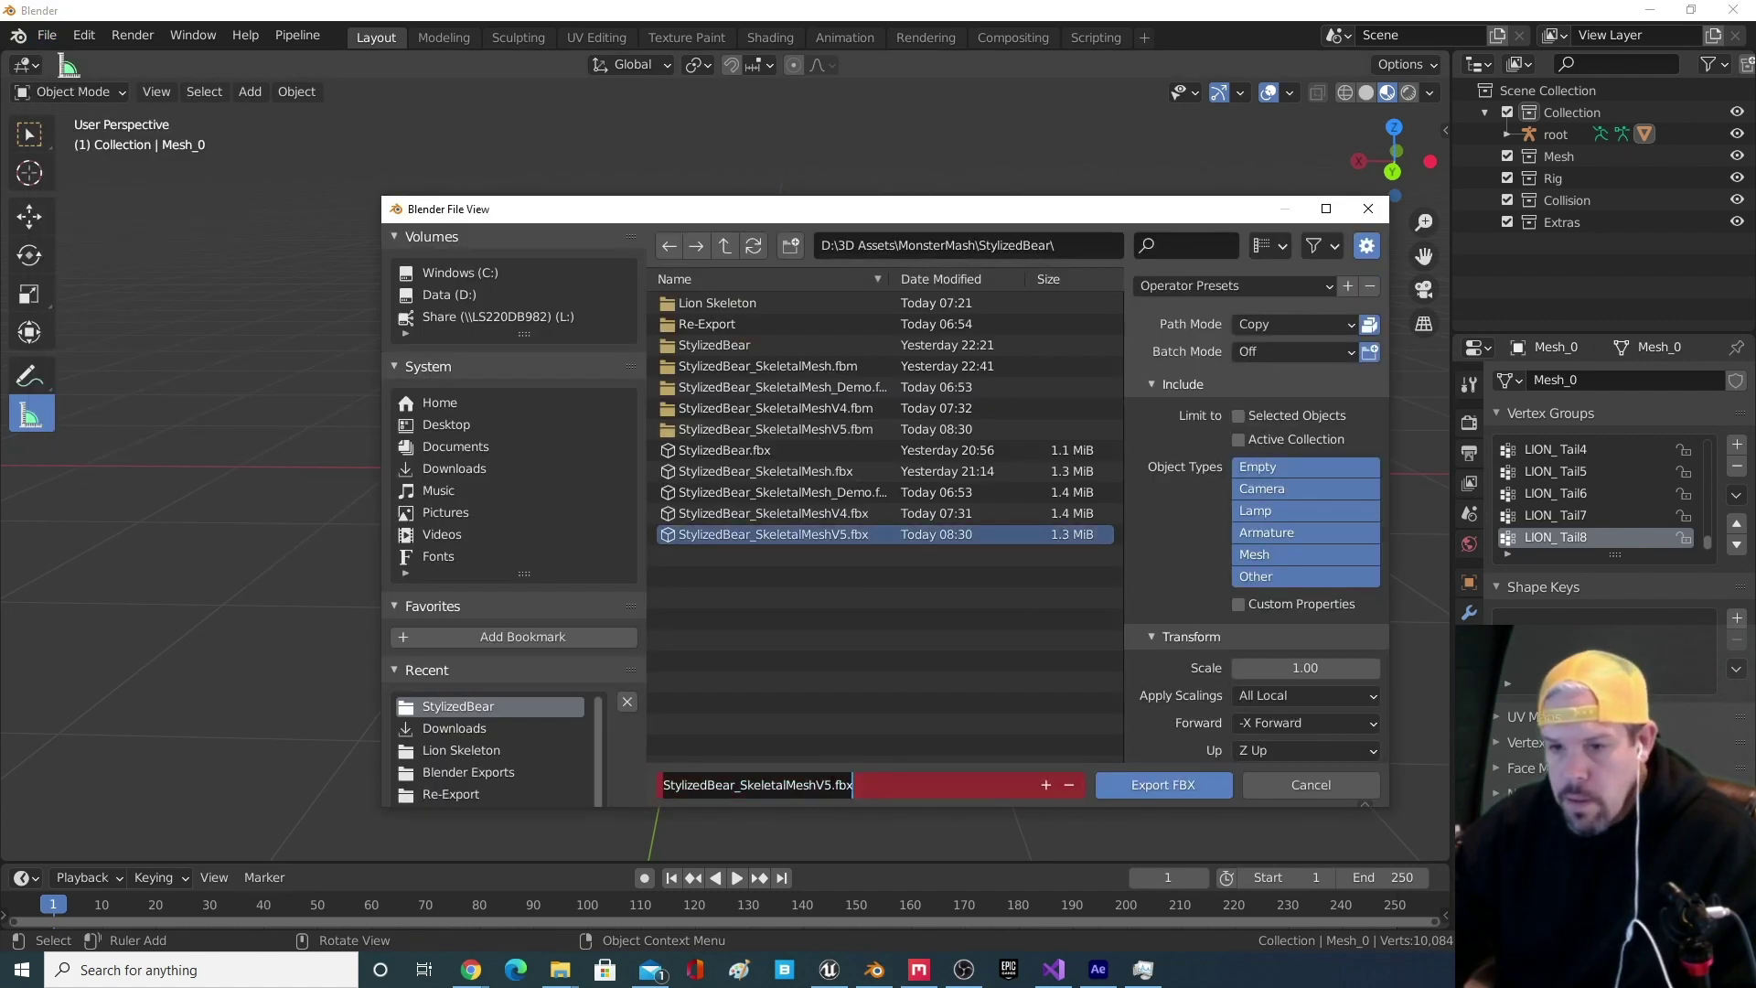
pyautogui.click(831, 785)
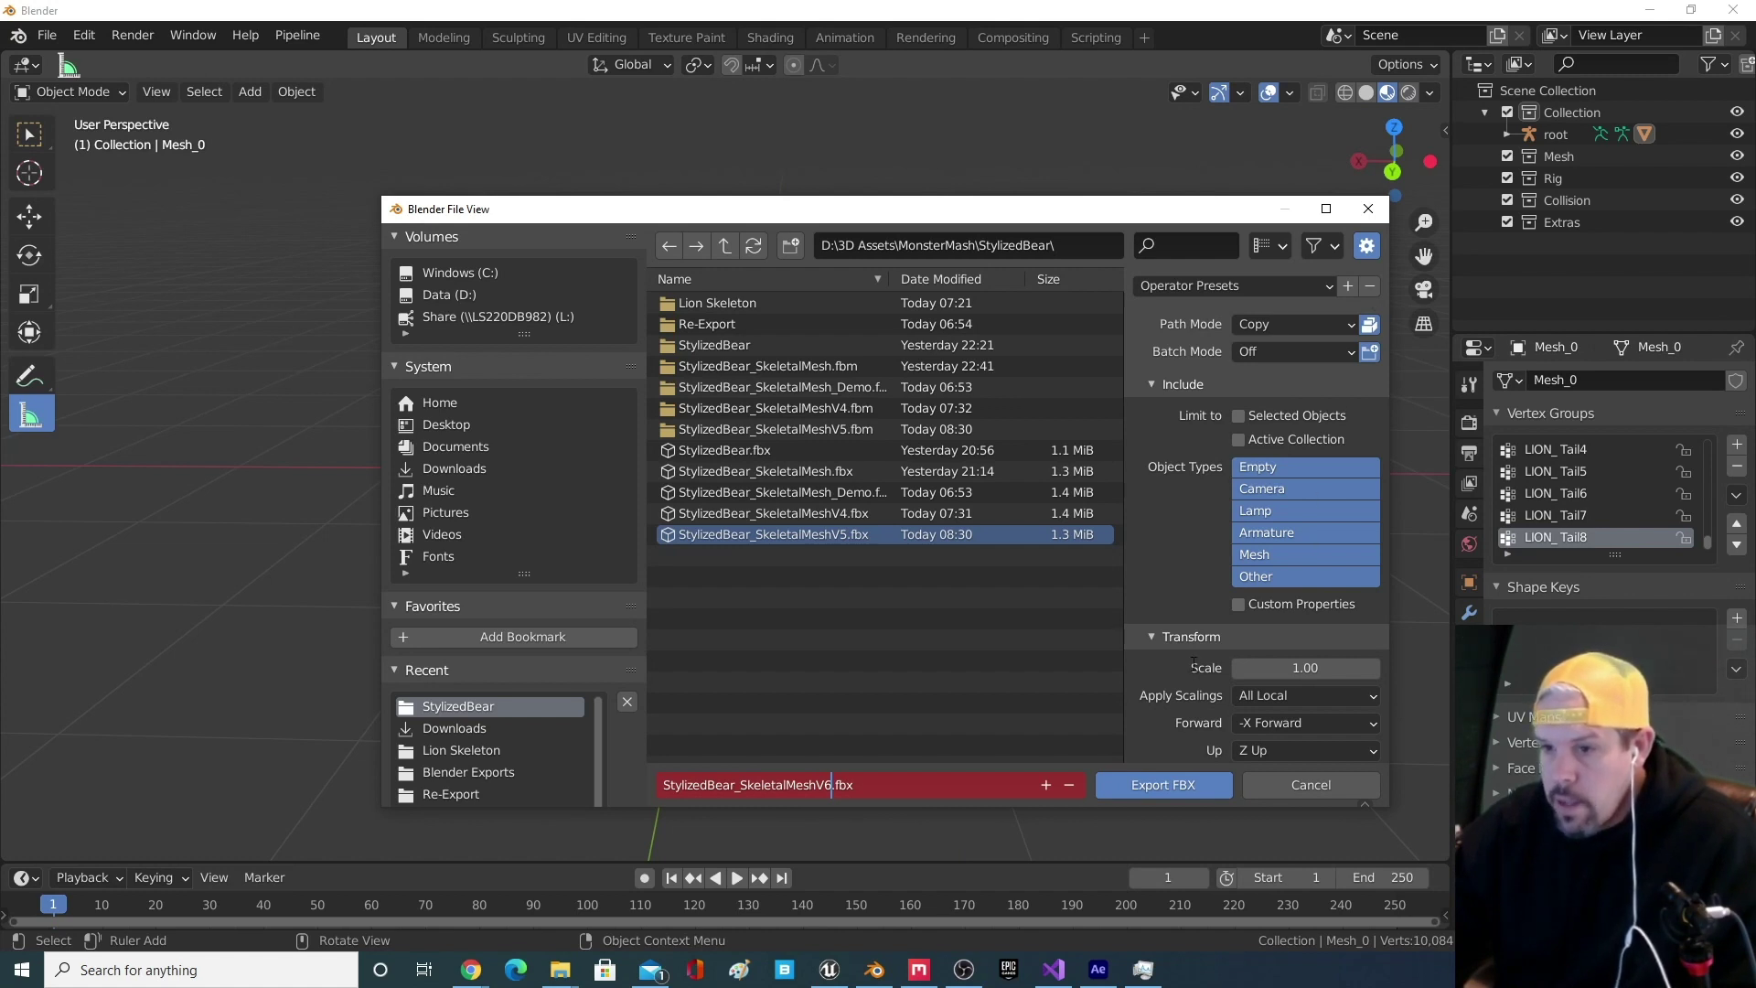
# - Check the transform and armature export settings and export the FBX file
pyautogui.click(1180, 675)
pyautogui.scroll(-4, 1180, 695)
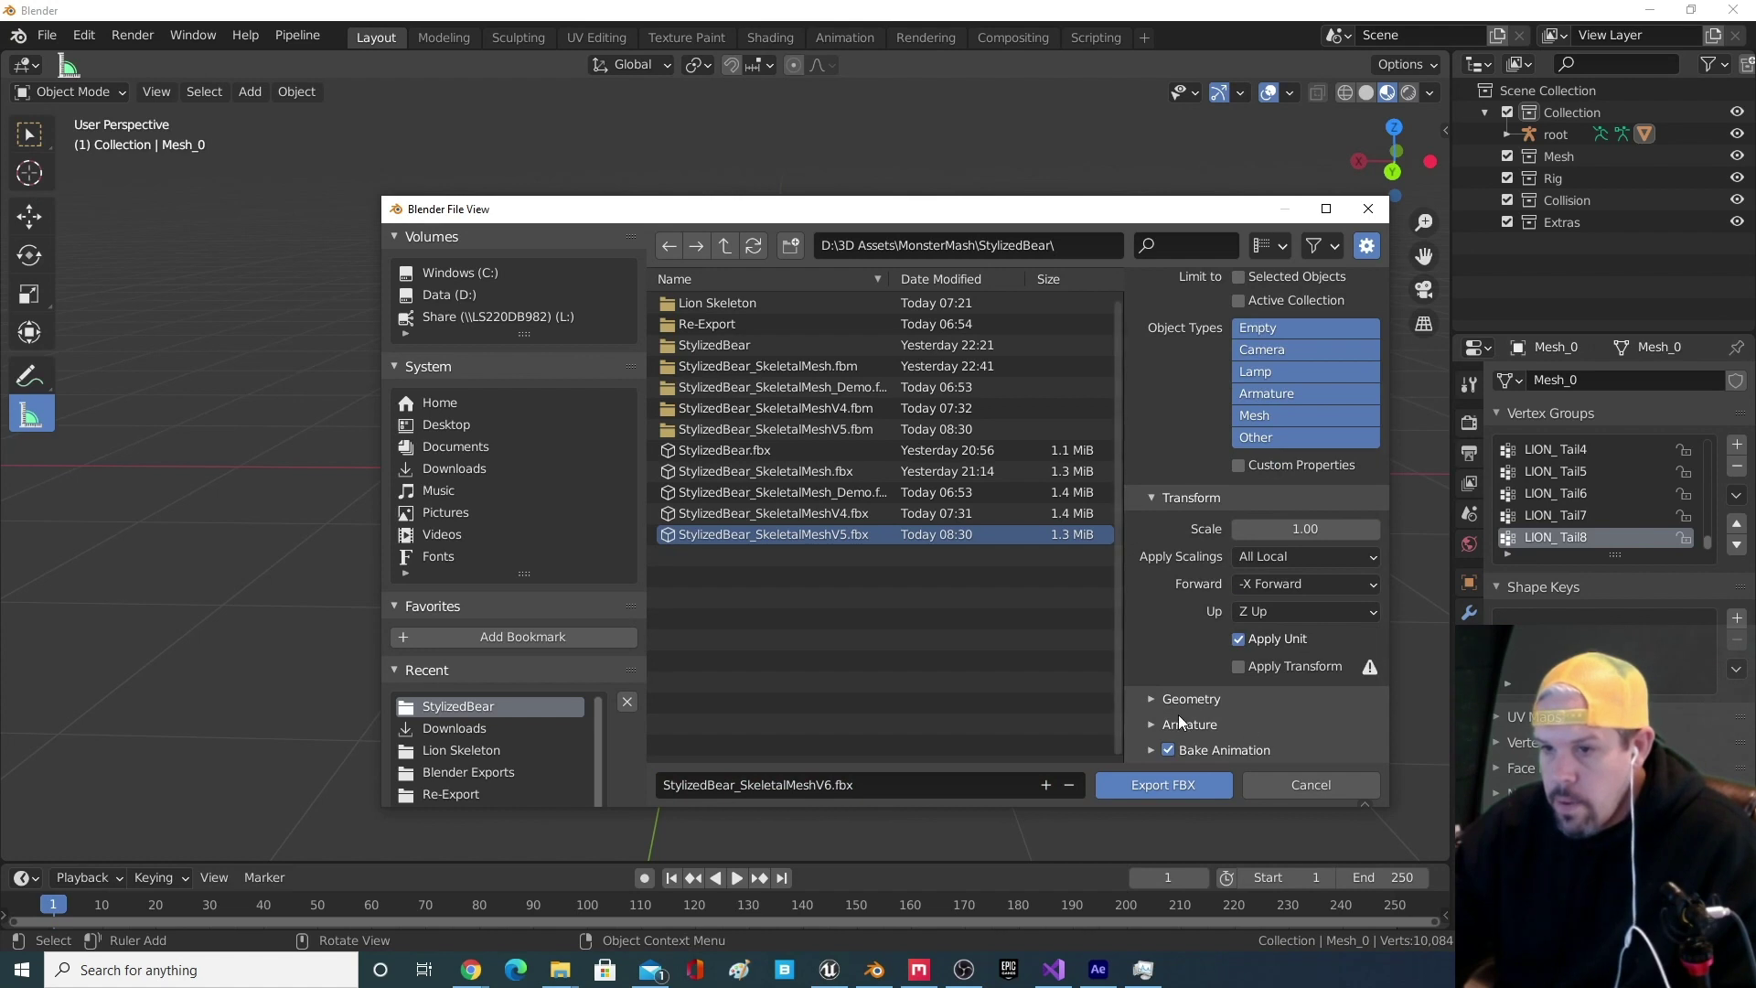
pyautogui.click(1154, 724)
pyautogui.scroll(-4, 1162, 718)
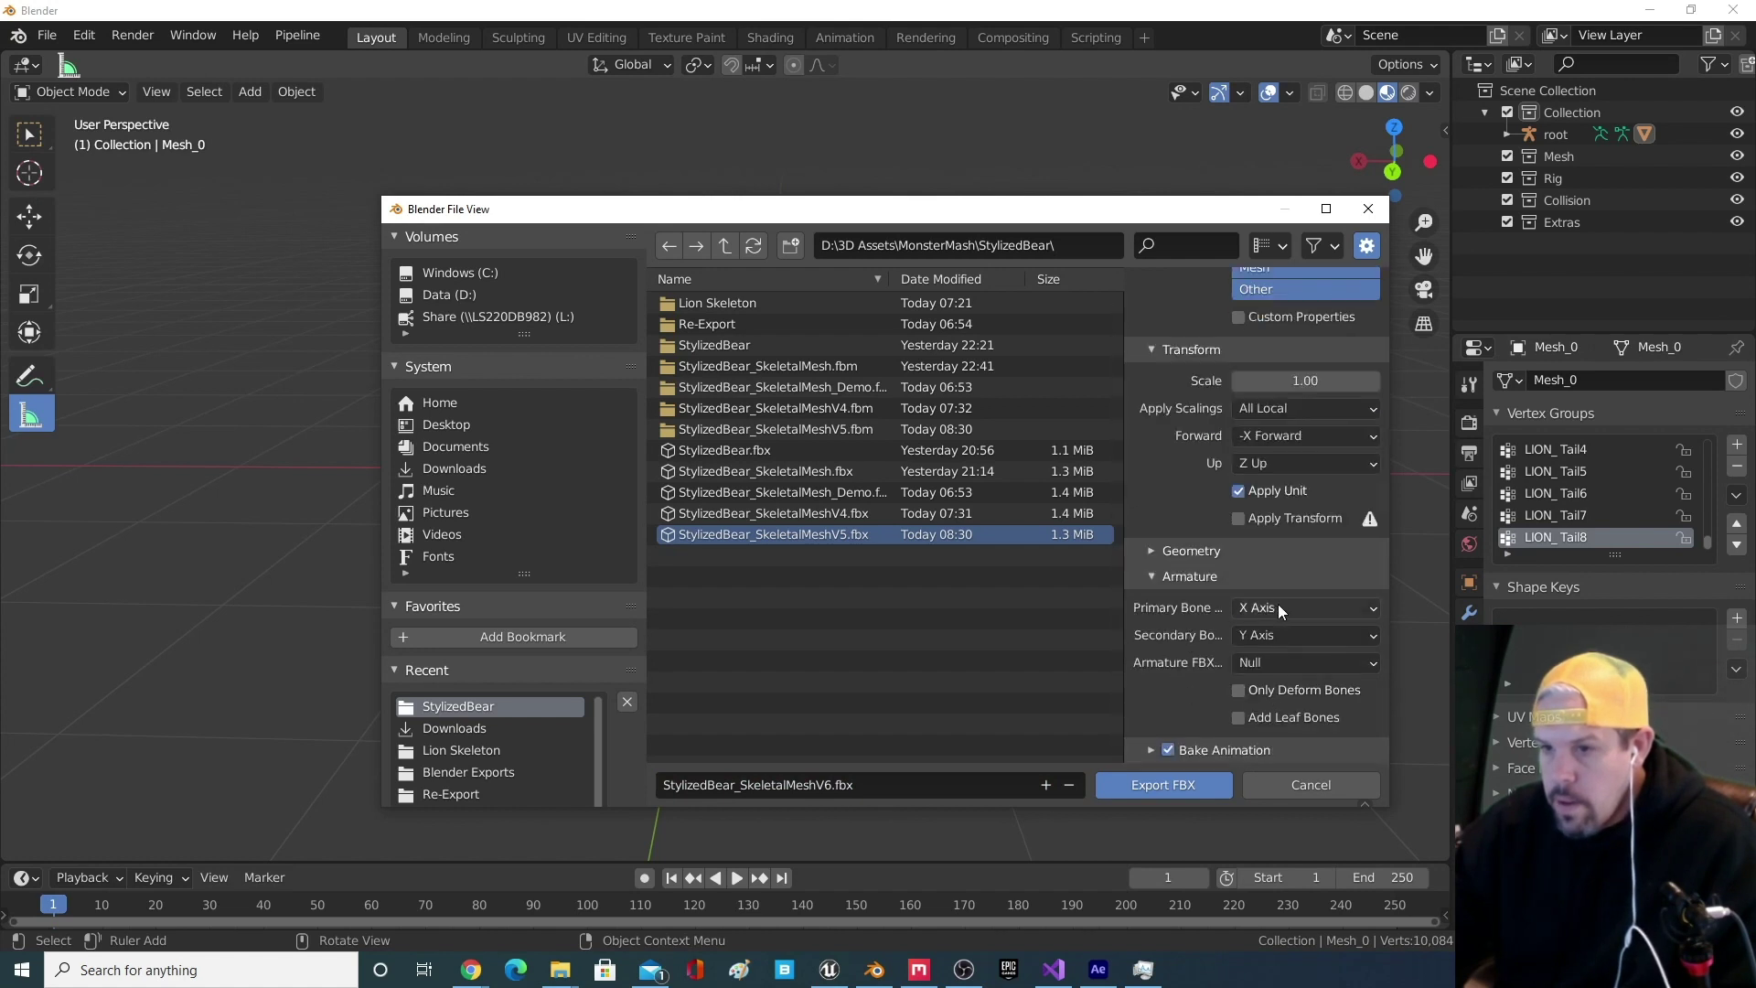
pyautogui.click(1122, 792)
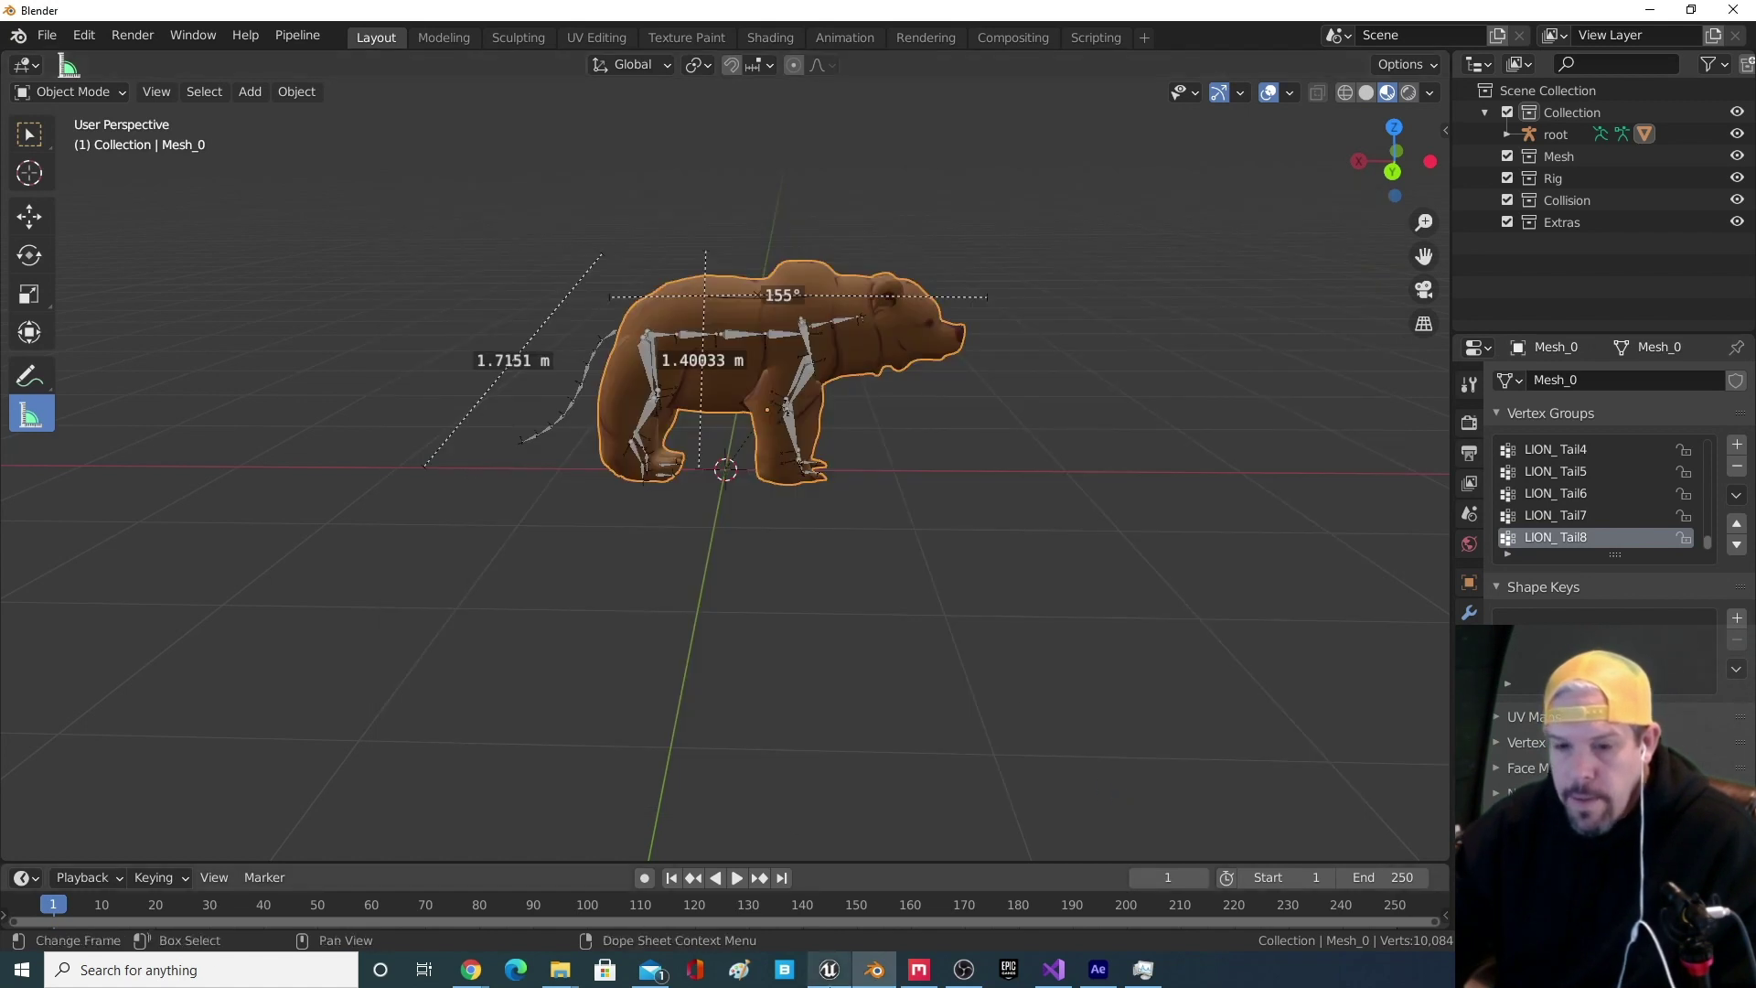
# - Switch to Unreal Engine, create a folder named V6 inside the StylizedBear content folder and open it
pyautogui.click(828, 972)
pyautogui.scroll(-5, 572, 561)
pyautogui.moveTo(571, 561); pyautogui.dragTo(73, 567, button='right')
pyautogui.moveTo(457, 554); pyautogui.dragTo(451, 500, button='right')
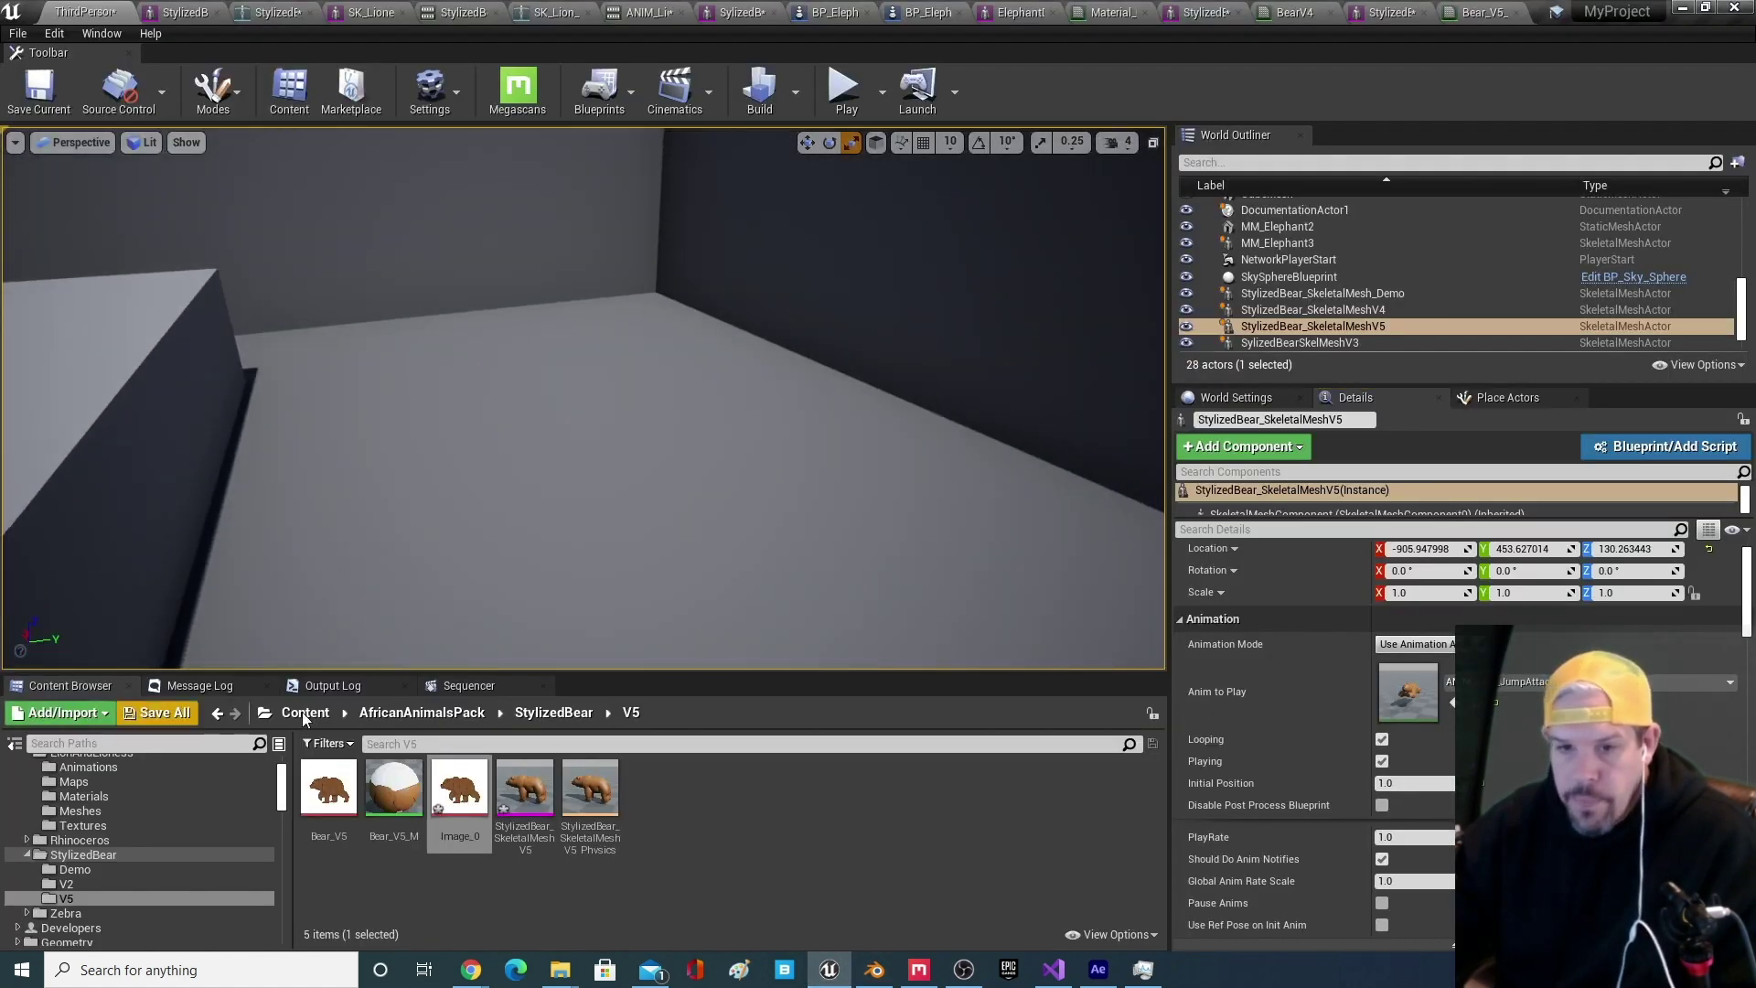
pyautogui.click(554, 713)
pyautogui.rightClick(404, 893)
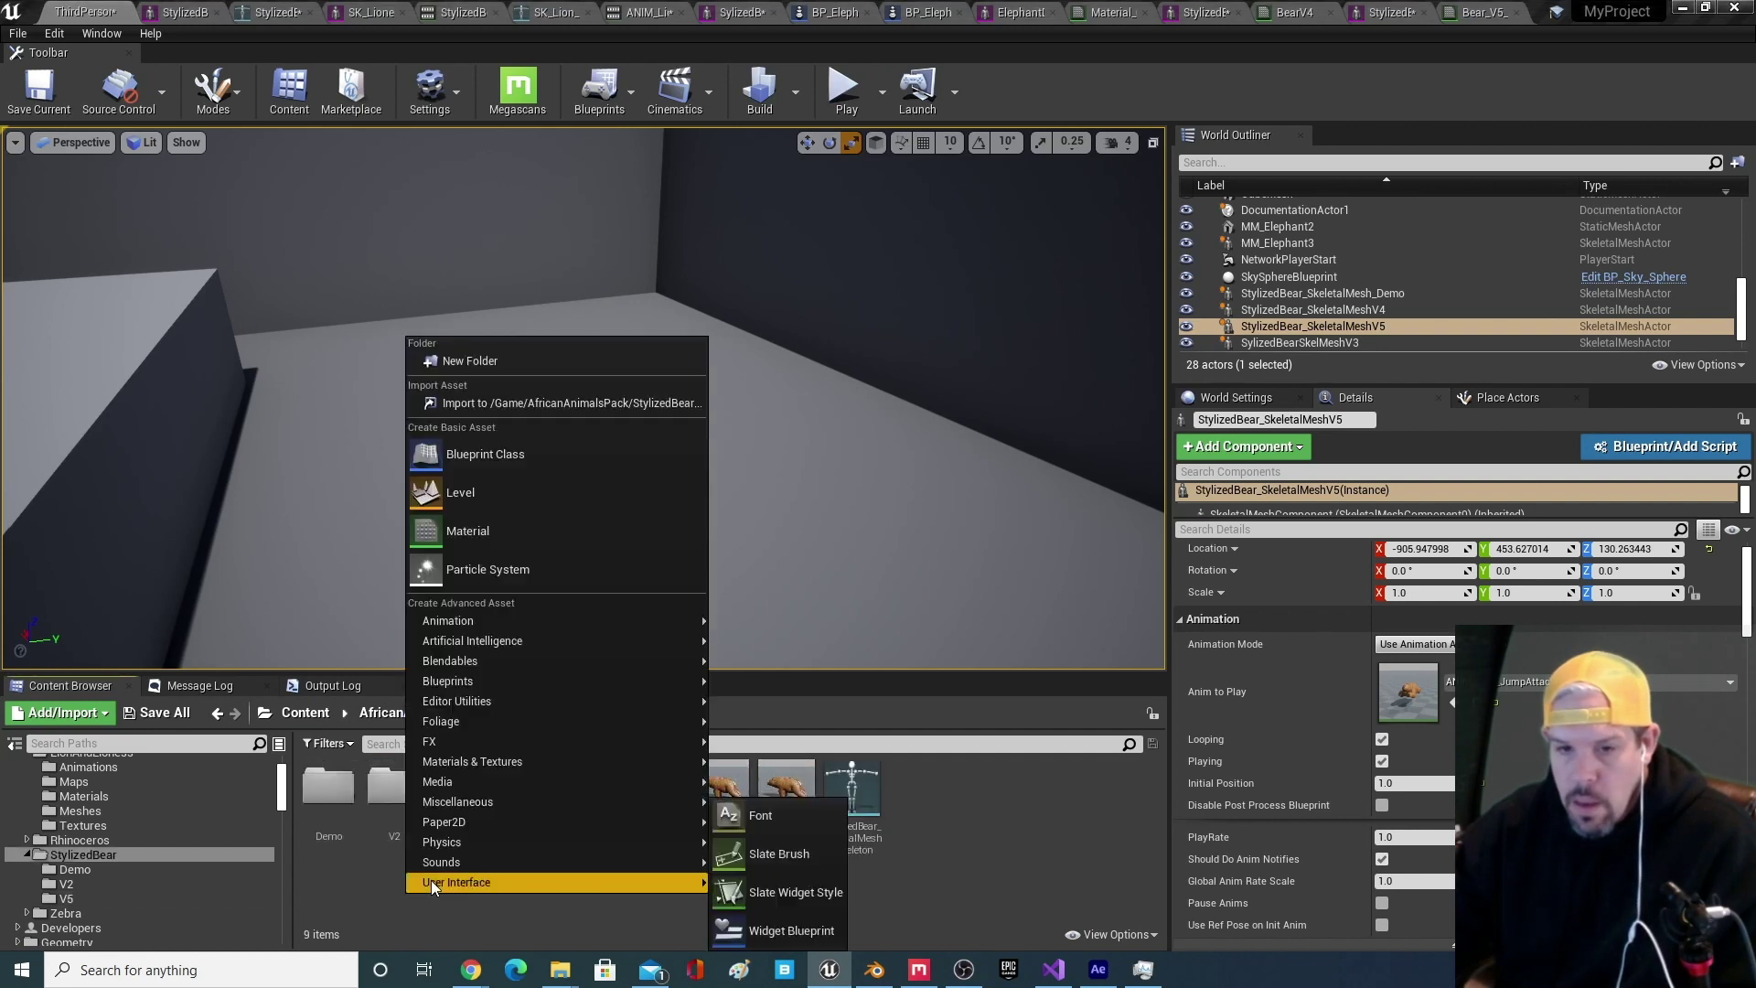
pyautogui.click(567, 354)
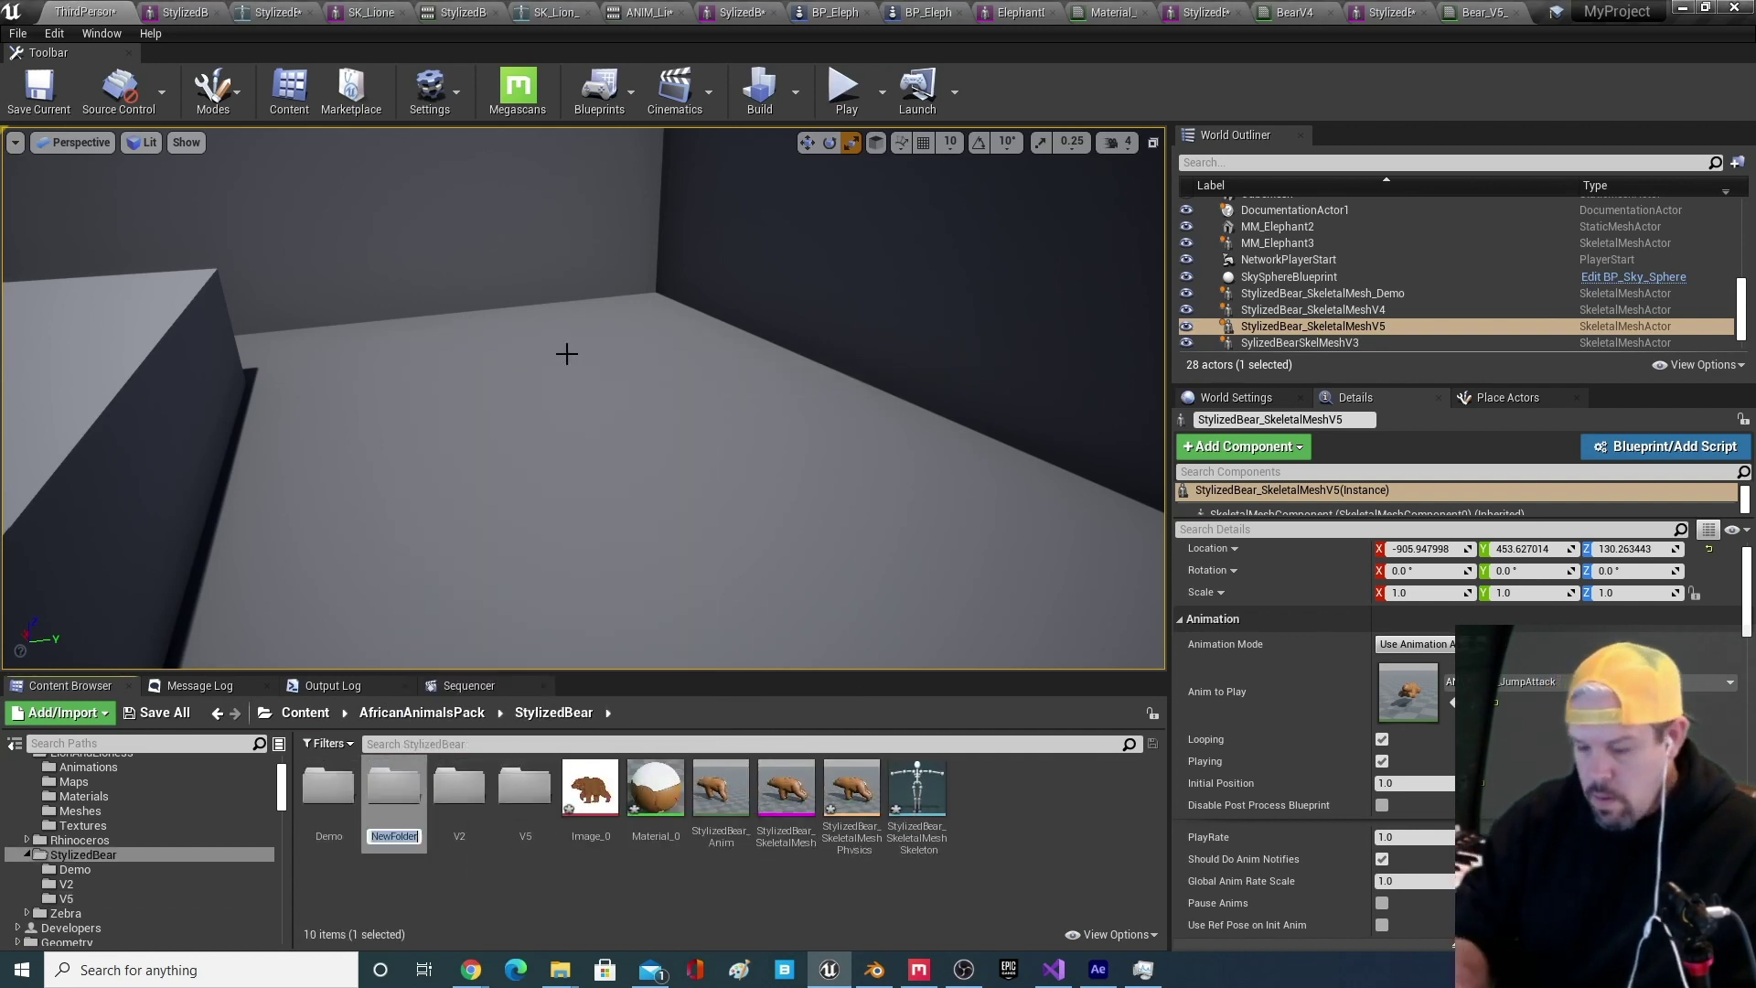
pyautogui.write('V6')
pyautogui.press('Return')
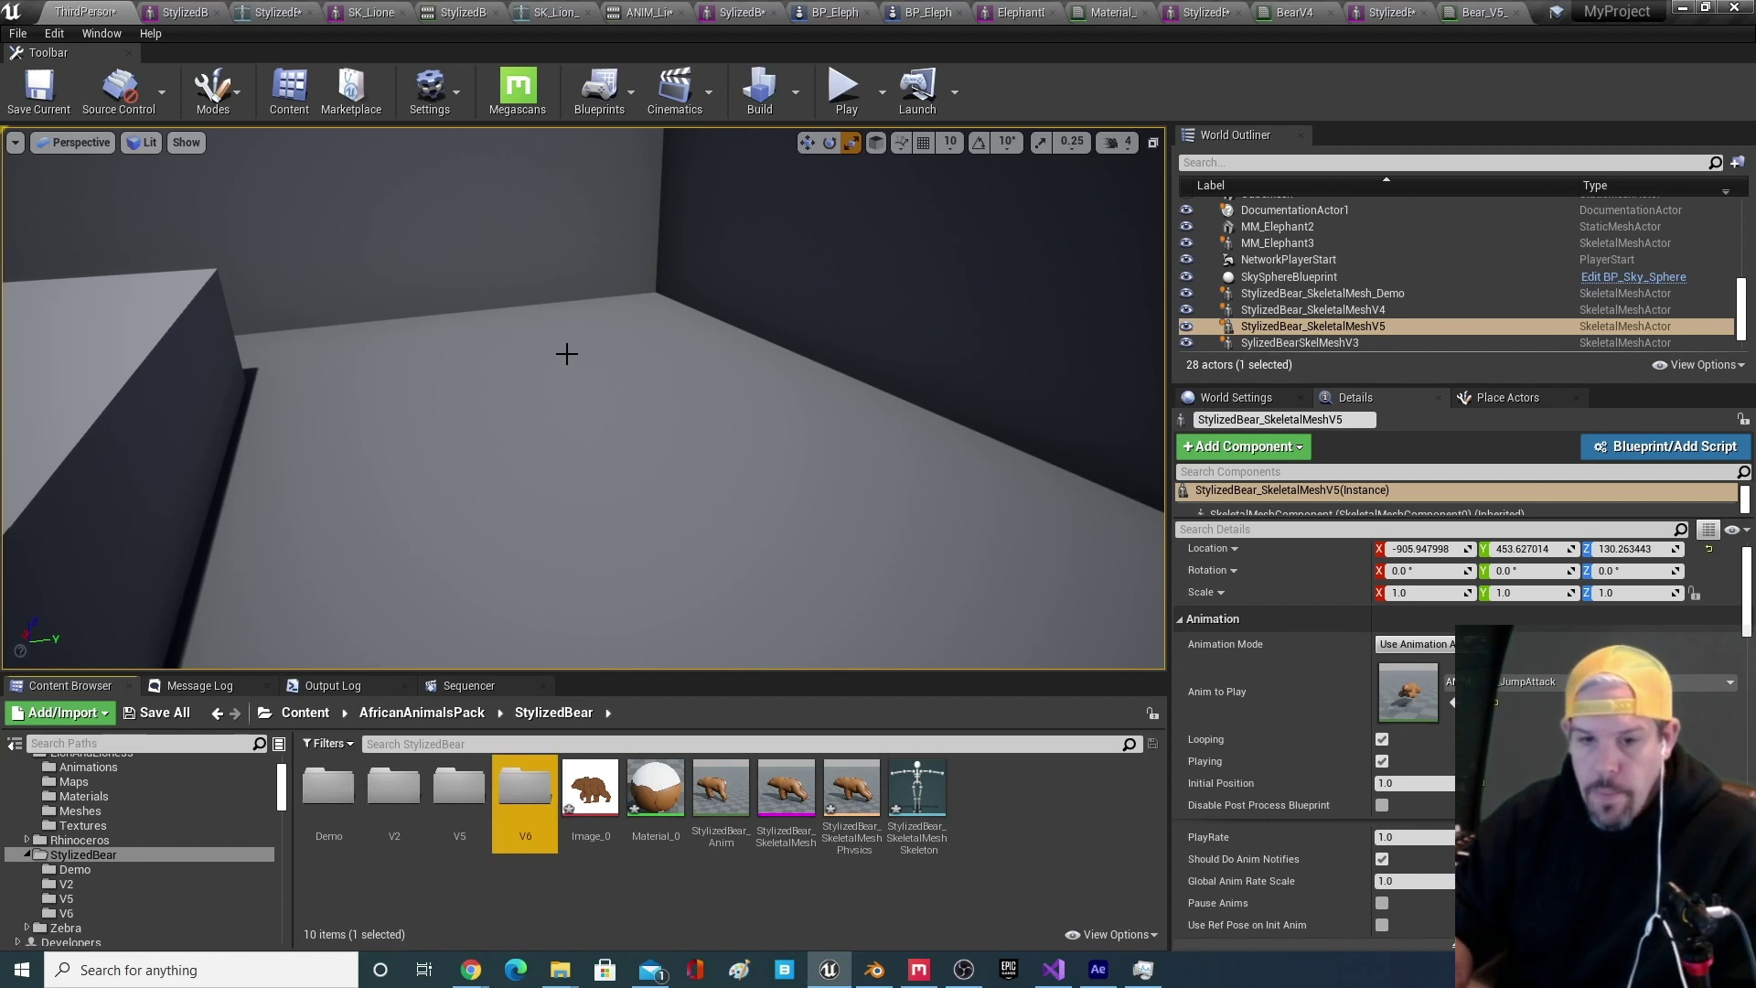
pyautogui.press('Return')
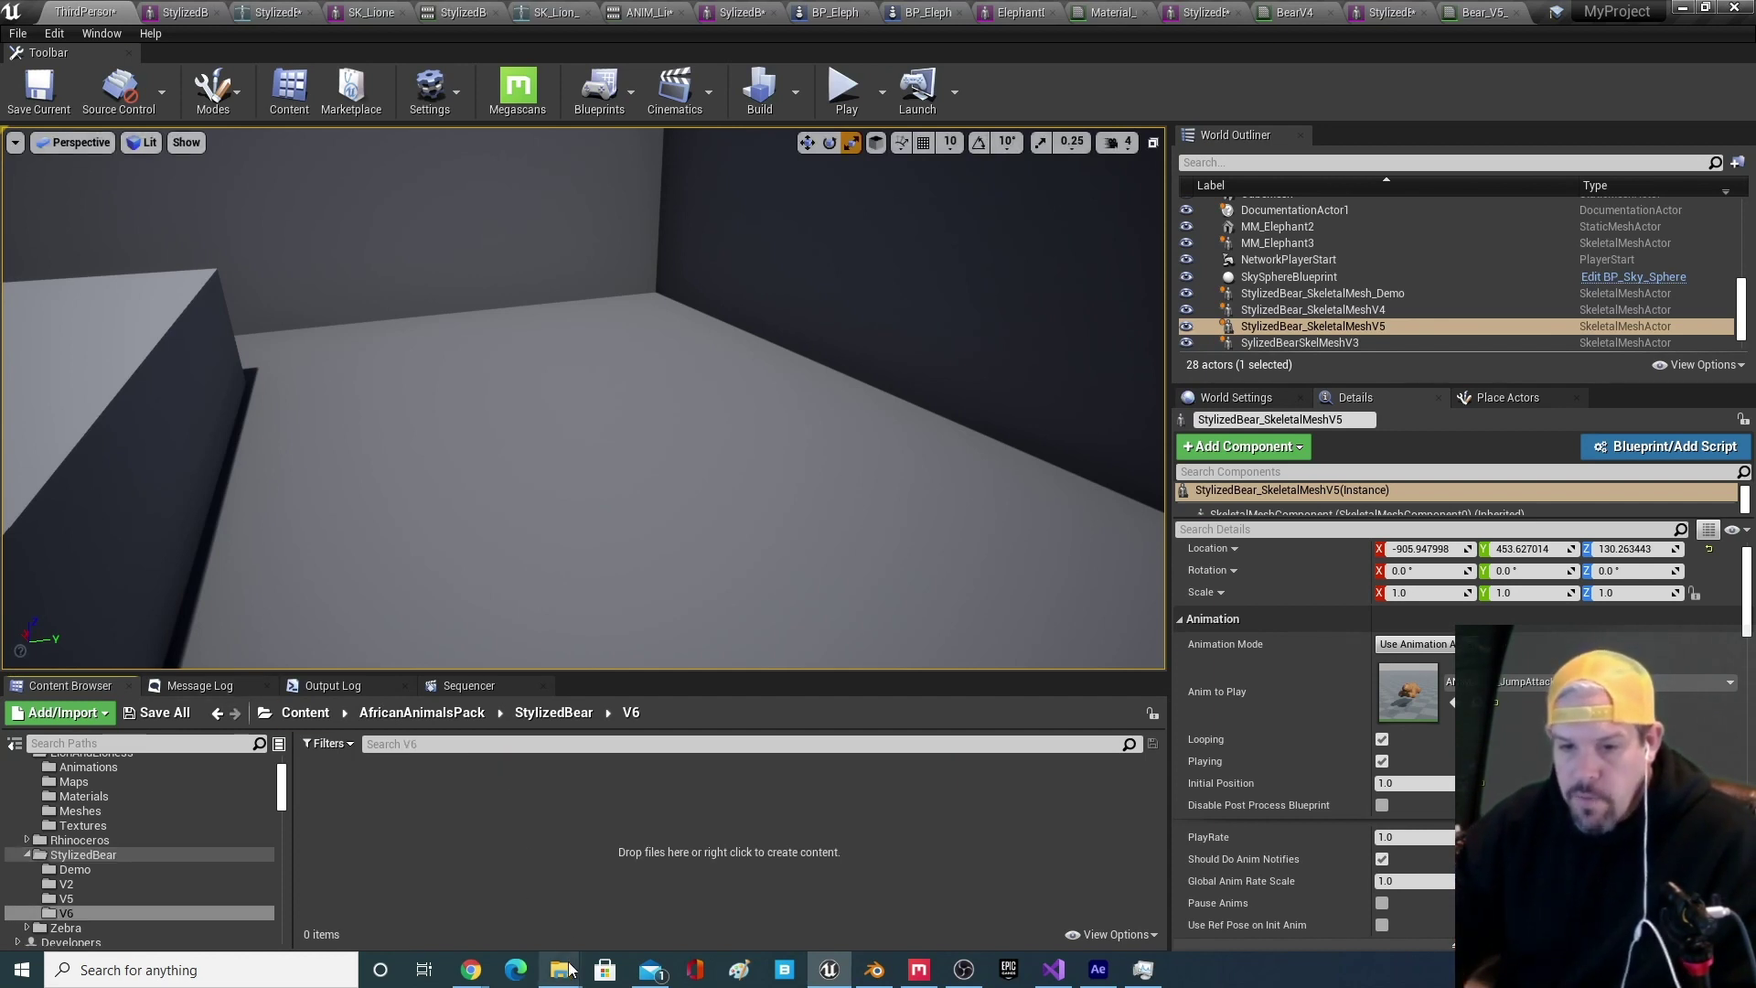
# - Bring StylizedBear_SkeletalMeshV6 from the 3D Assets, MonsterMash, StylizedBear folder on the Data drive into the V6 content folder
pyautogui.moveTo(567, 969)
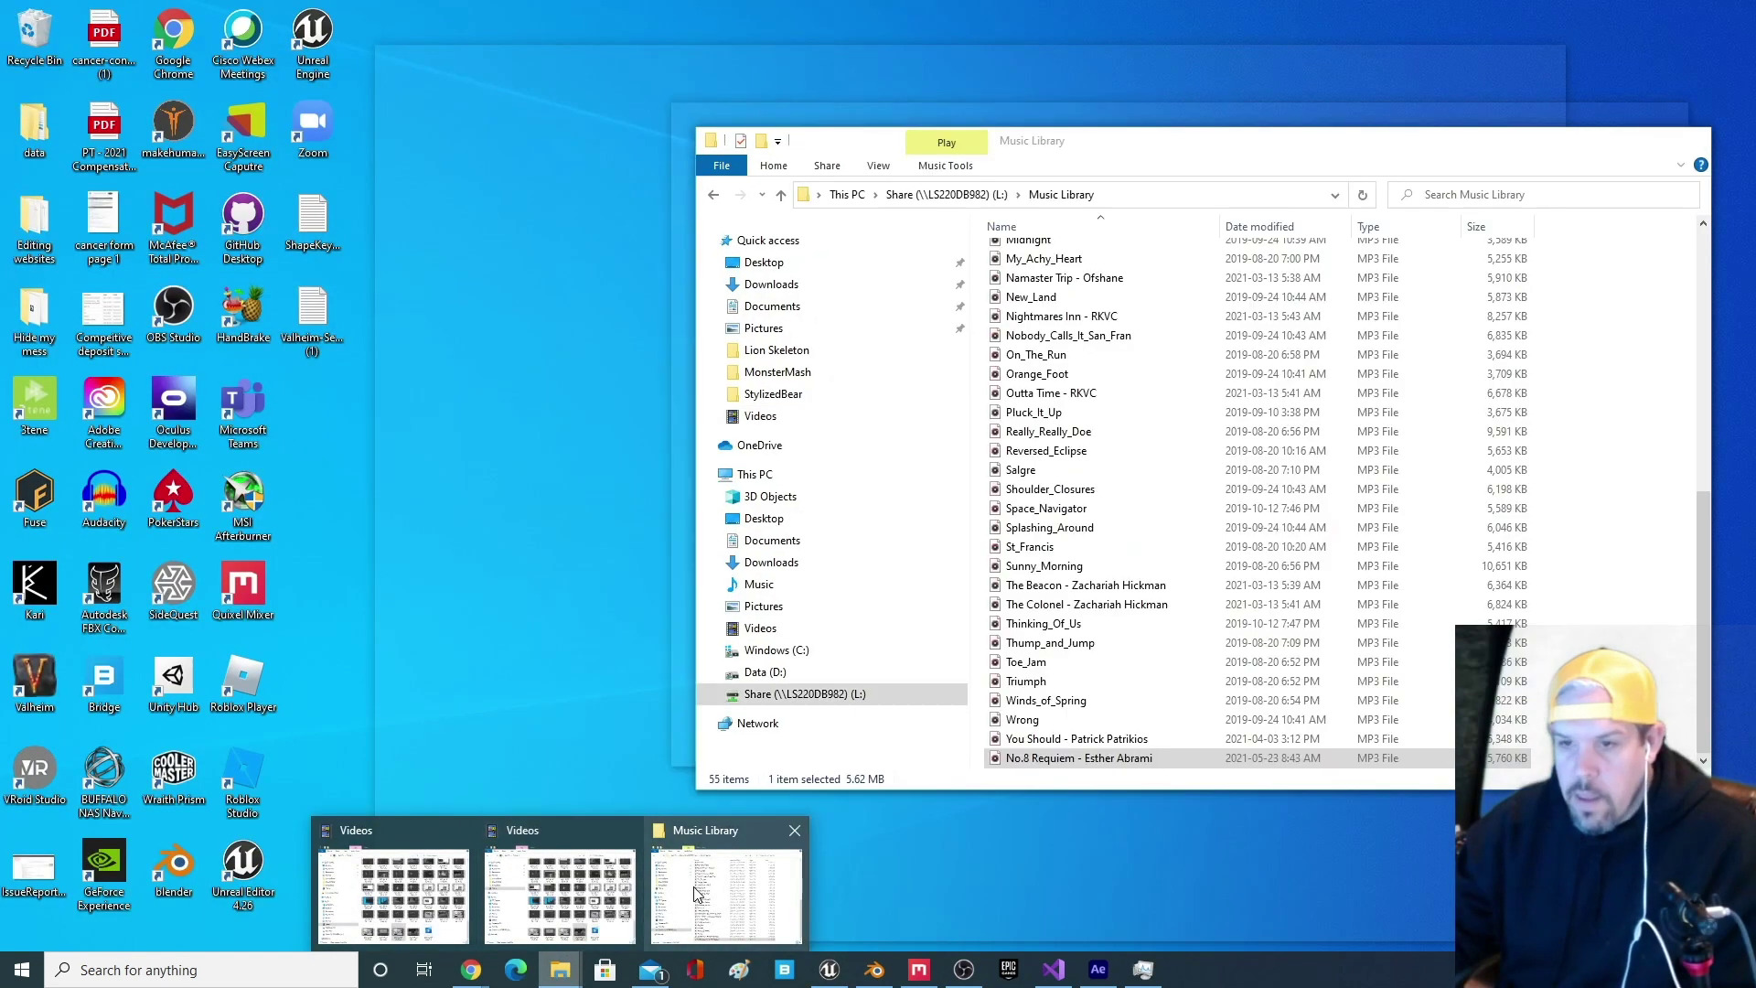
pyautogui.click(694, 894)
pyautogui.click(814, 673)
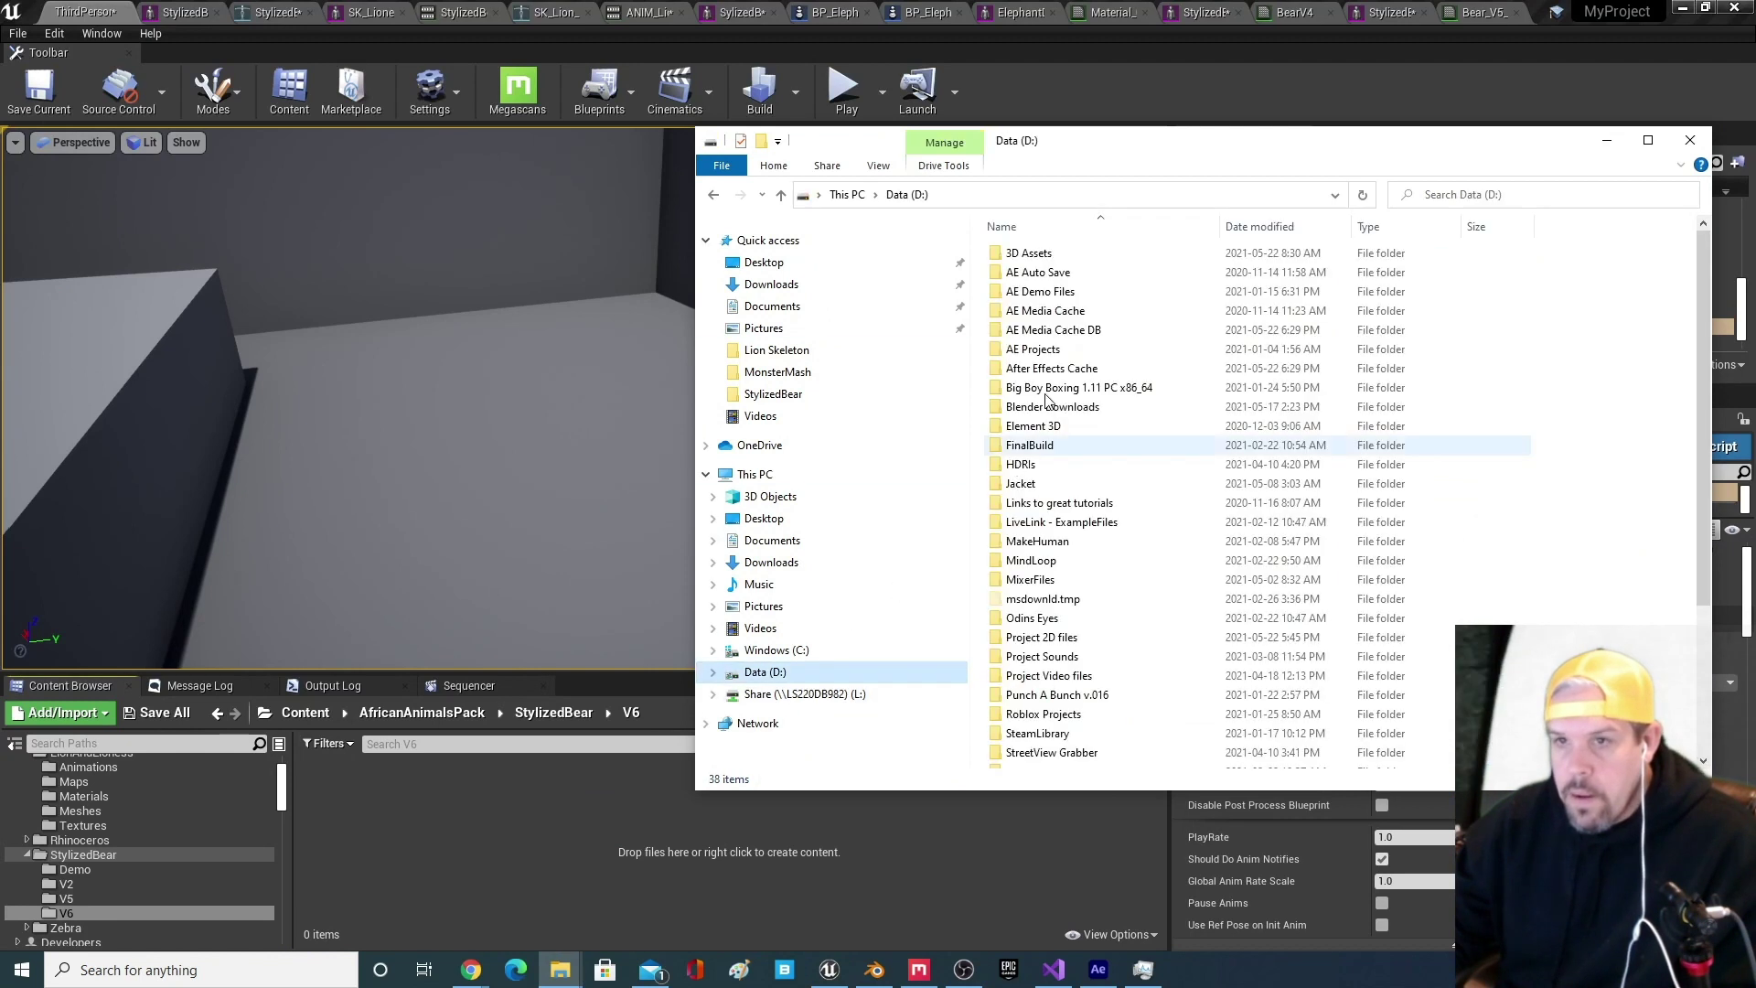
pyautogui.doubleClick(1043, 256)
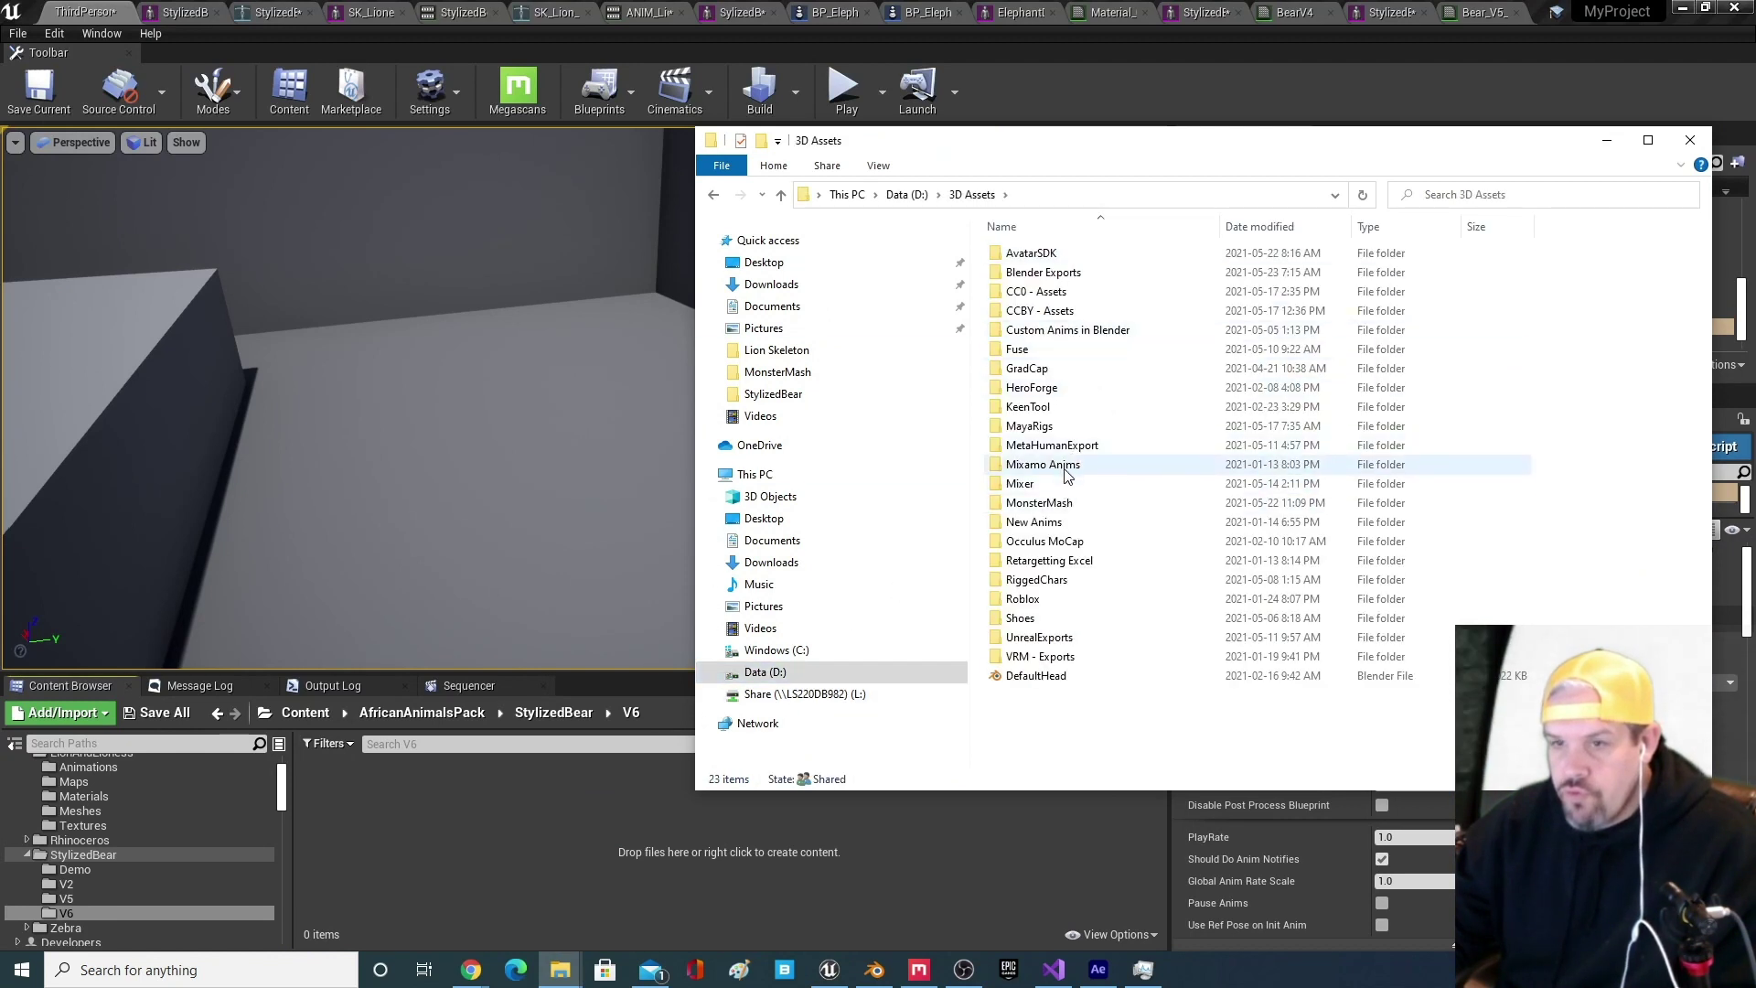
pyautogui.doubleClick(1043, 503)
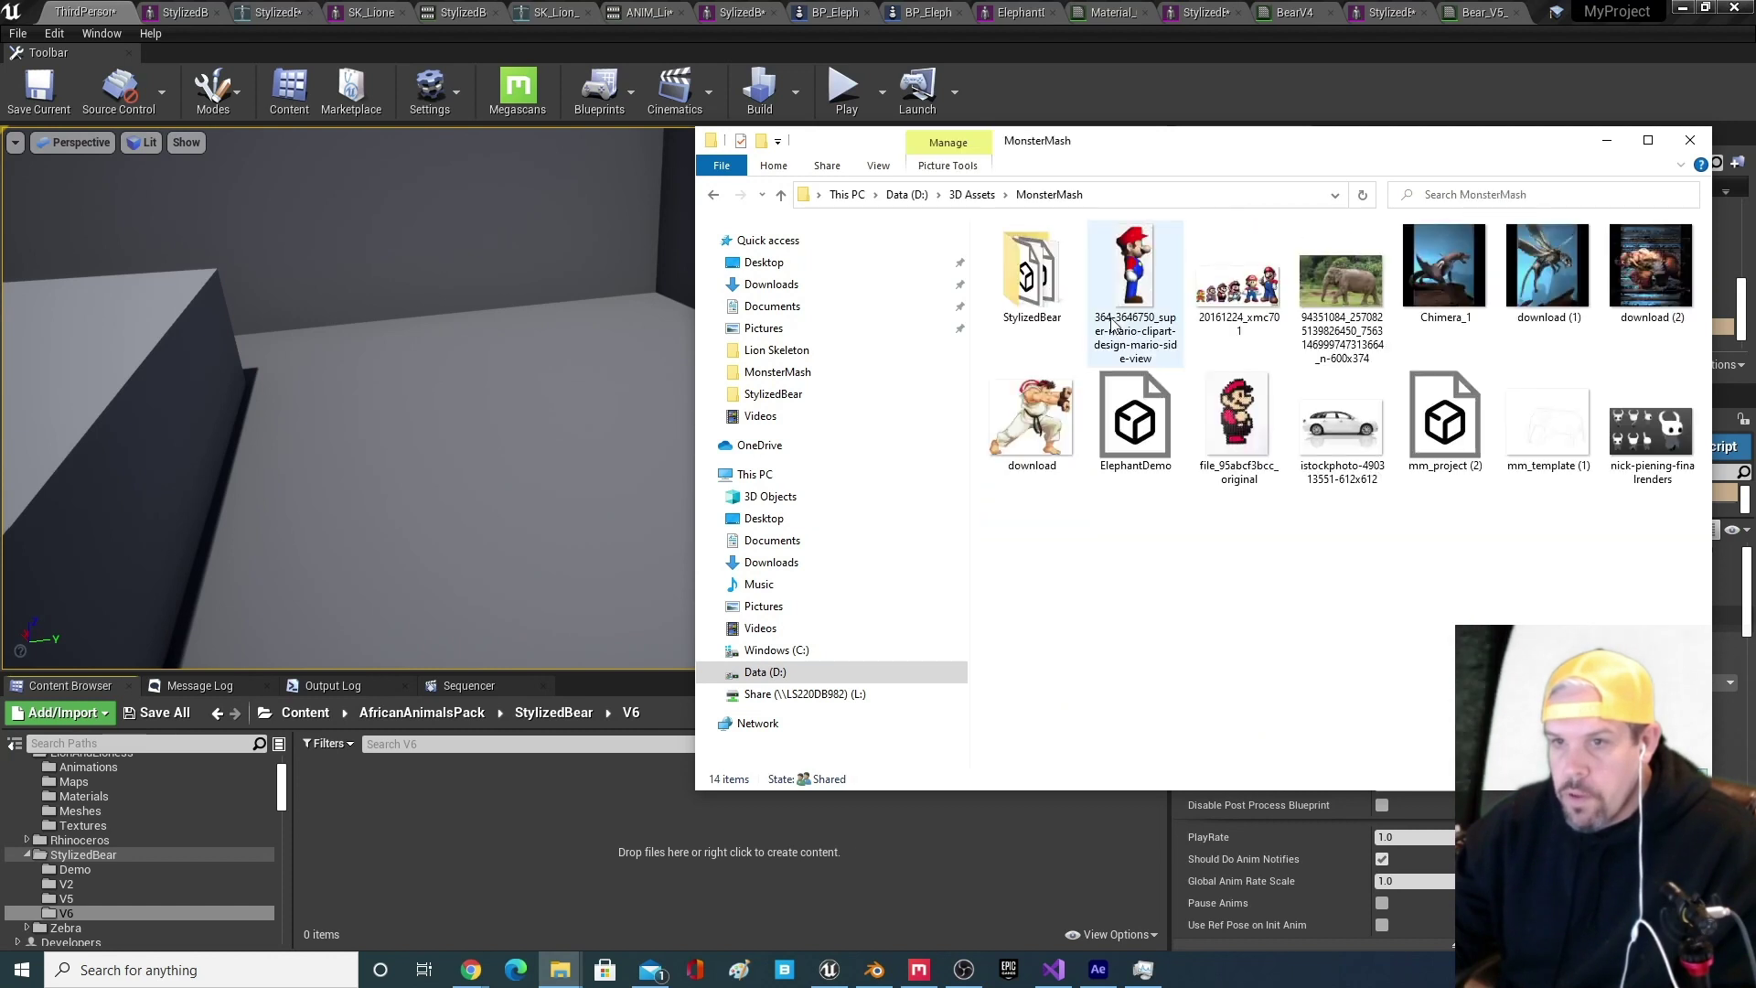
pyautogui.doubleClick(1054, 294)
pyautogui.moveTo(1342, 549); pyautogui.dragTo(547, 842)
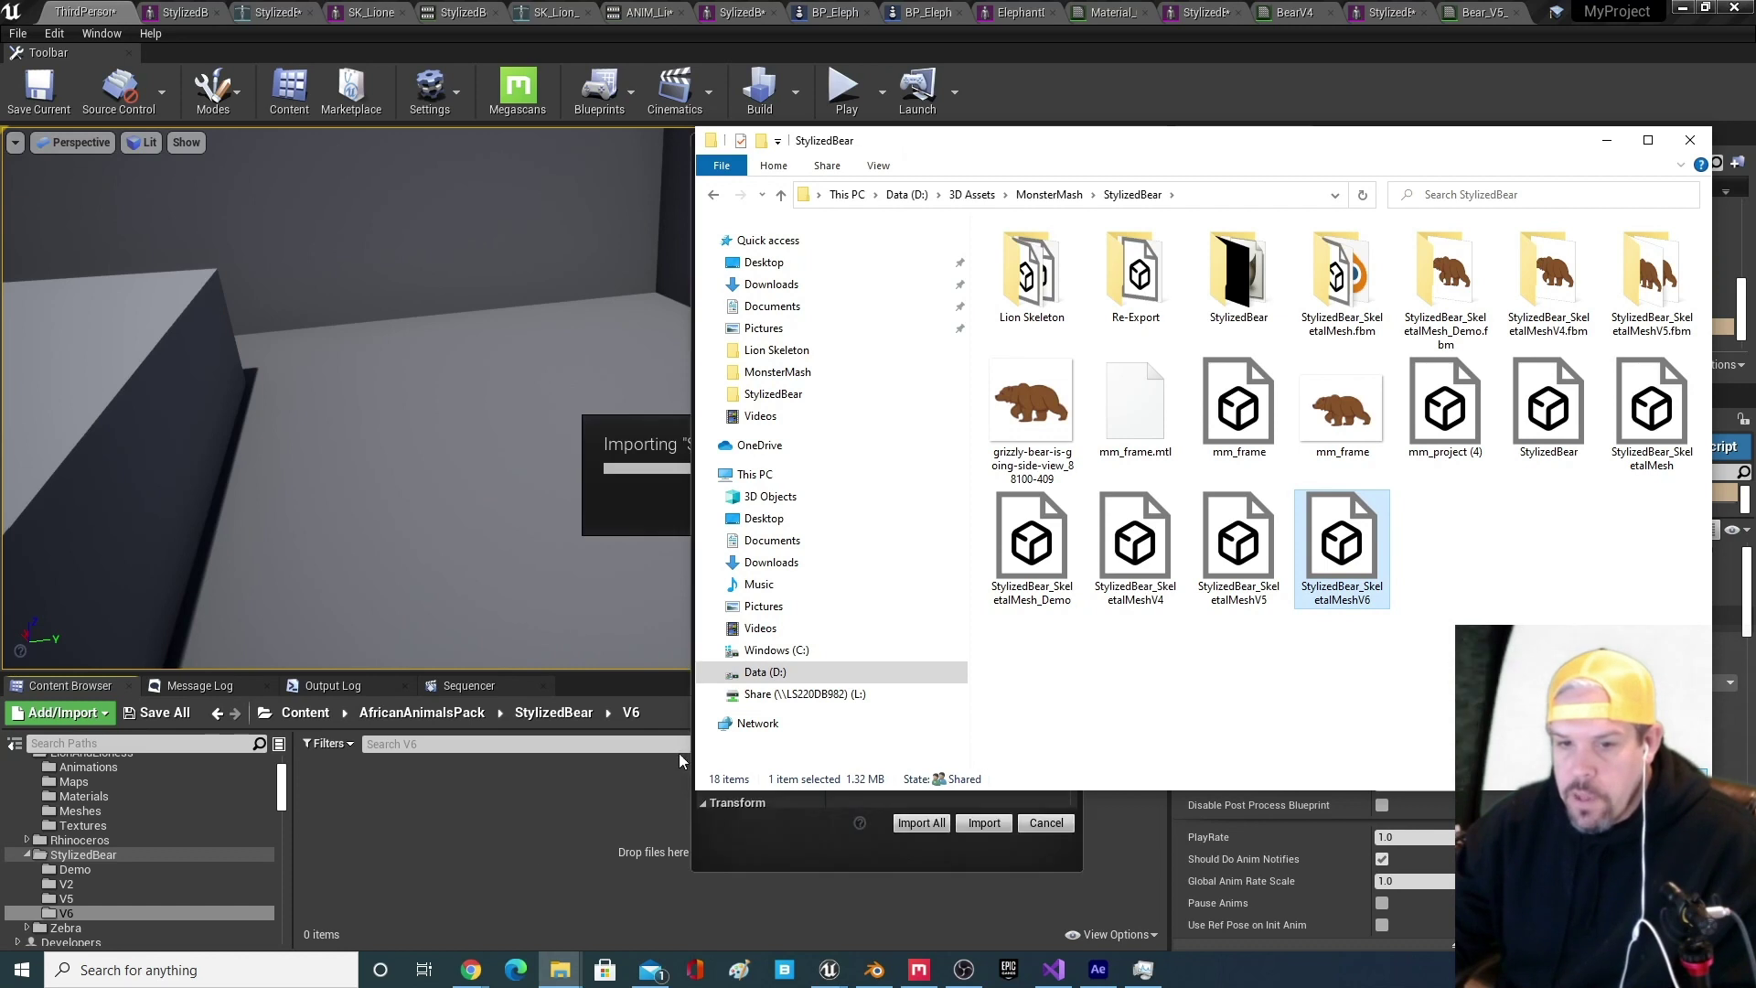
pyautogui.click(1608, 140)
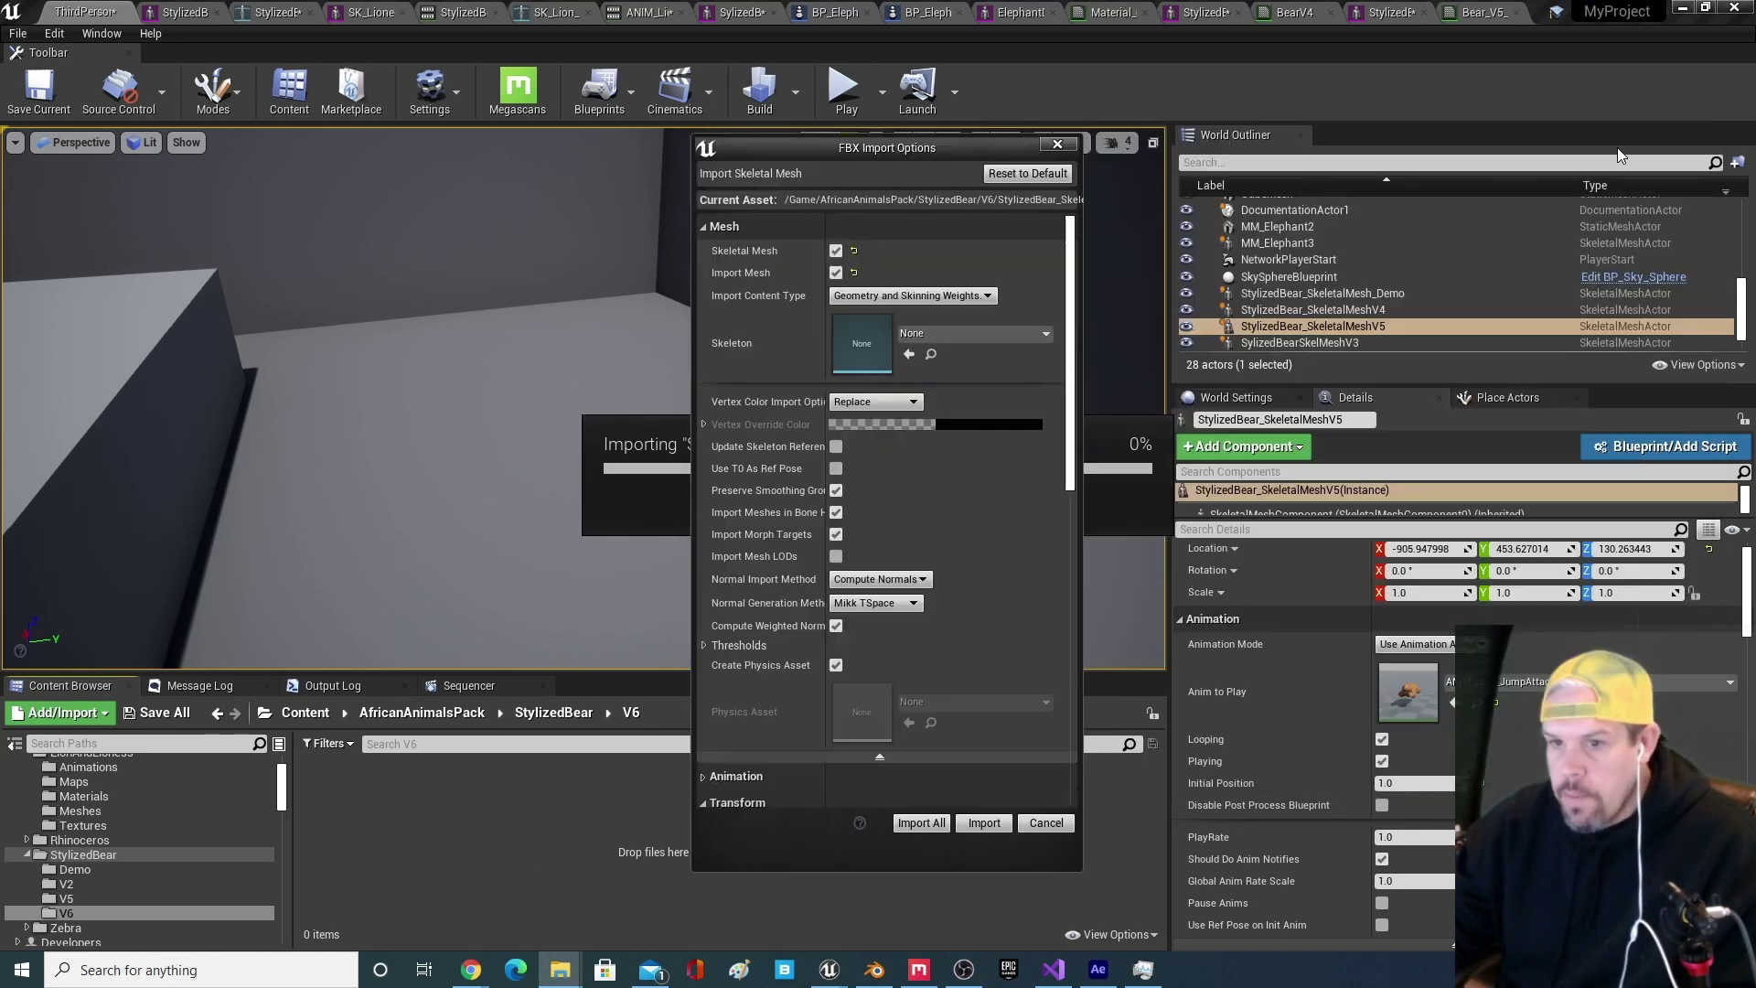
# - Assign SK_Lion_LOD0_Skeleton as the skeleton, check the remaining FBX import options and import everything
pyautogui.click(946, 333)
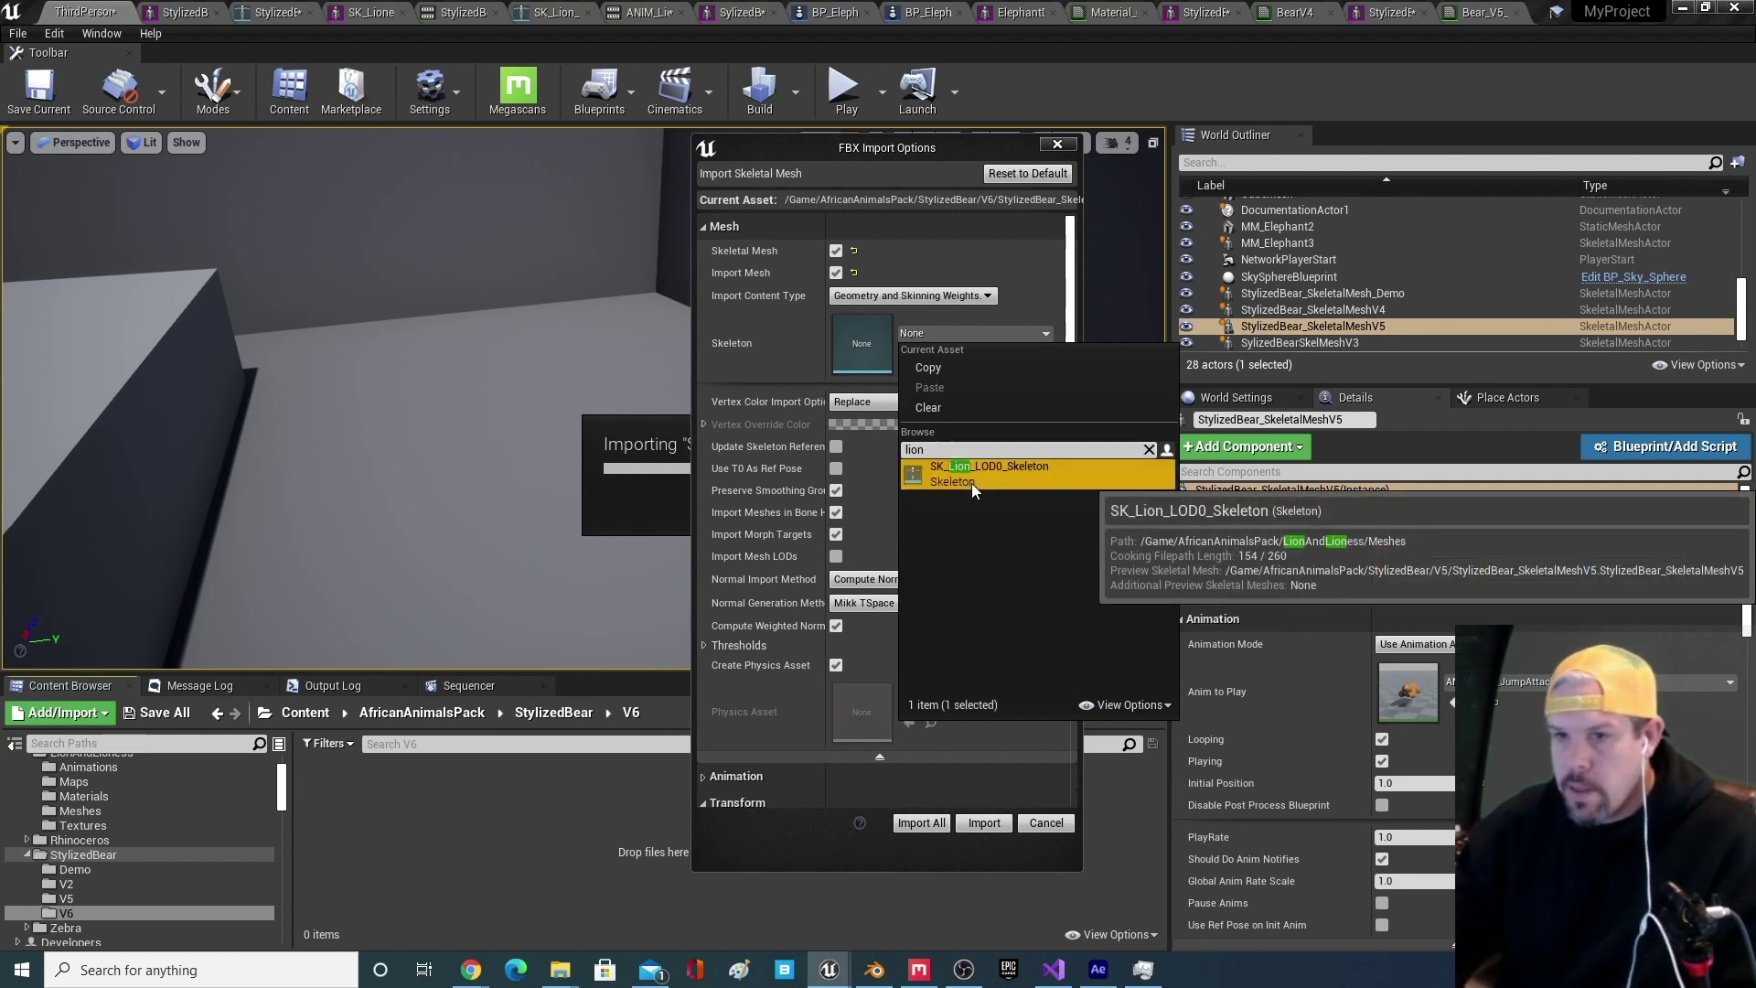
pyautogui.click(972, 483)
pyautogui.scroll(-5, 938, 515)
pyautogui.scroll(-3, 975, 531)
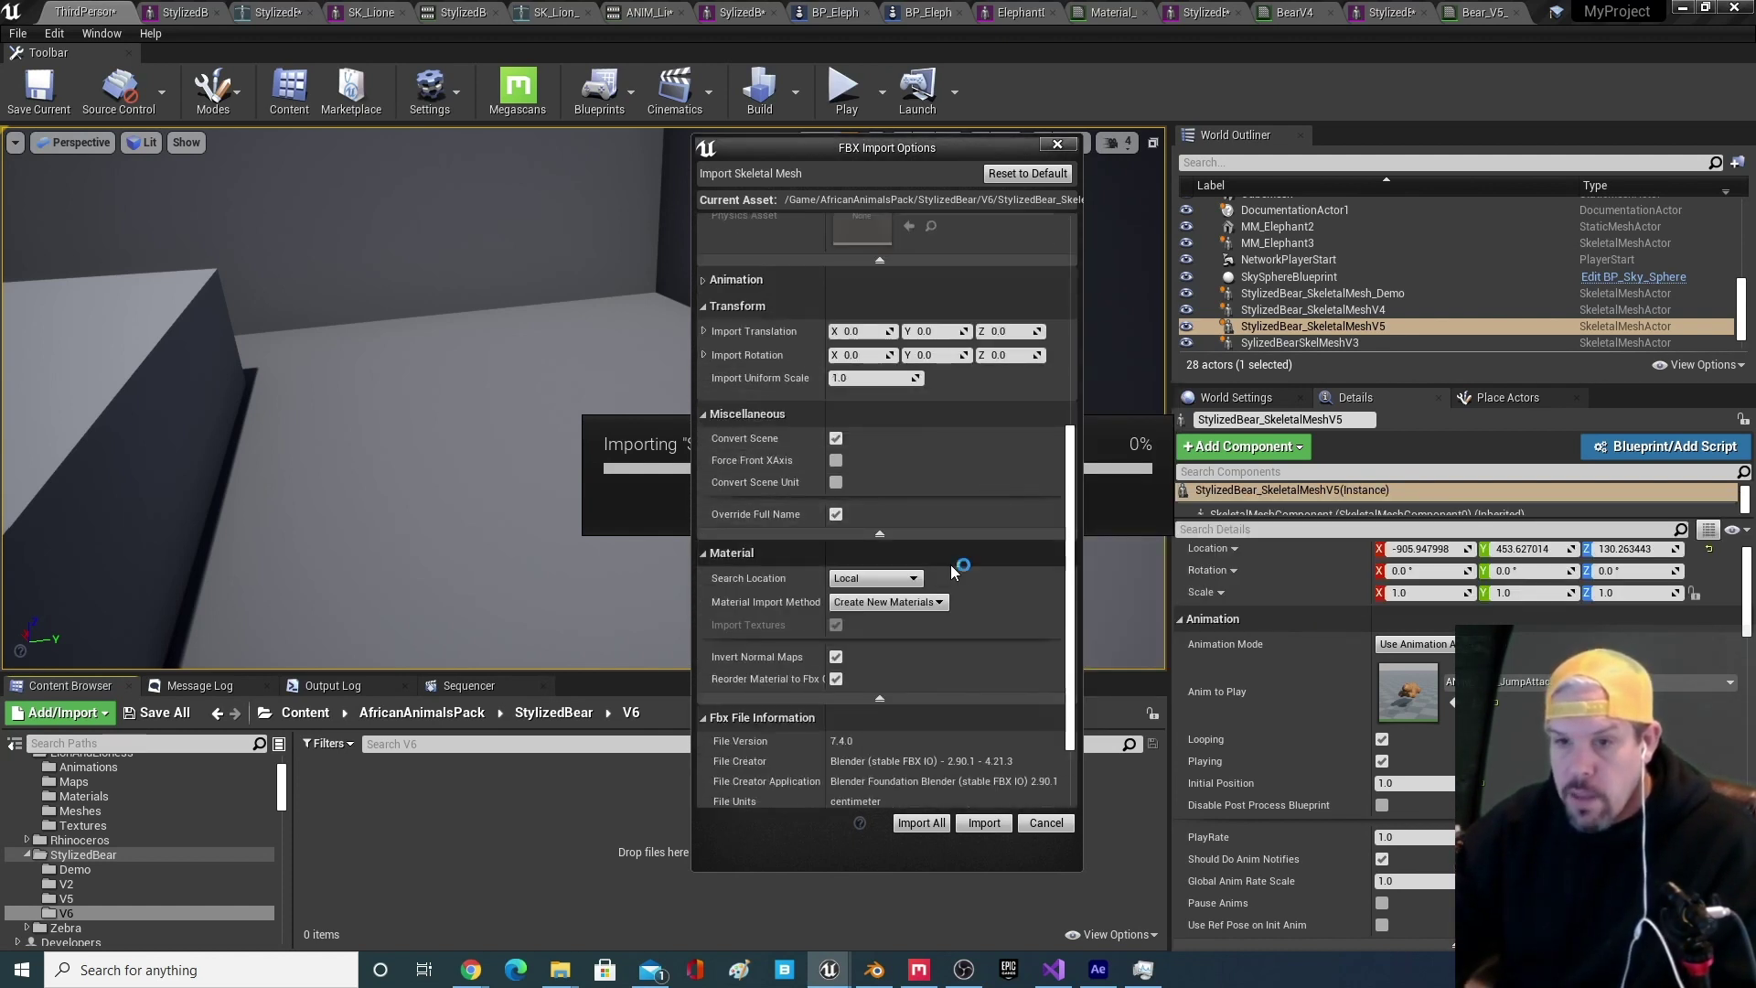
pyautogui.scroll(-2, 954, 563)
pyautogui.click(927, 825)
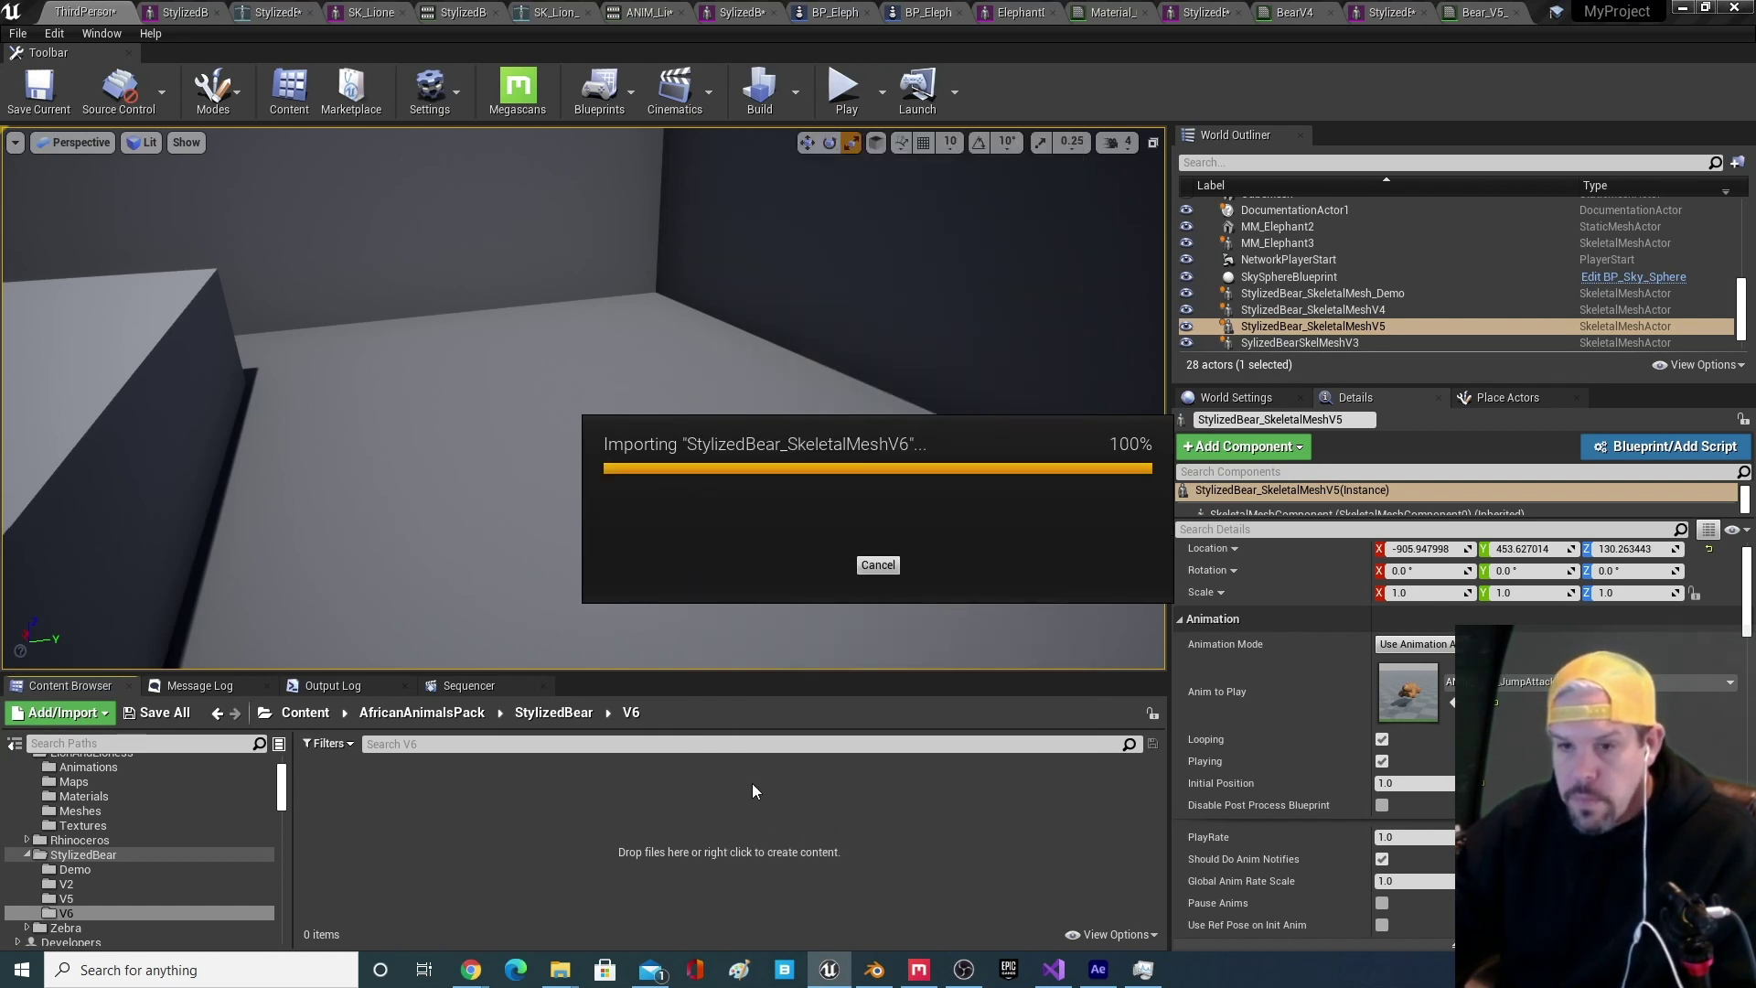
# - Place the StylizedBear_SkeletalMeshV6 asset on the floor of the level and look at the bear
pyautogui.moveTo(478, 807)
pyautogui.moveTo(477, 807); pyautogui.dragTo(595, 574)
pyautogui.moveTo(608, 544); pyautogui.dragTo(394, 541, button='right')
pyautogui.press('w')
pyautogui.press('d')
pyautogui.press('d')
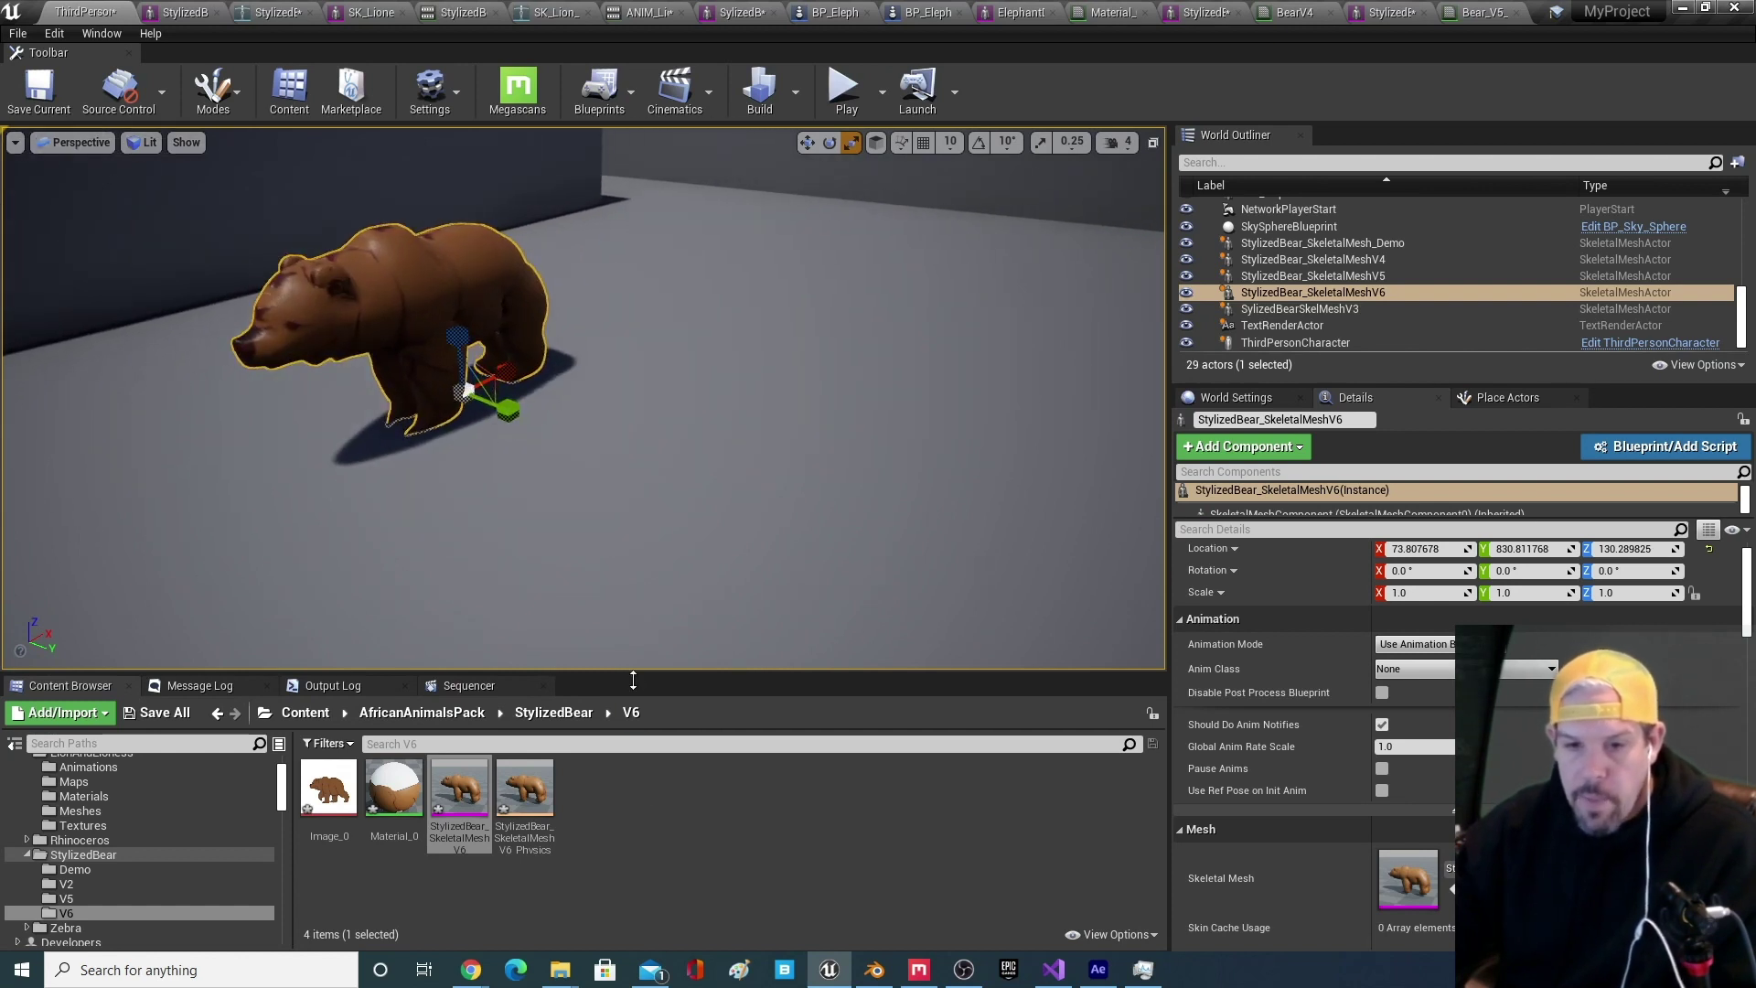
# - Open the StylizedBear_SkeletalMeshV6 asset from the V6 folder and switch to its animation editor
pyautogui.moveTo(586, 824); pyautogui.dragTo(361, 788)
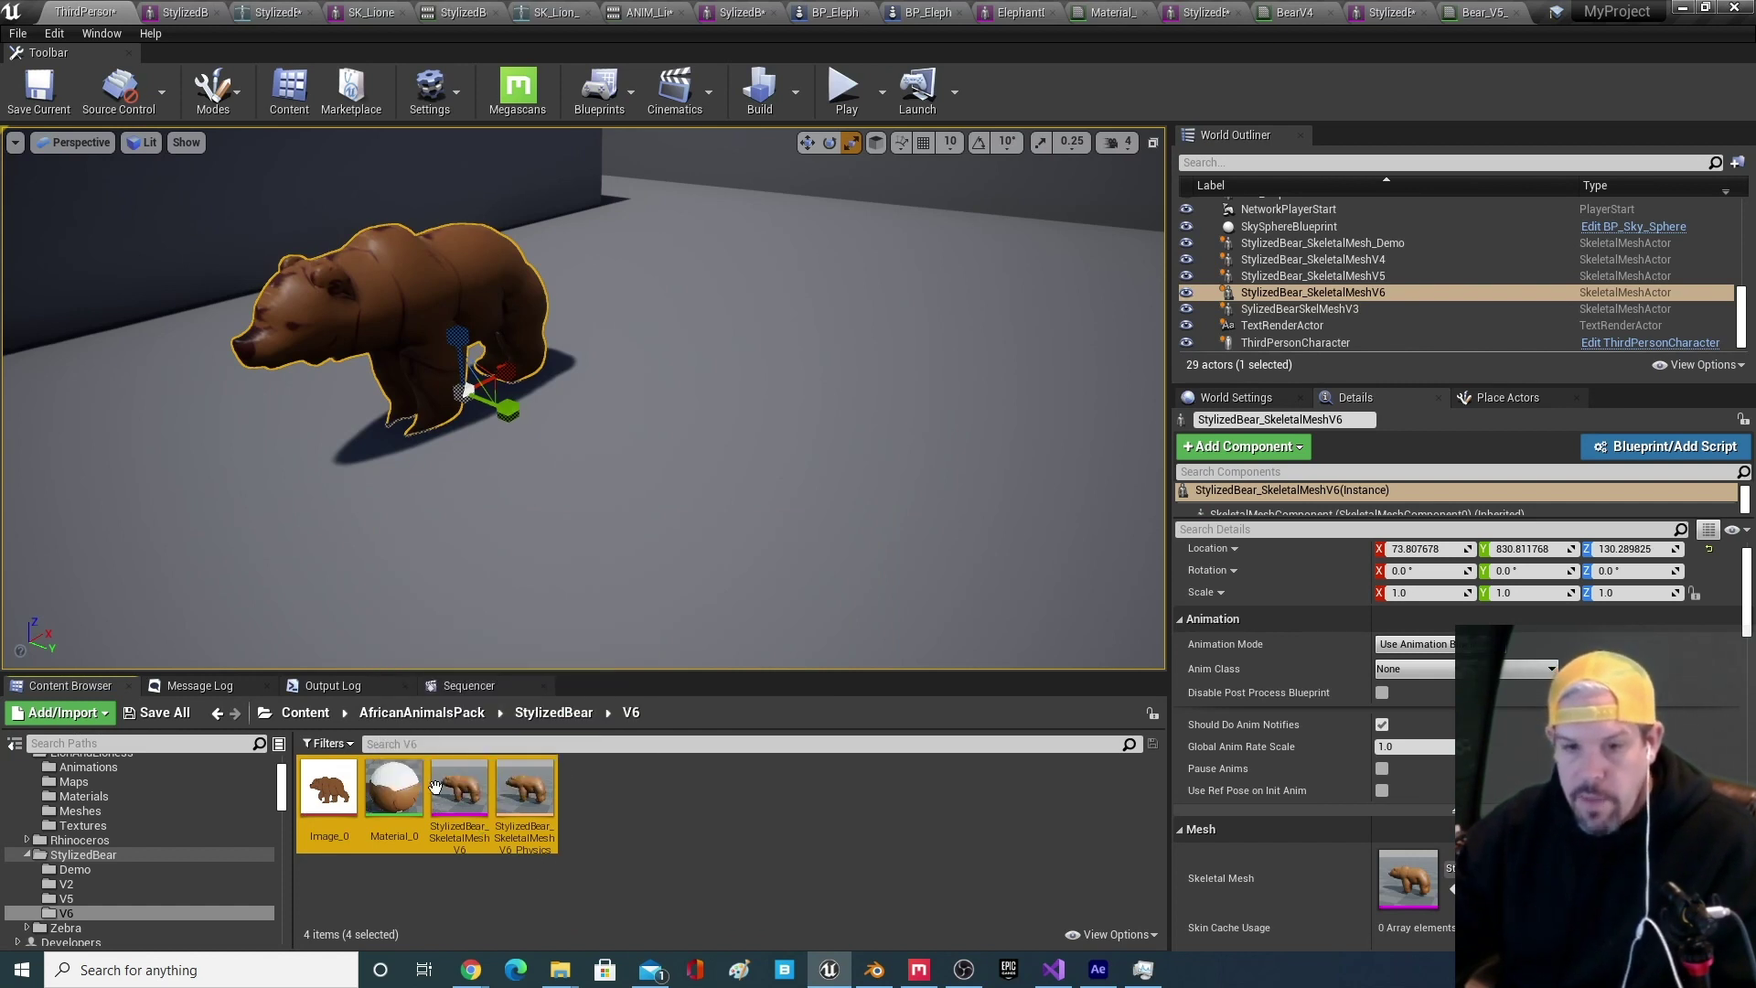
pyautogui.doubleClick(459, 788)
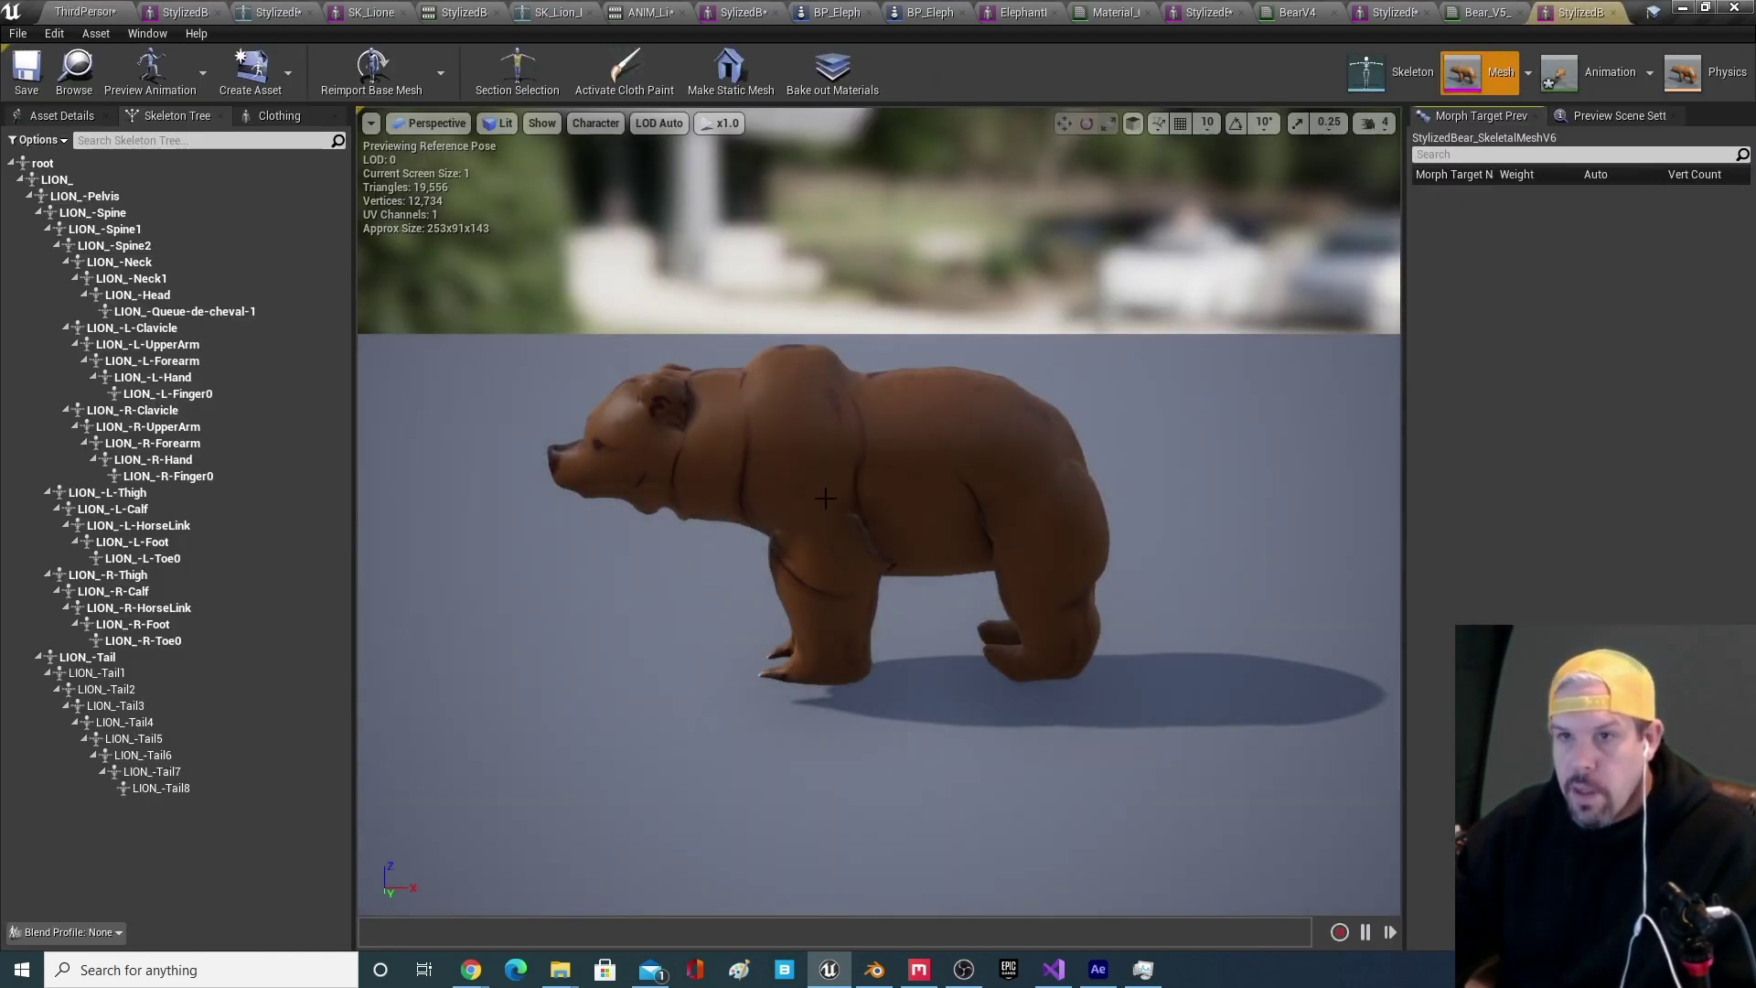
pyautogui.click(1583, 80)
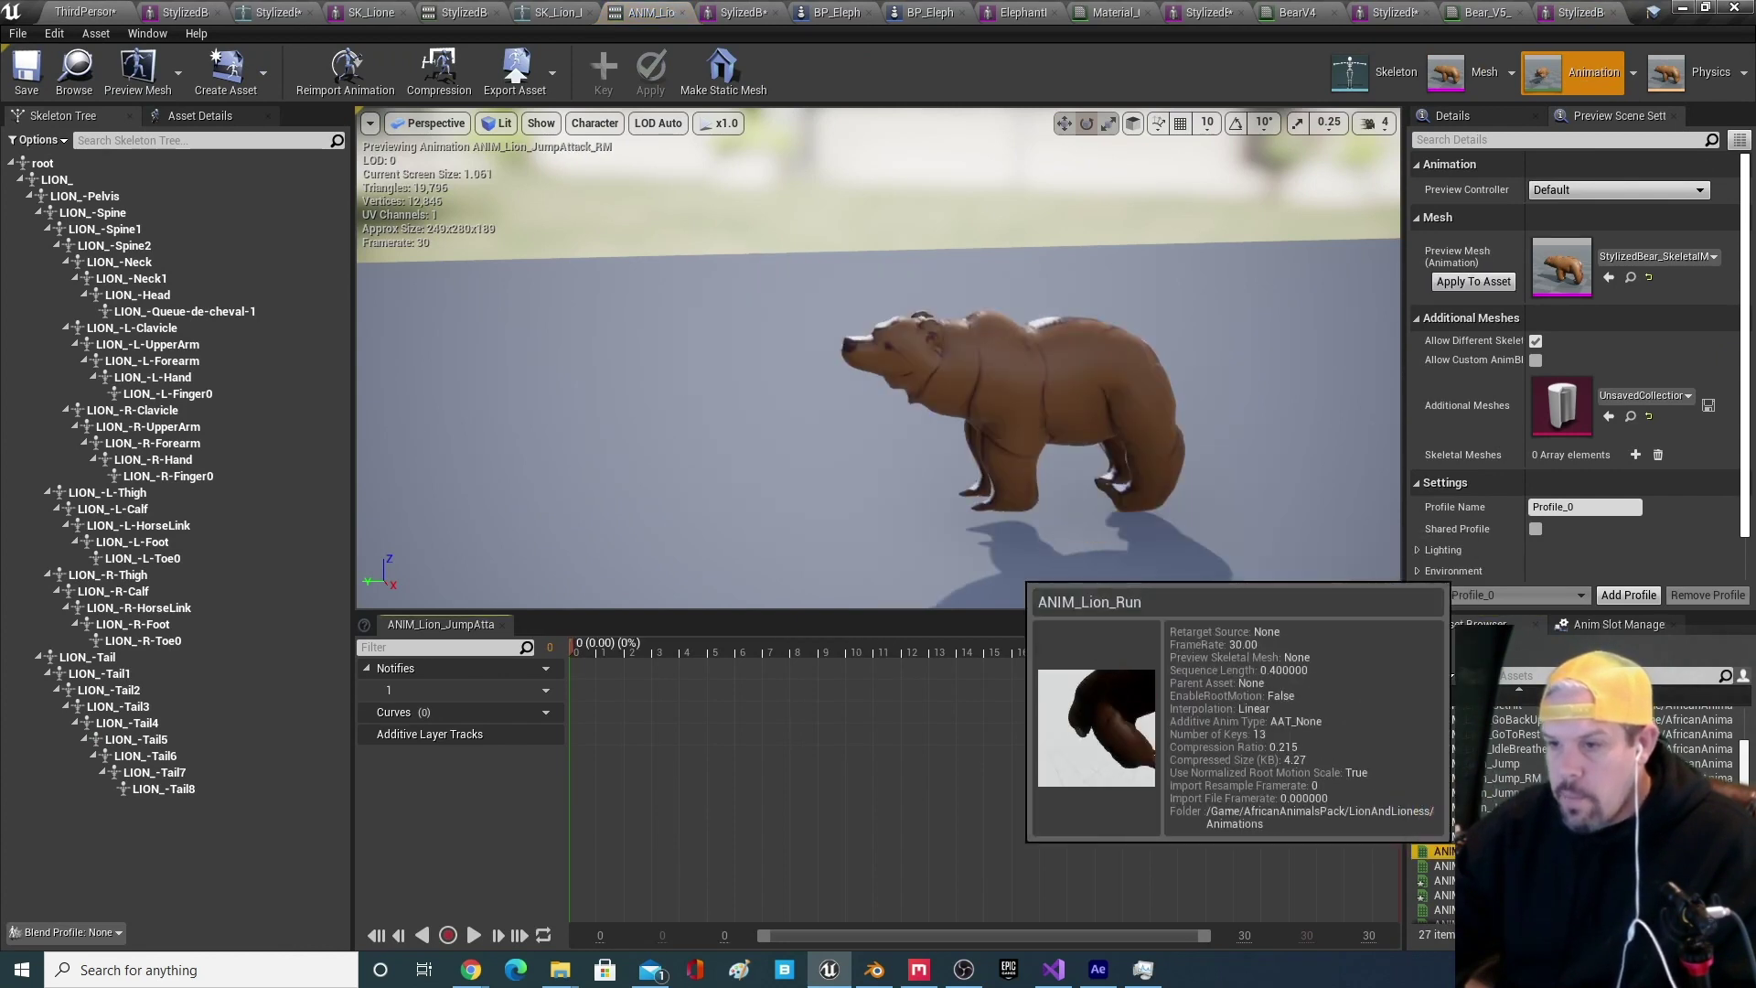
# - Open ANIM_Lion_Run, choose StylizedBear_SkeletalMeshV6 as its preview mesh and apply that mesh to the asset
pyautogui.click(1446, 850)
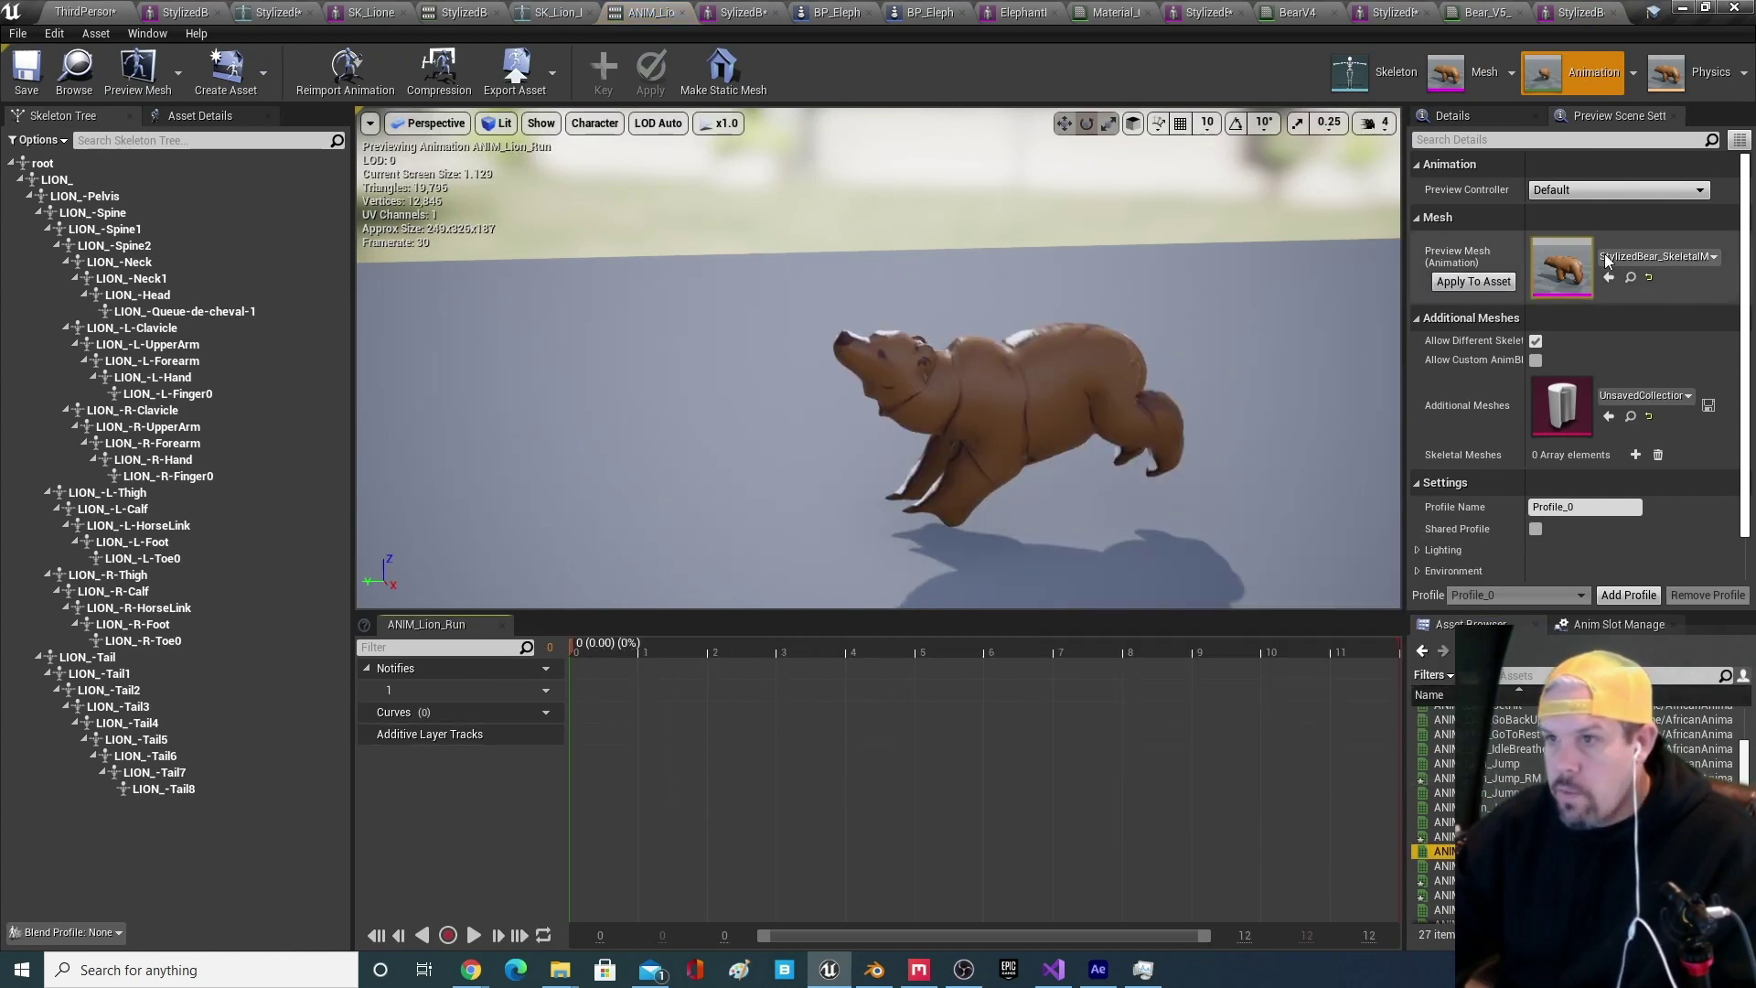
pyautogui.click(1658, 257)
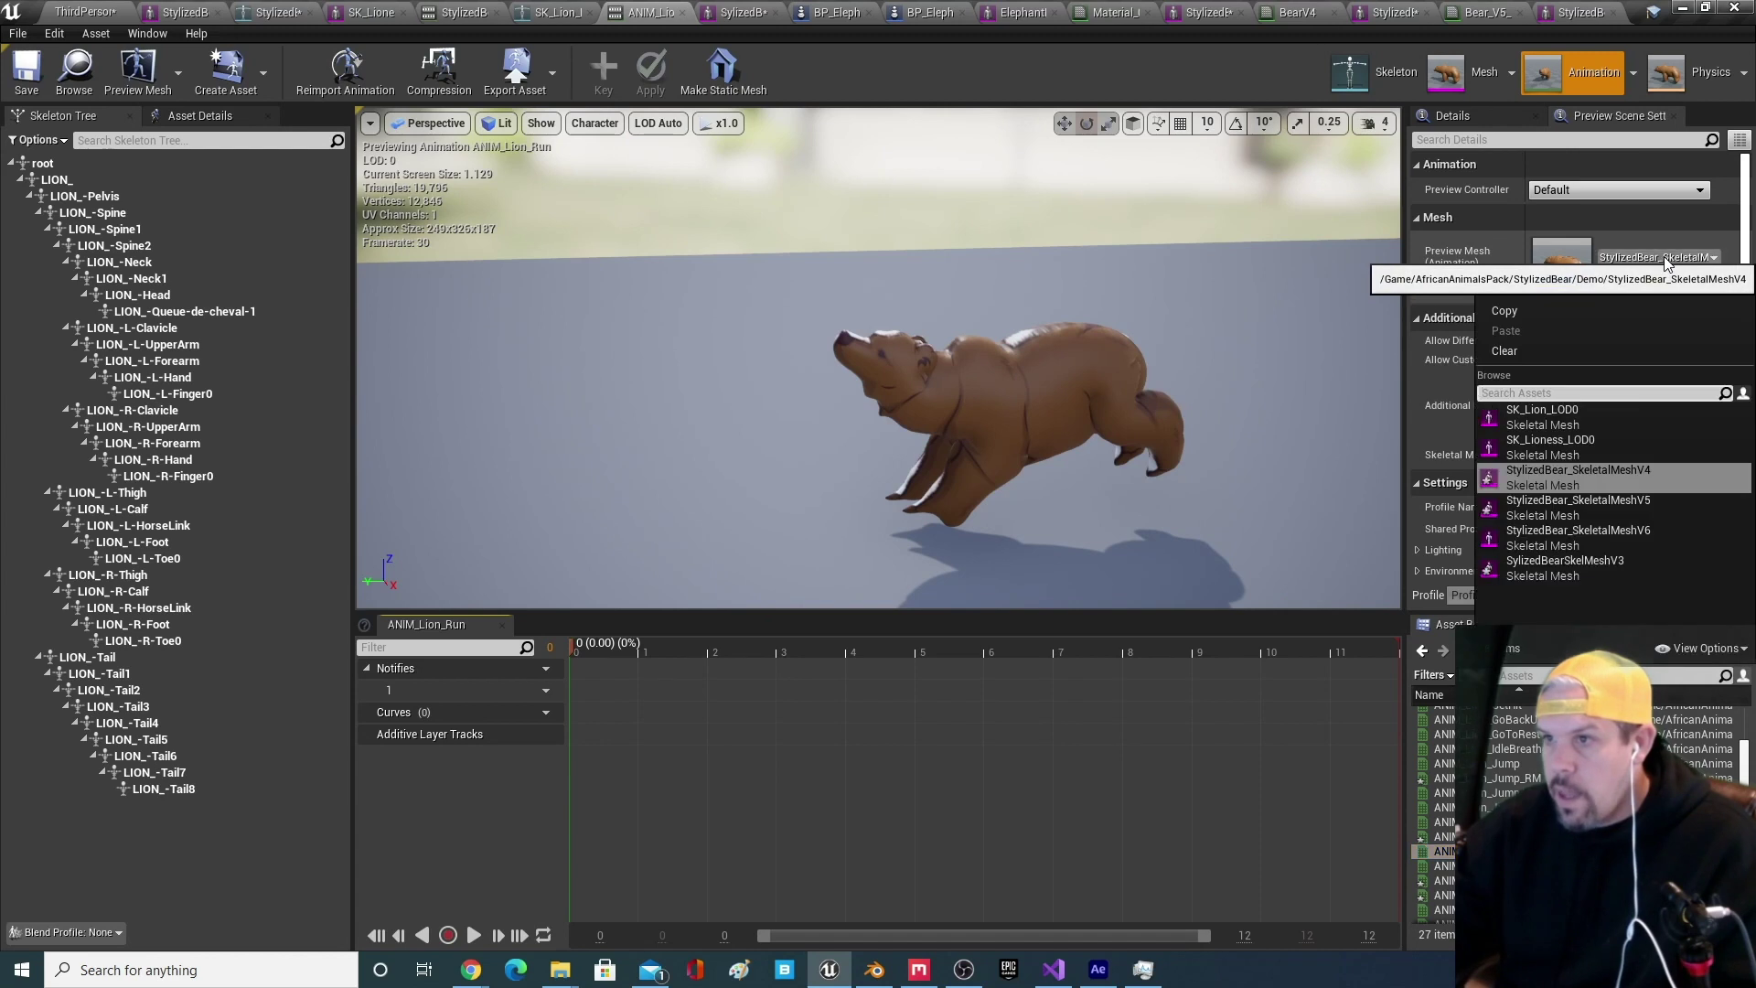
pyautogui.click(1640, 543)
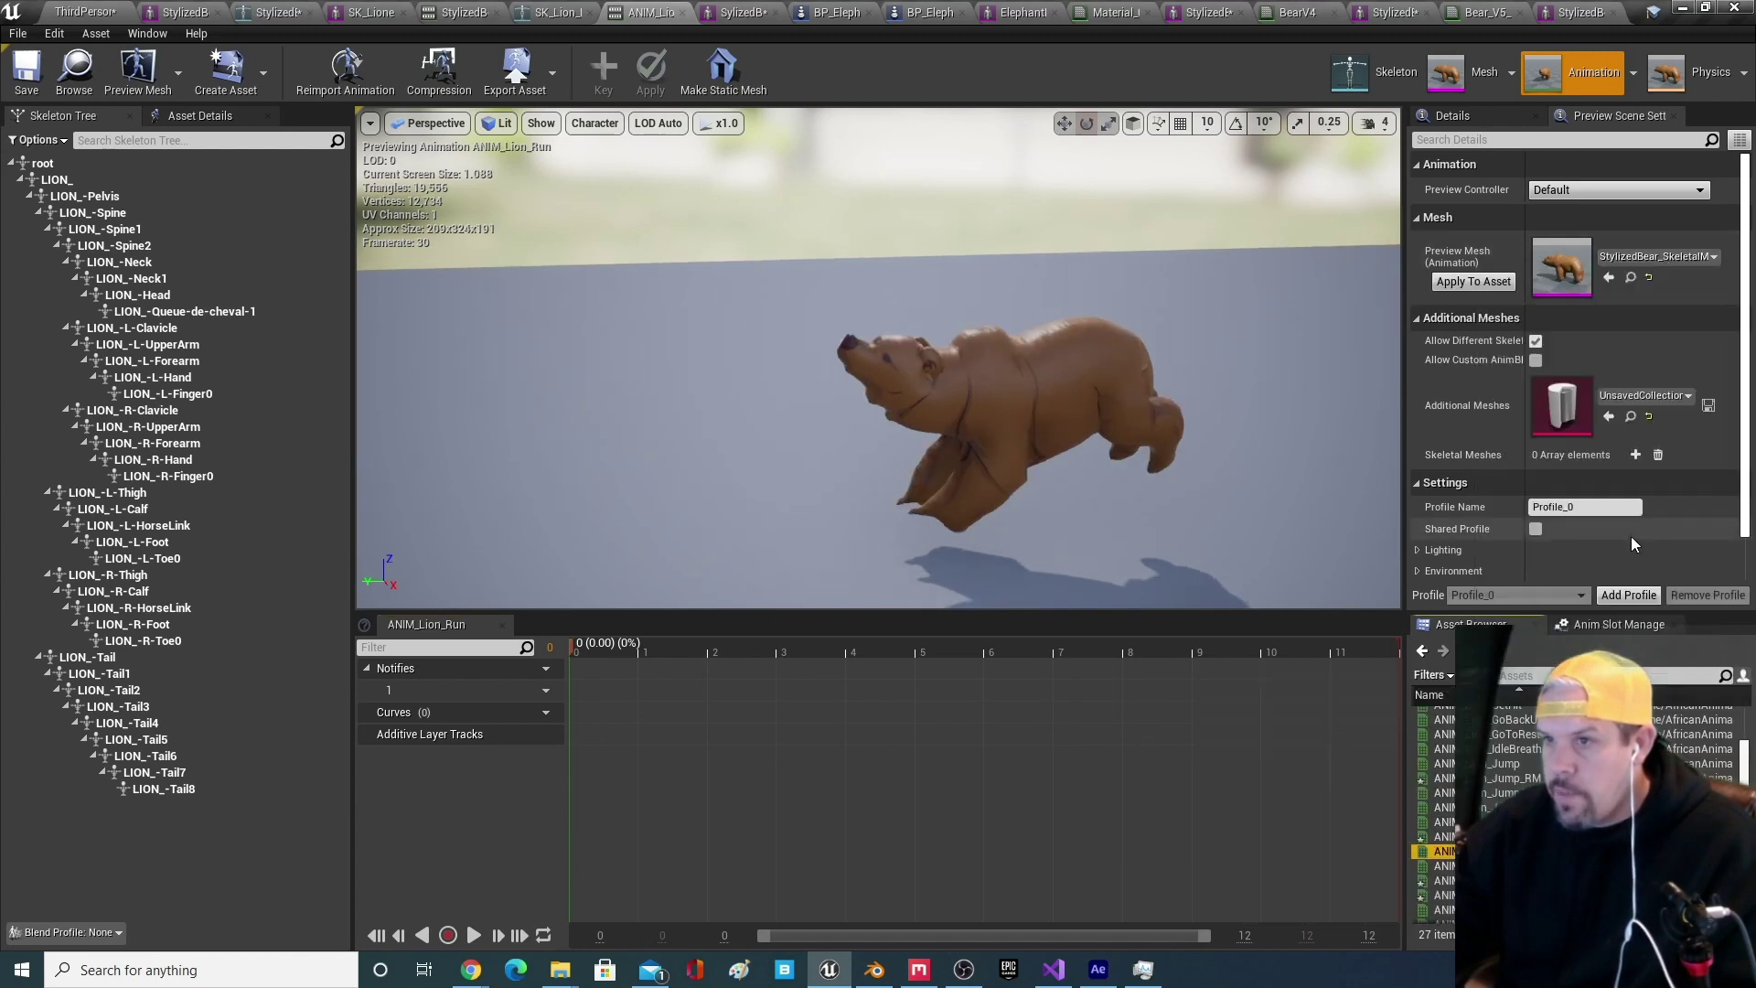
pyautogui.click(1498, 283)
# - Play several lion animations on the V6 bear, including ANIM_Lion_Jump_RM, ANIM_Lion_Roar and ANIM_Lion_RunTurnR_RM, to check how the mesh deforms
pyautogui.click(1464, 778)
pyautogui.click(474, 935)
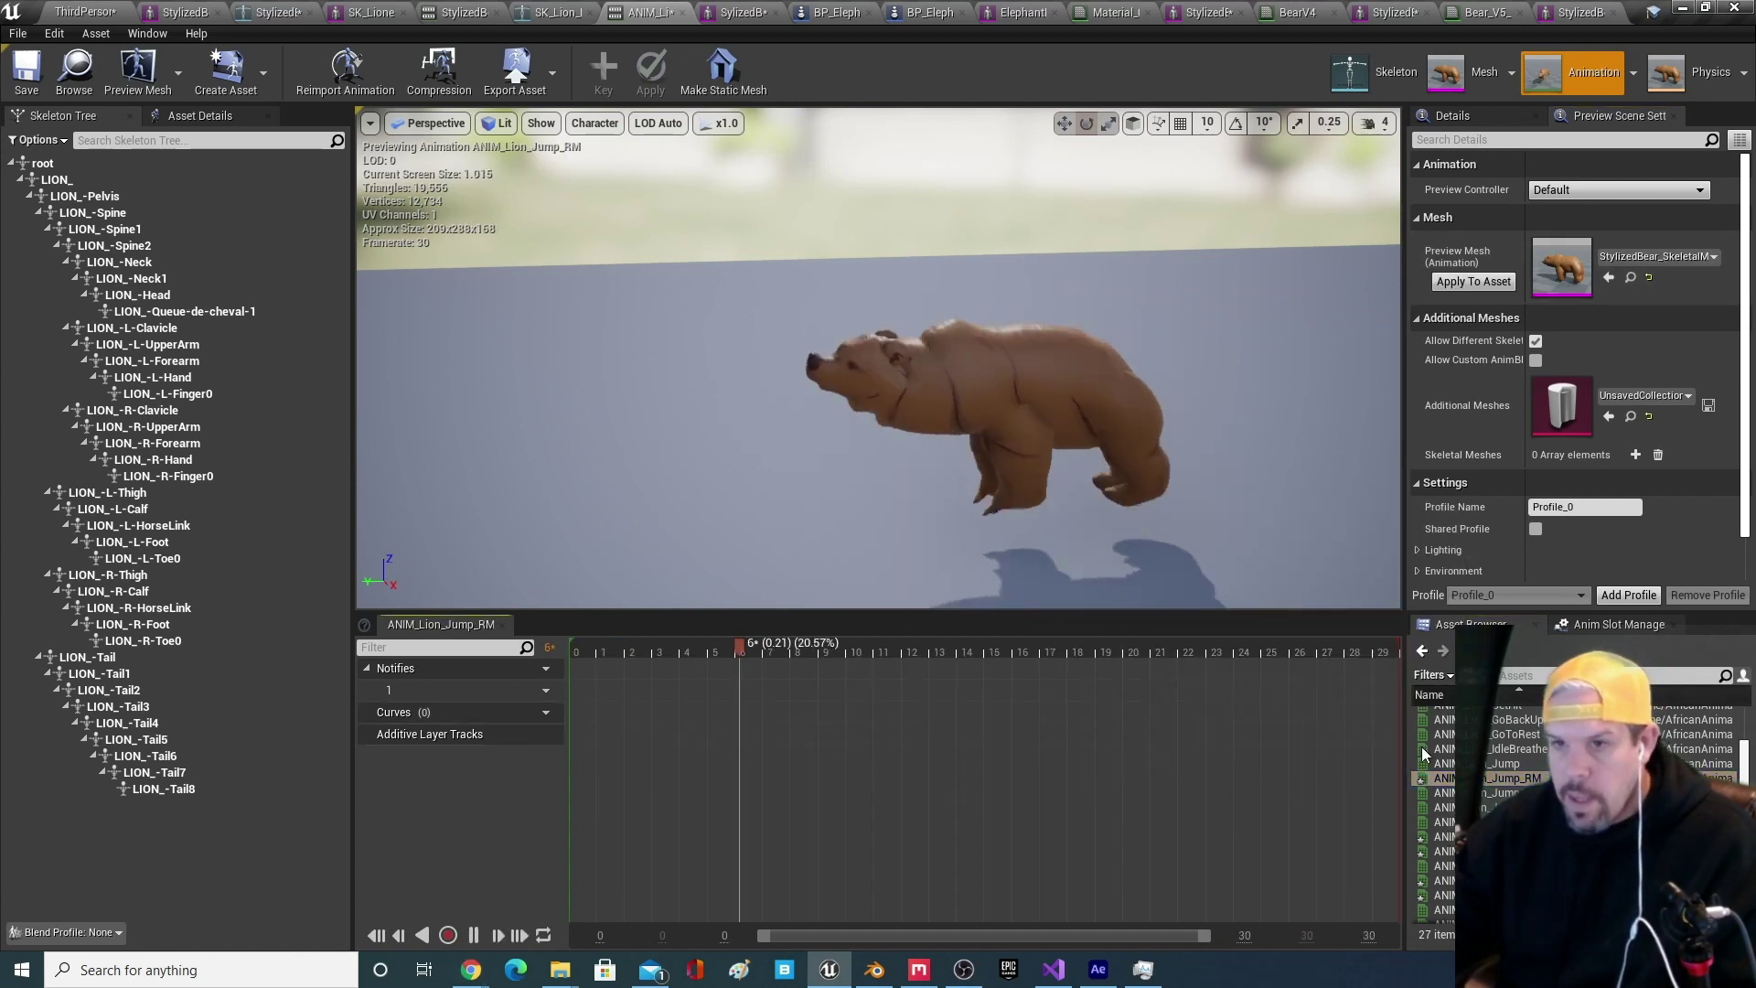
pyautogui.click(1438, 836)
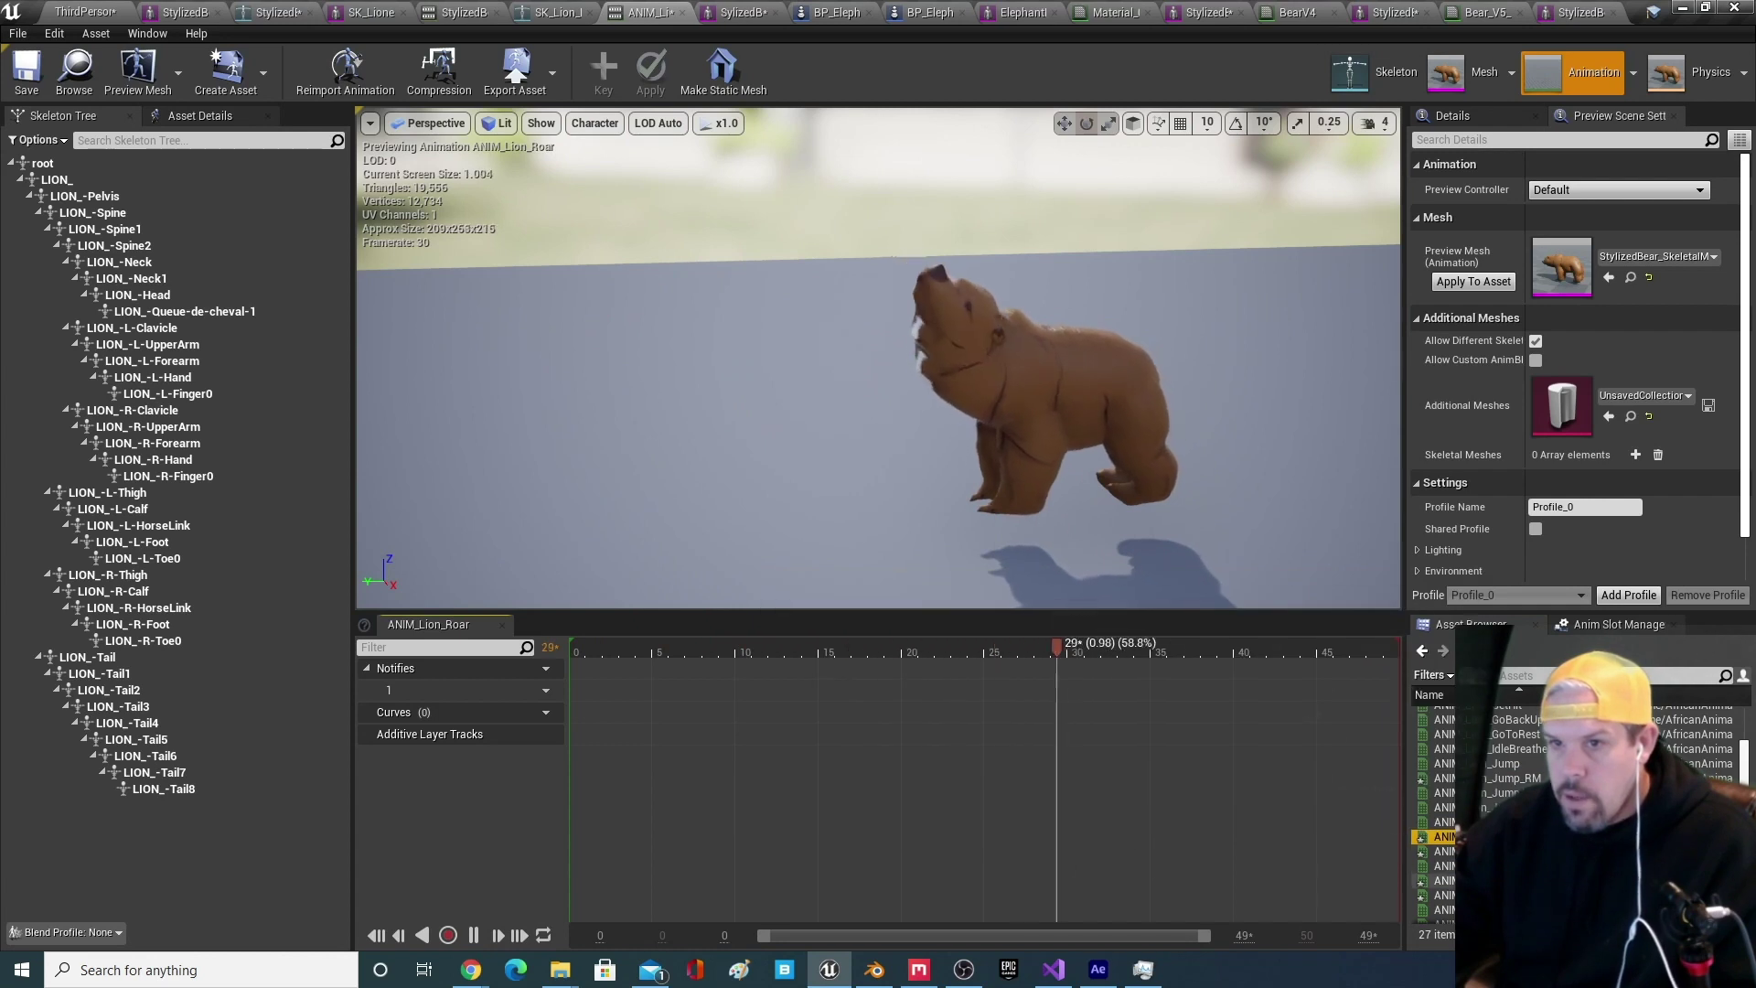
pyautogui.click(1493, 881)
pyautogui.click(1497, 749)
pyautogui.doubleClick(1513, 793)
pyautogui.scroll(-4, 1513, 795)
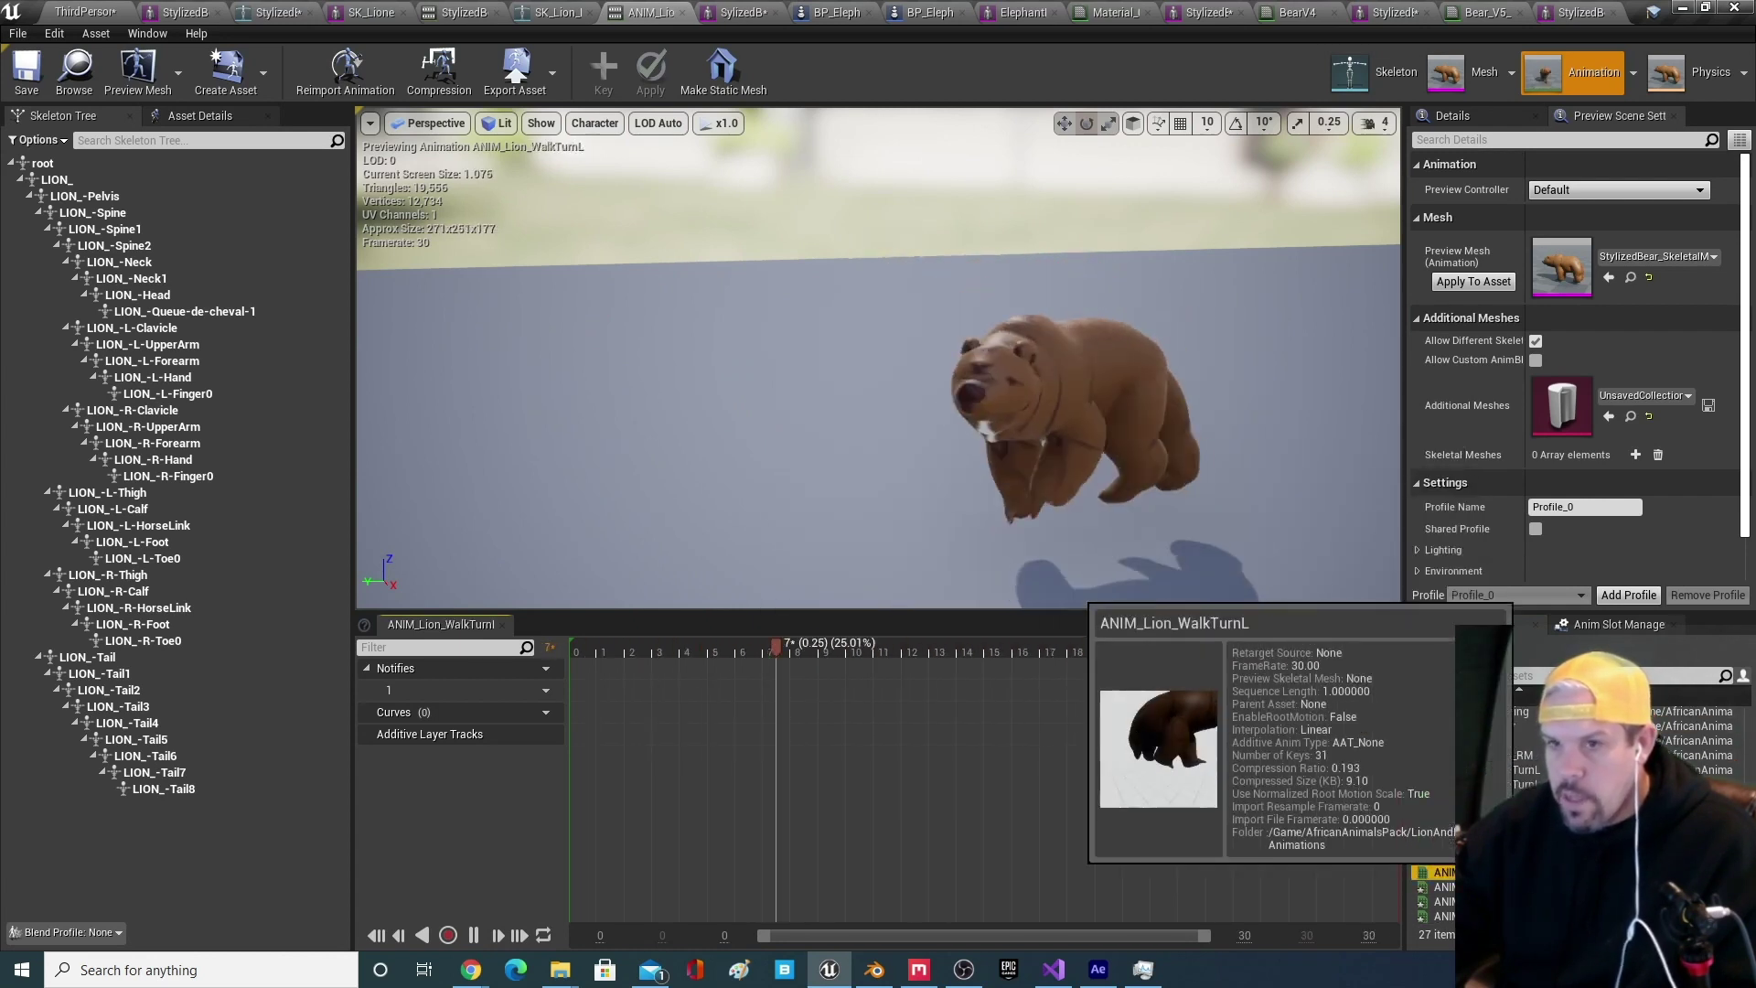
pyautogui.click(1463, 814)
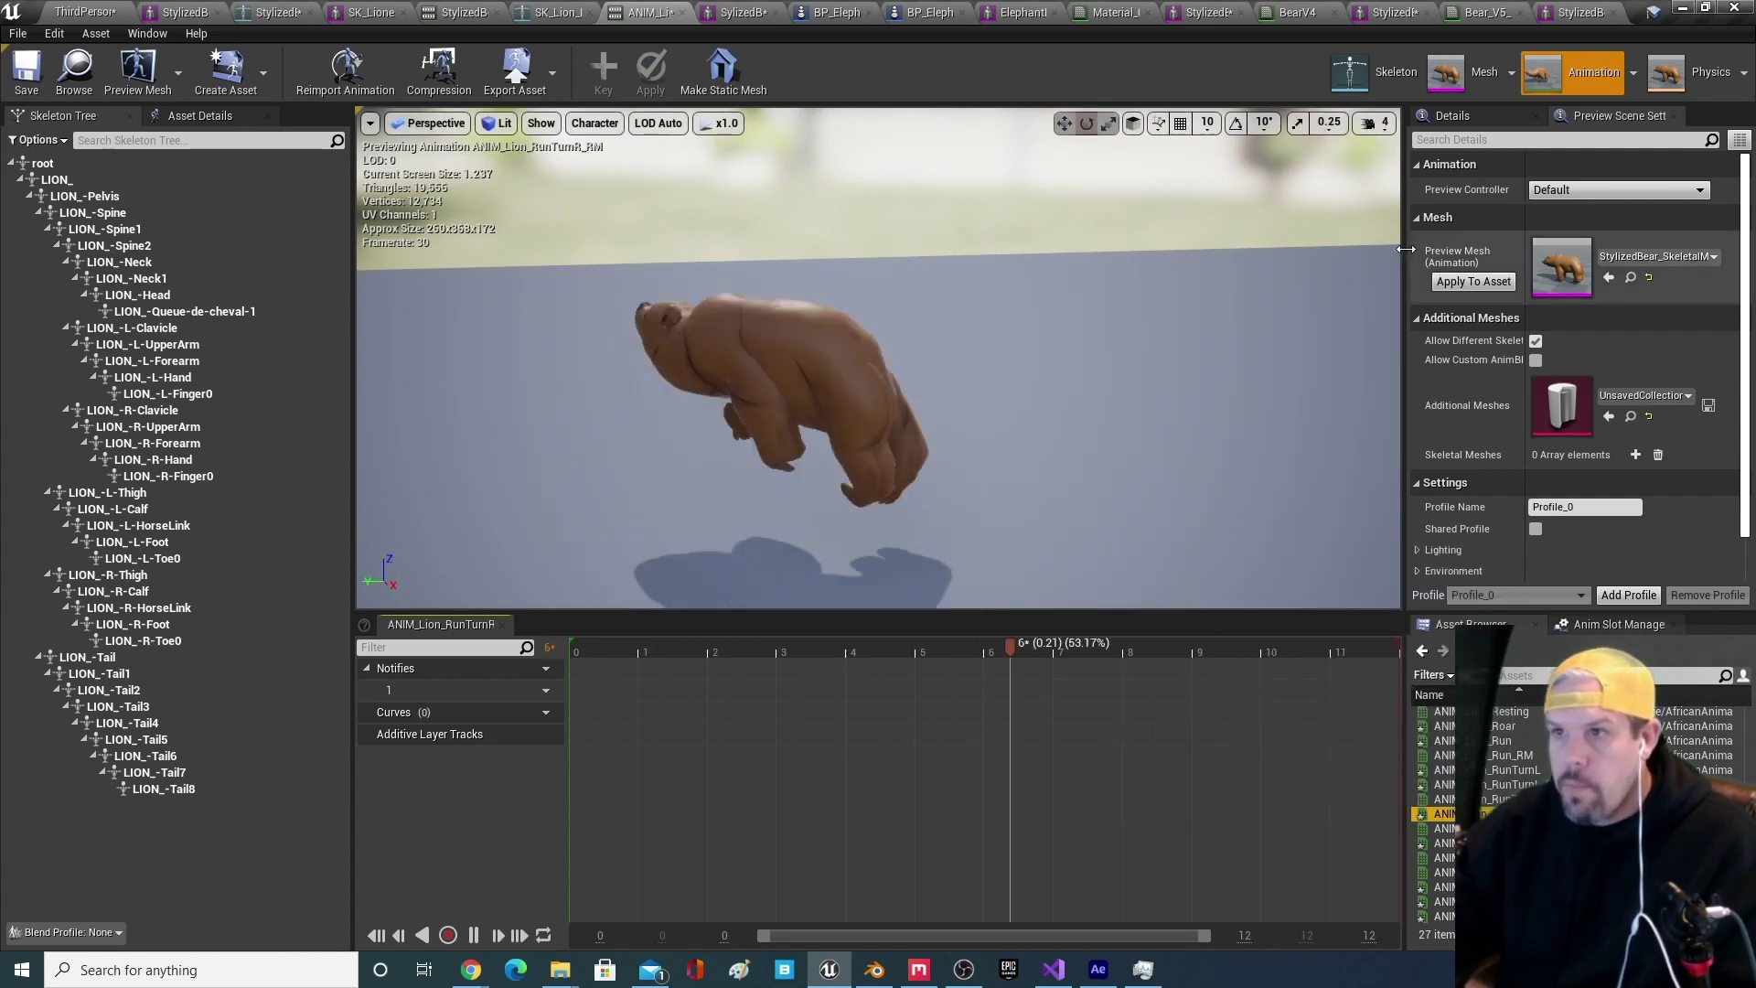
pyautogui.click(473, 934)
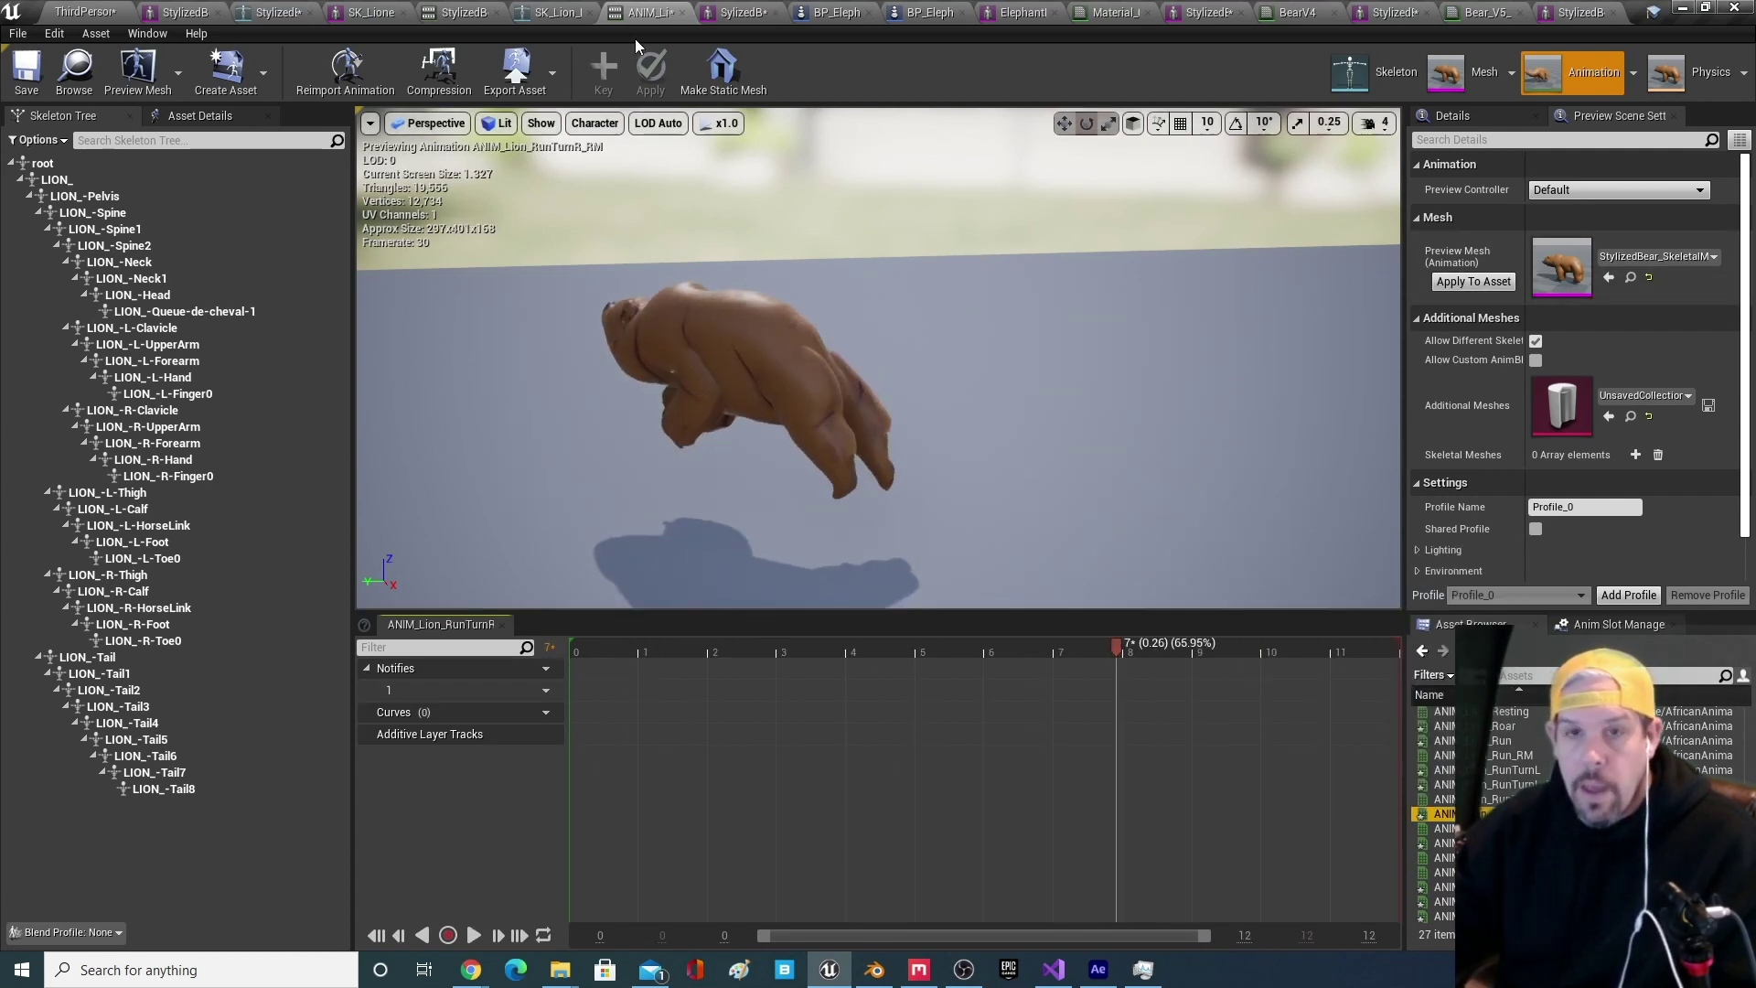
# - In the level, set the V6 bear to use the animation asset ANIM_Lion_Death with an initial position of 0.329925
pyautogui.click(82, 12)
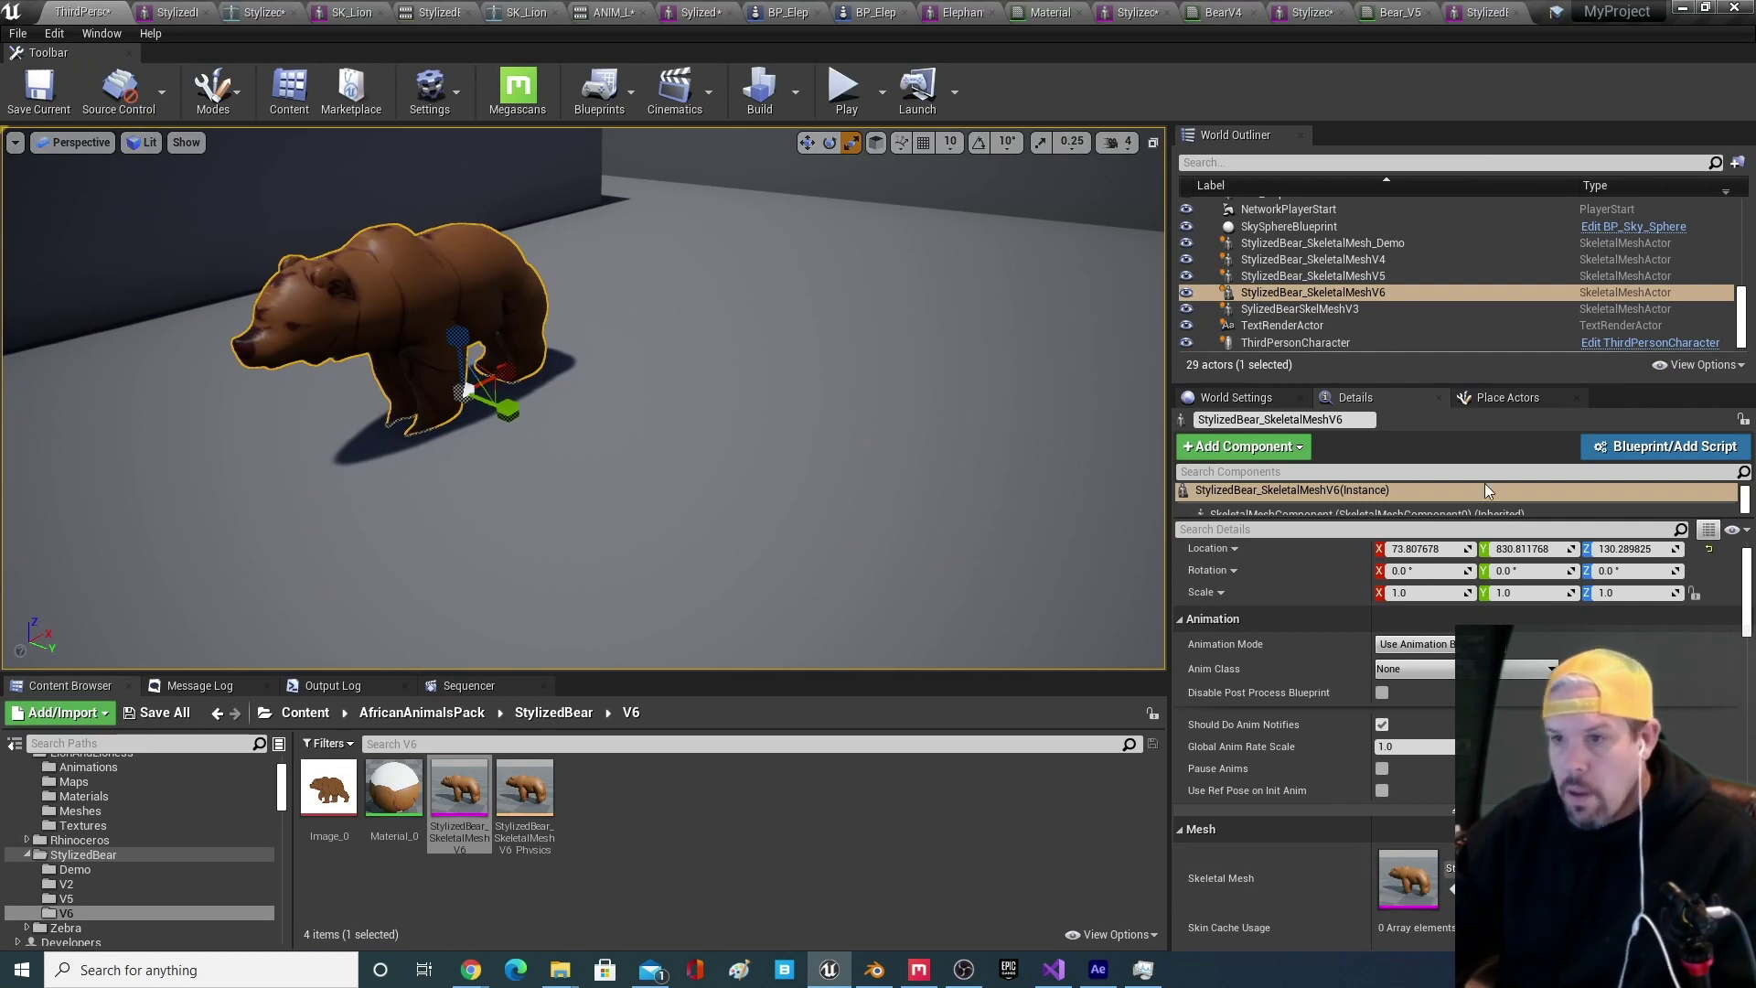
pyautogui.scroll(1, 1417, 659)
pyautogui.click(1414, 673)
pyautogui.click(1416, 701)
pyautogui.click(1537, 711)
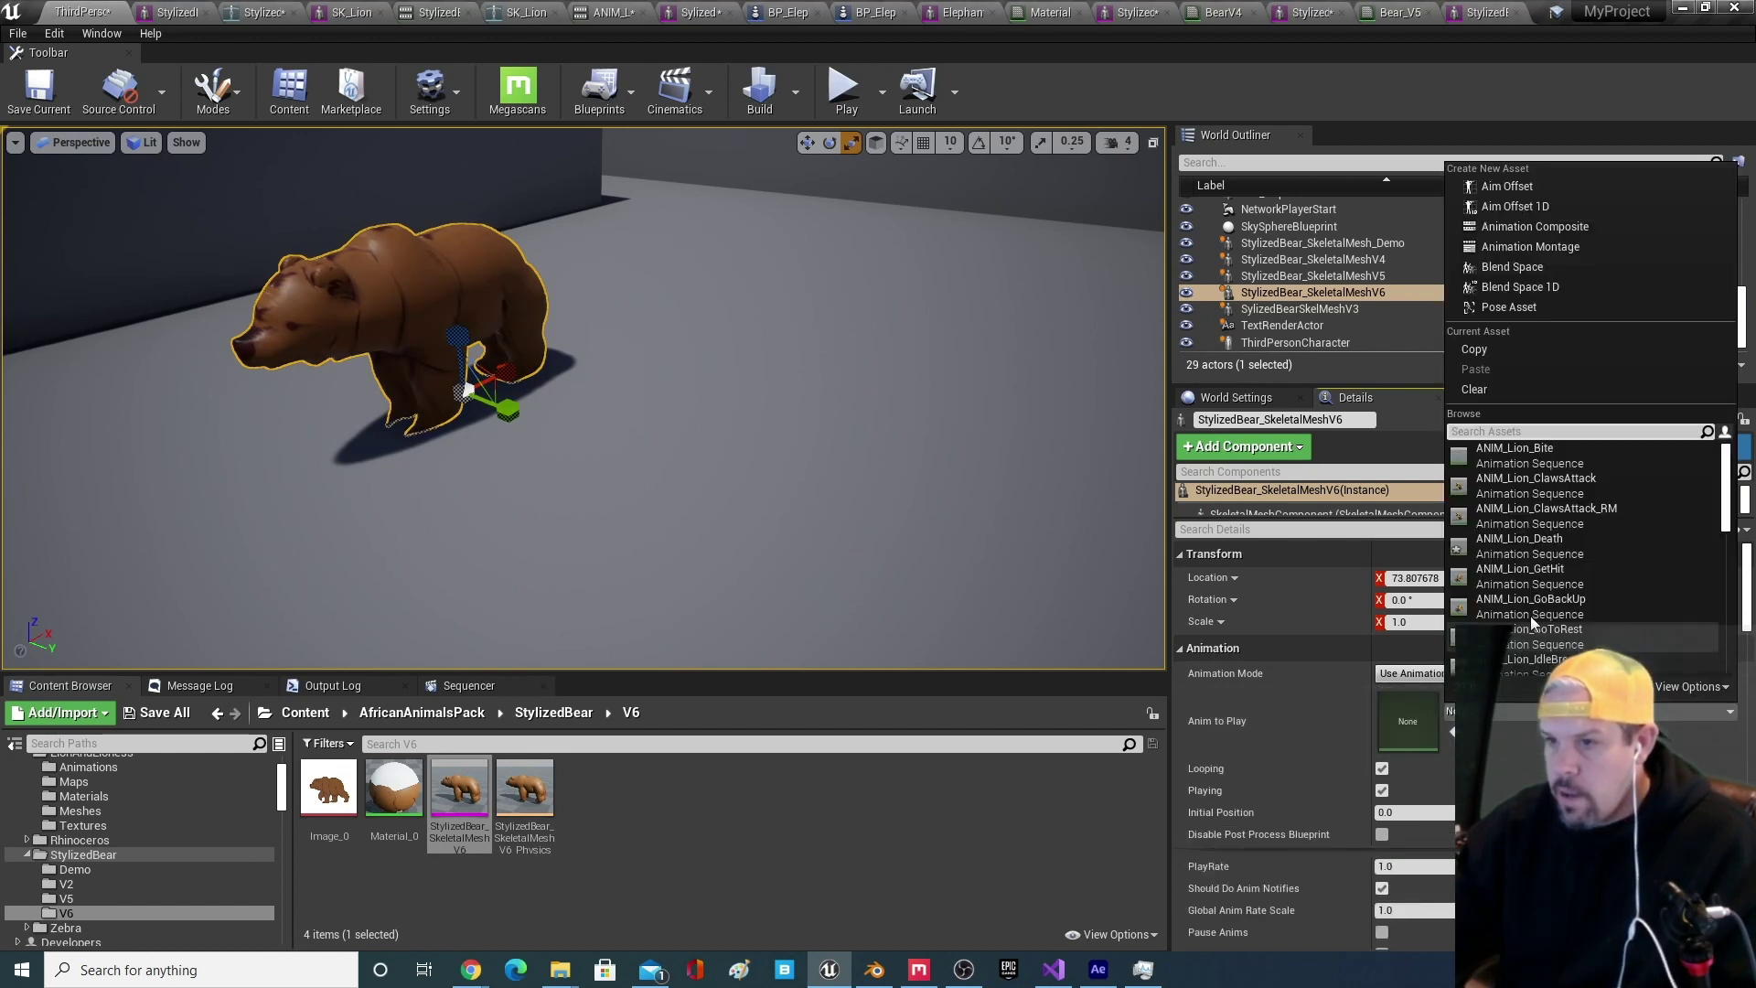
pyautogui.click(1519, 540)
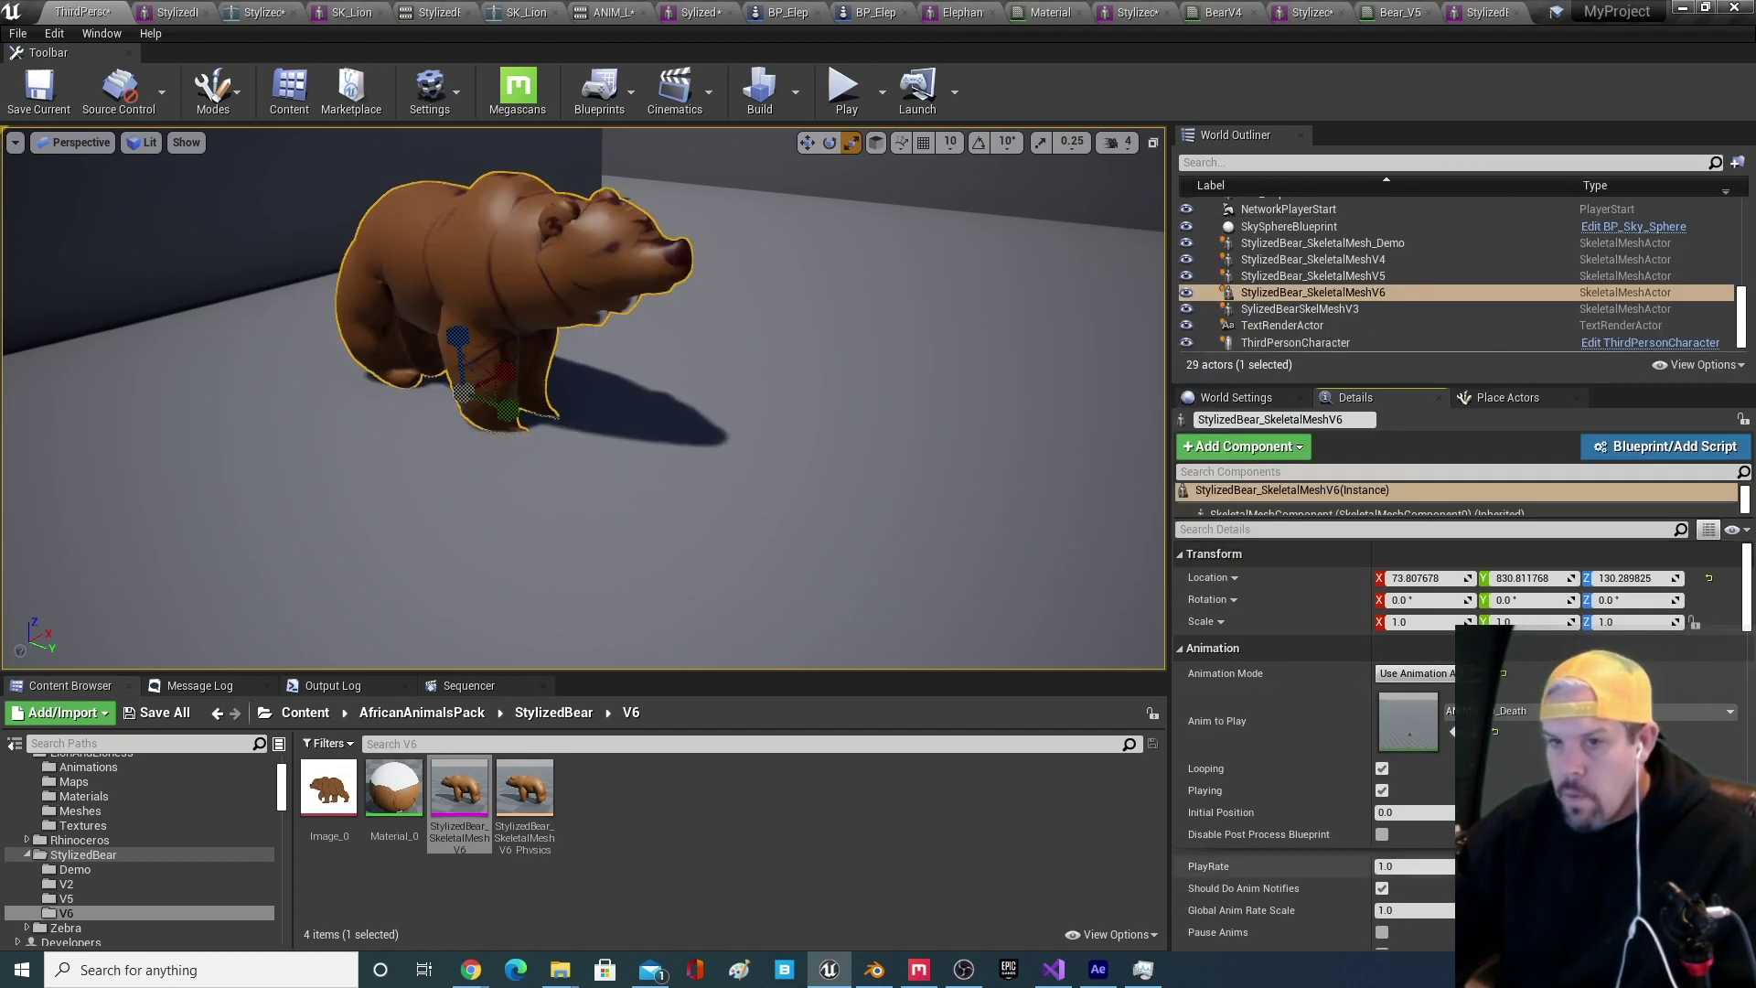
pyautogui.moveTo(1416, 813); pyautogui.dragTo(1509, 812)
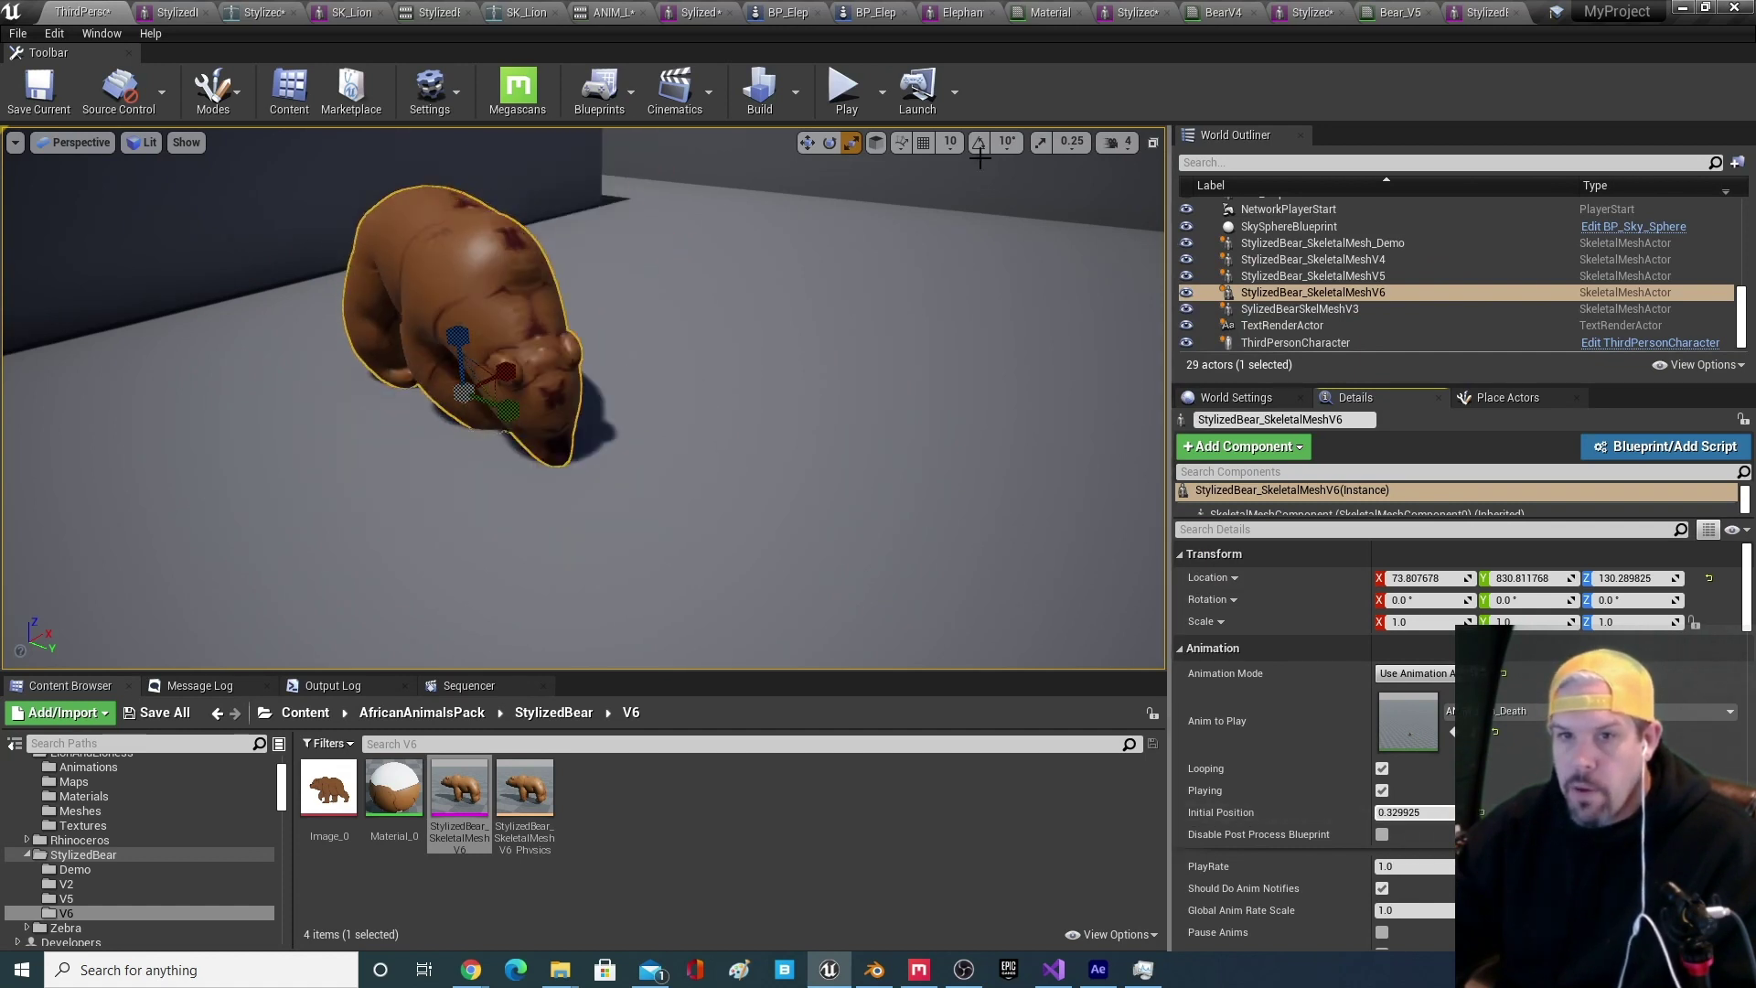
# - Play the level, run the character around the animated bears to inspect them, and stop the session
pyautogui.click(850, 96)
pyautogui.click(867, 362)
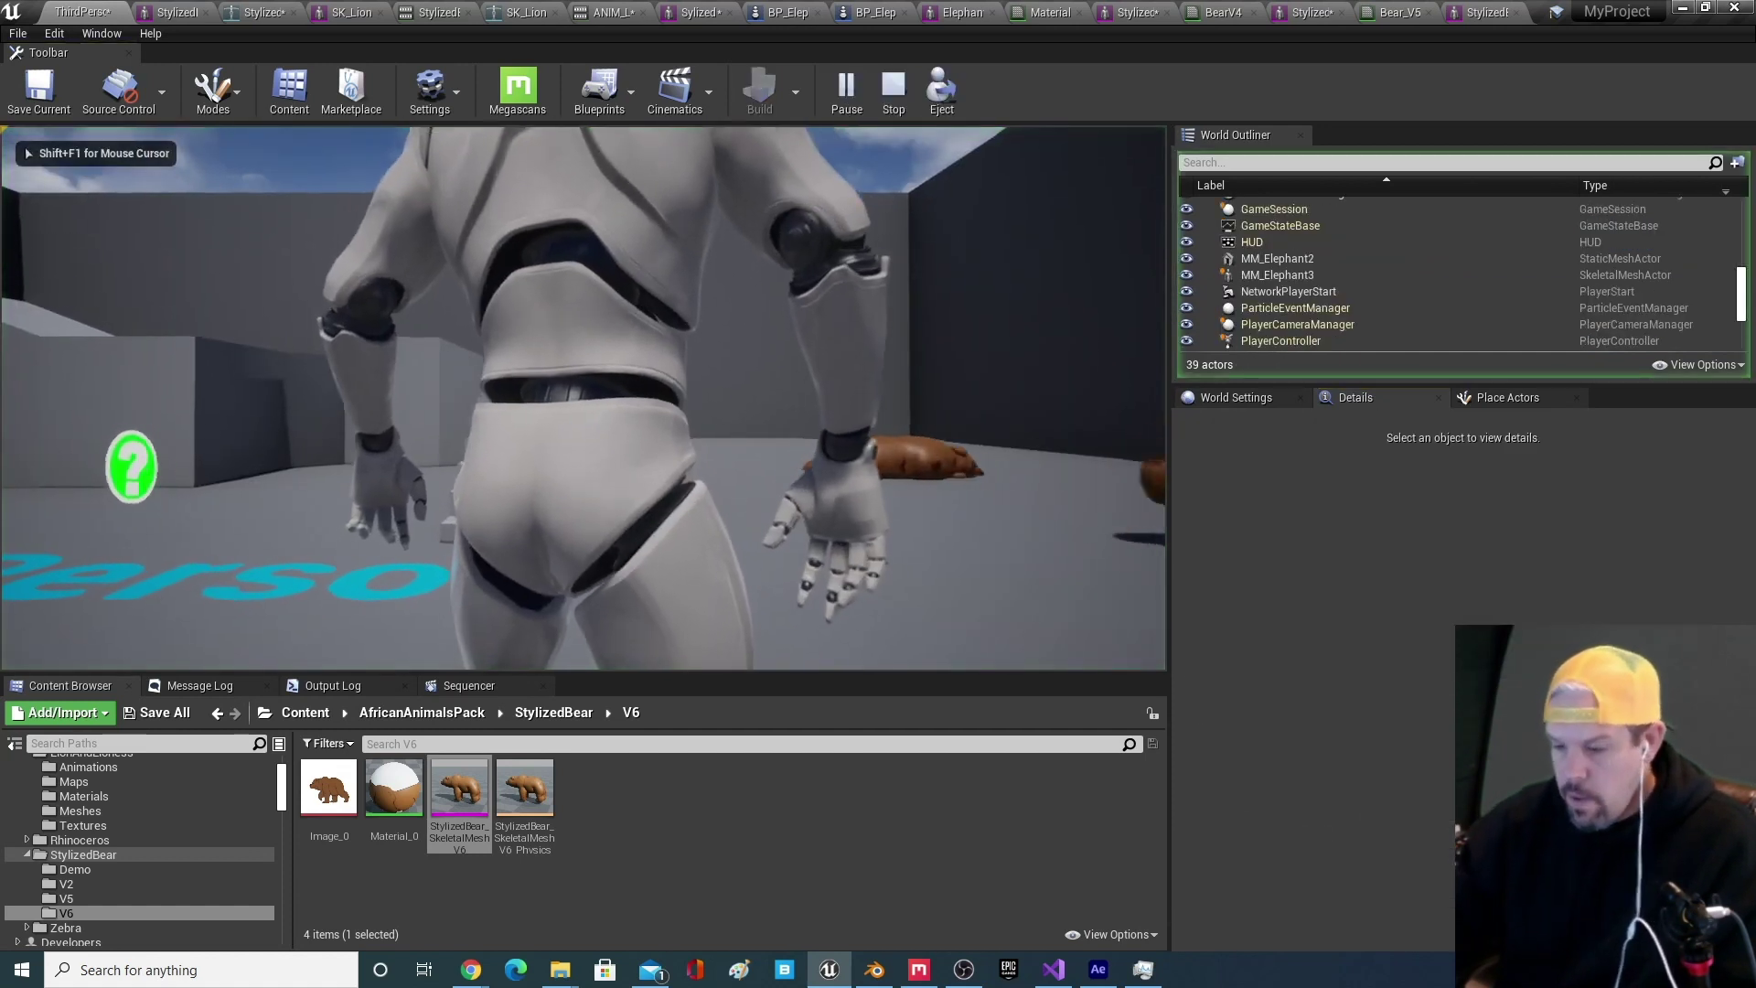
pyautogui.press('w')
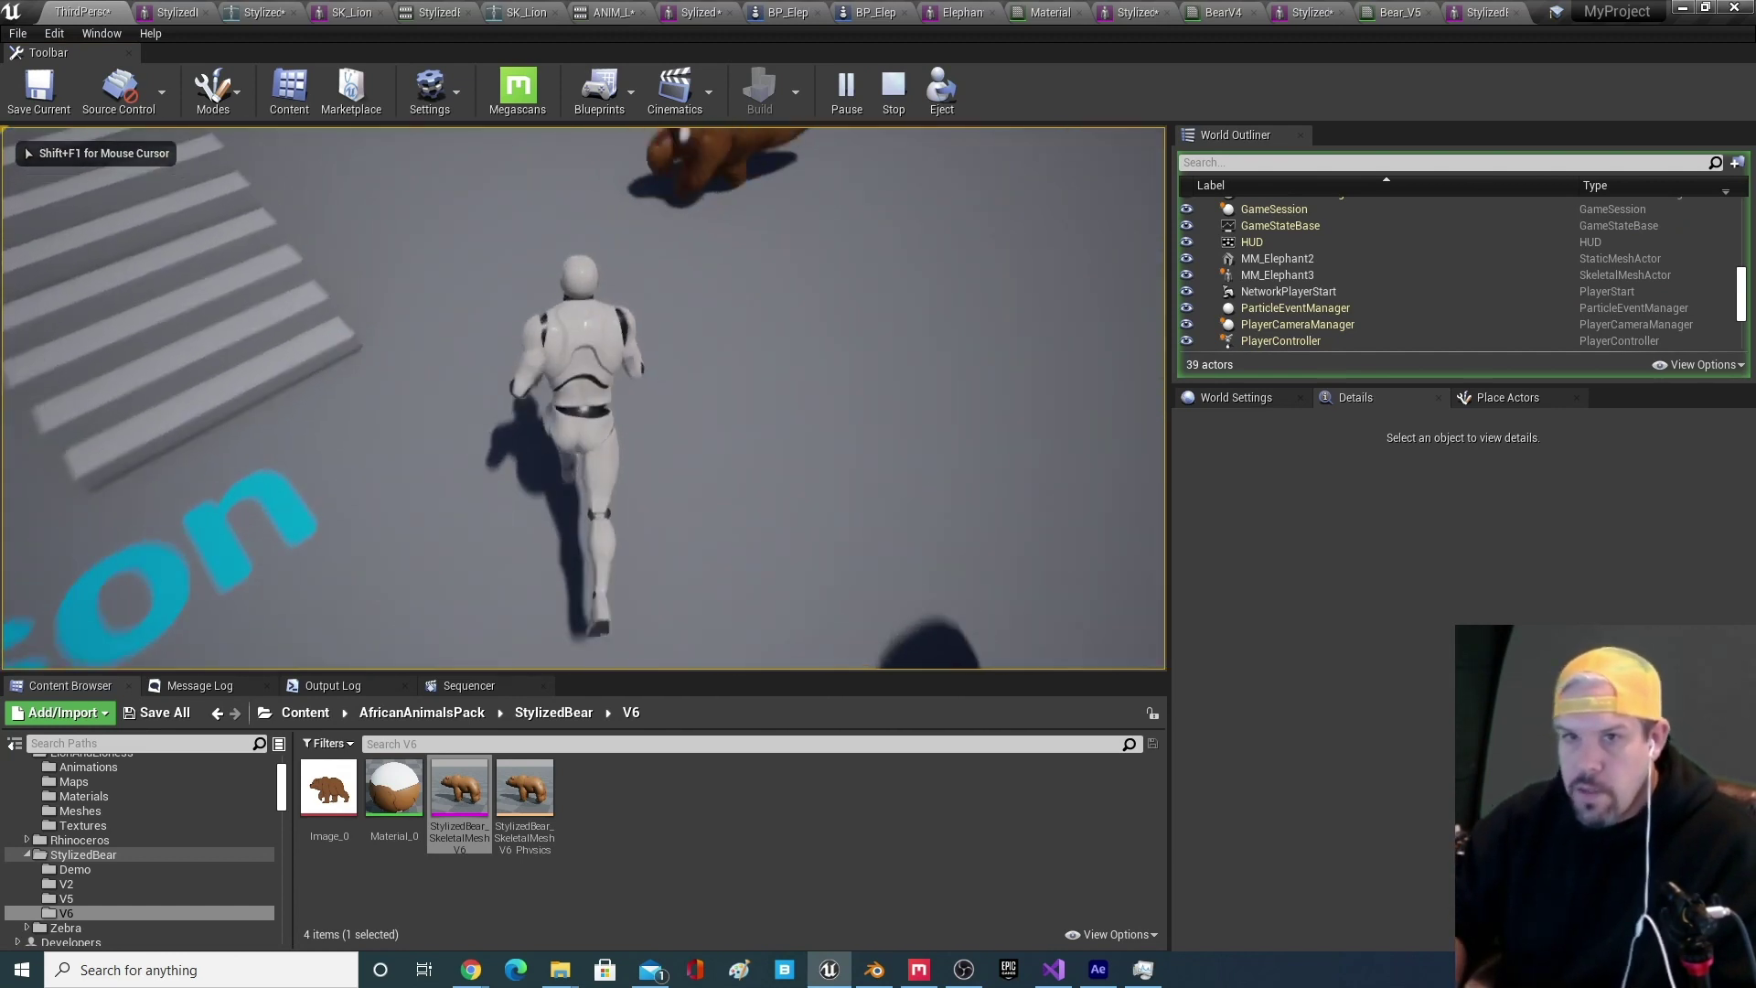
pyautogui.press('d')
pyautogui.press('w')
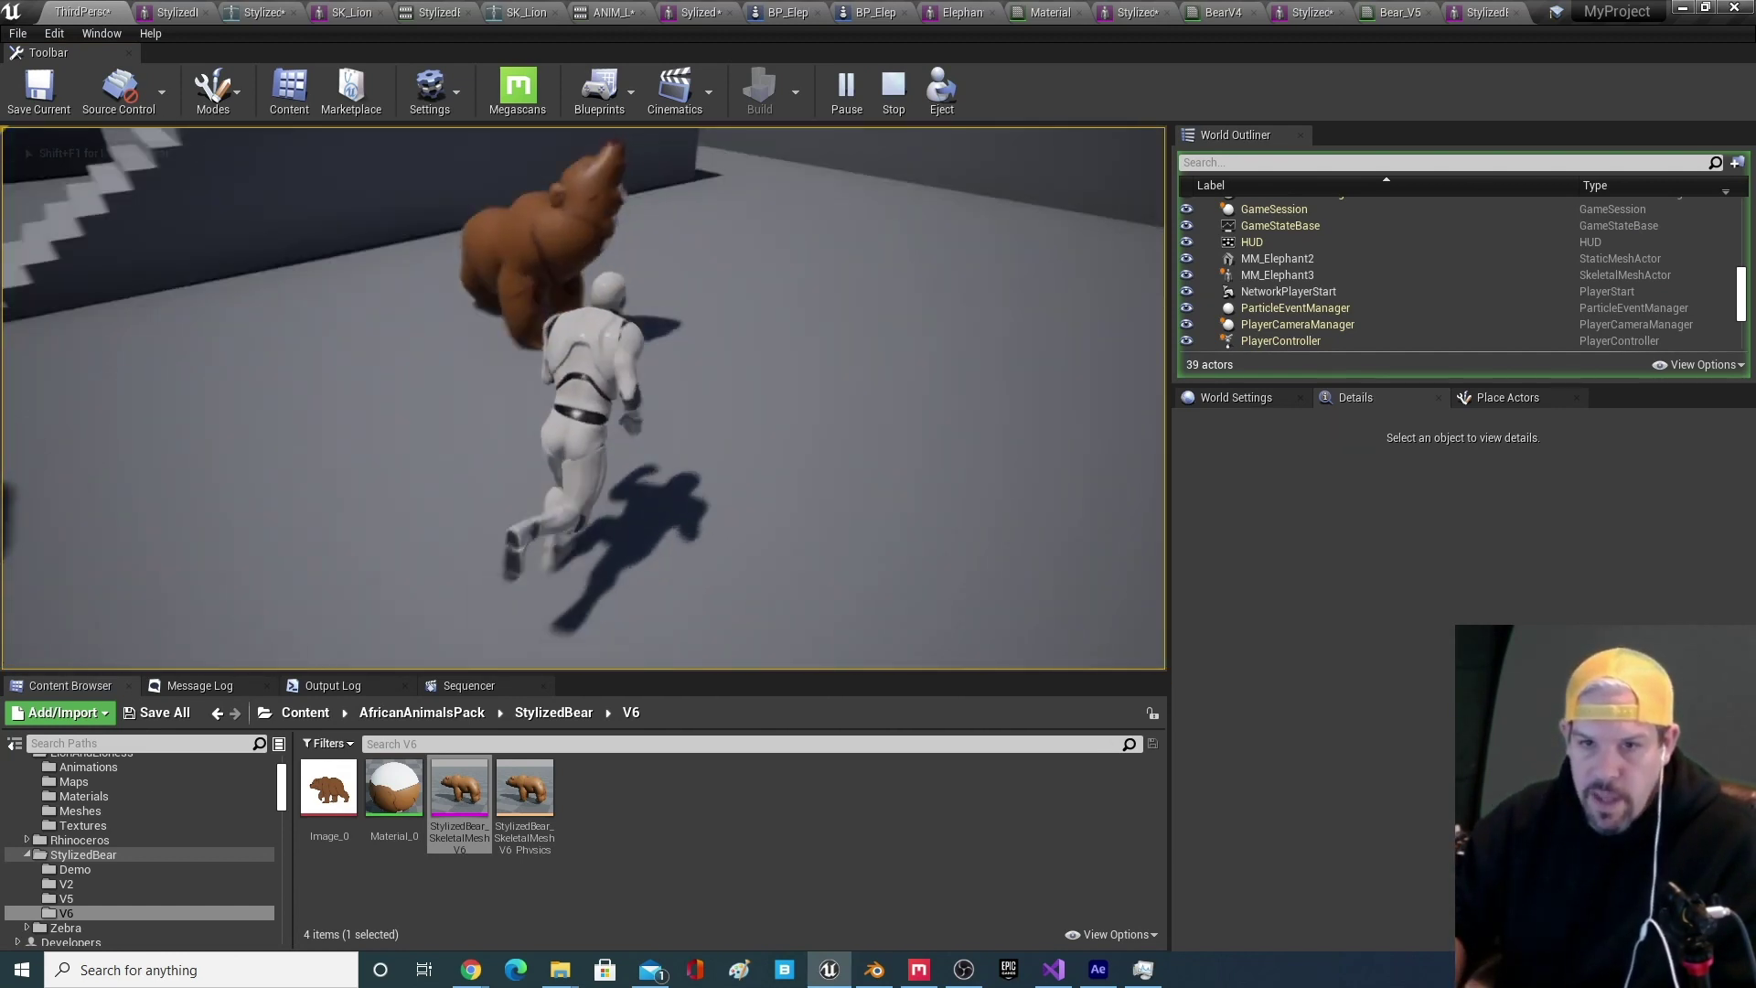
pyautogui.press('d')
pyautogui.press('w')
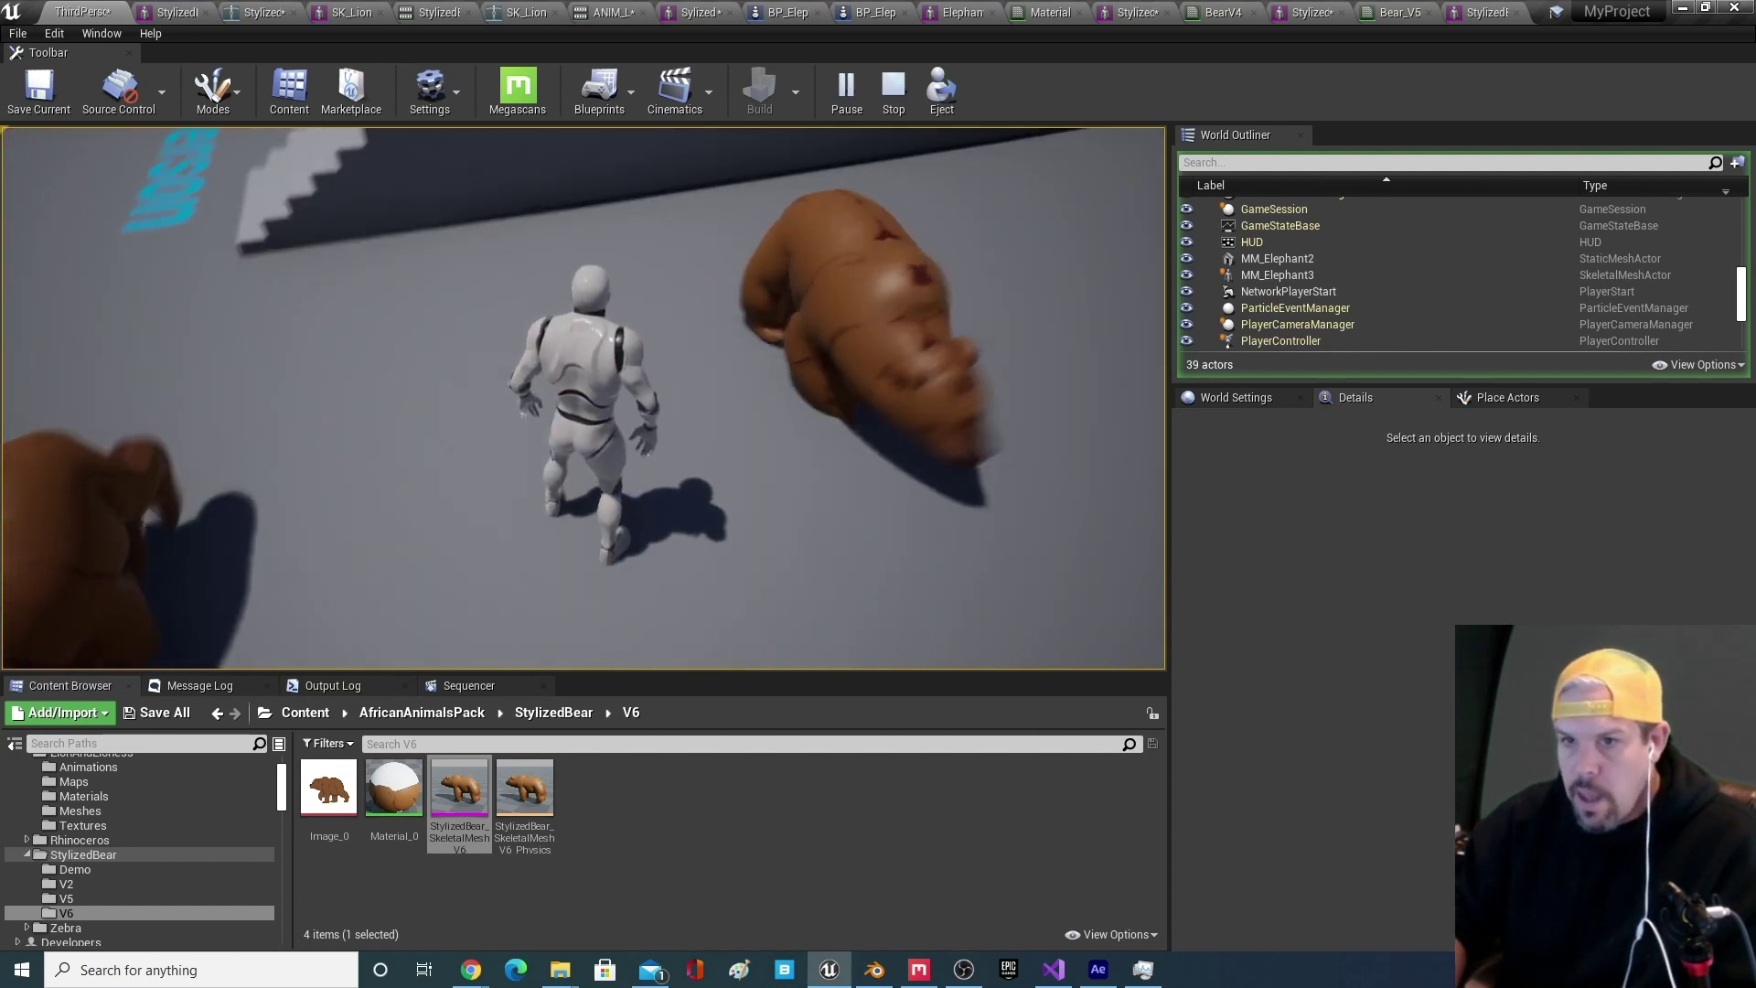
pyautogui.press('w')
pyautogui.press('space')
pyautogui.press('s')
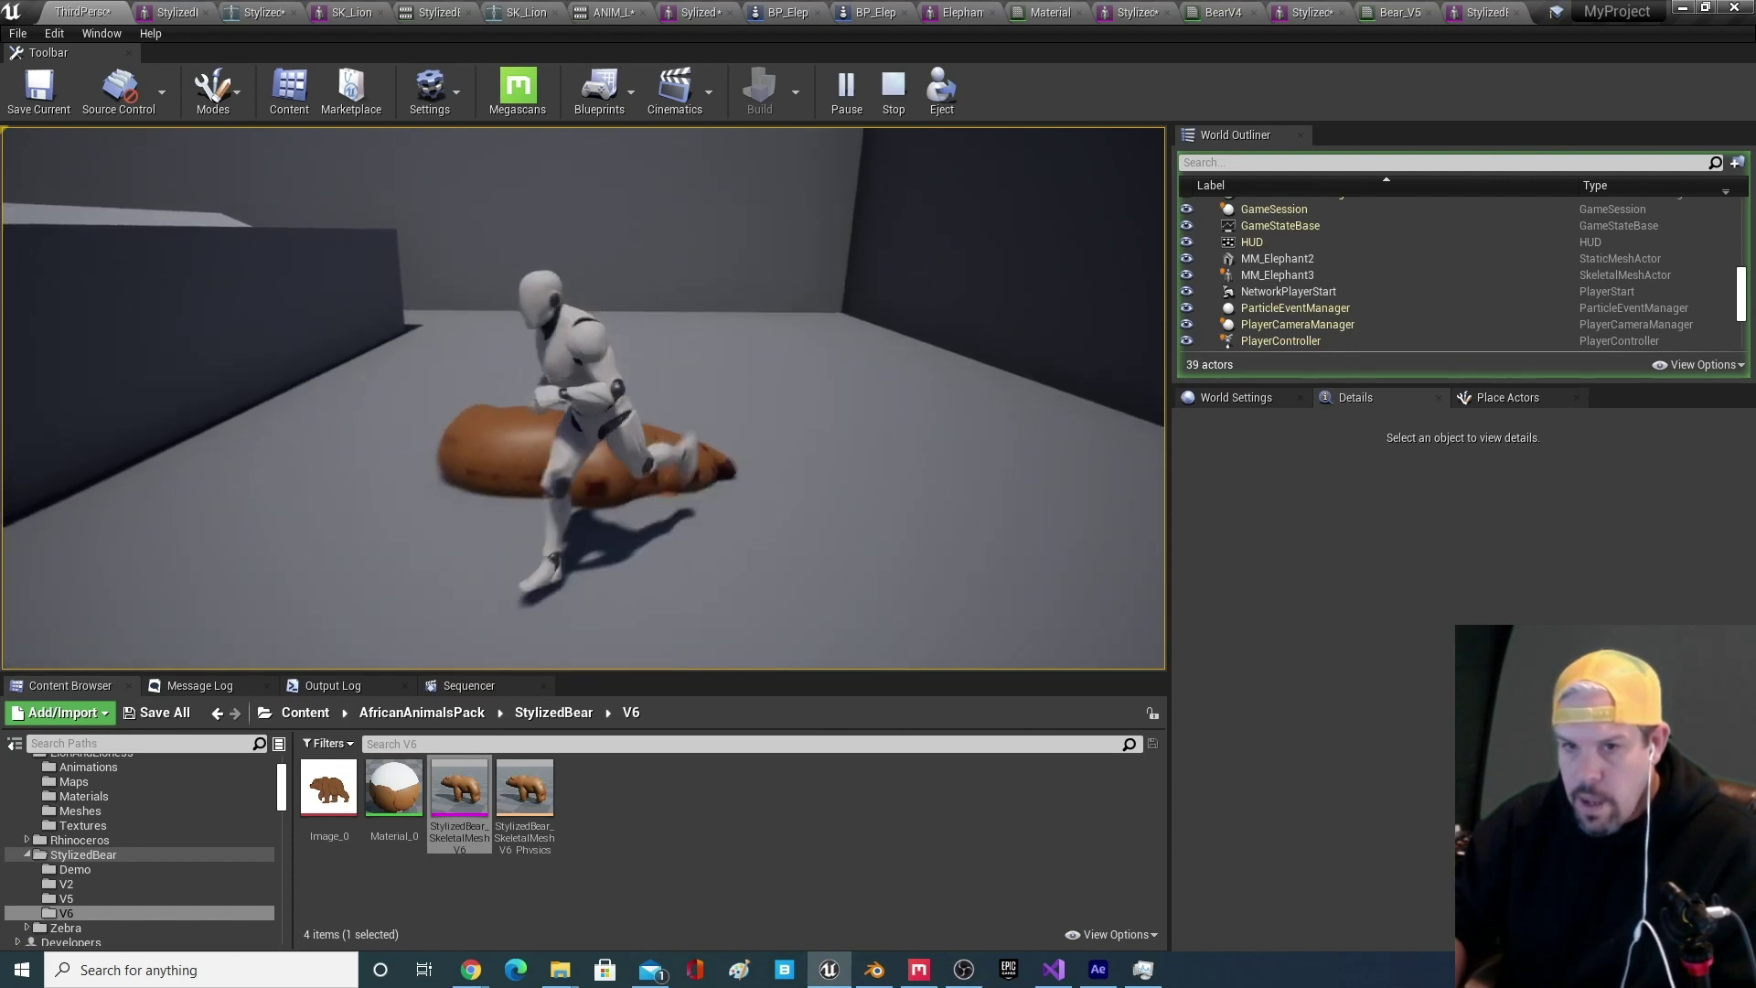
pyautogui.press('Escape')
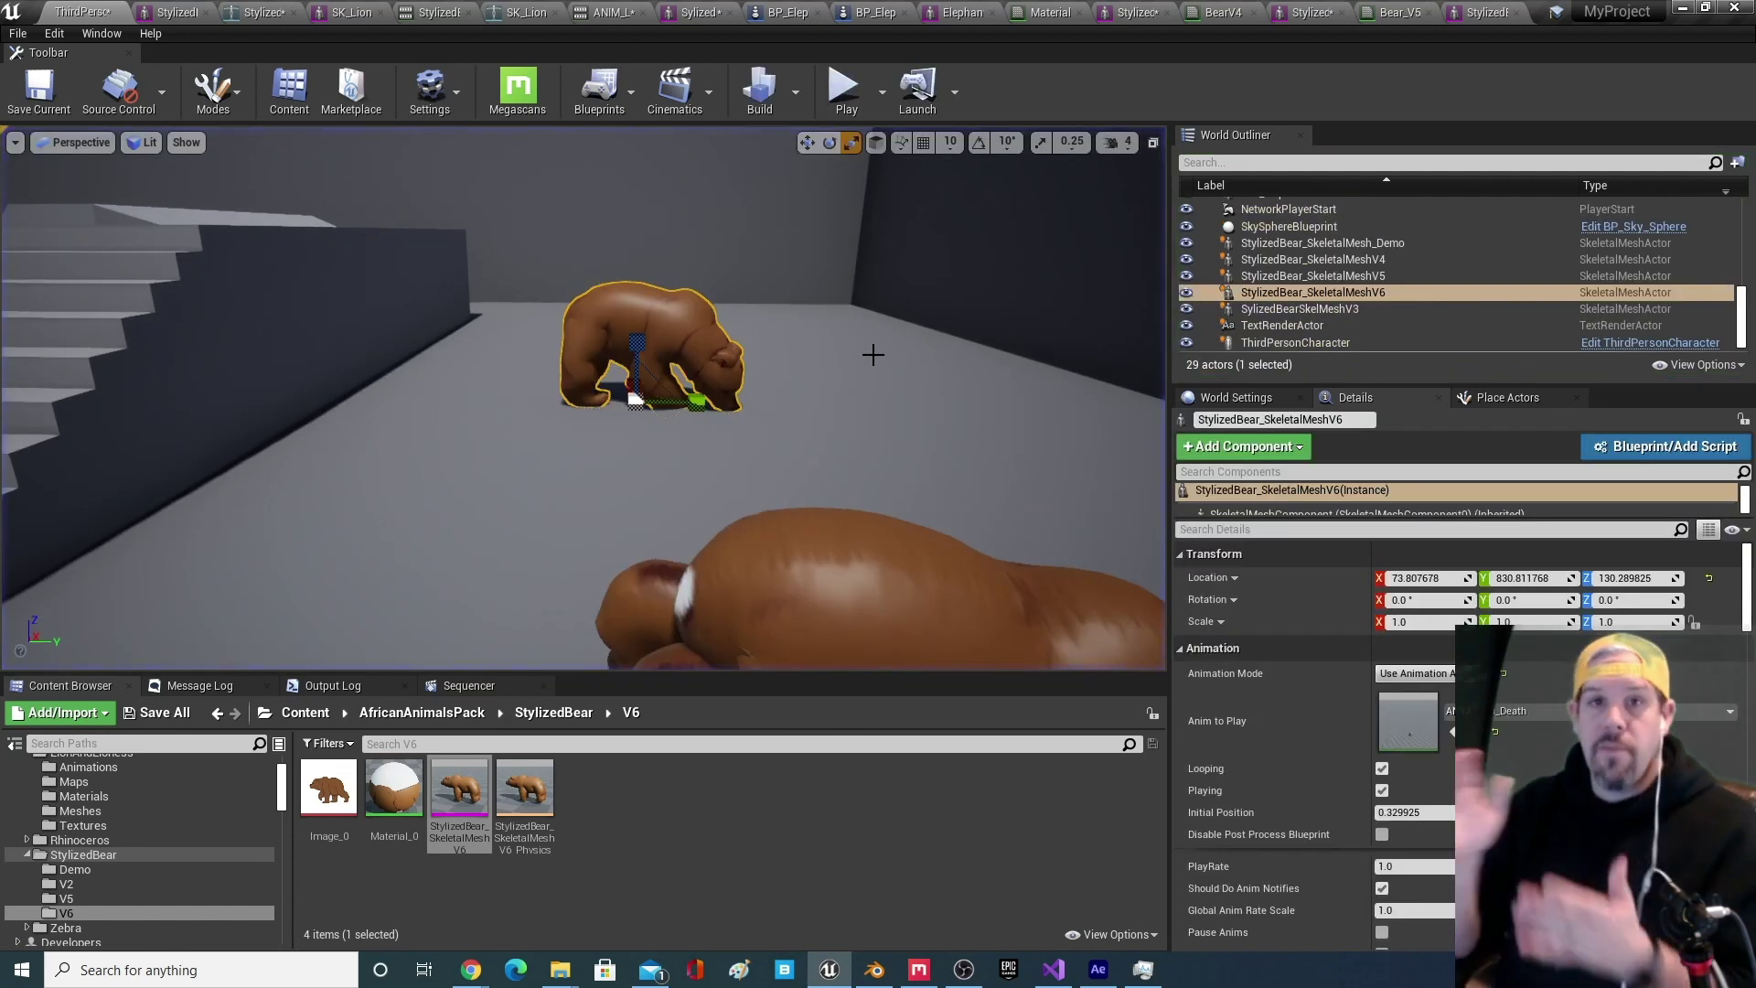